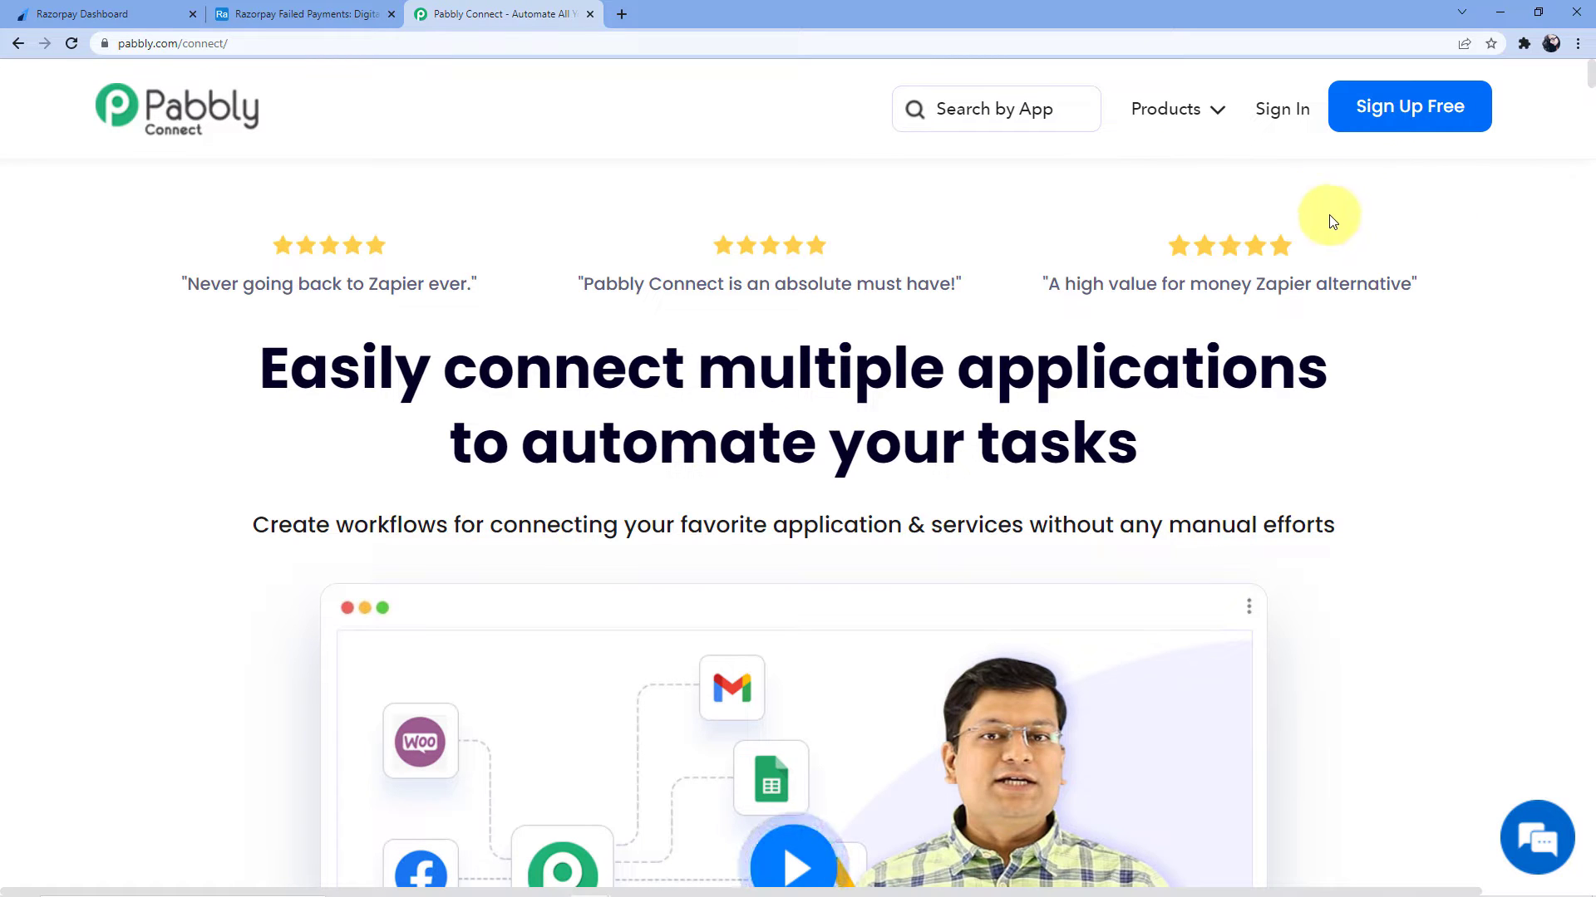
Sign in to Pabbly and open Pabbly Connect from the All Apps page
left_click(1270, 121)
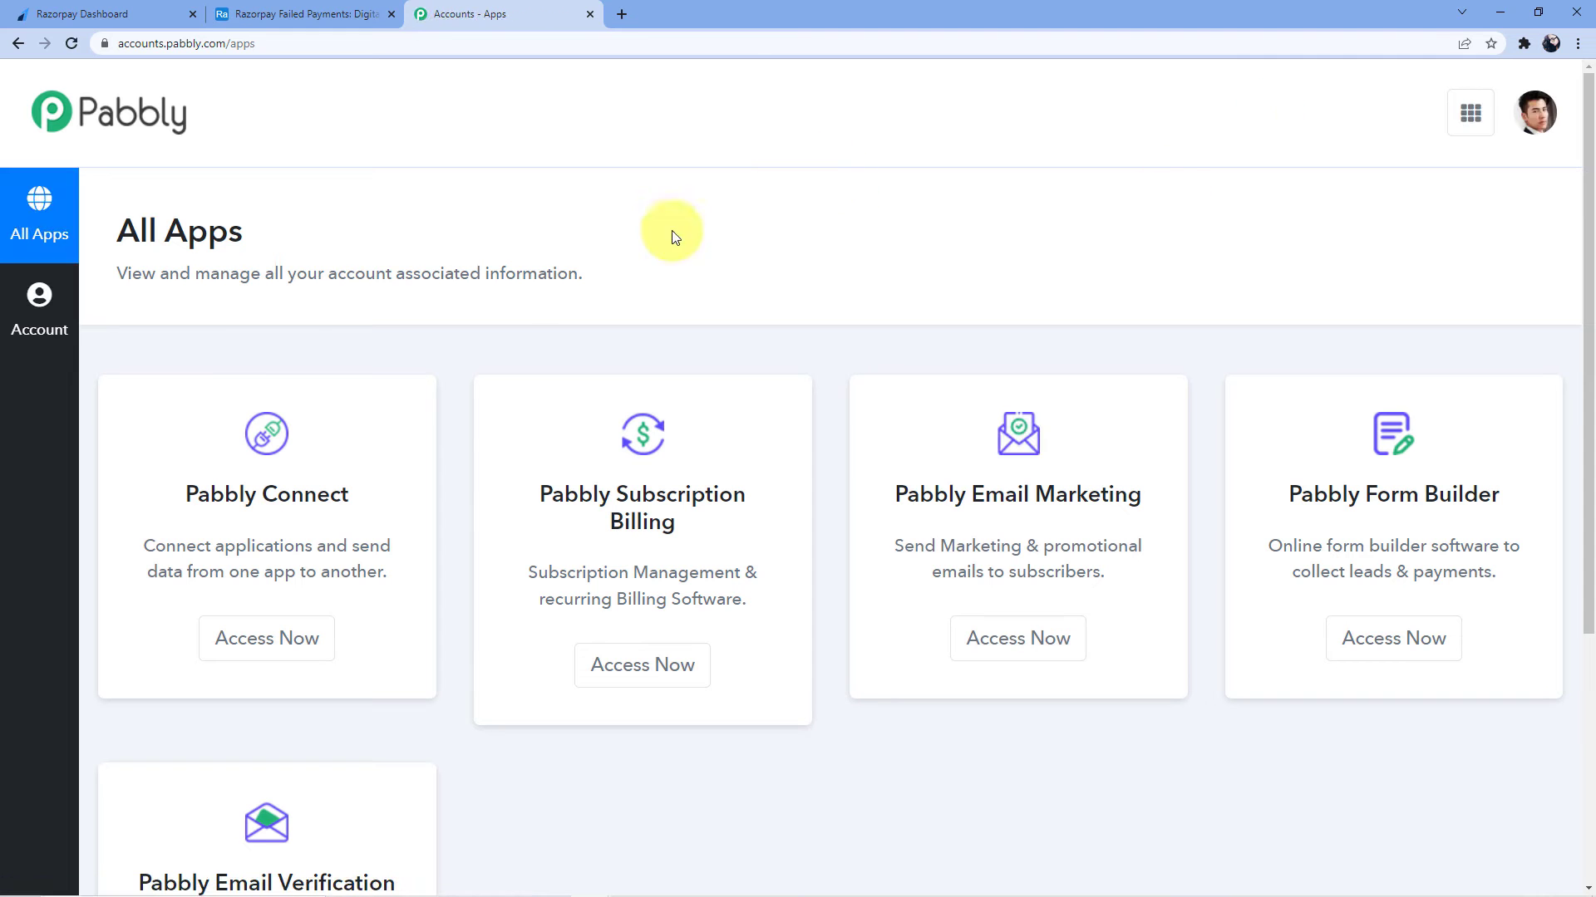
scroll(448, 365, "down", 2)
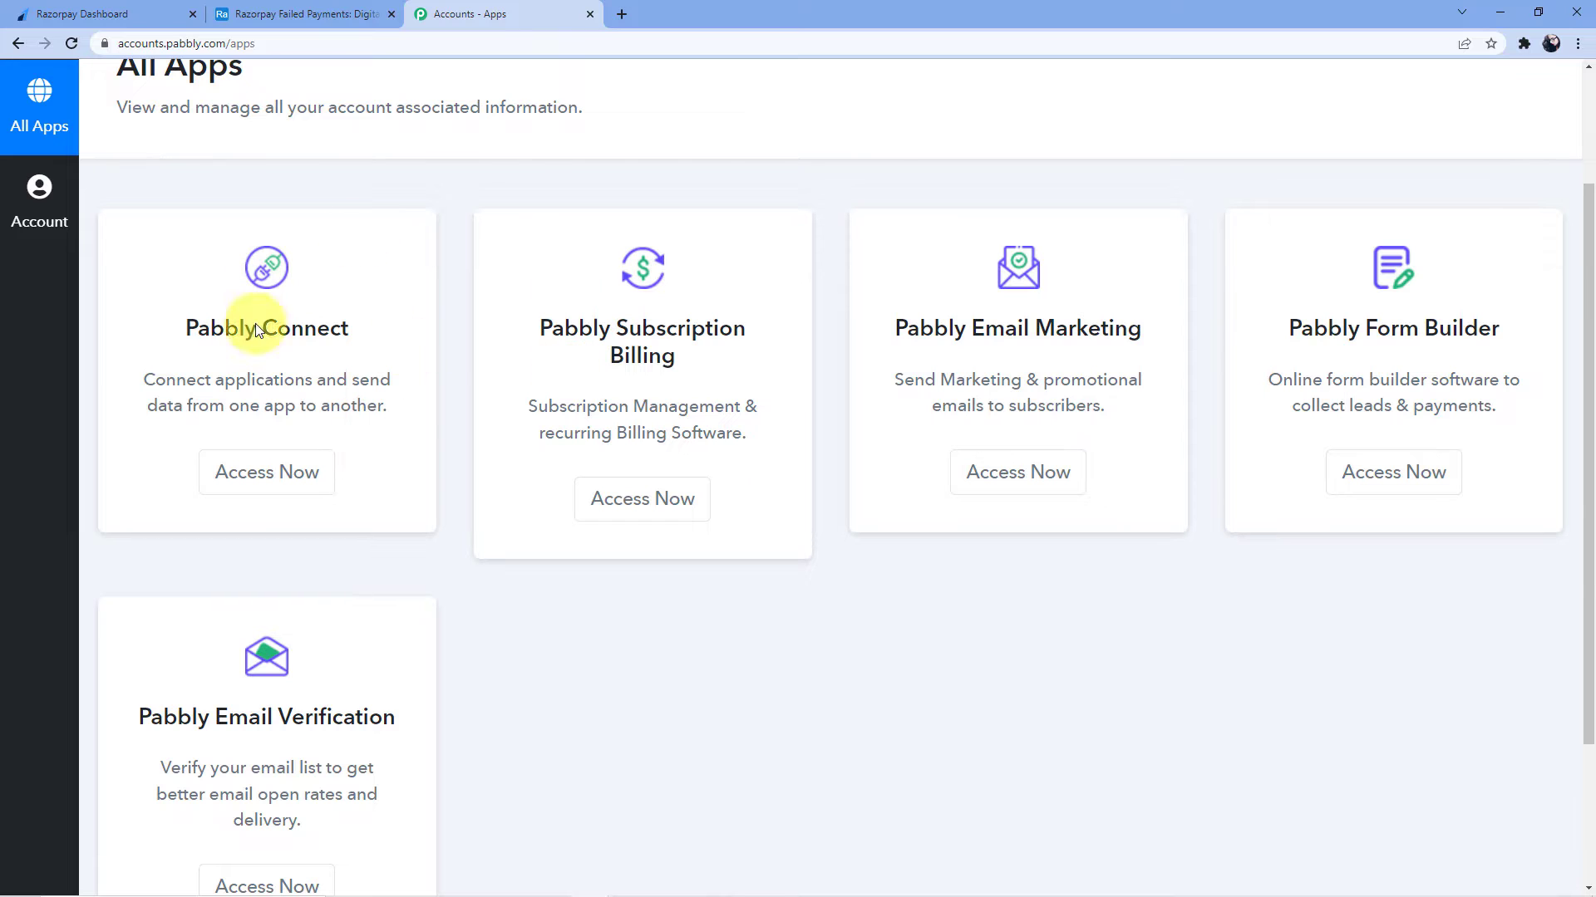
left_click(261, 475)
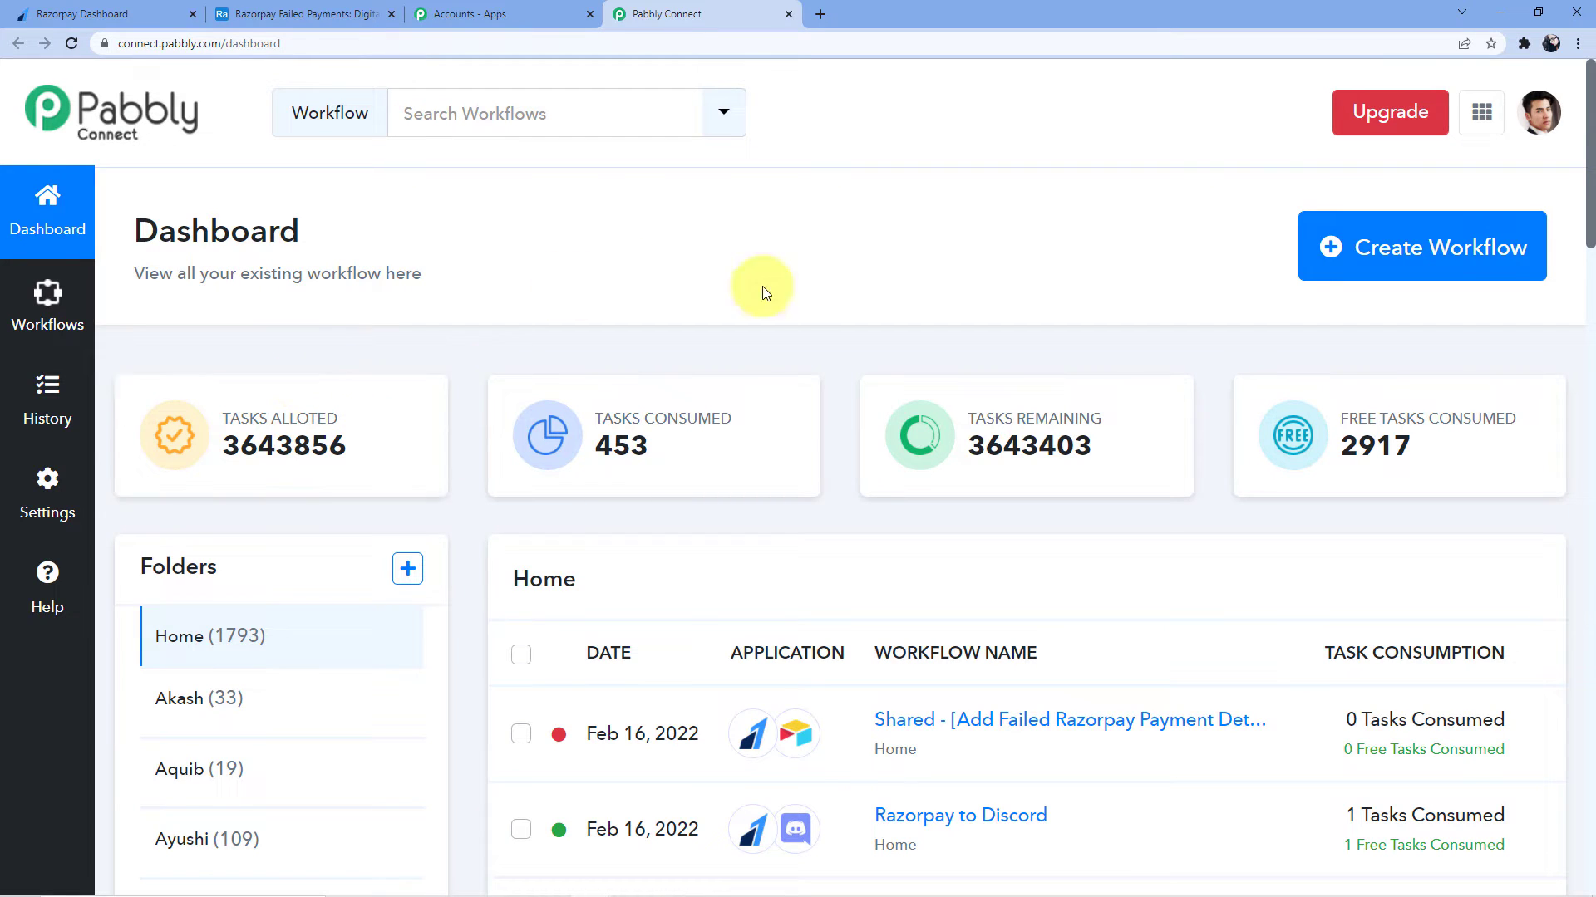
Create a new workflow with the name 'Razorpay to Airtable', trimming the trailing space
left_click(1379, 271)
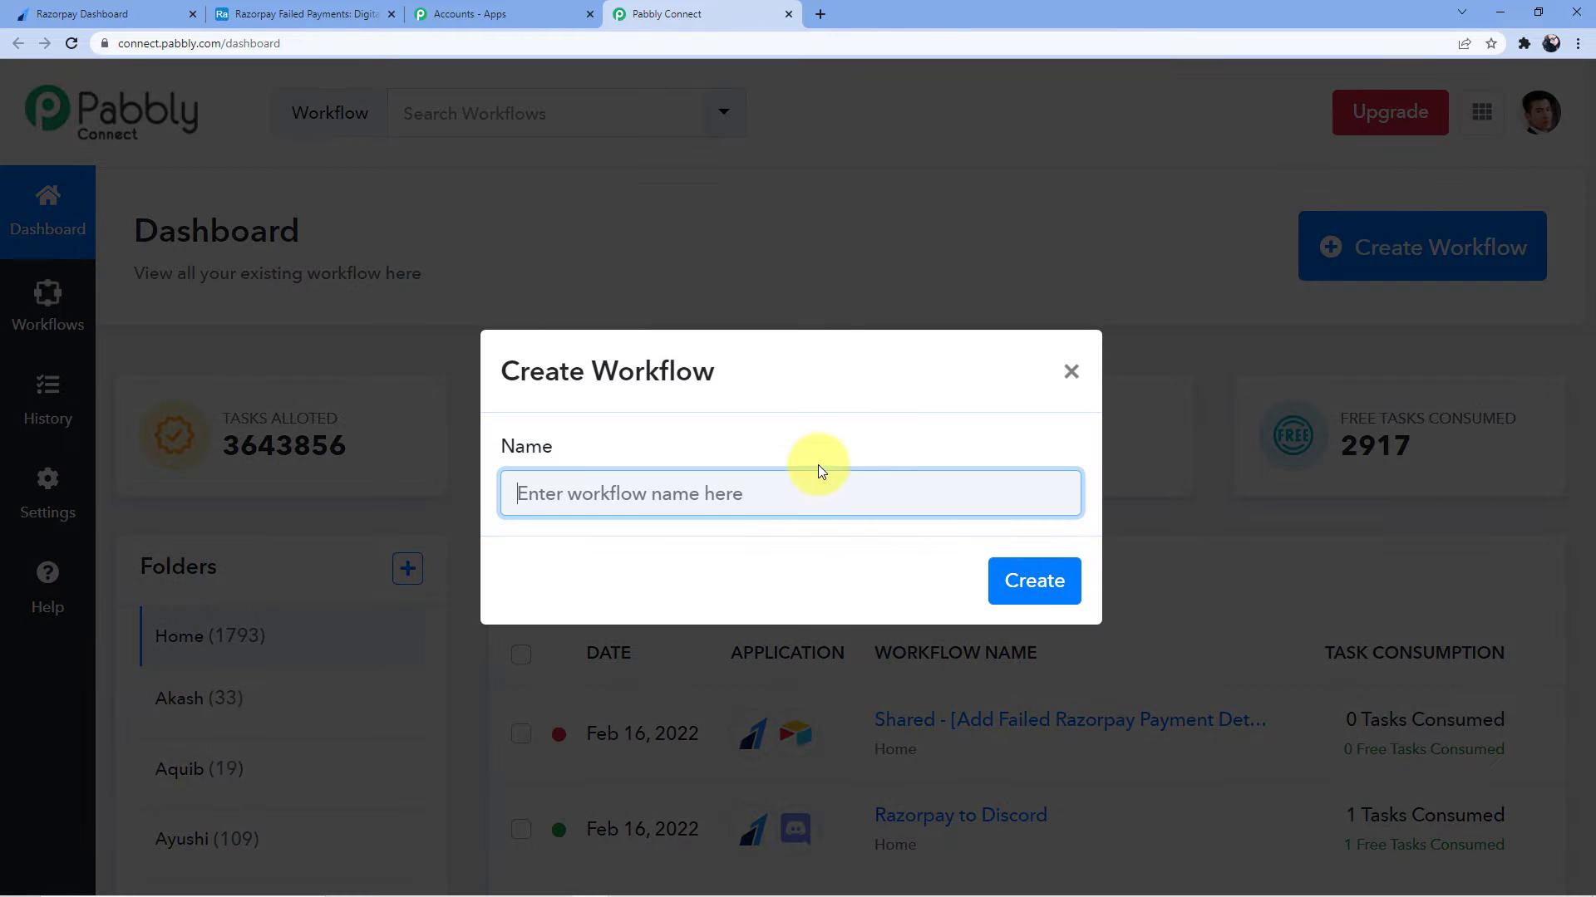
left_click(767, 496)
type("Razo")
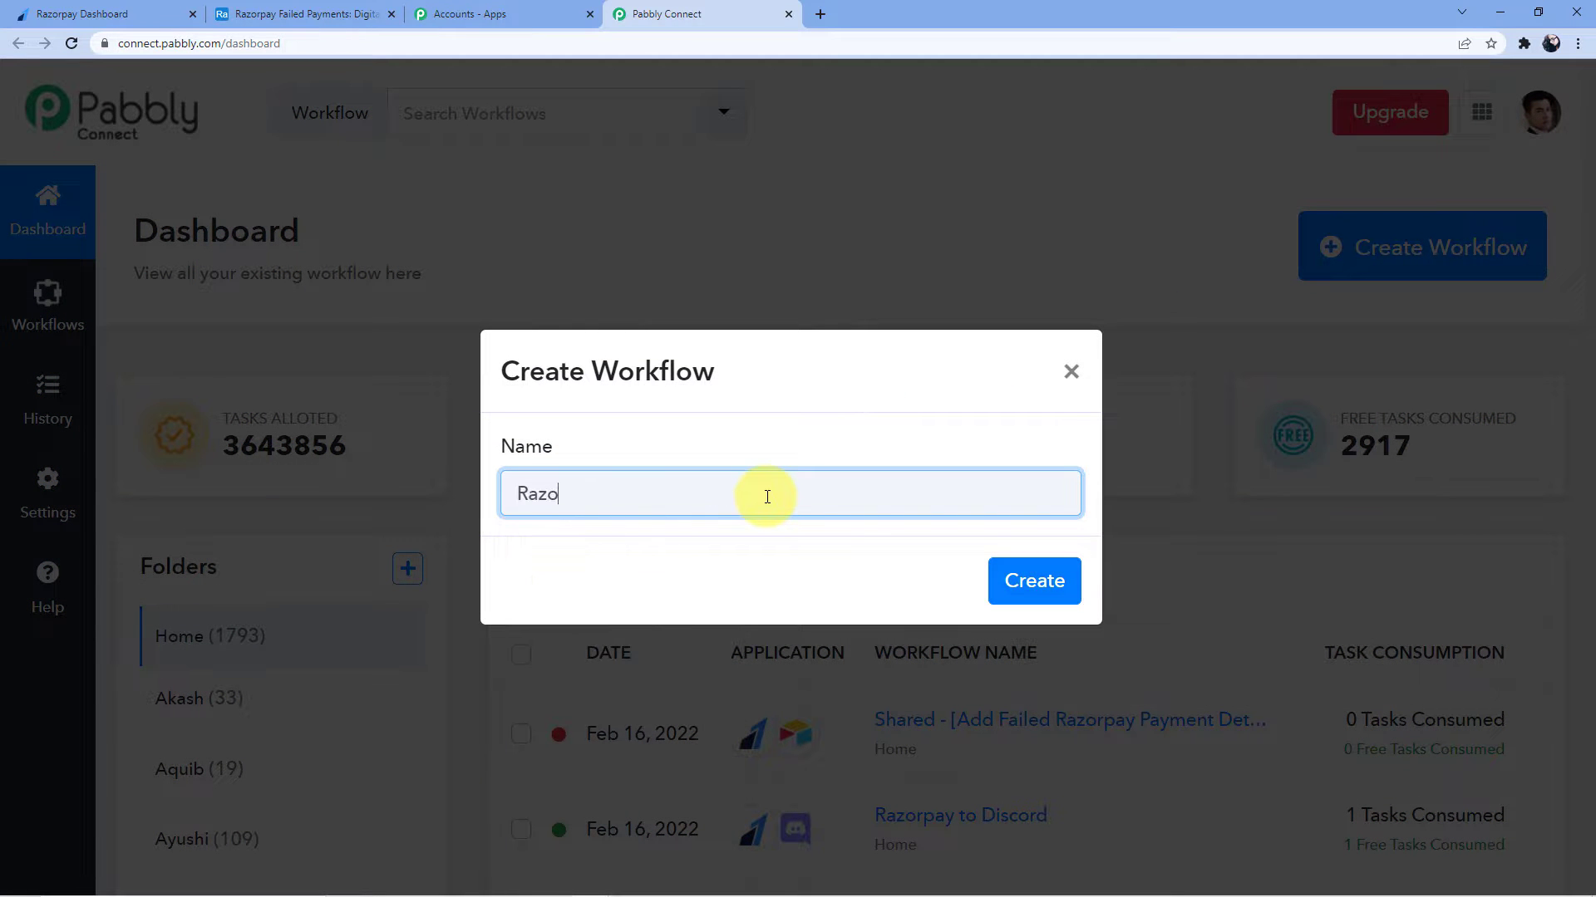
type("rpay to Airtable")
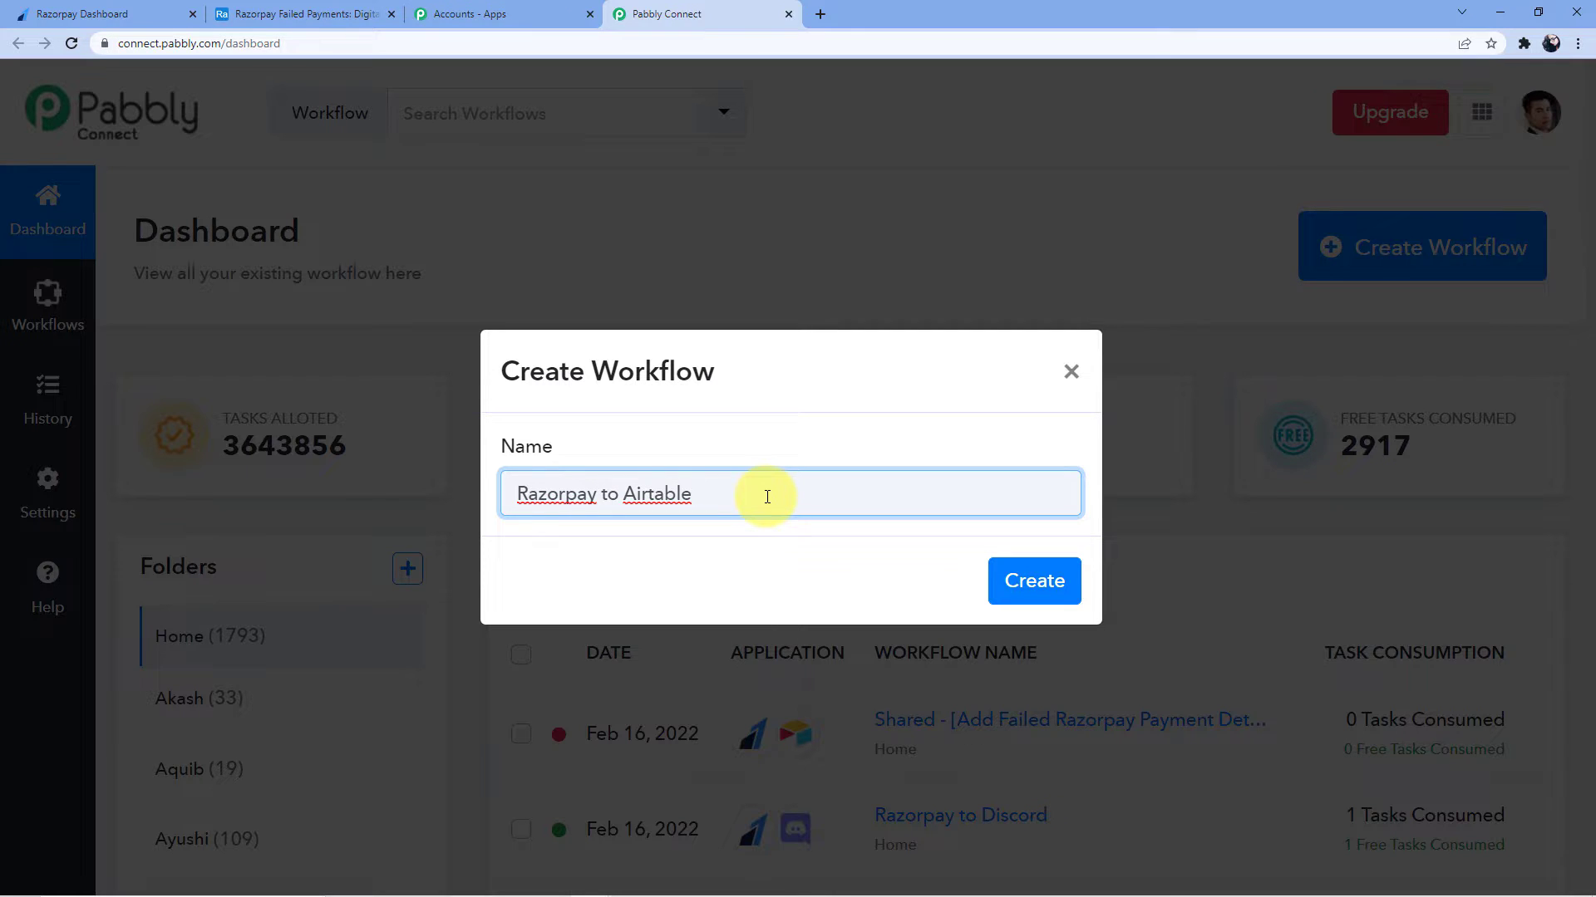
key("BackSpace")
left_click(1030, 582)
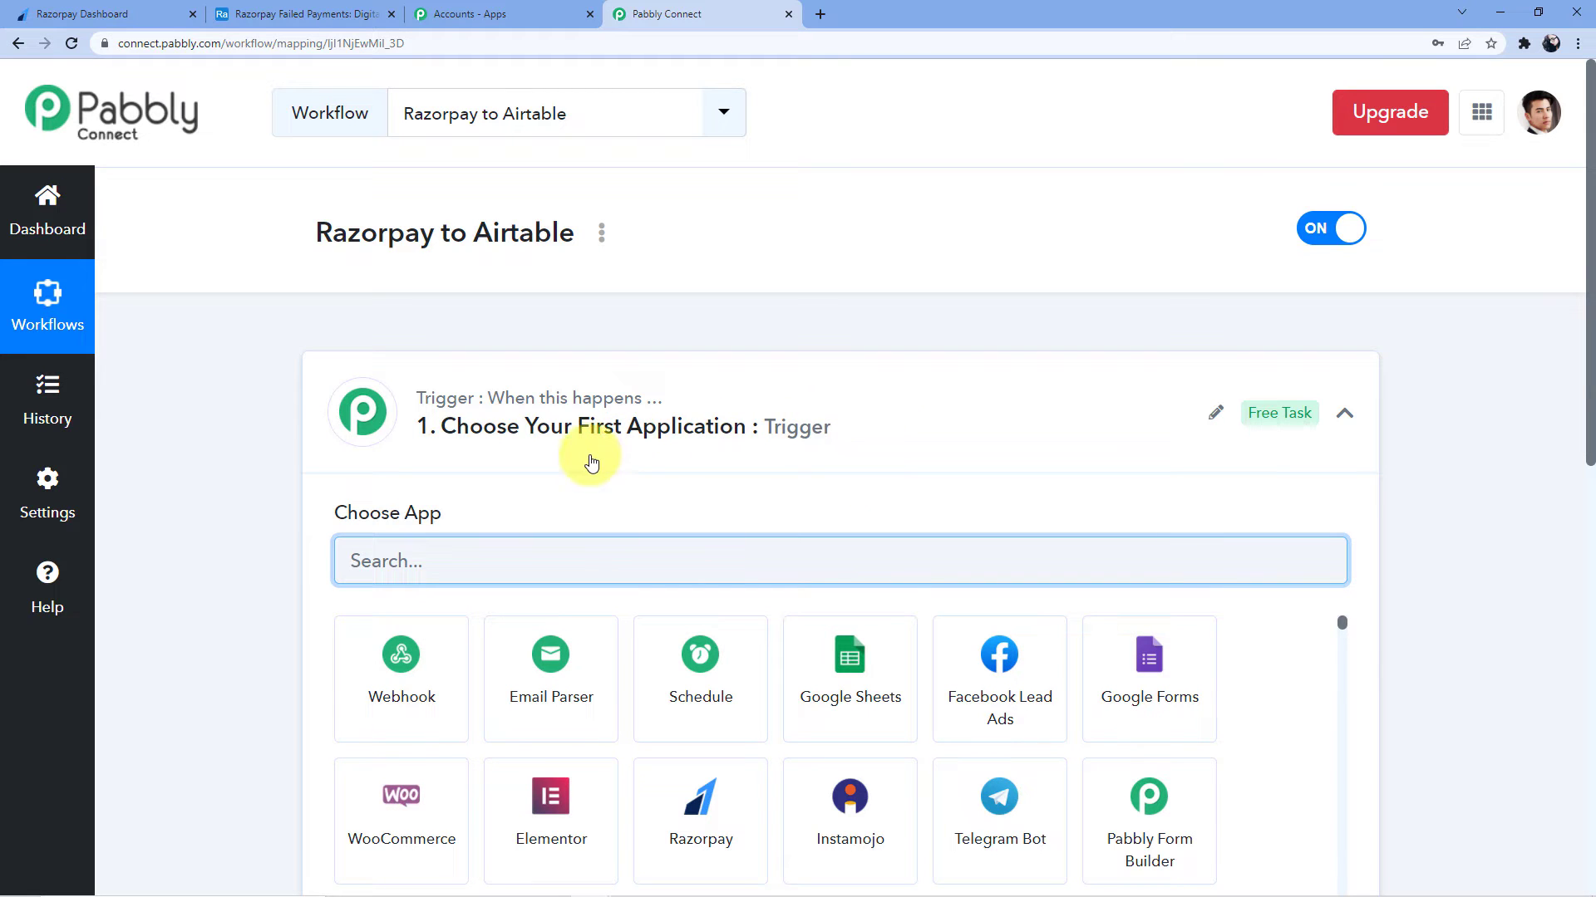
Review the Trigger and Action steps, then search the trigger app list for Razorpay
scroll(573, 591, "down", 8)
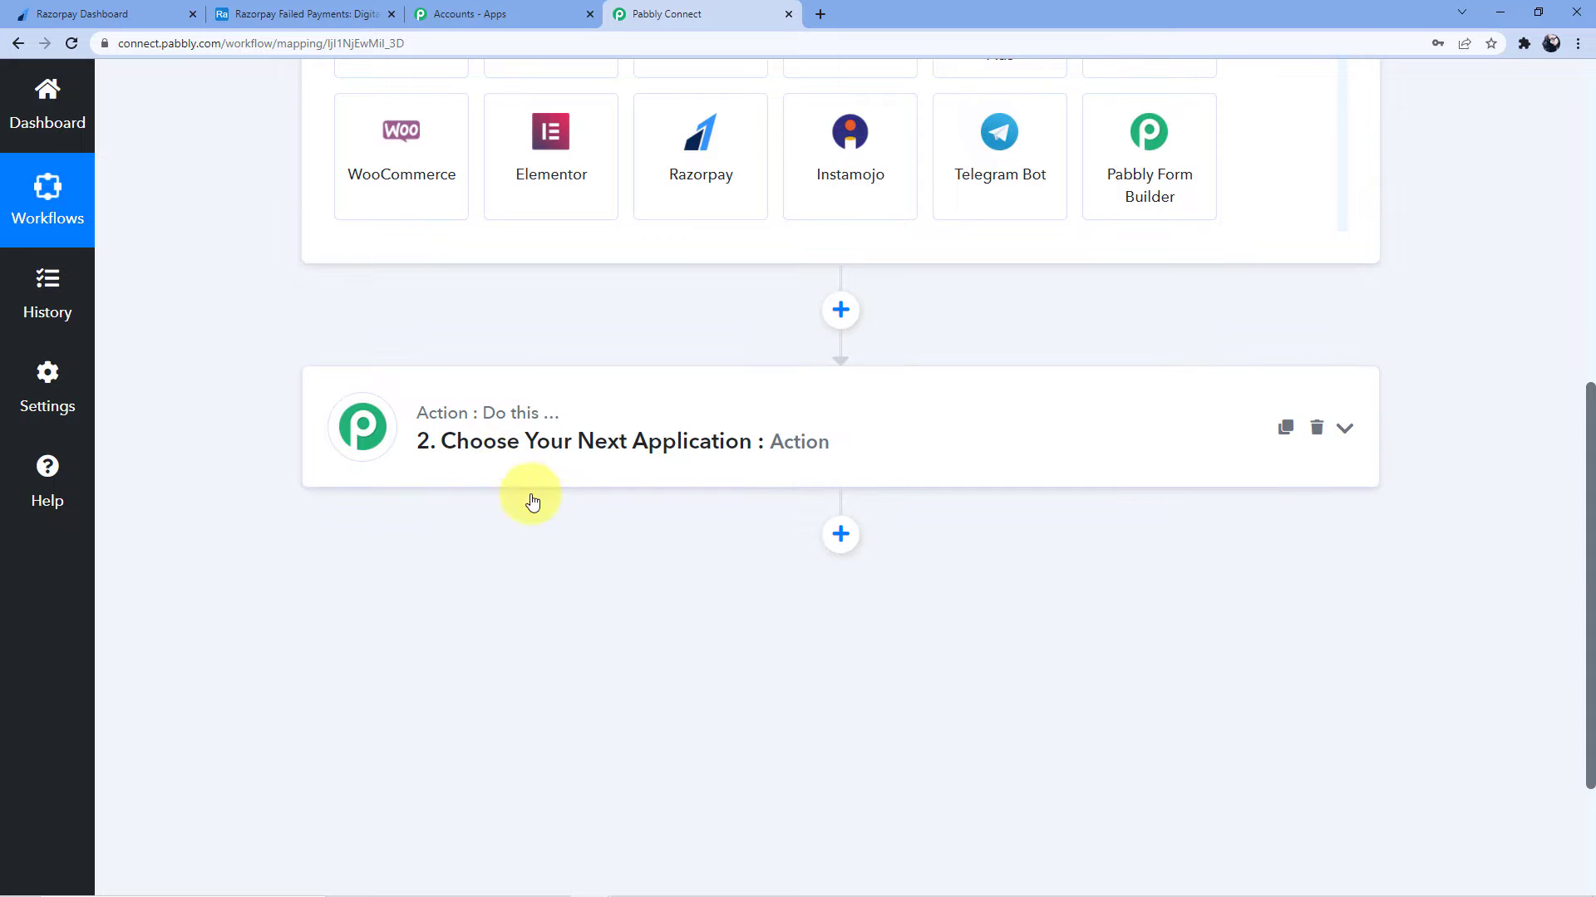
scroll(532, 497, "up", 8)
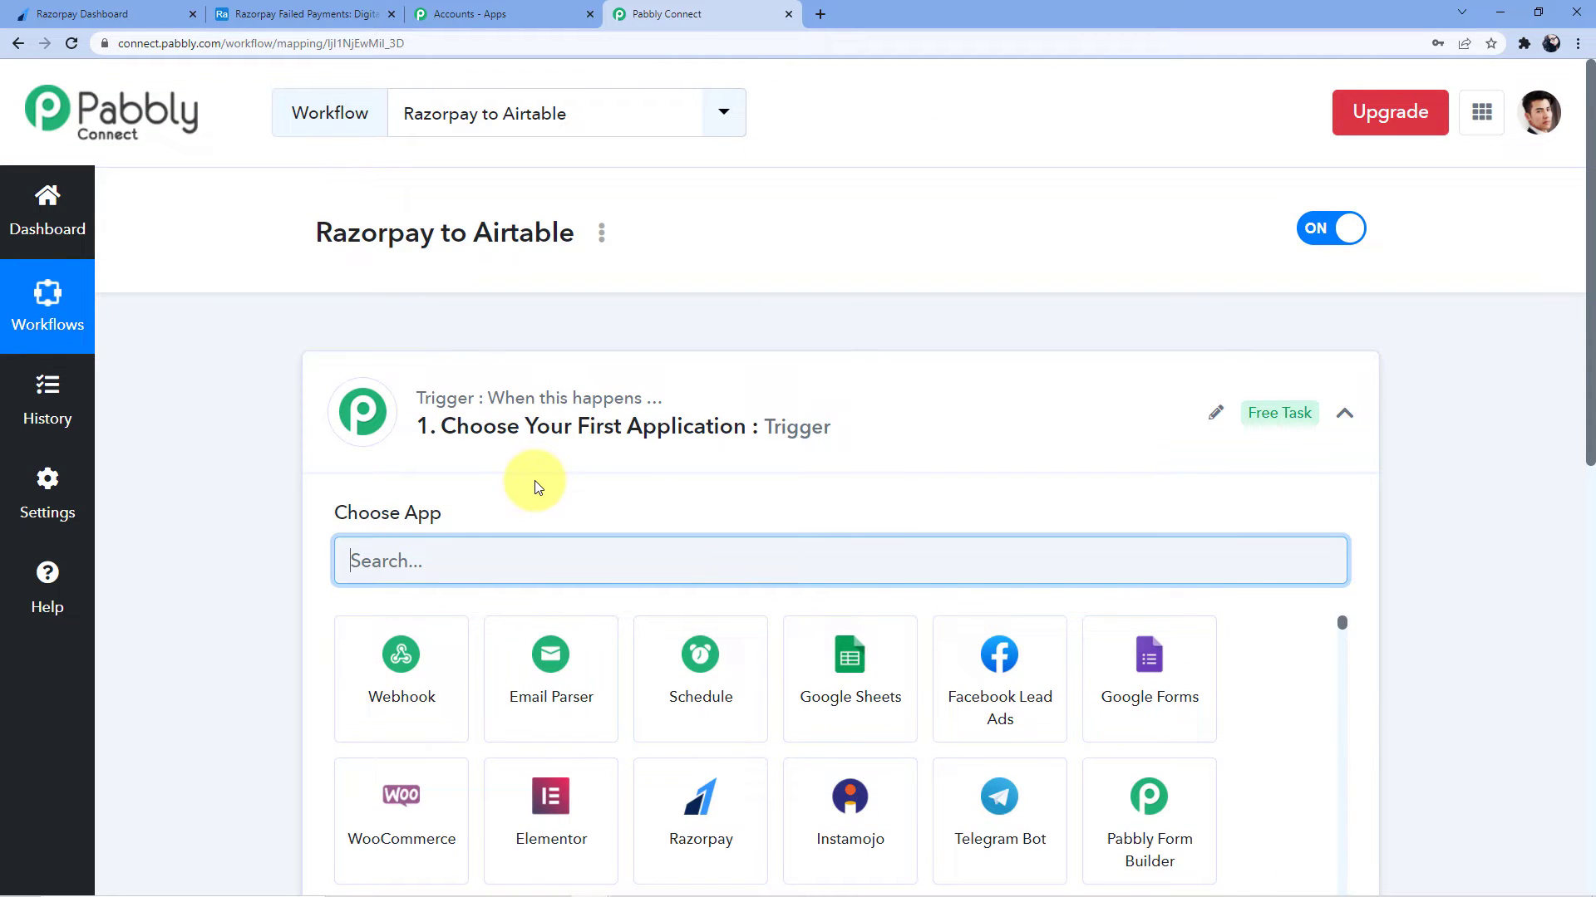
scroll(534, 481, "down", 4)
scroll(552, 499, "down", 3)
mouse_move(452, 755)
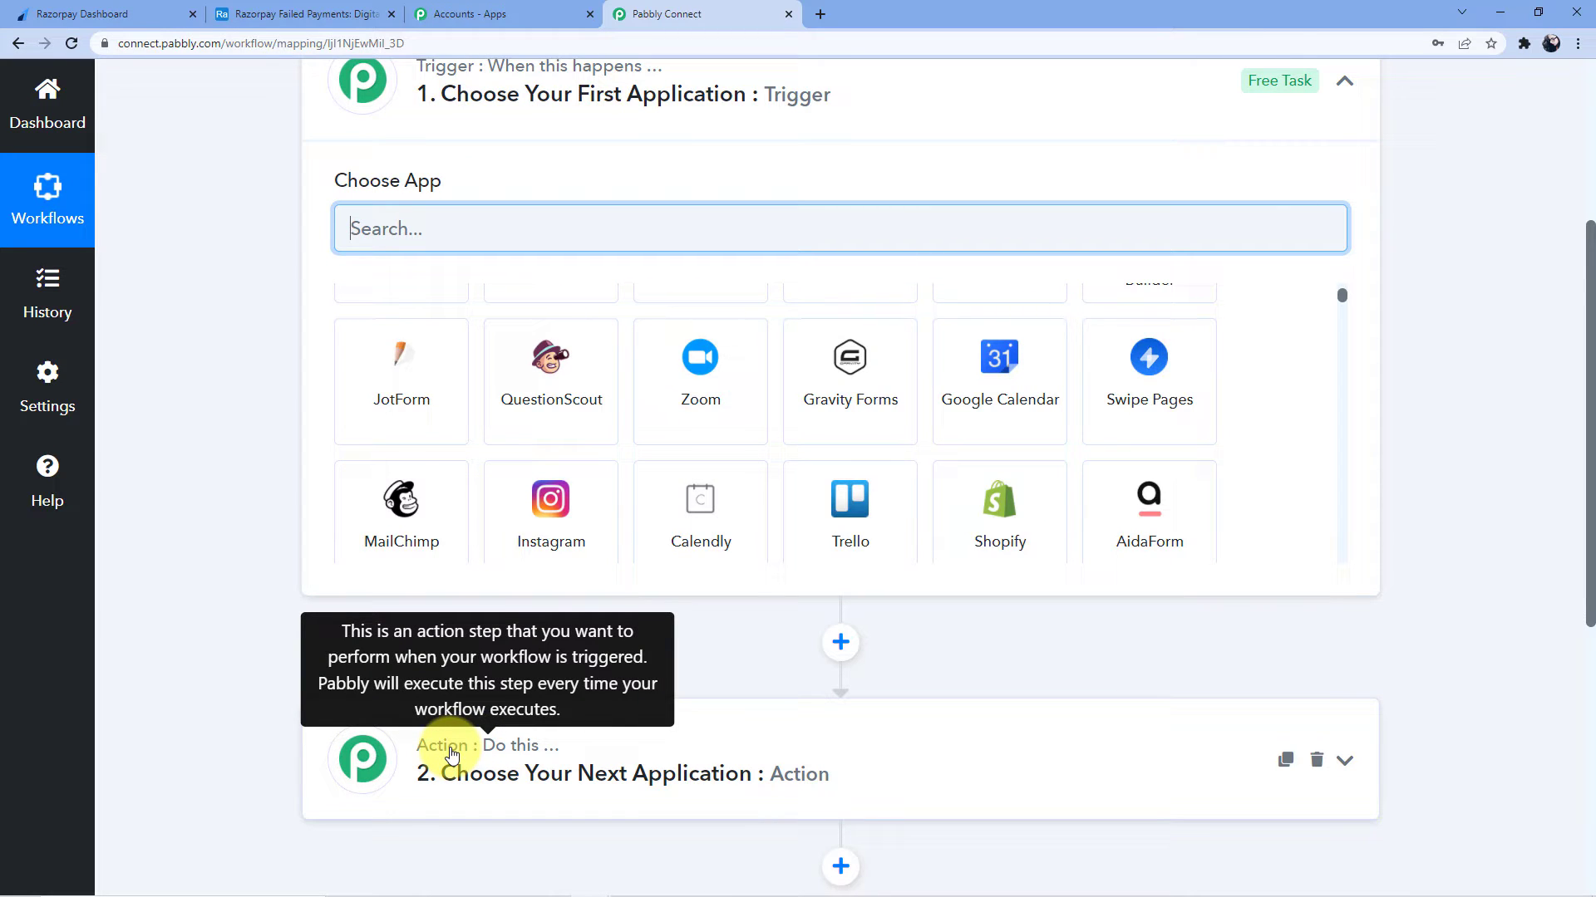
scroll(452, 754, "up", 4)
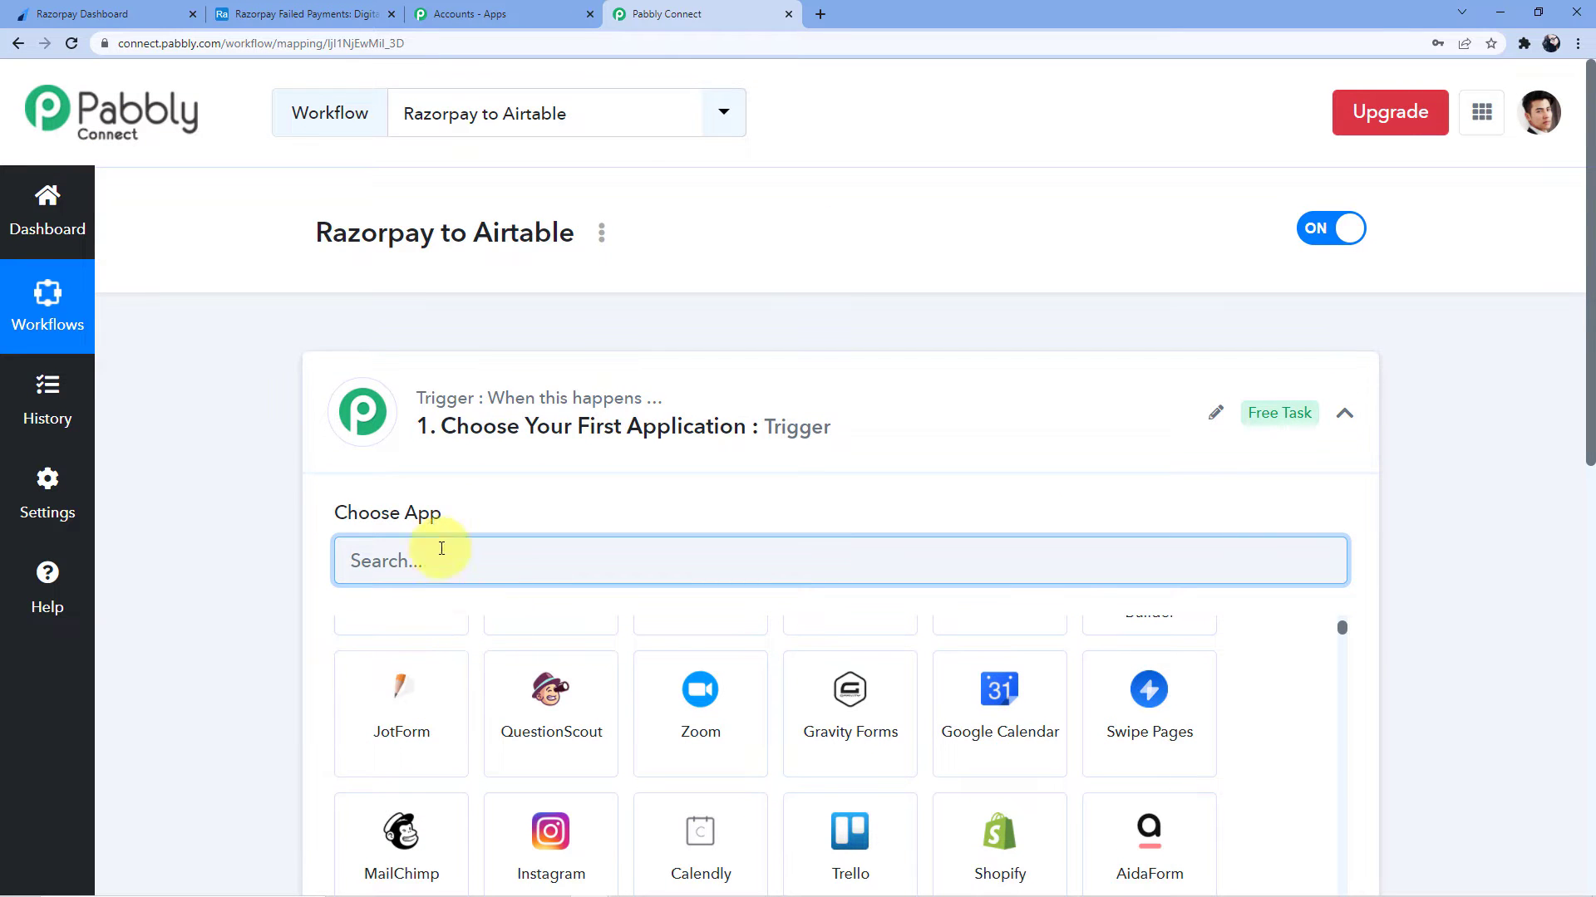
mouse_move(625, 415)
scroll(625, 415, "down", 8)
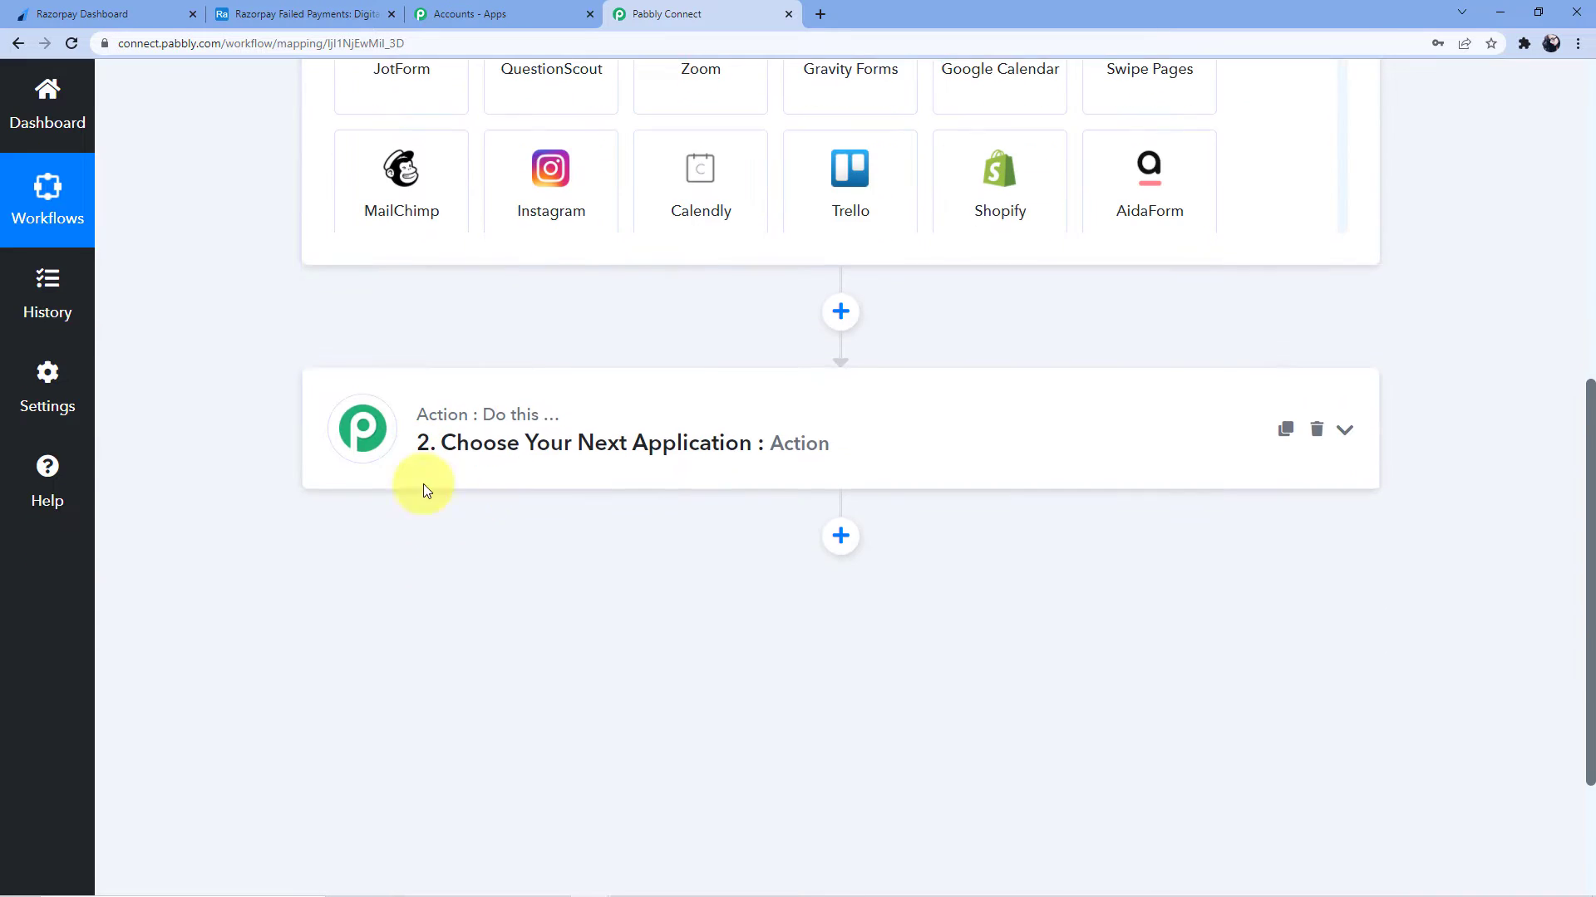
scroll(477, 519, "up", 6)
scroll(490, 494, "up", 2)
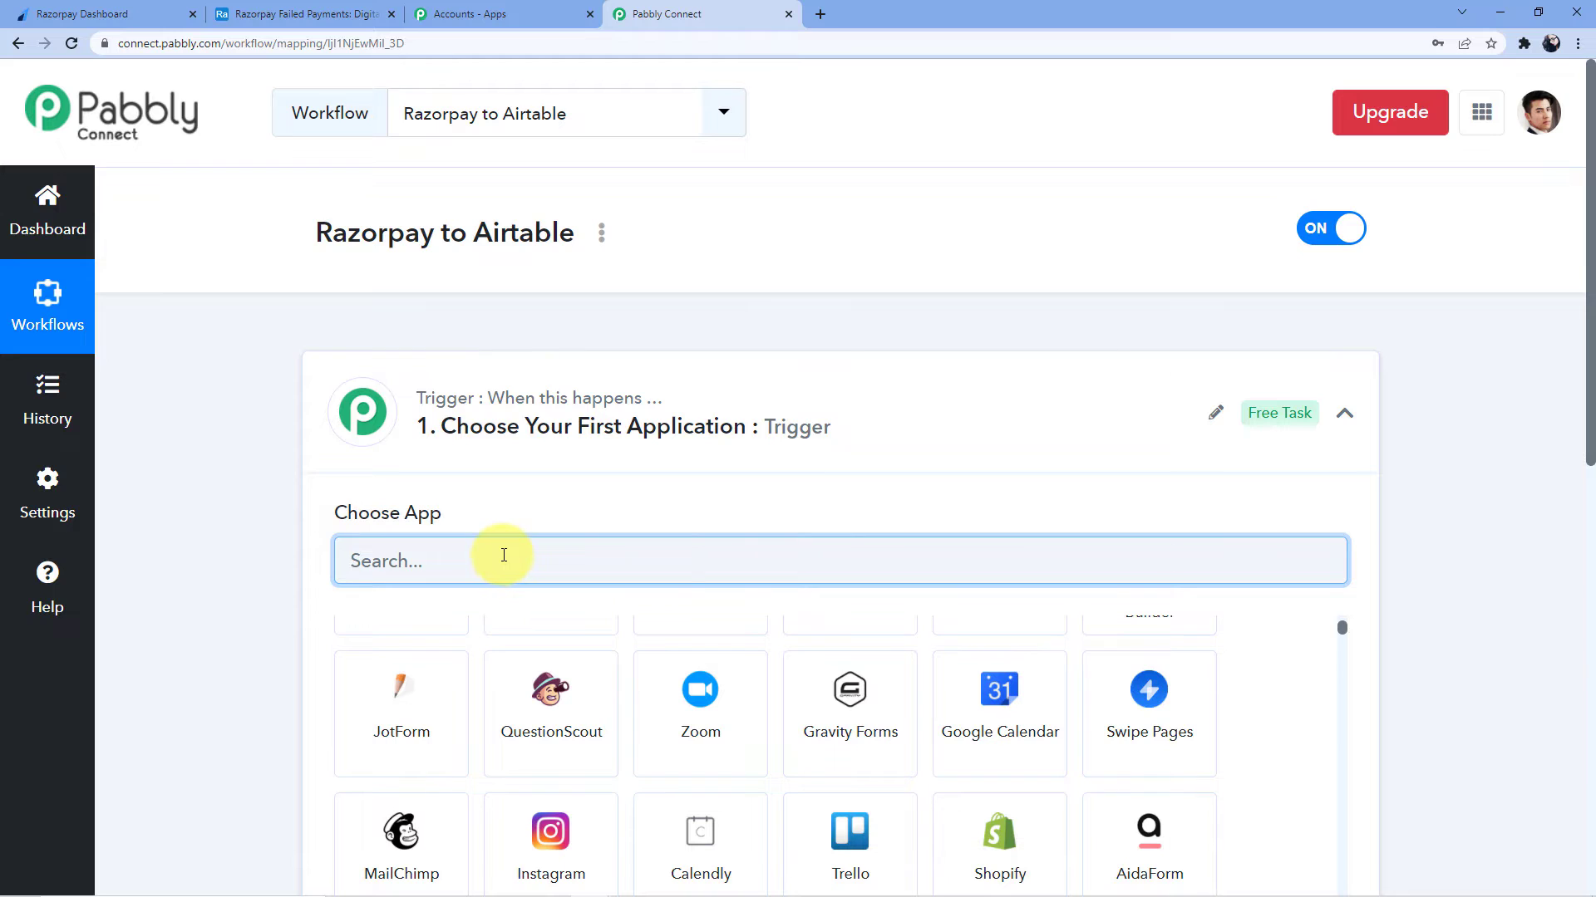
type("Razo")
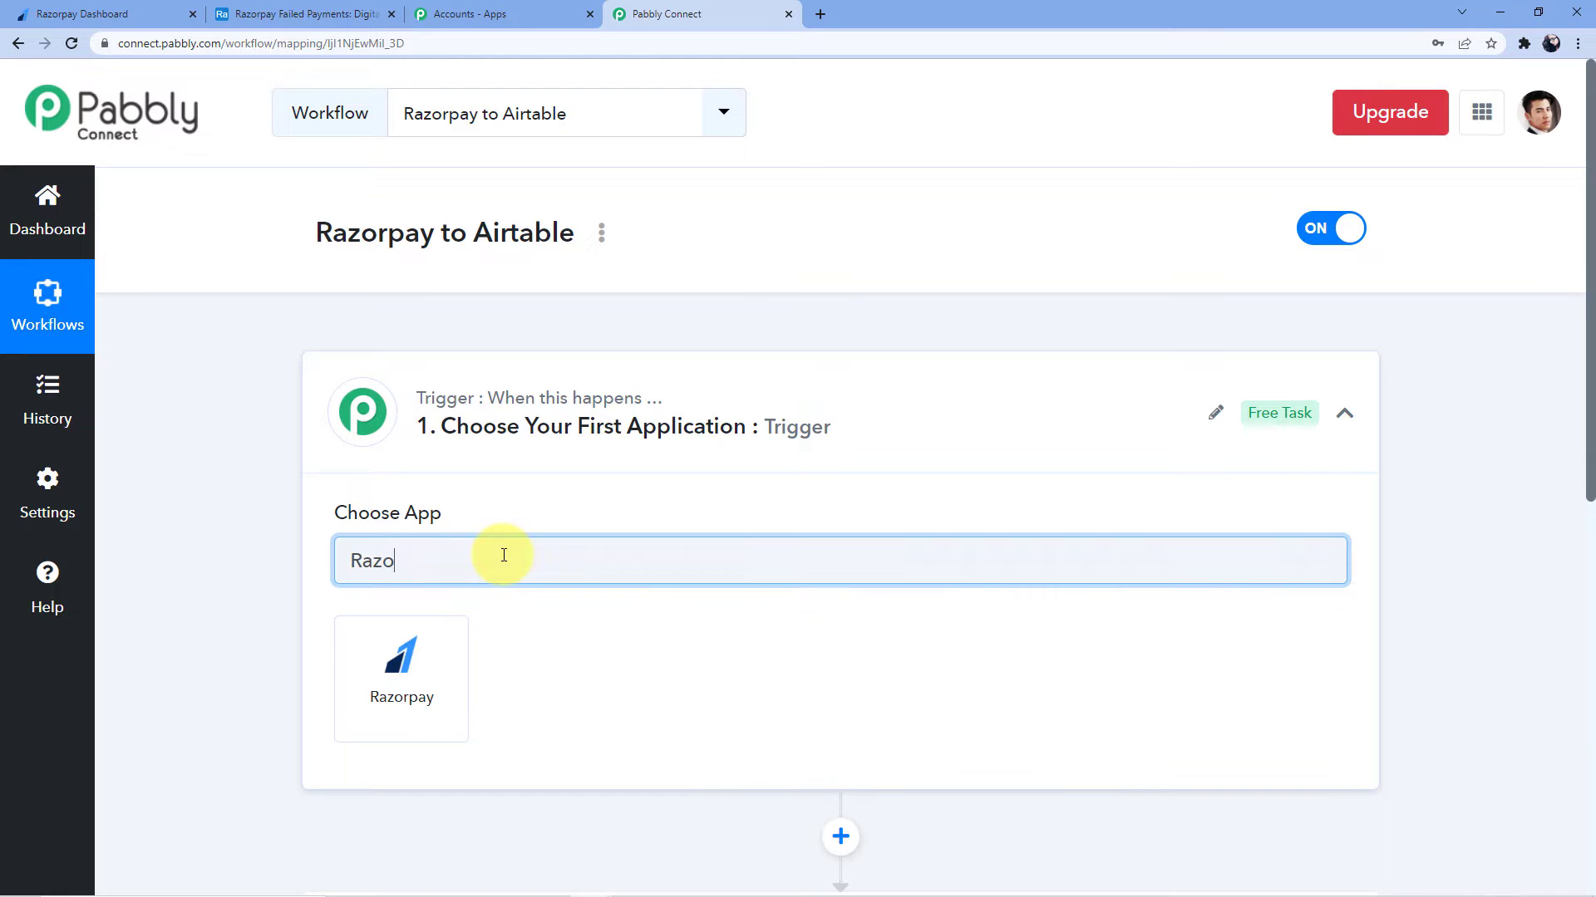
type("pay")
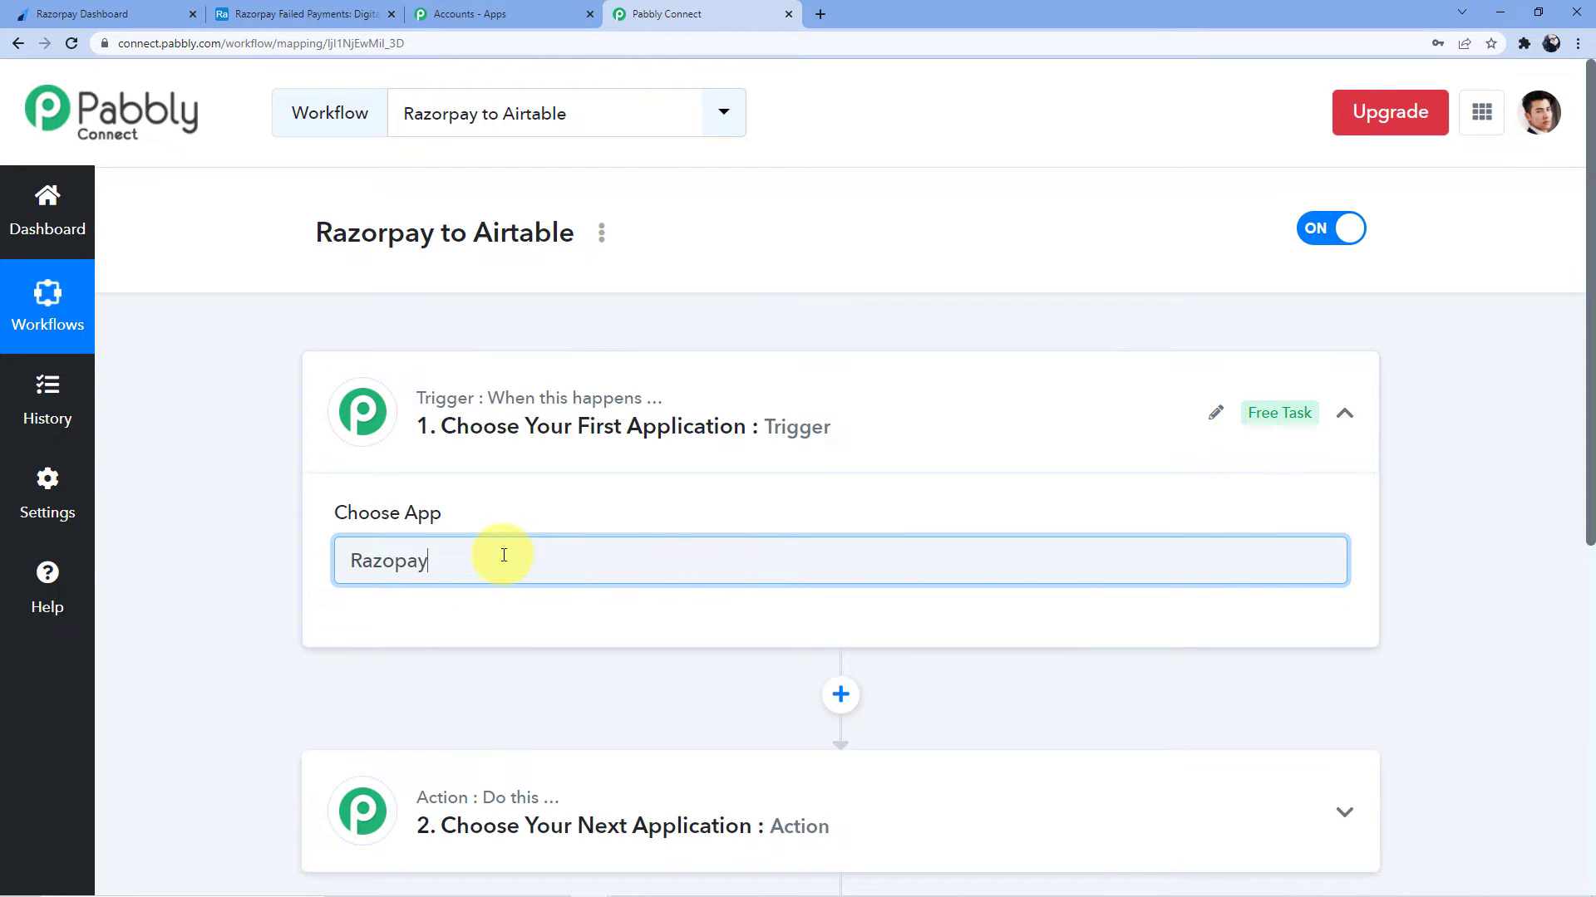
key("BackSpace")
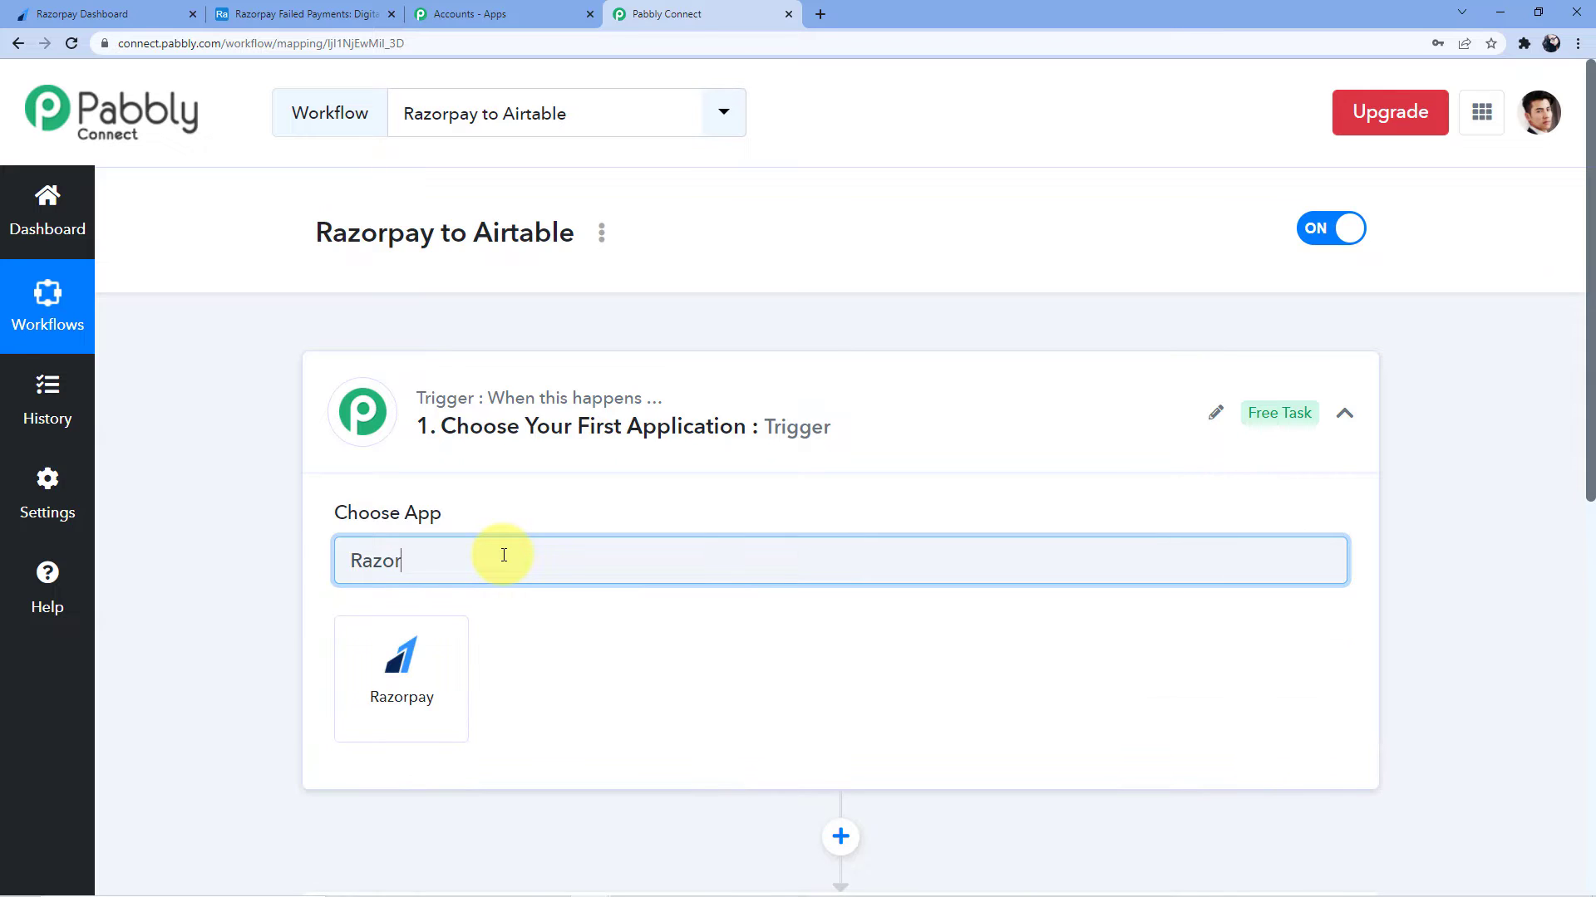
Choose Razorpay as the trigger app with Payment Failed as its trigger event
type("r")
left_click(402, 698)
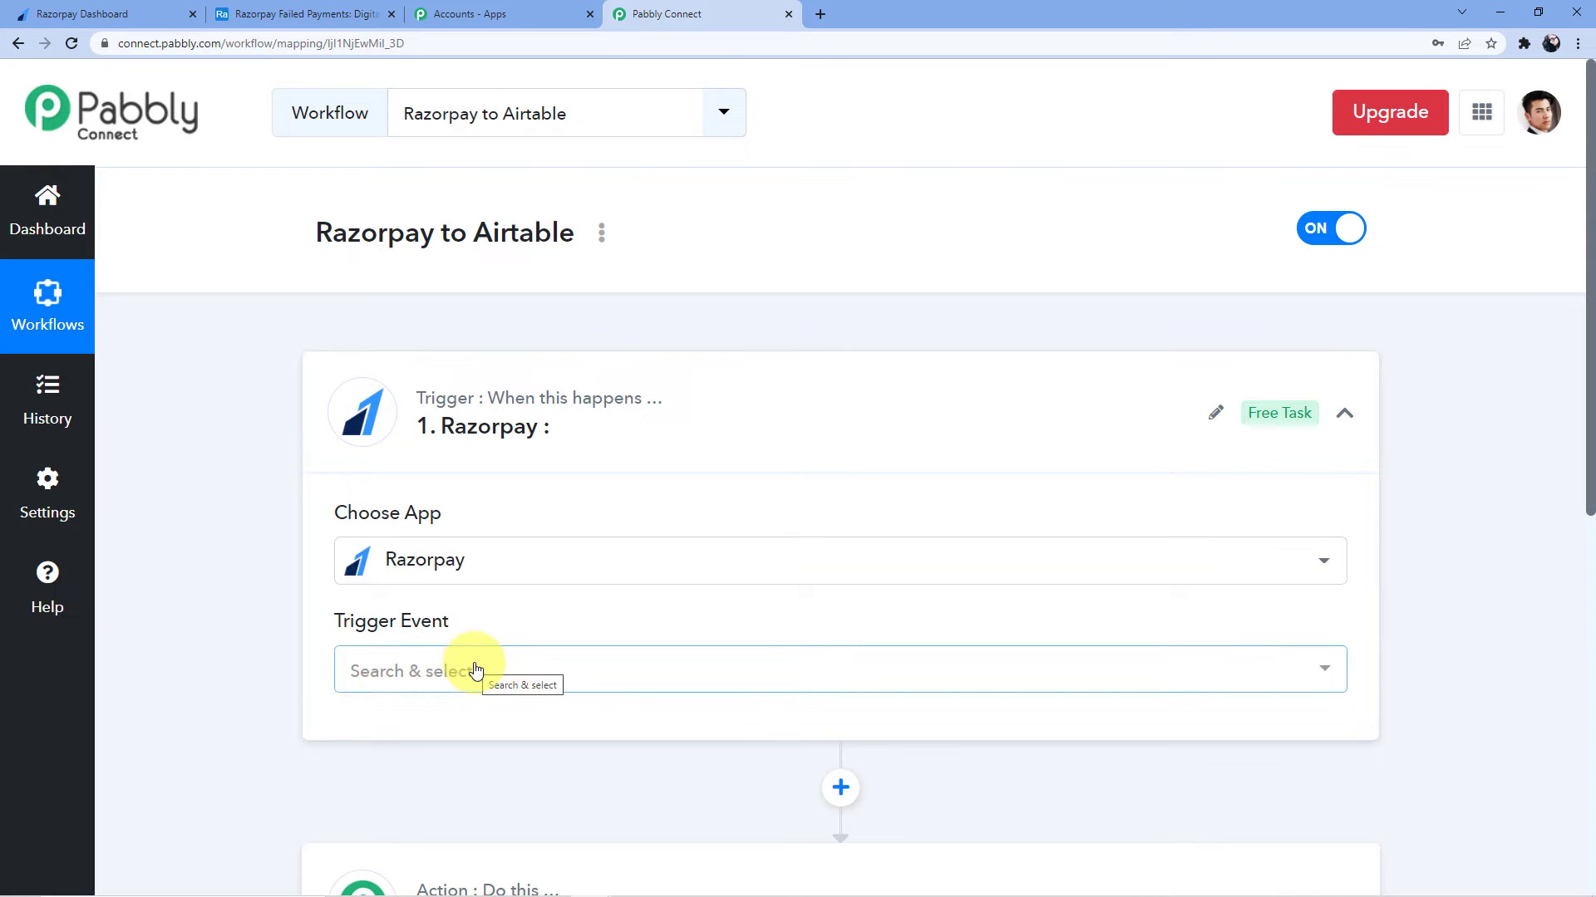
left_click(479, 670)
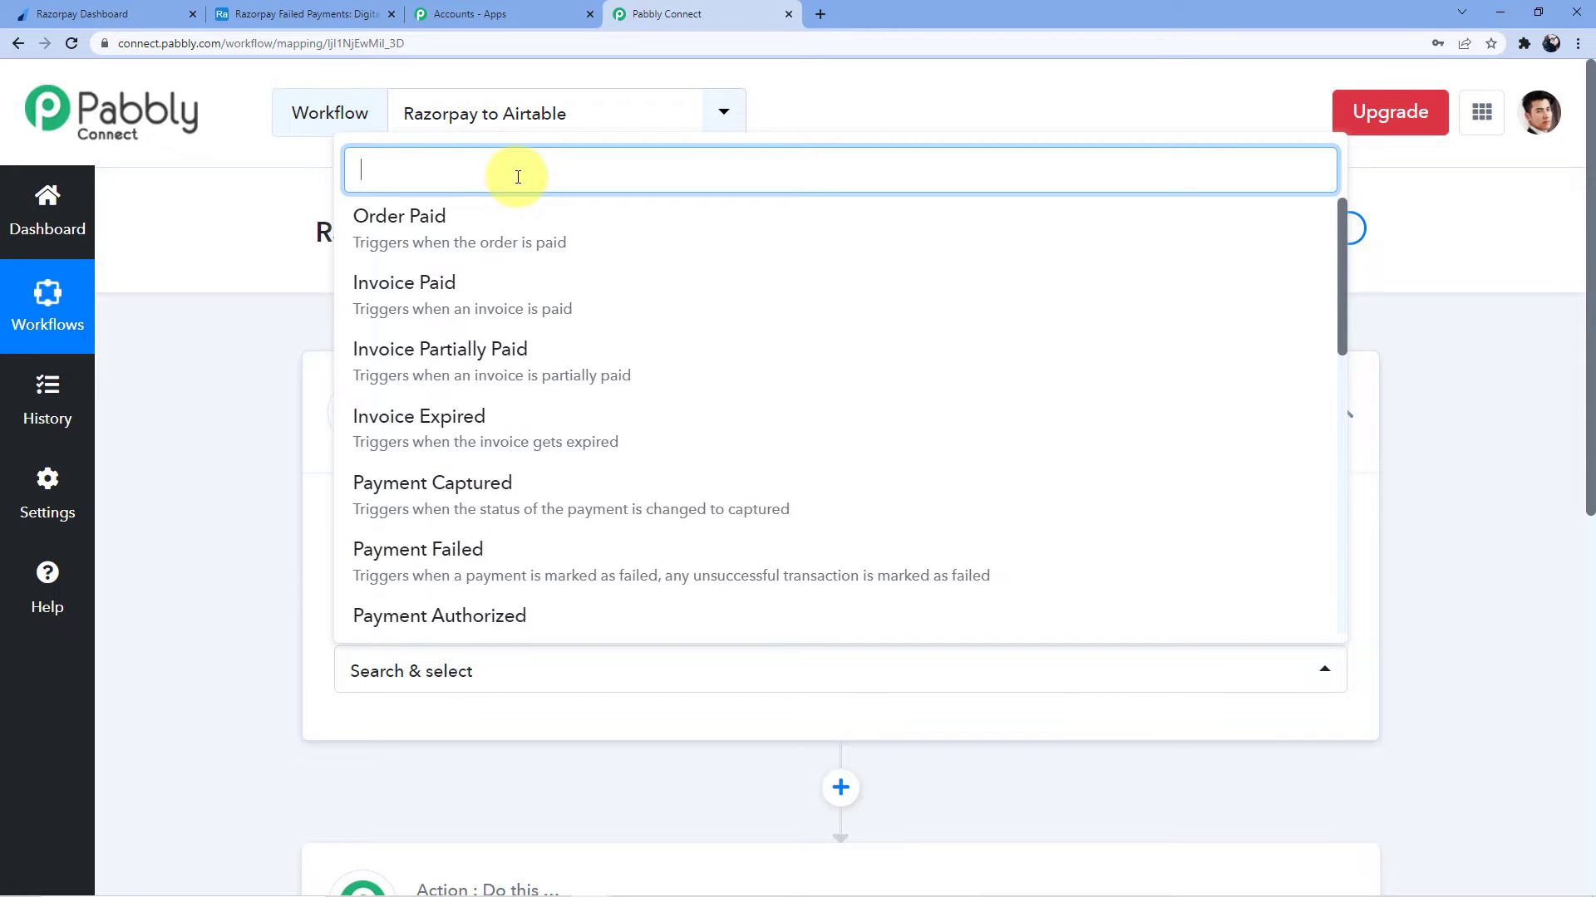
type("Payme")
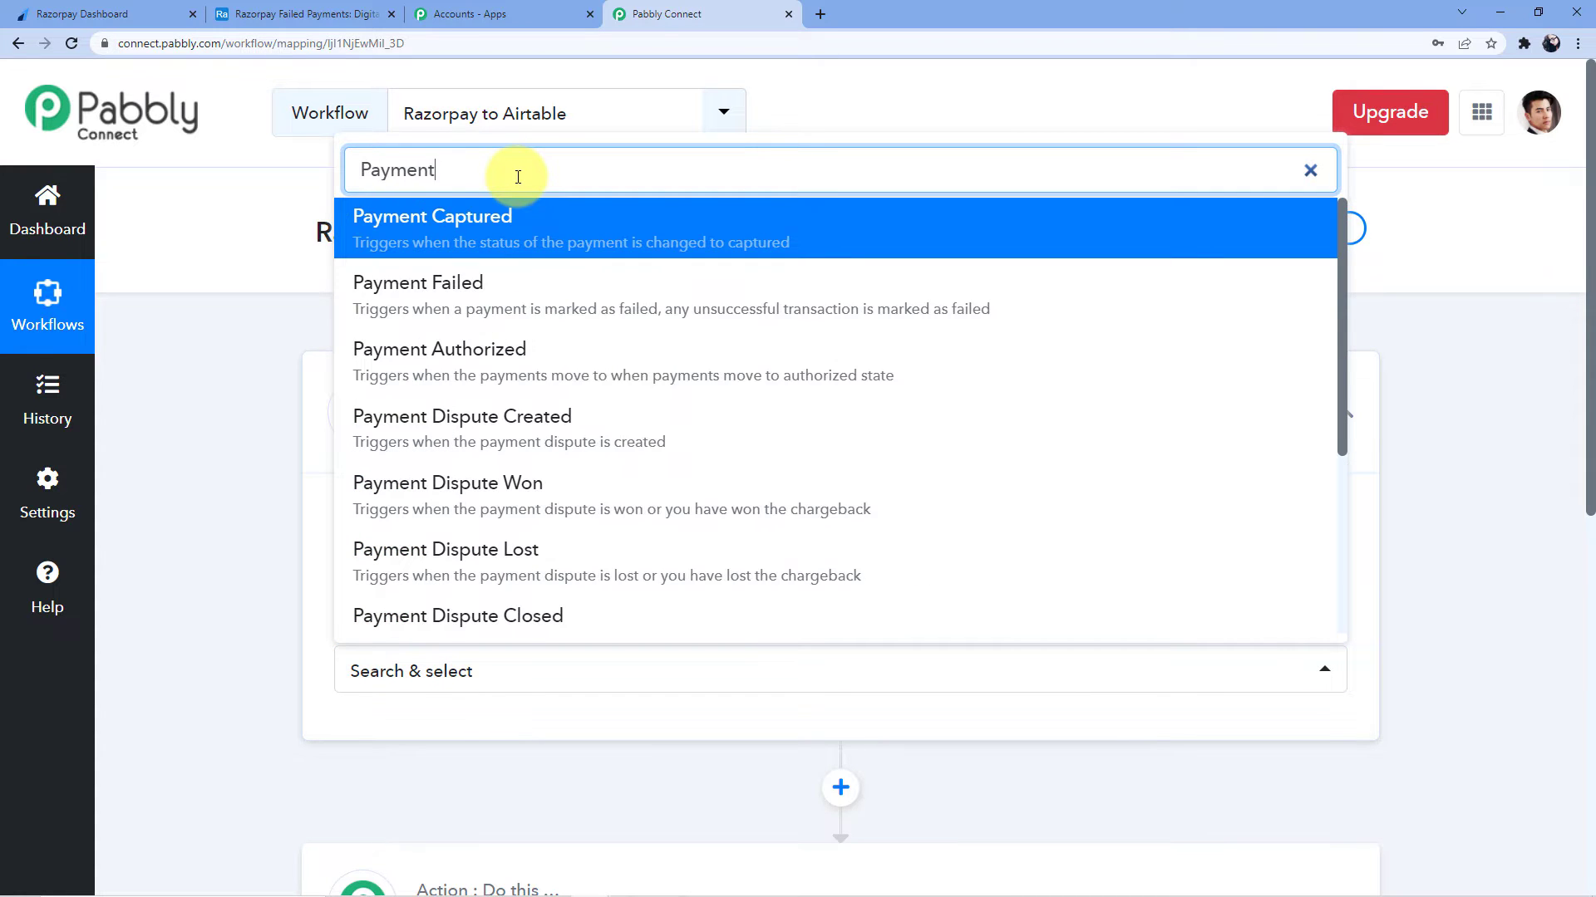
type("nt")
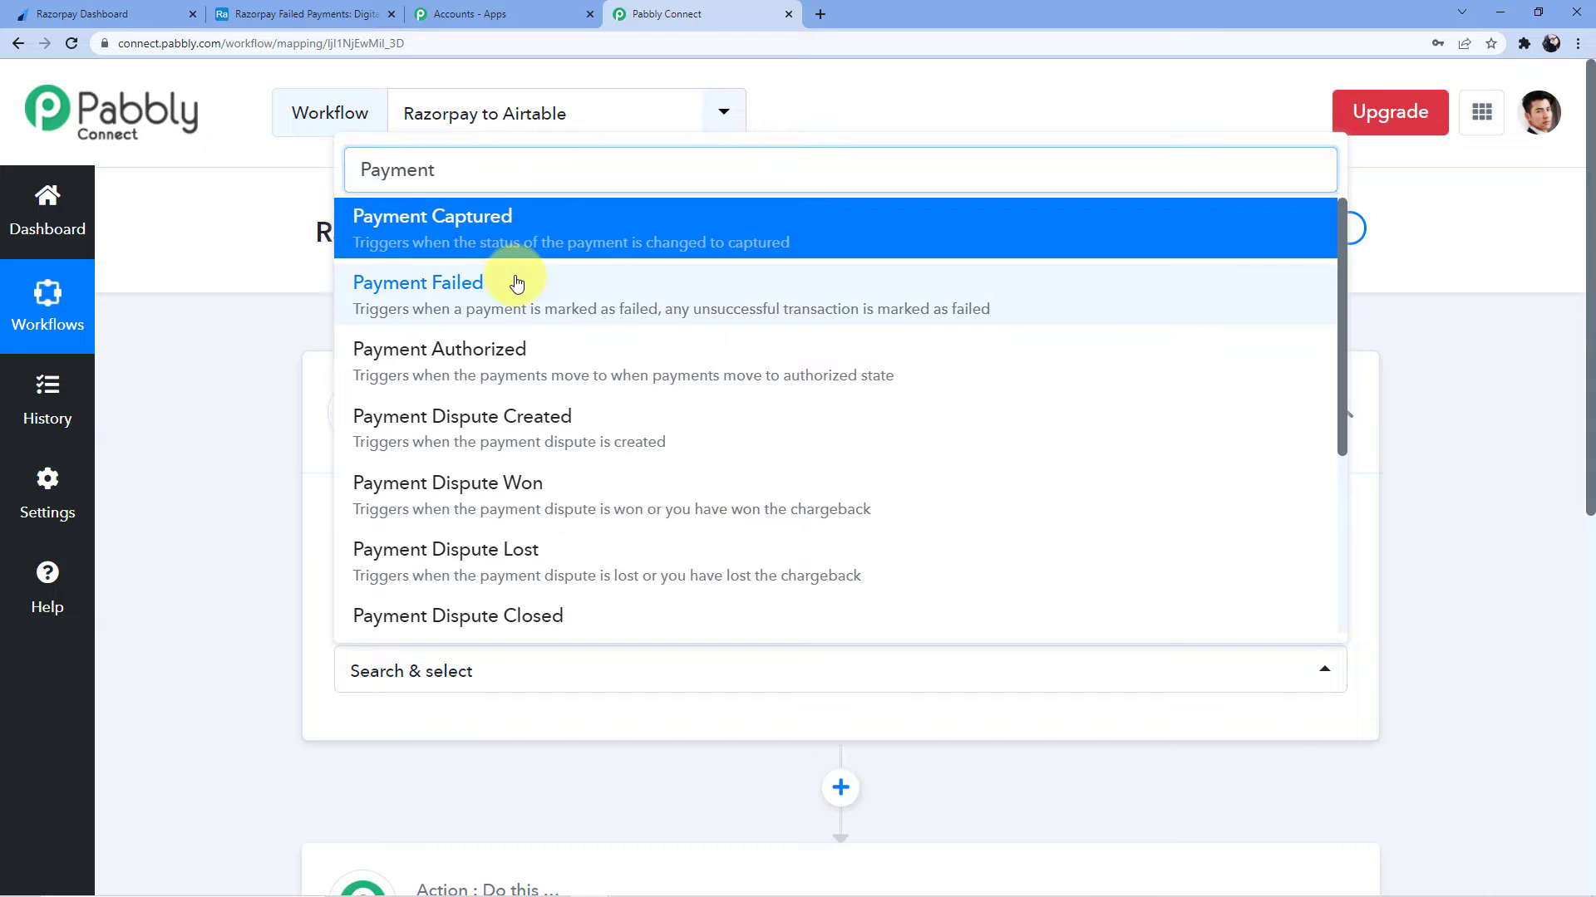
left_click(516, 283)
Dismiss the password prompt and copy the trigger's webhook URL
scroll(695, 360, "down", 2)
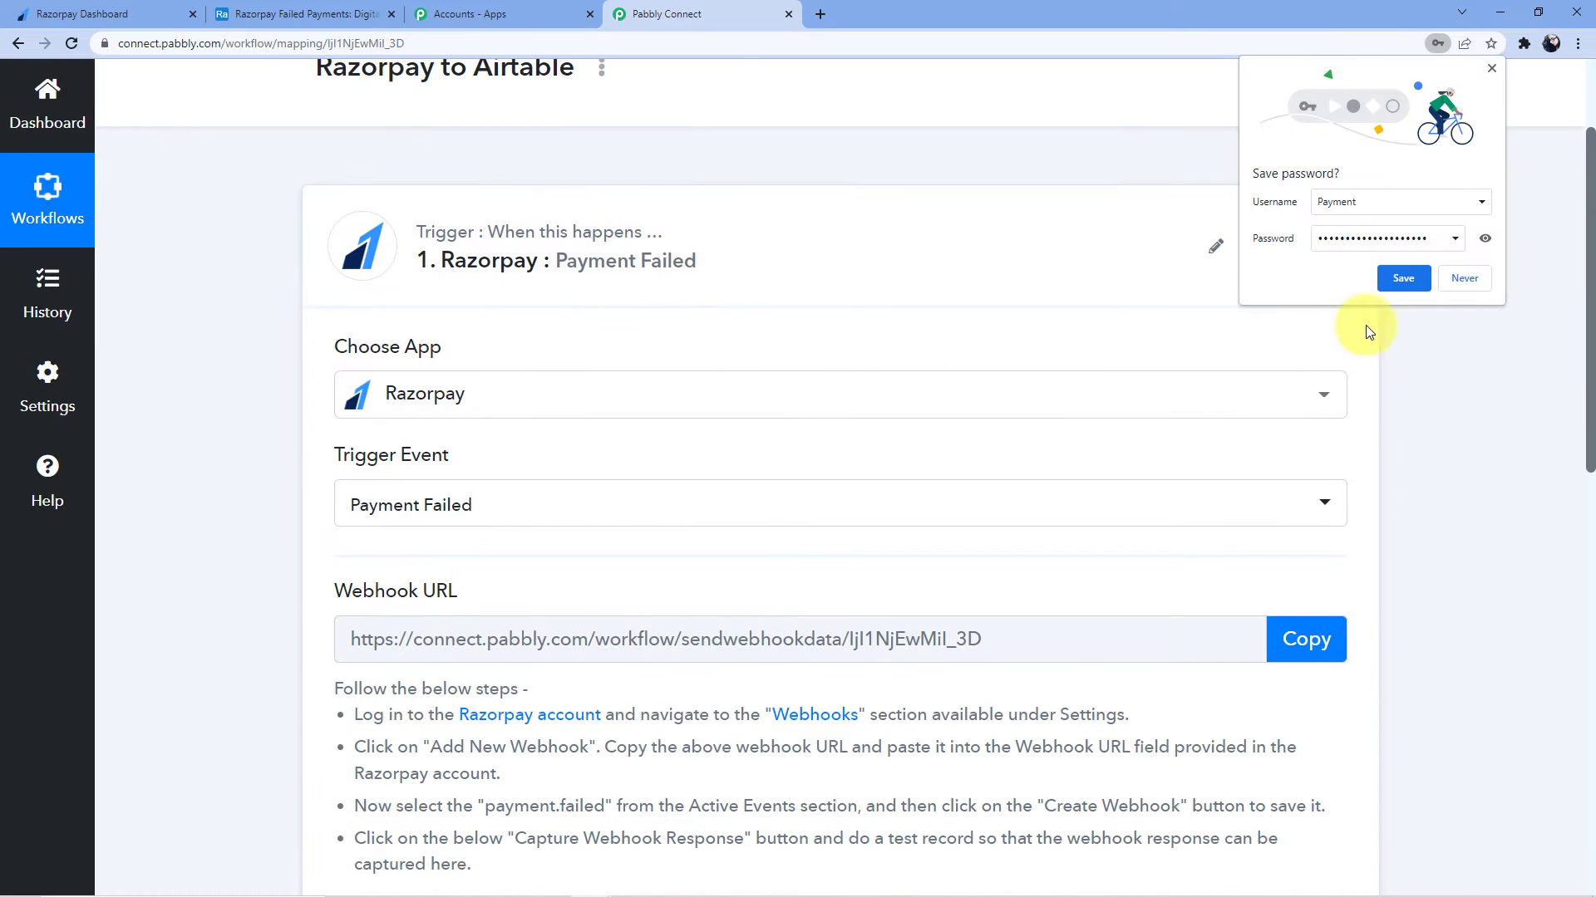
left_click(1464, 279)
scroll(665, 368, "down", 3)
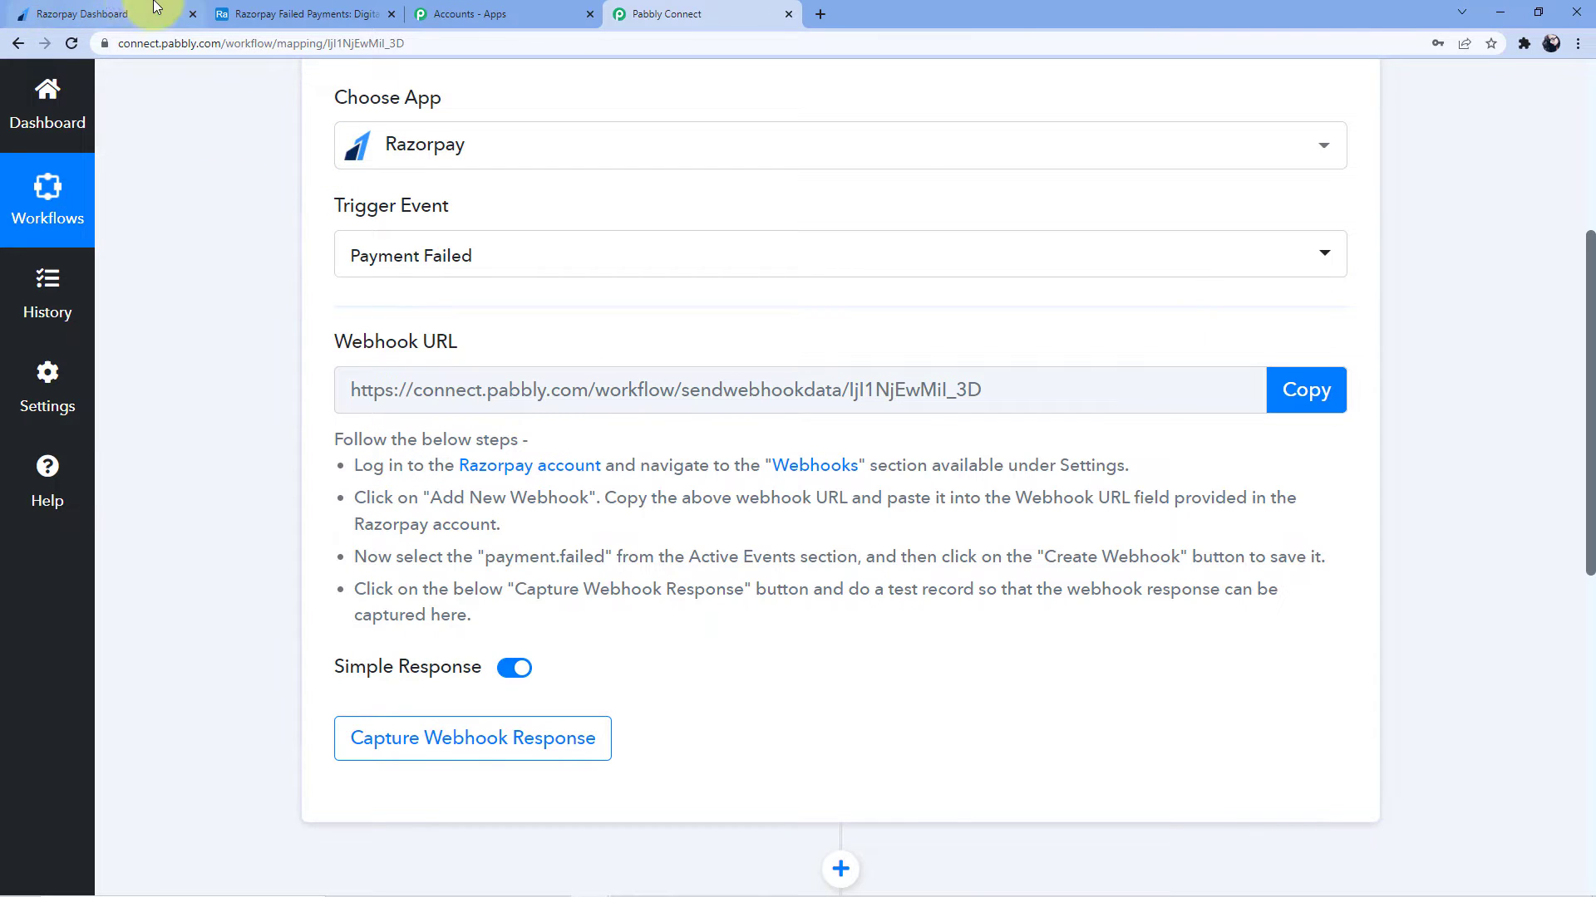
left_click(122, 7)
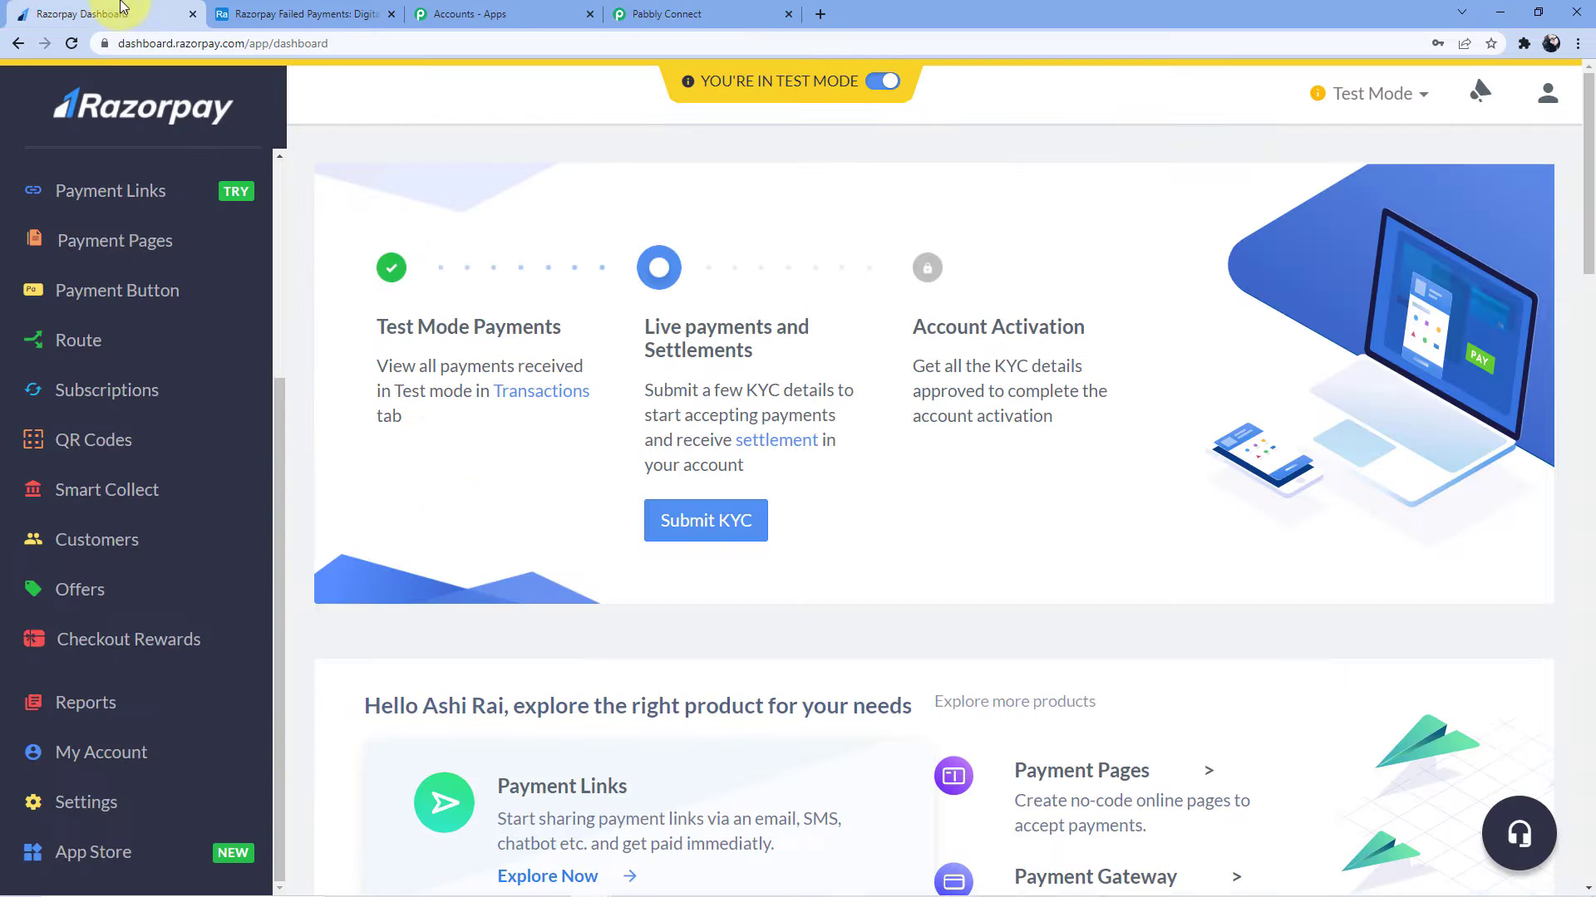
left_click(695, 11)
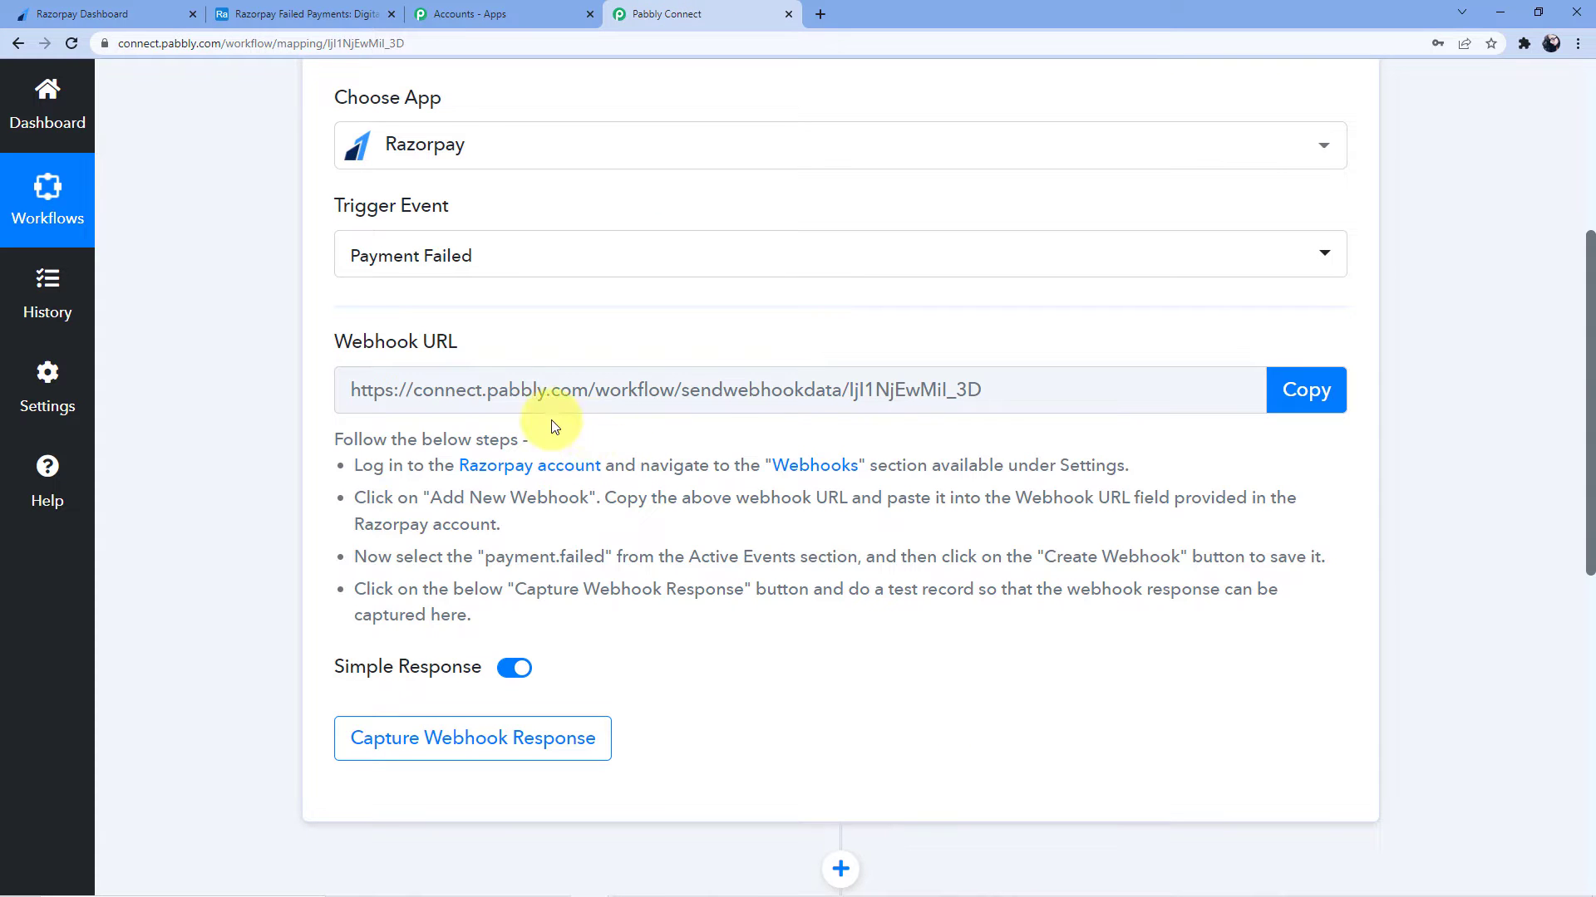
left_click(1289, 401)
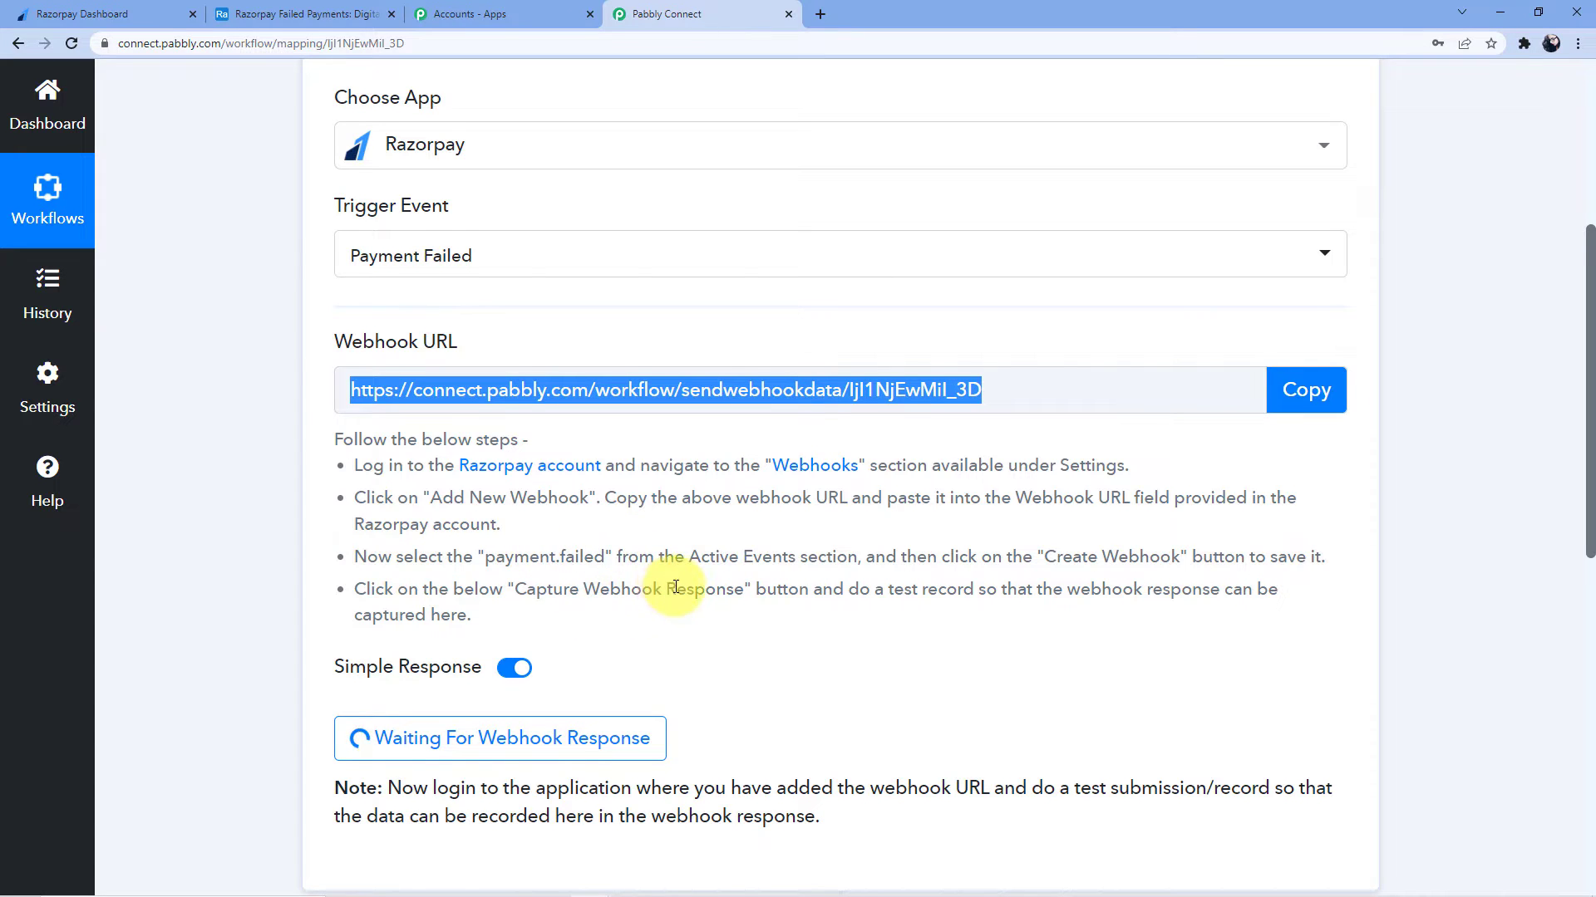
scroll(532, 595, "down", 1)
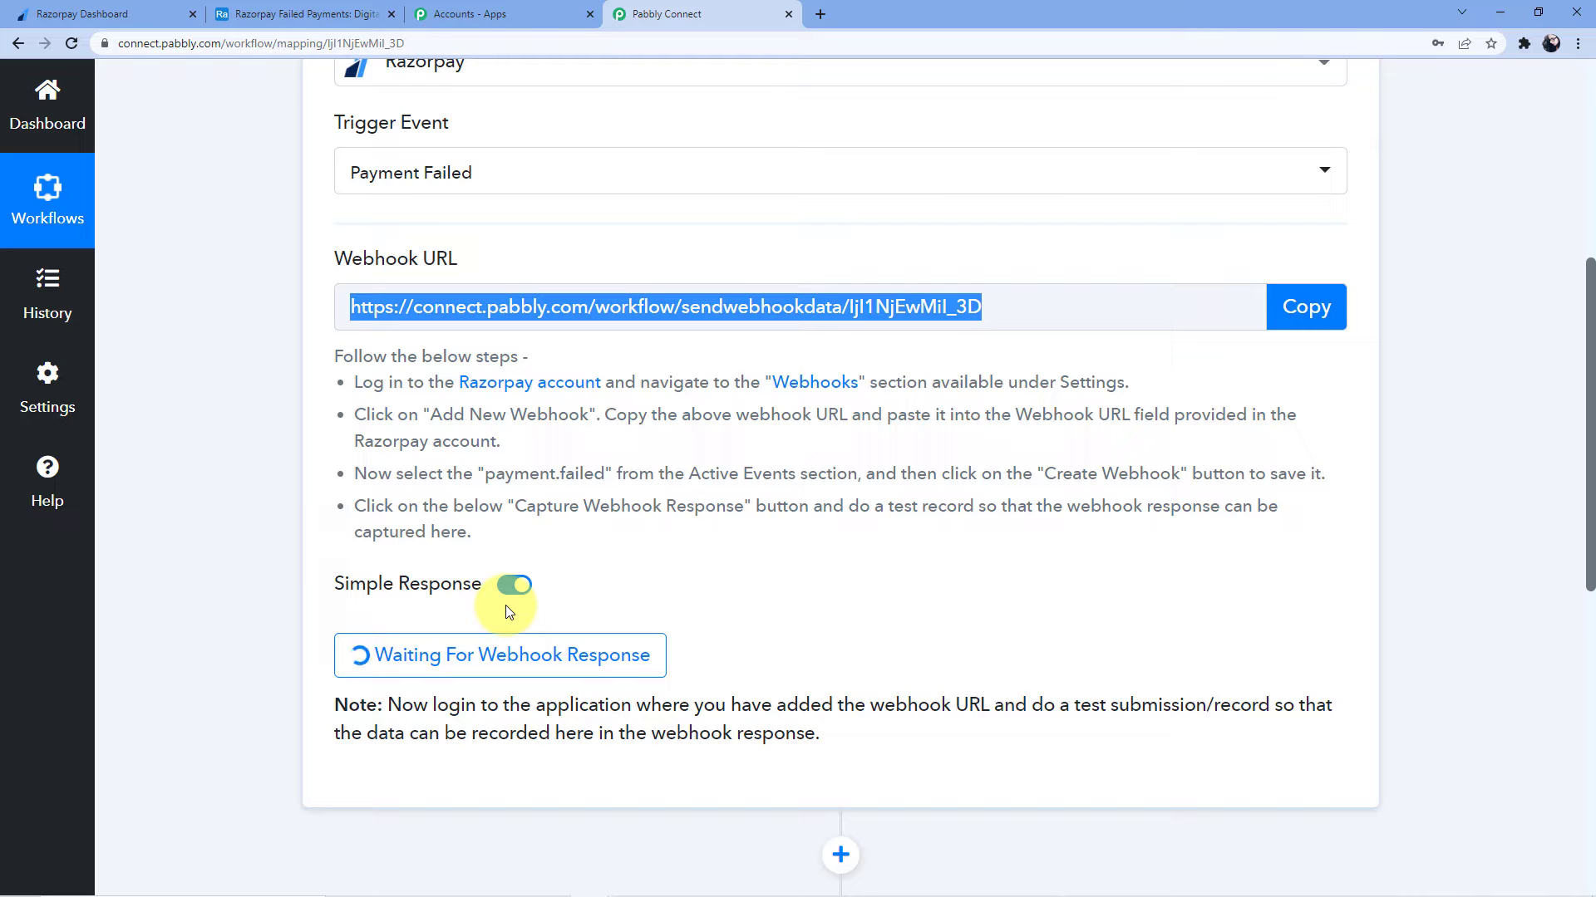
scroll(506, 605, "up", 1)
Open the Webhooks list under Razorpay Dashboard settings
left_click(162, 14)
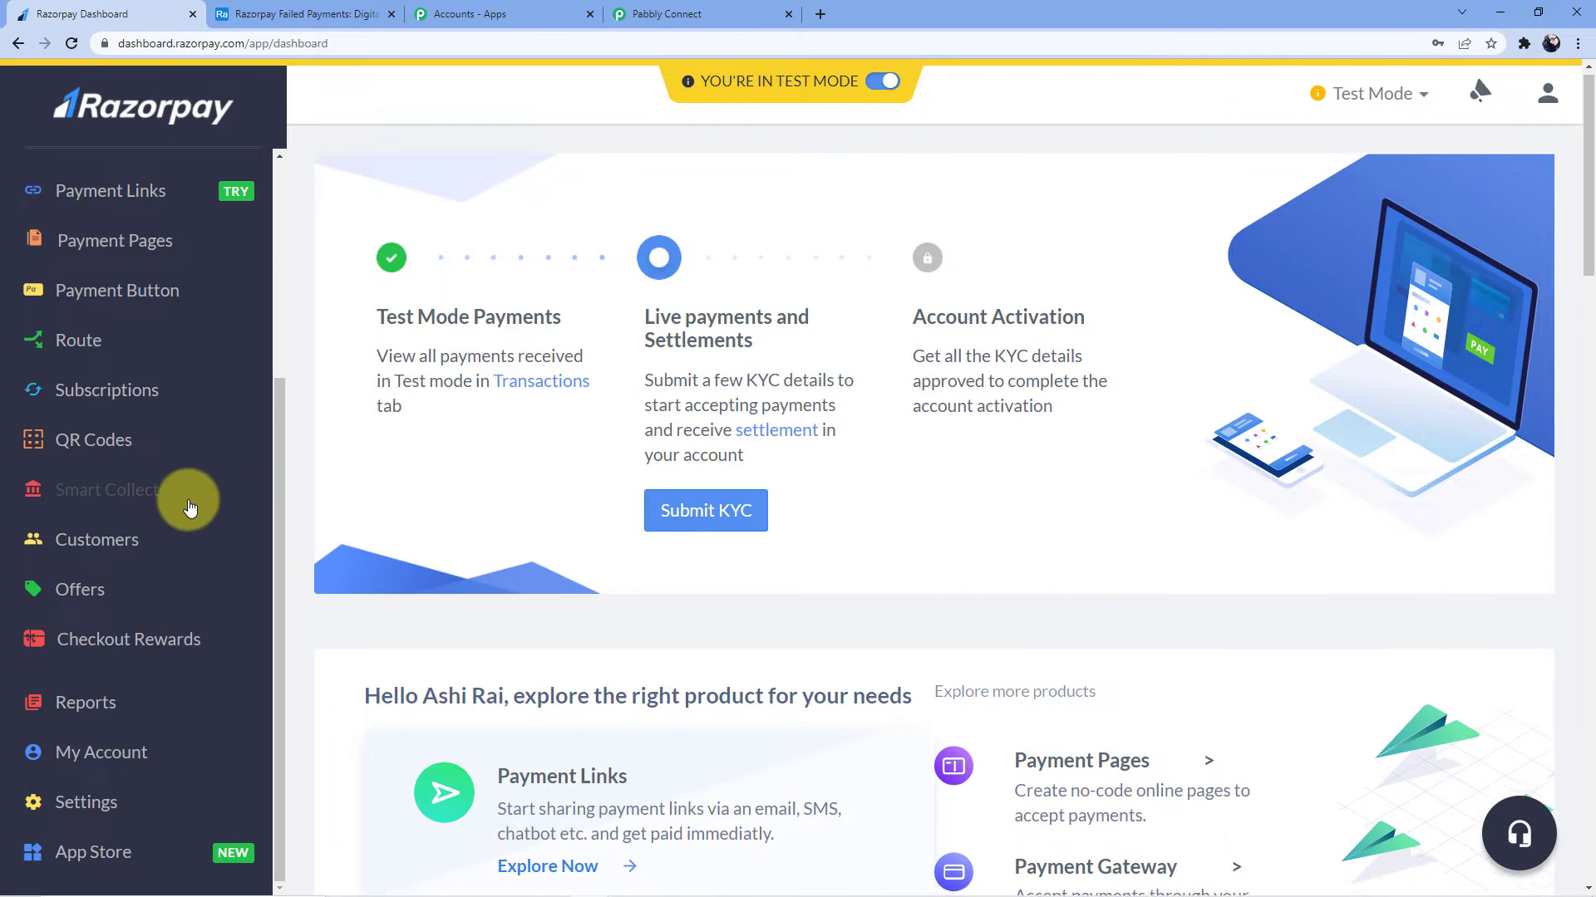
scroll(189, 507, "down", 10)
scroll(264, 491, "up", 3)
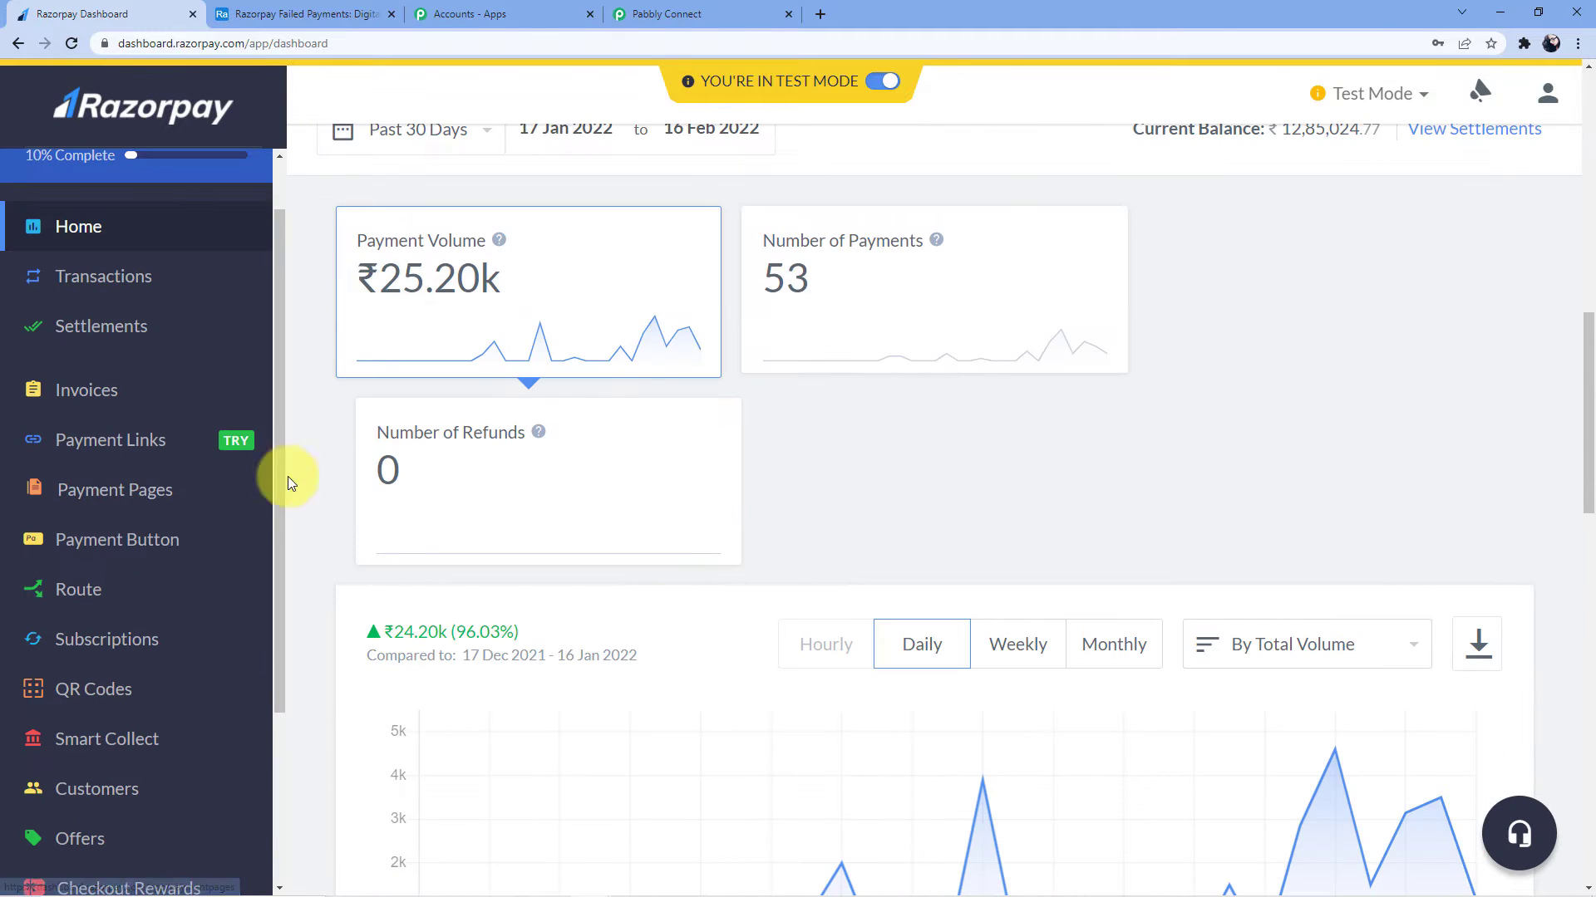
scroll(142, 570, "down", 3)
left_click(97, 801)
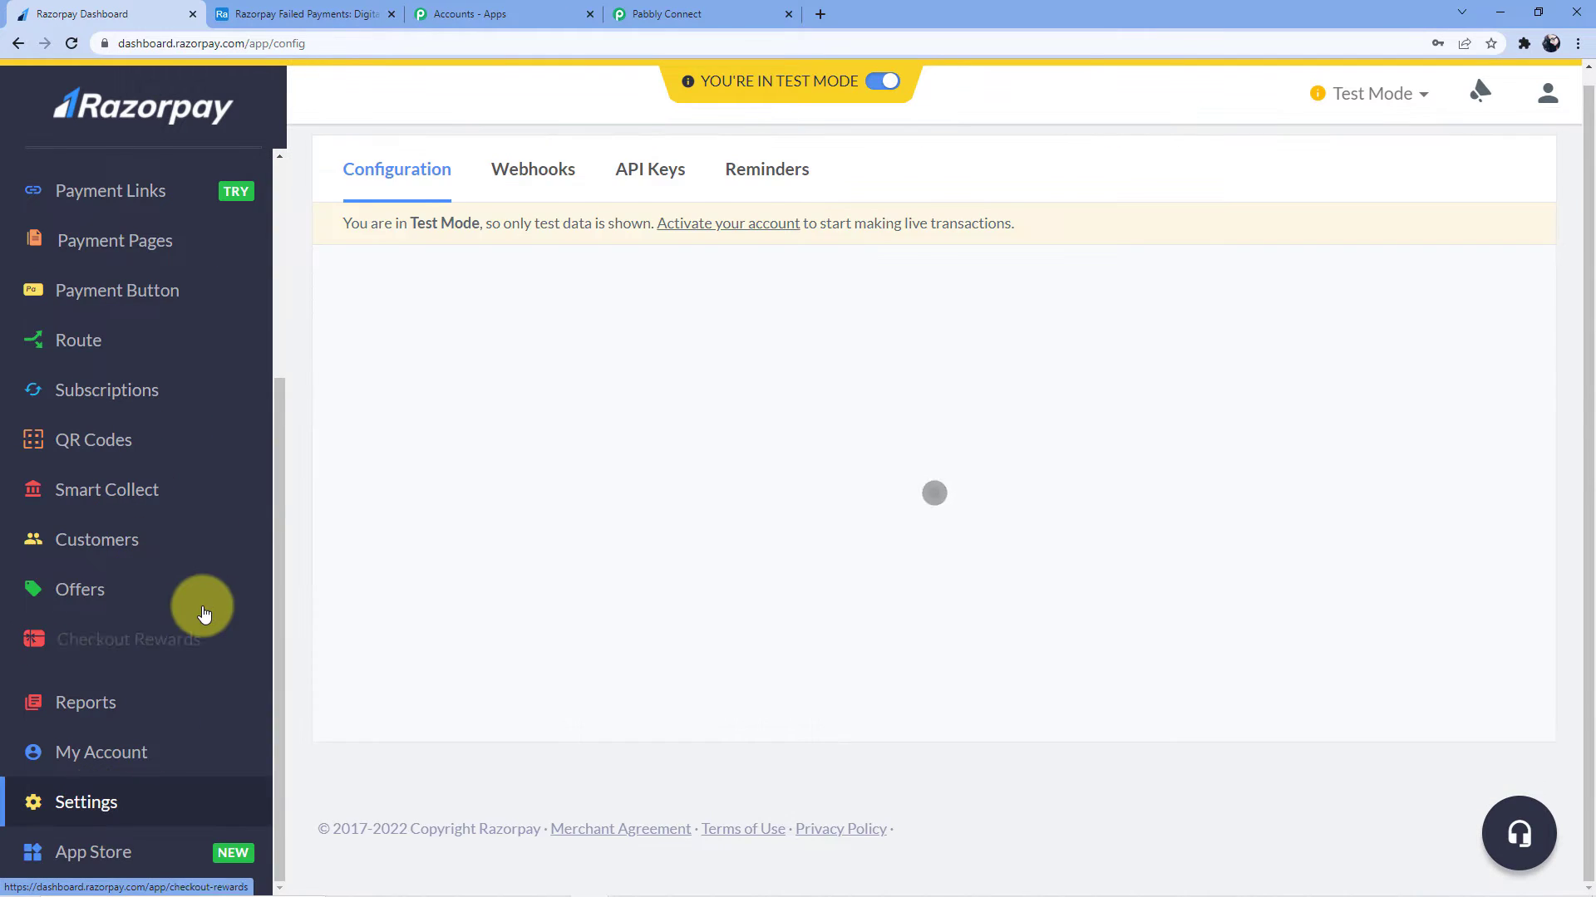
scroll(605, 416, "up", 13)
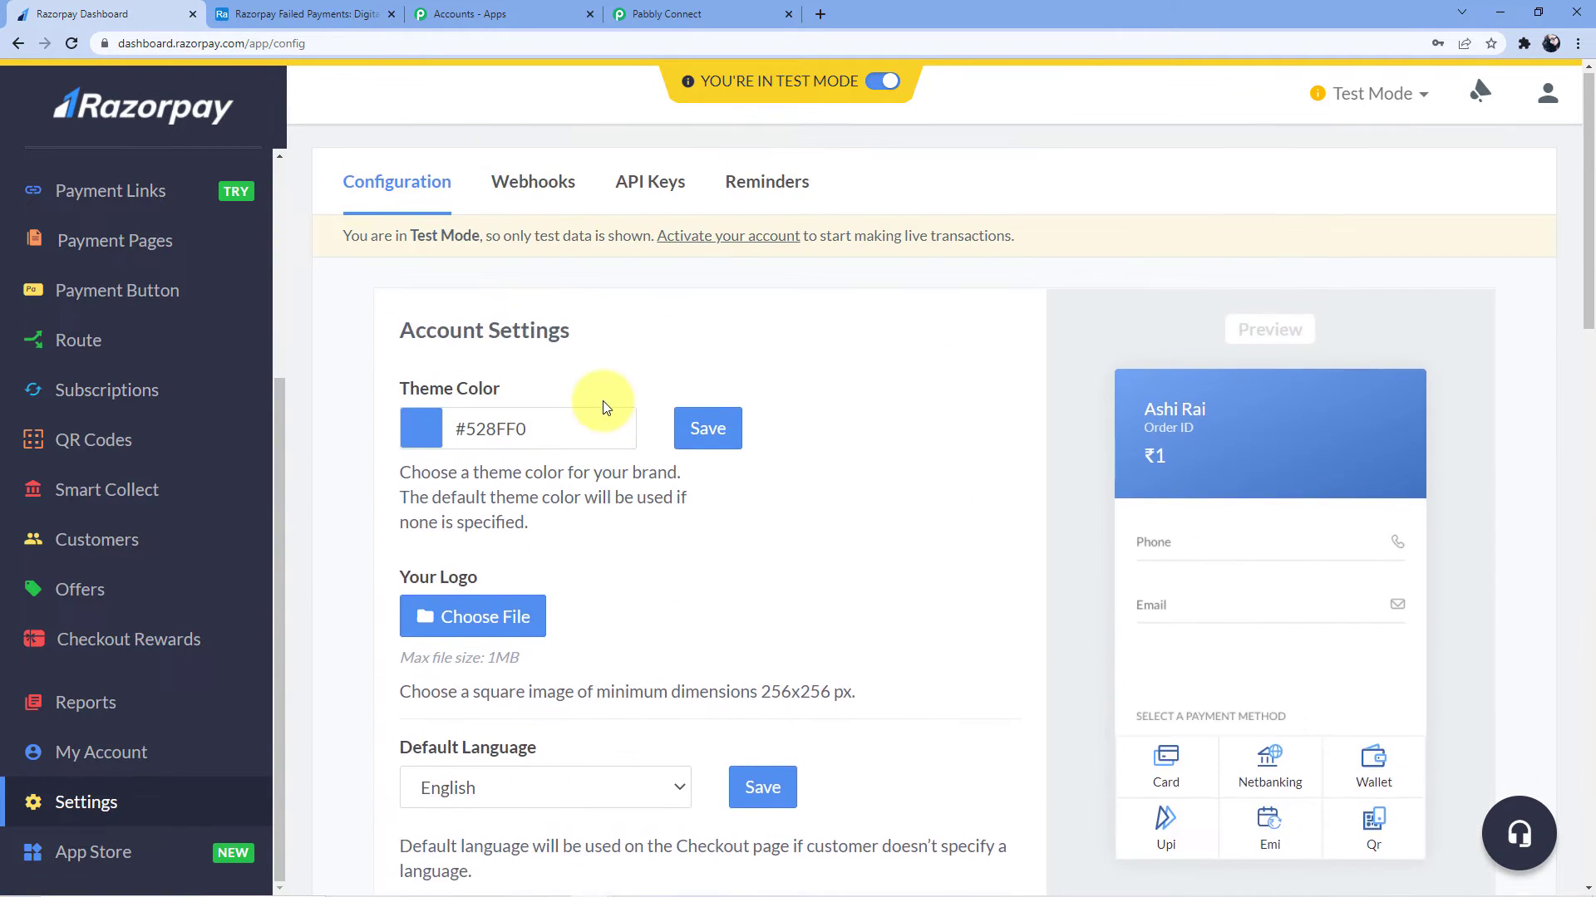
left_click(518, 185)
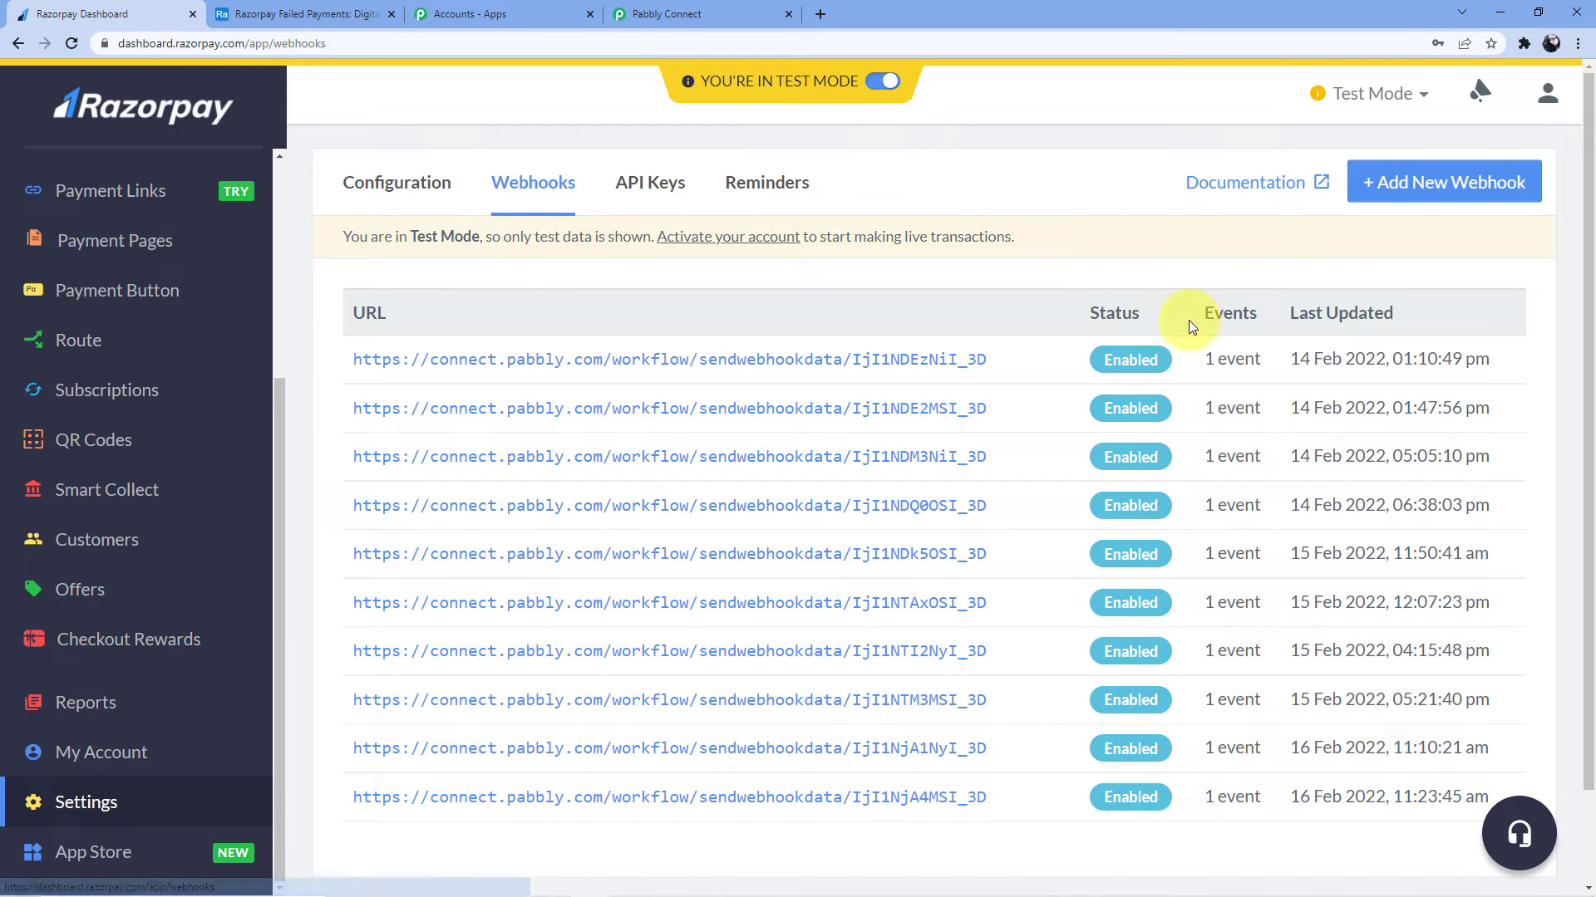
Start a new webhook and paste the Pabbly Connect webhook URL into it
left_click(1433, 191)
left_click(754, 234)
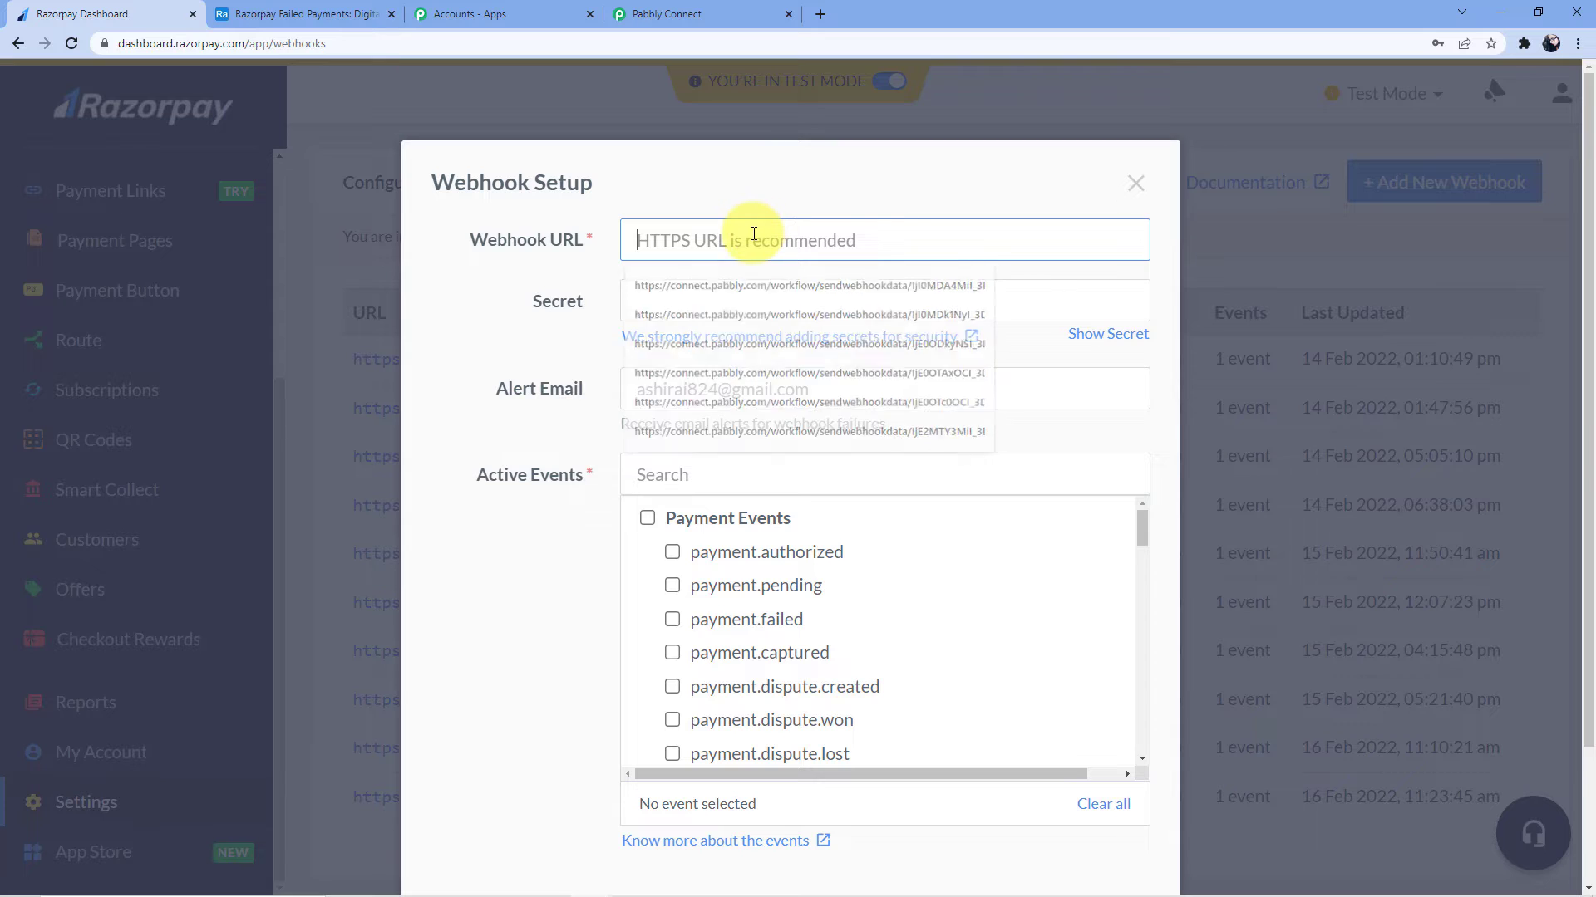
key("ctrl+v")
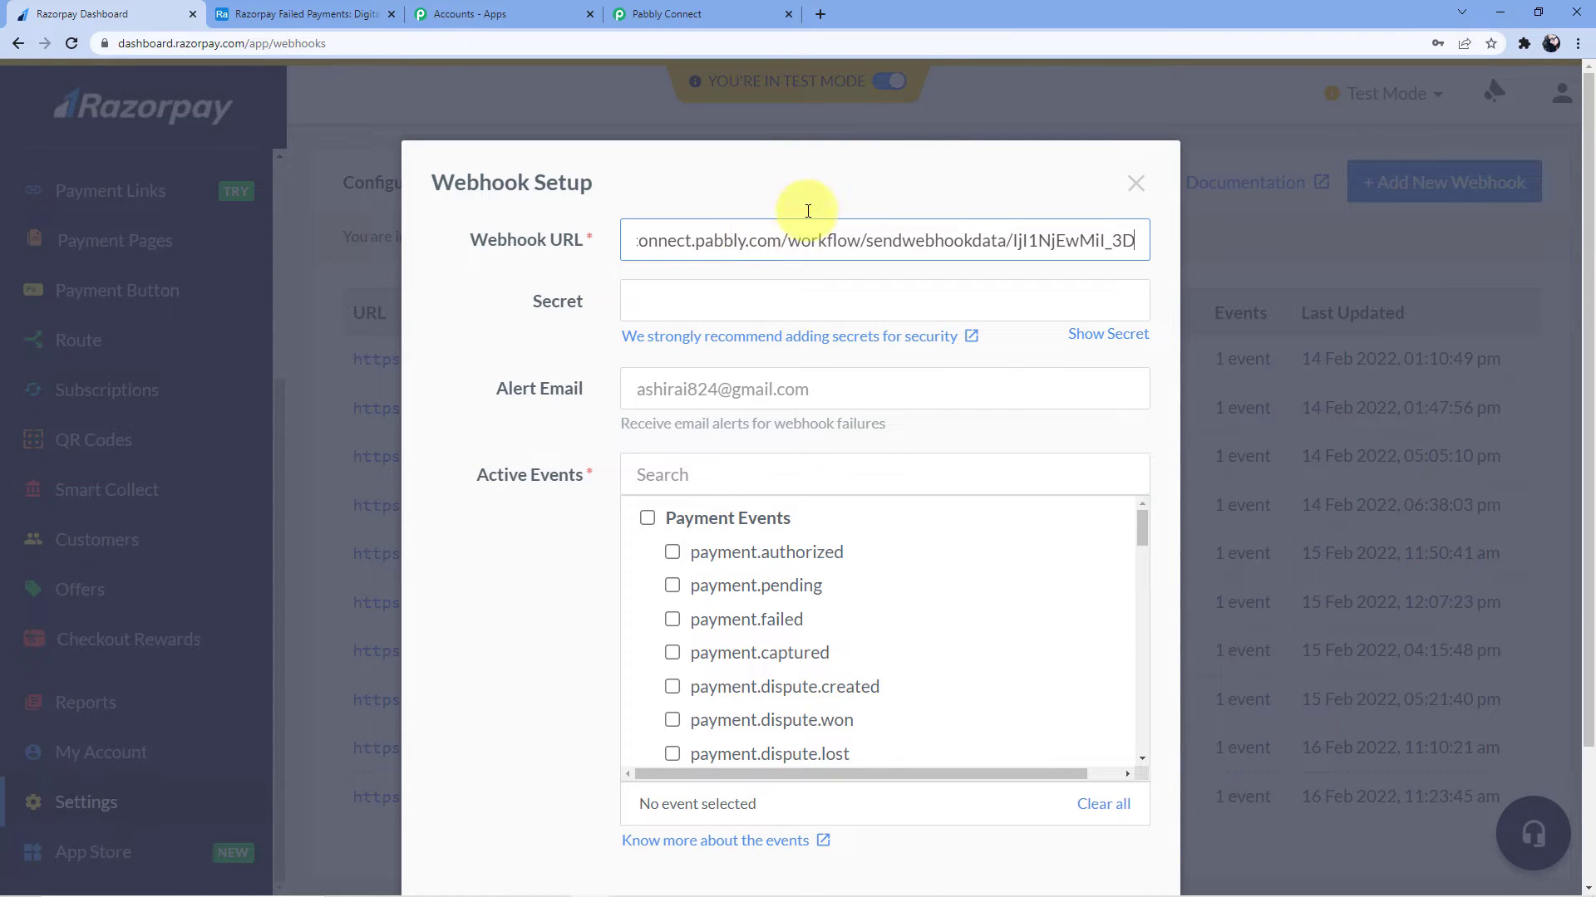
left_click(712, 14)
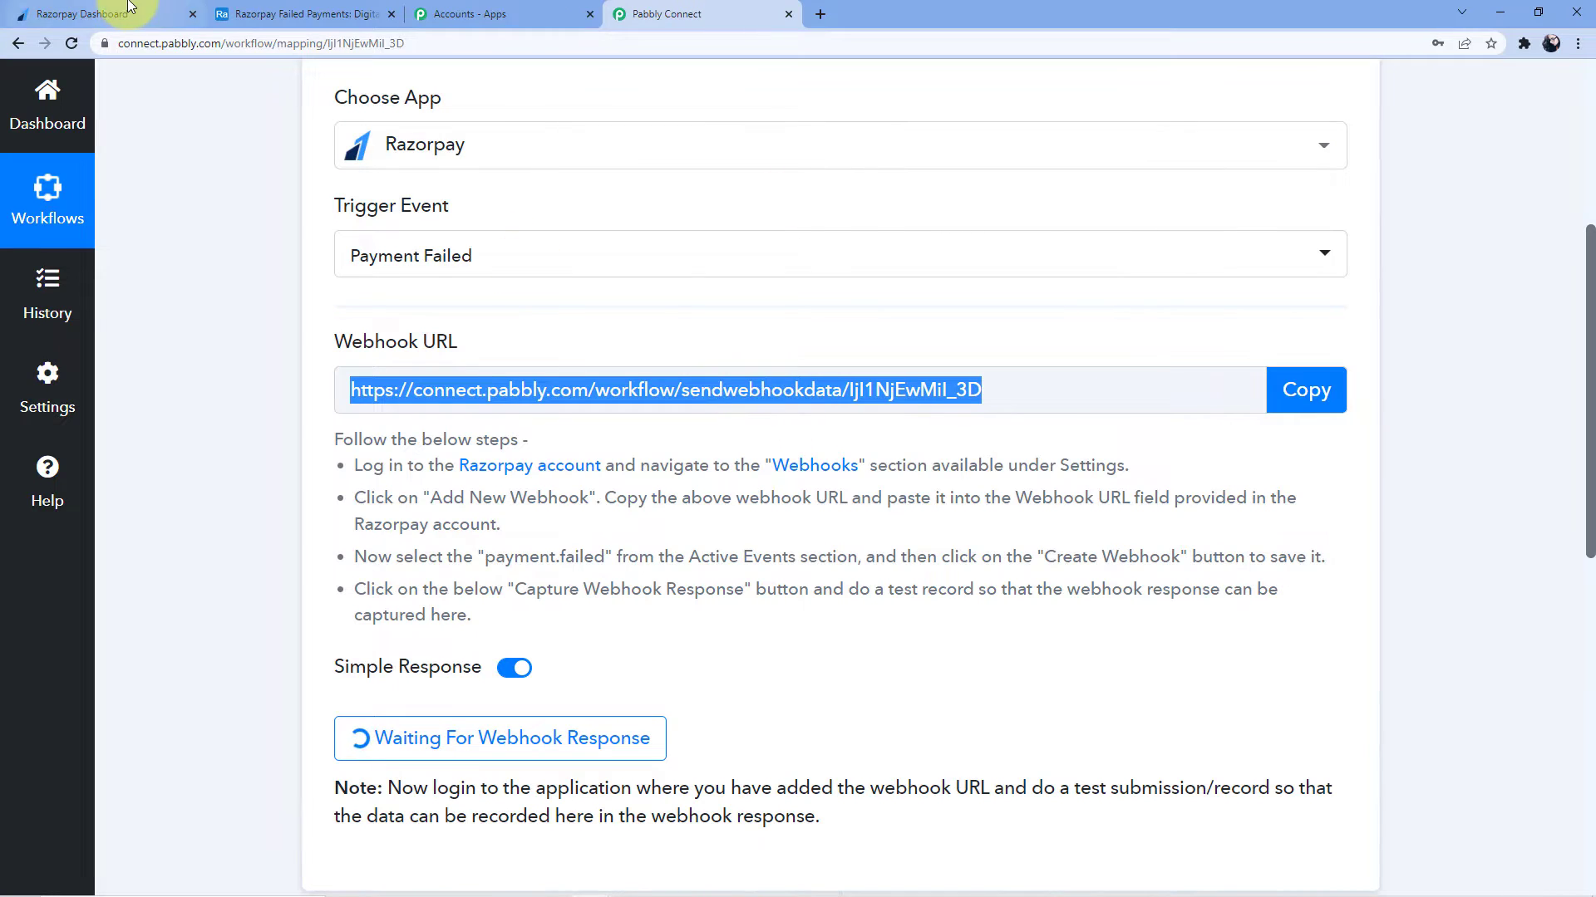
left_click(106, 15)
left_click(698, 307)
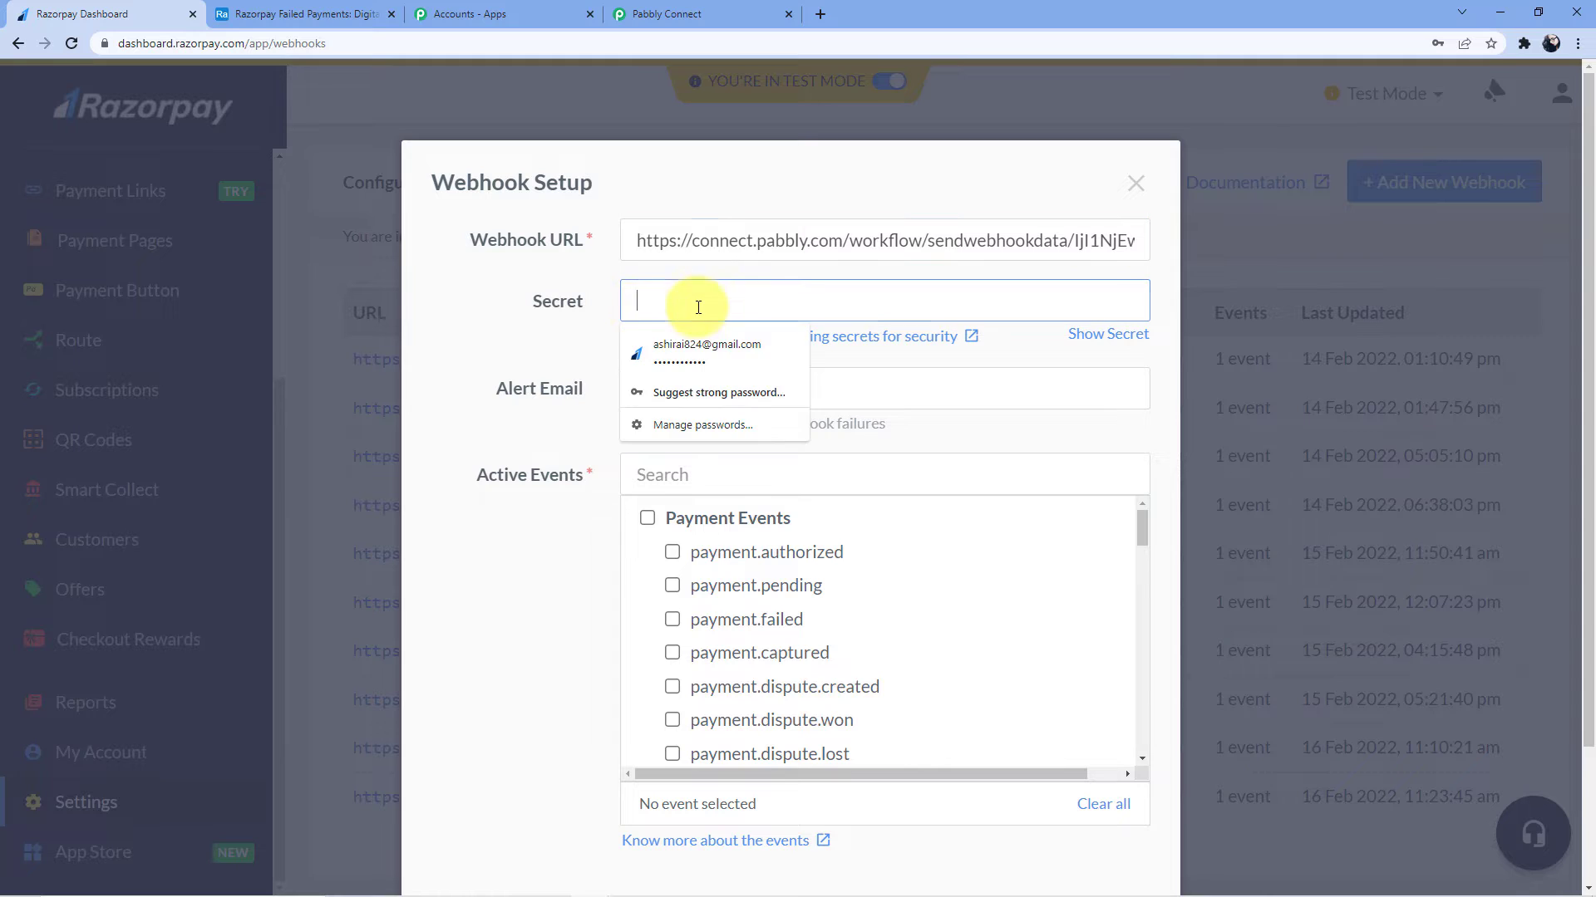
left_click(585, 273)
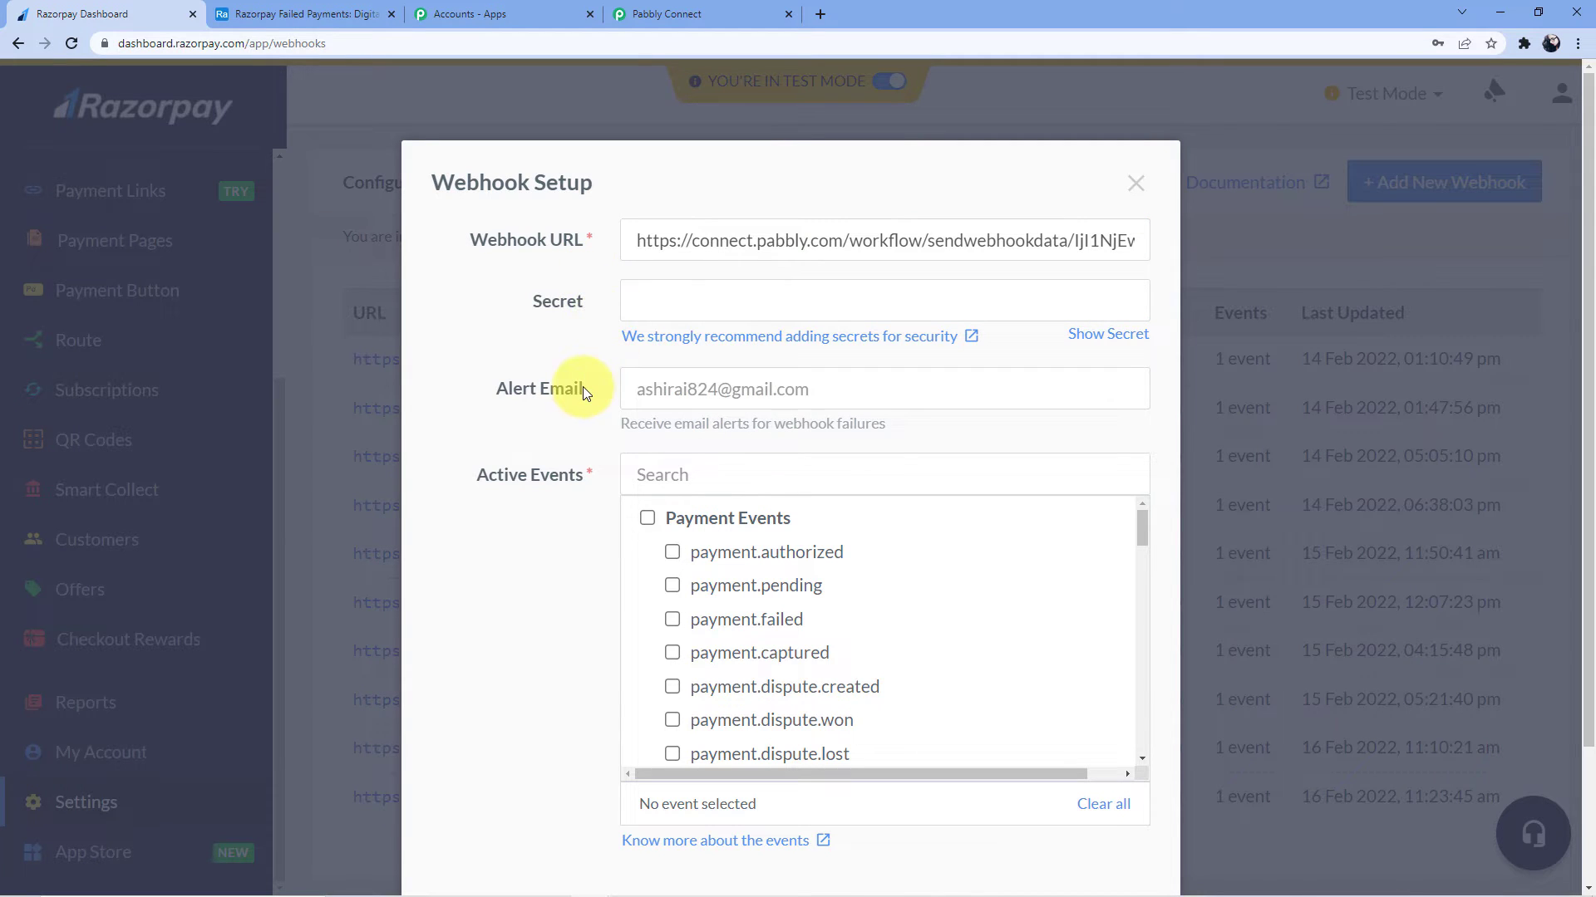
Subscribe the webhook to the payment.failed event and create it
left_click(701, 474)
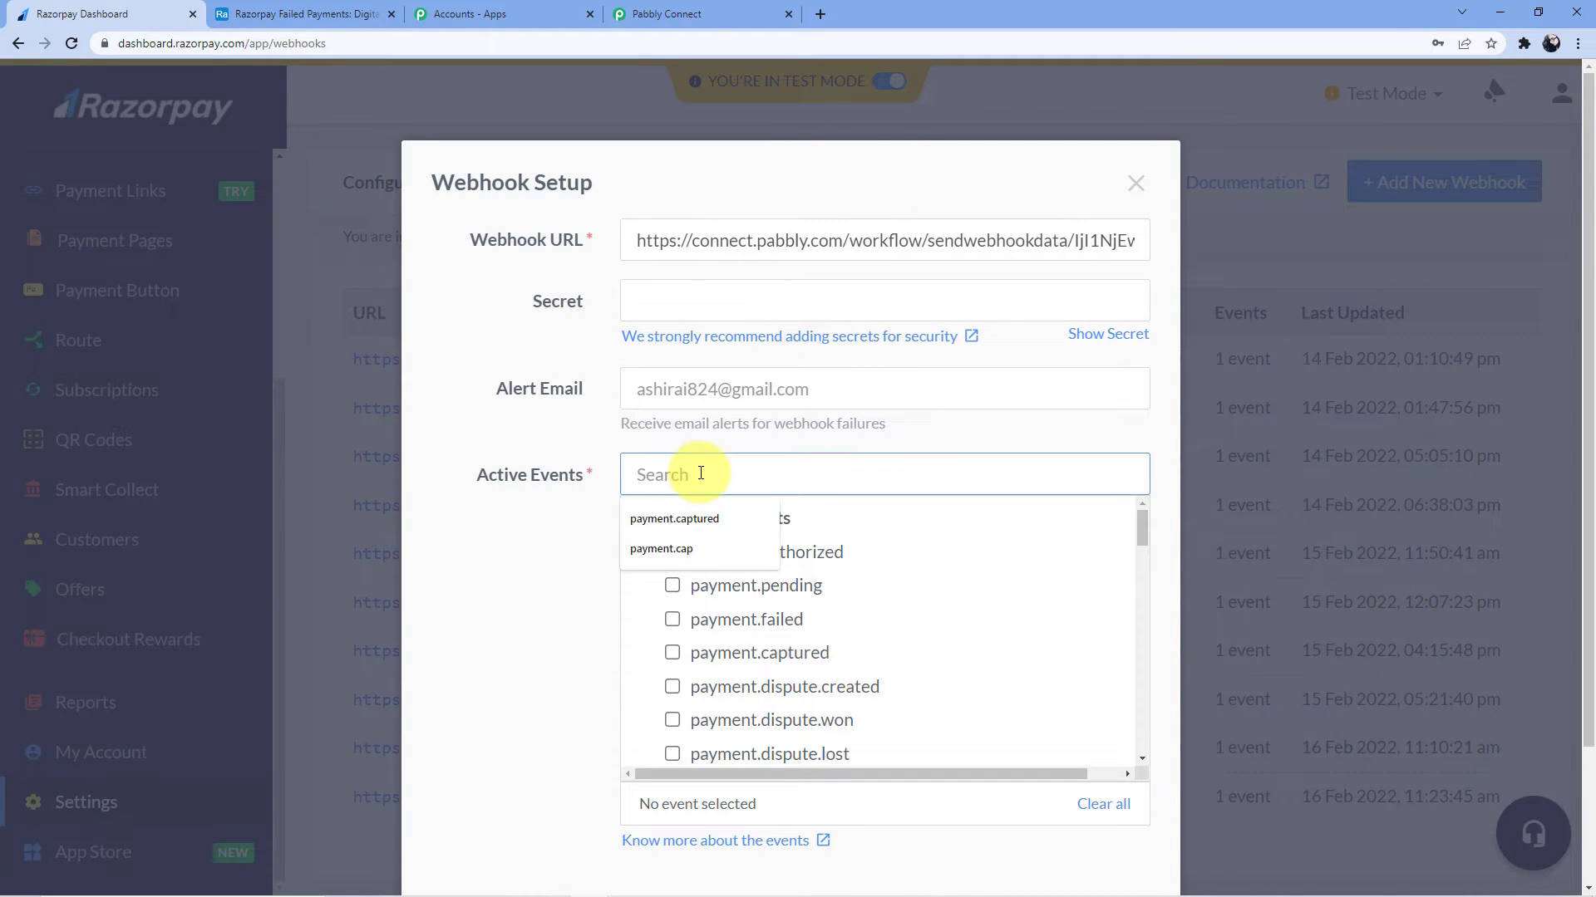
type("Payment")
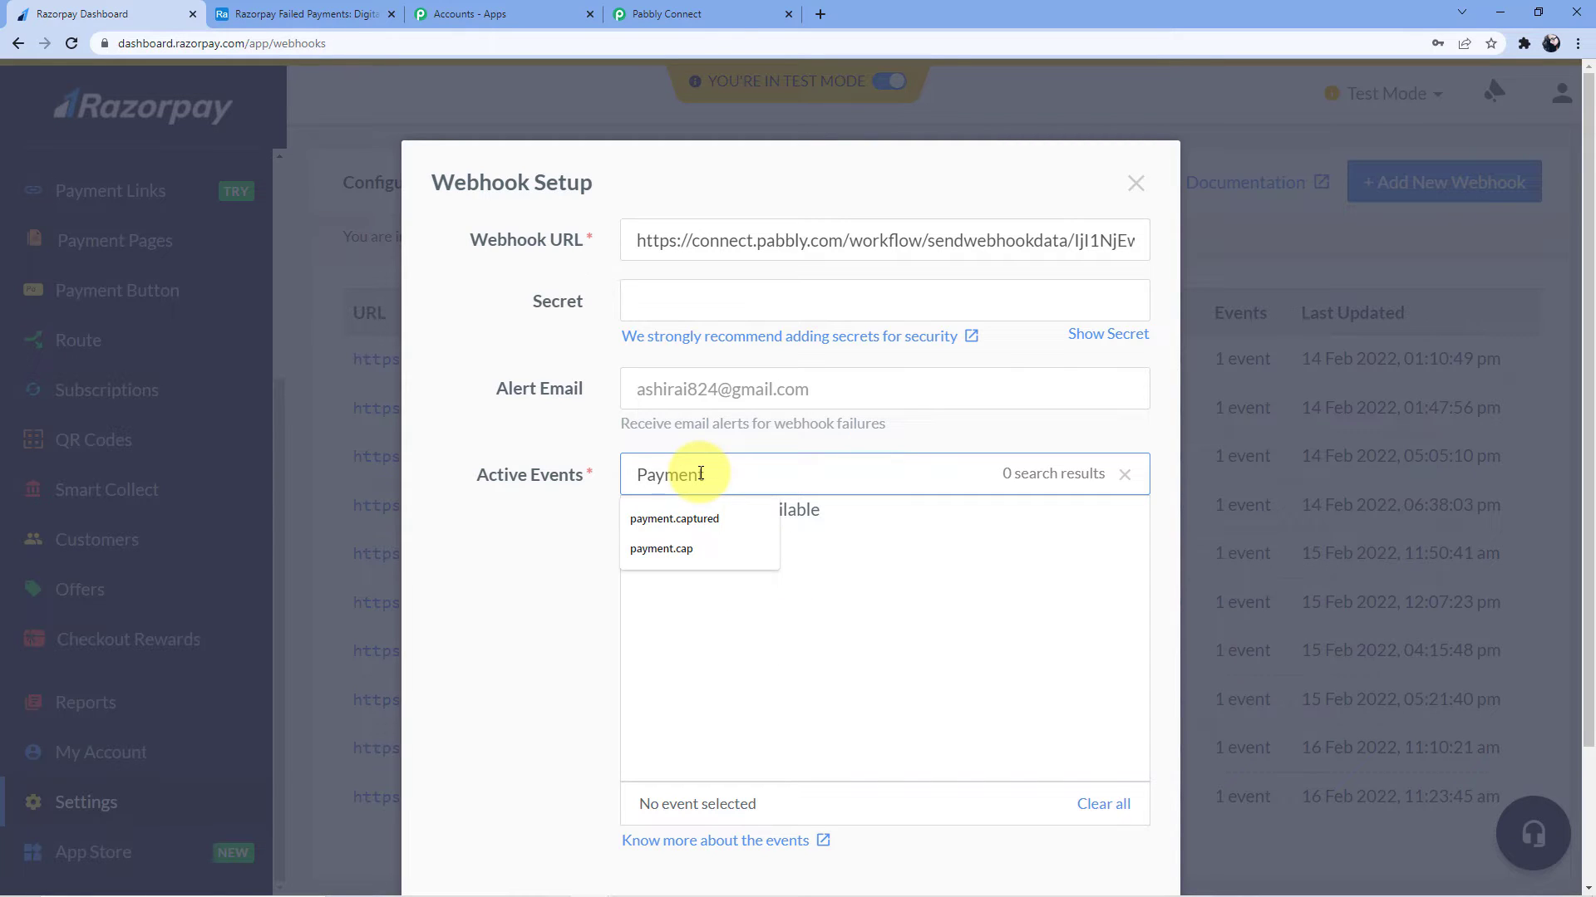
type(".failed")
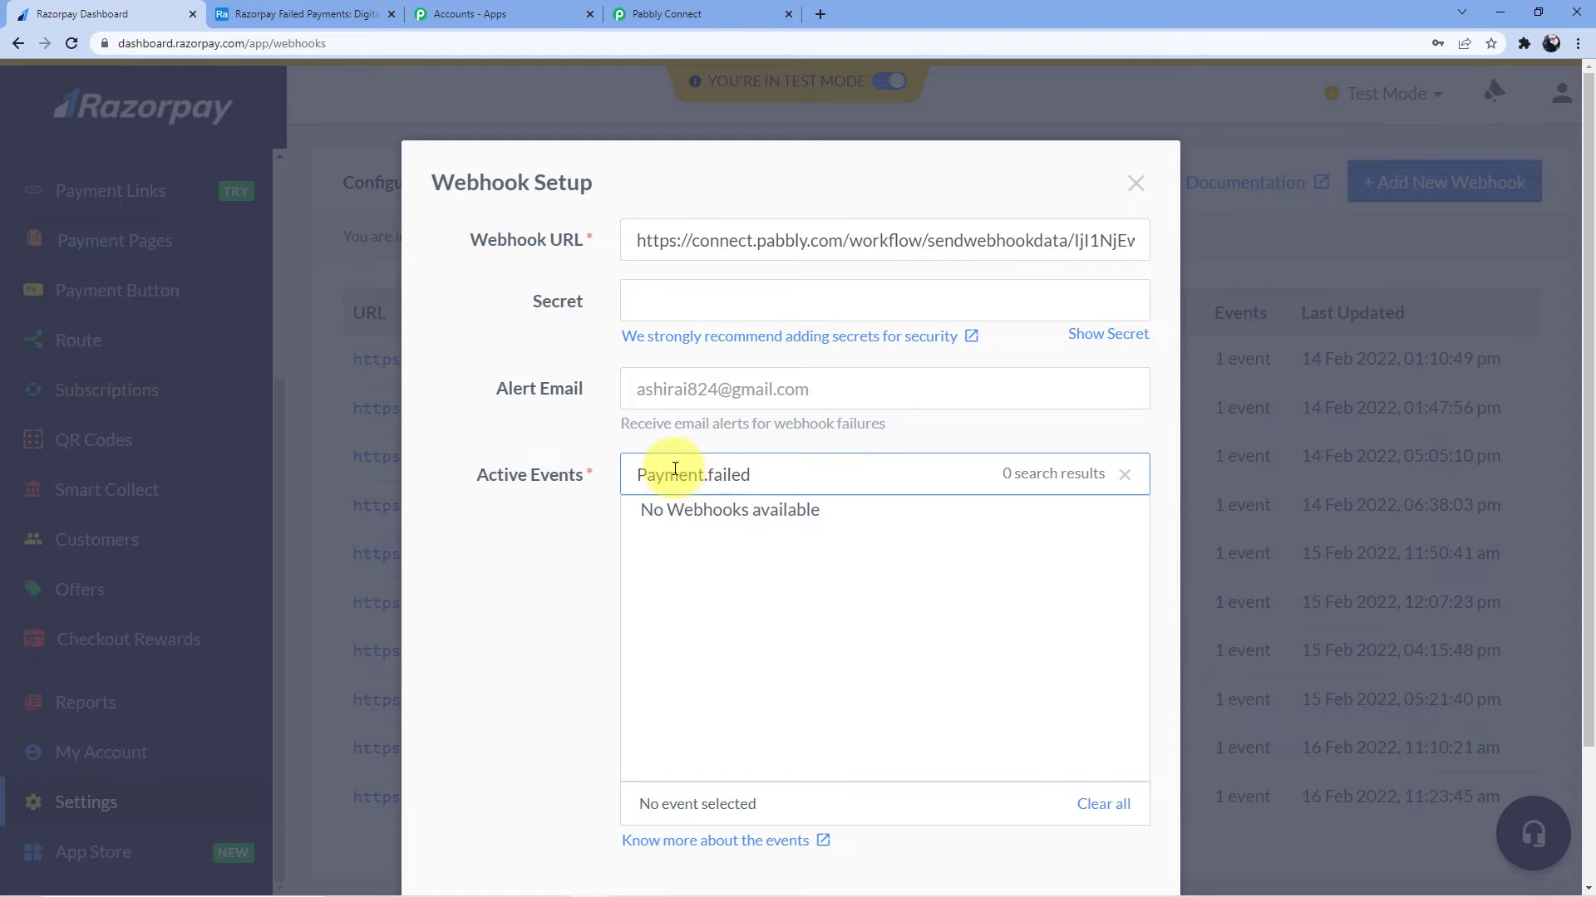
left_click(648, 474)
key("BackSpace")
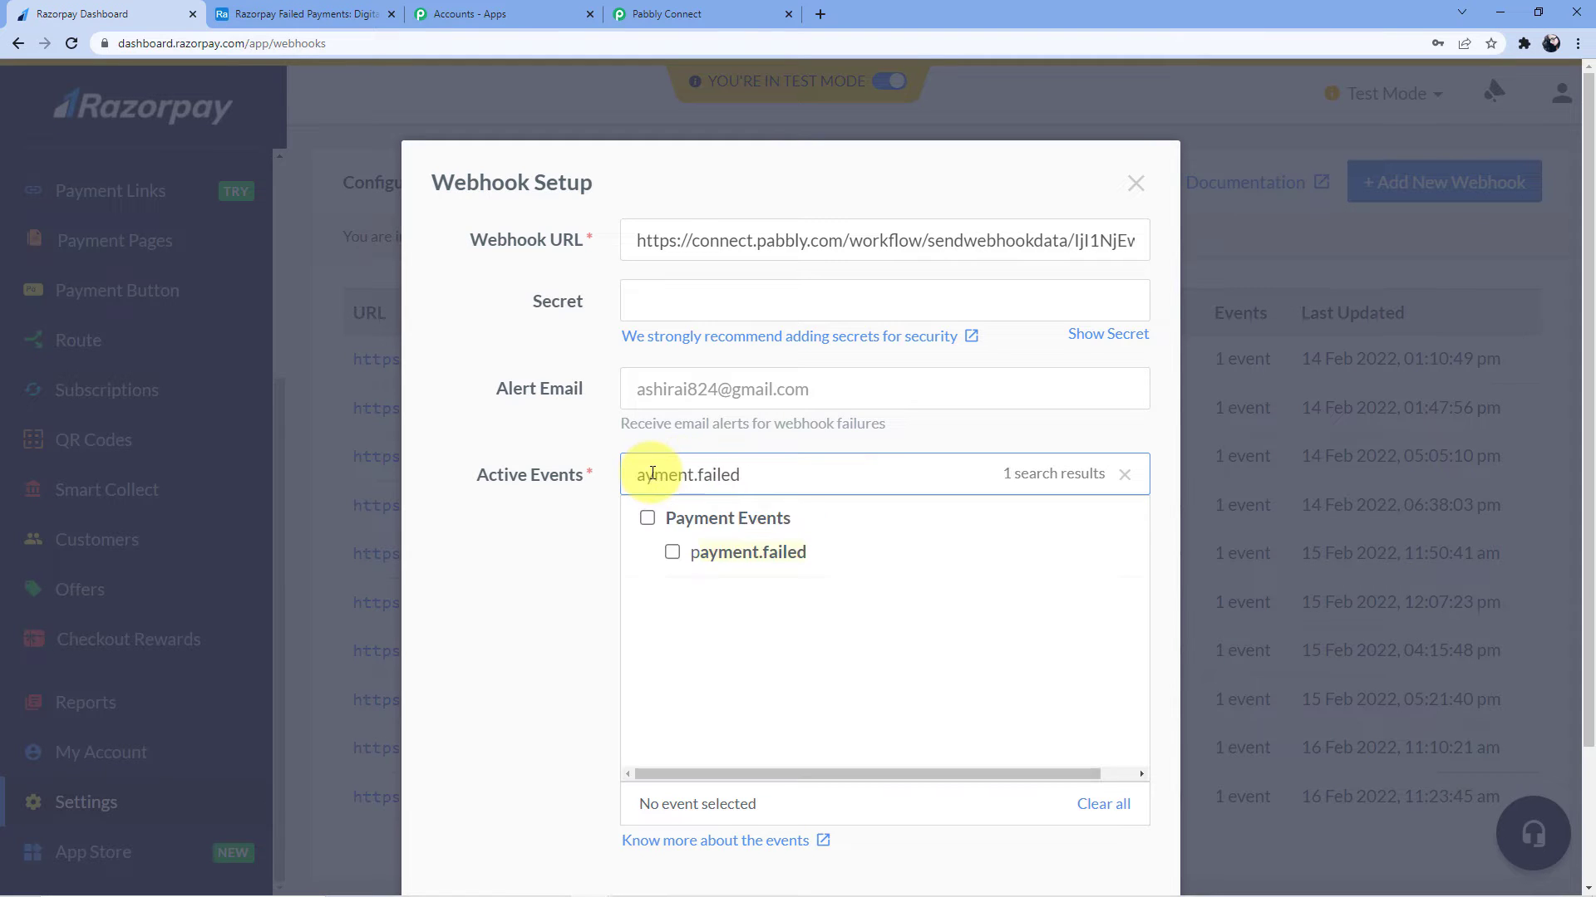
left_click(671, 552)
scroll(1047, 752, "down", 2)
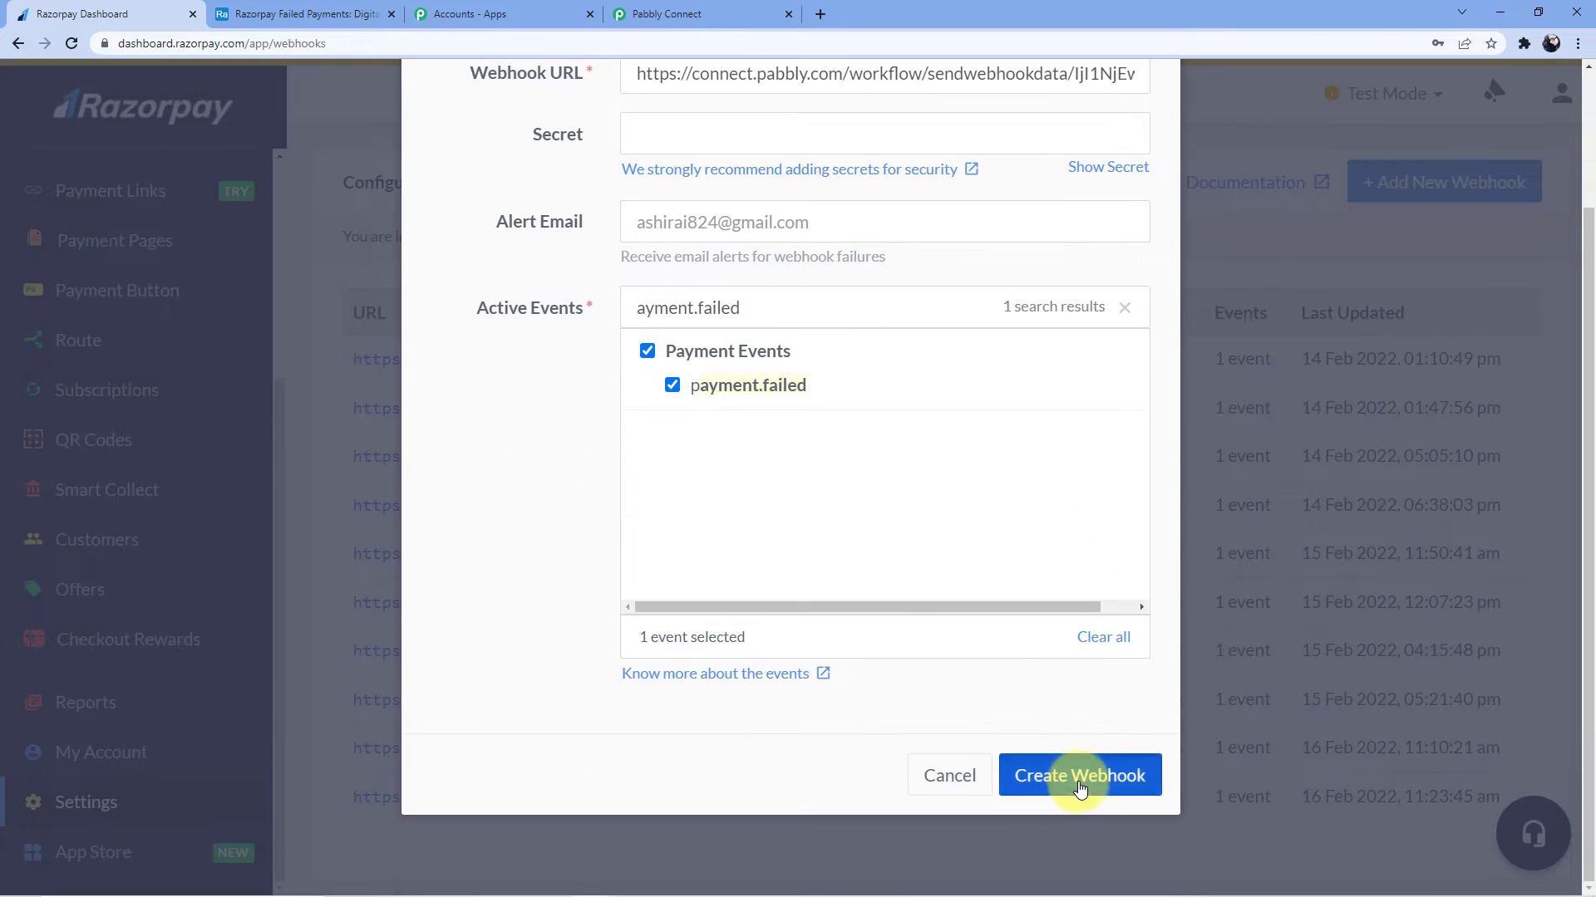
left_click(1080, 776)
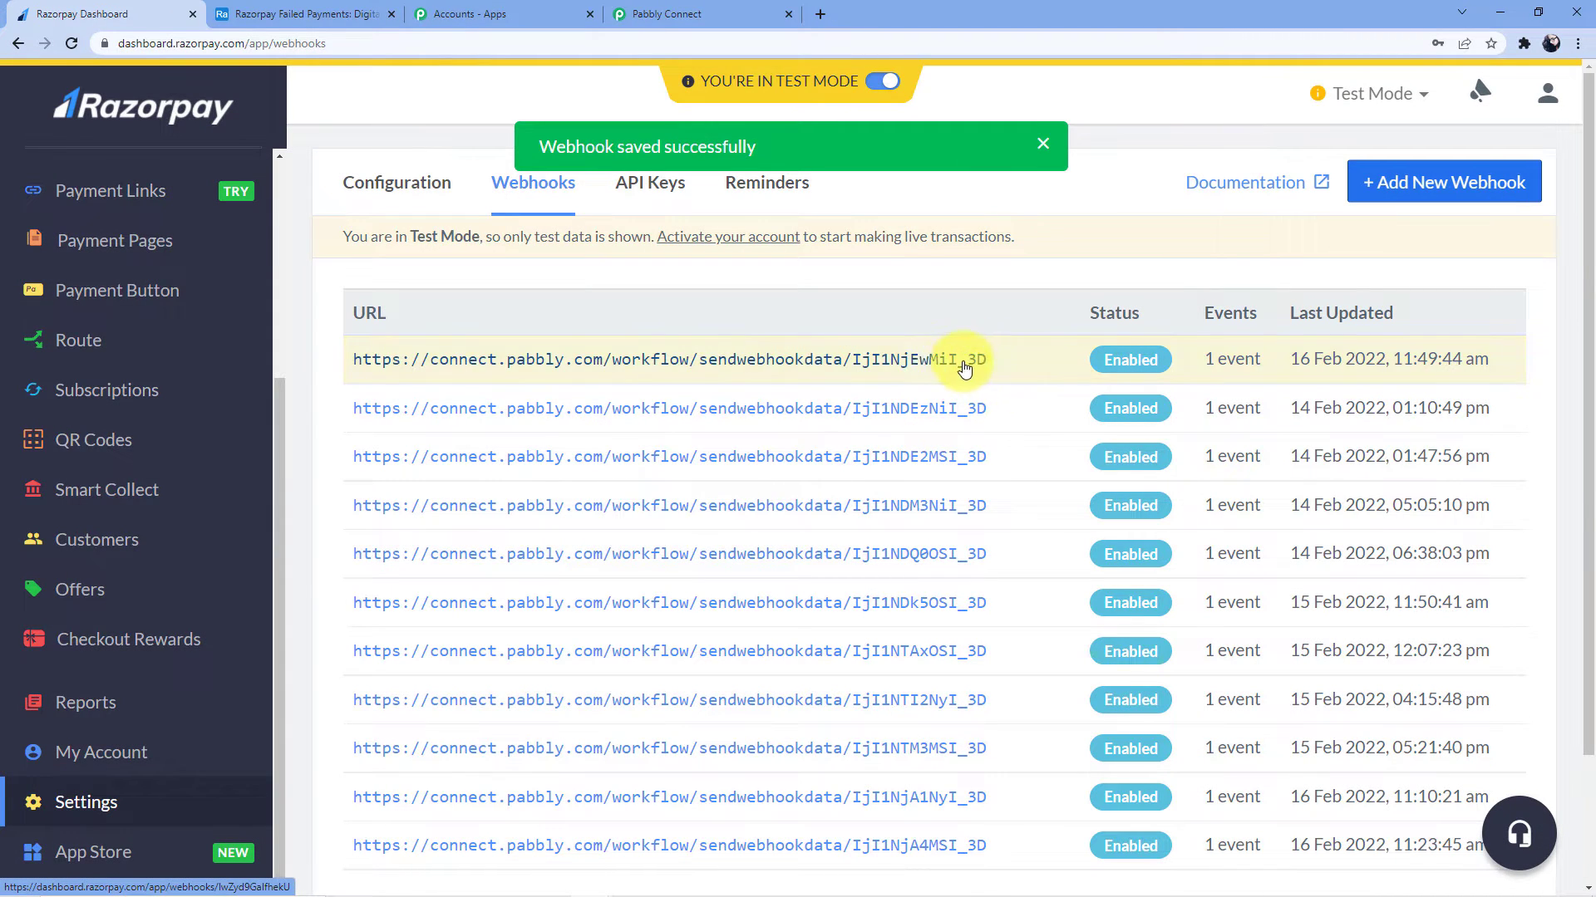
left_click(657, 14)
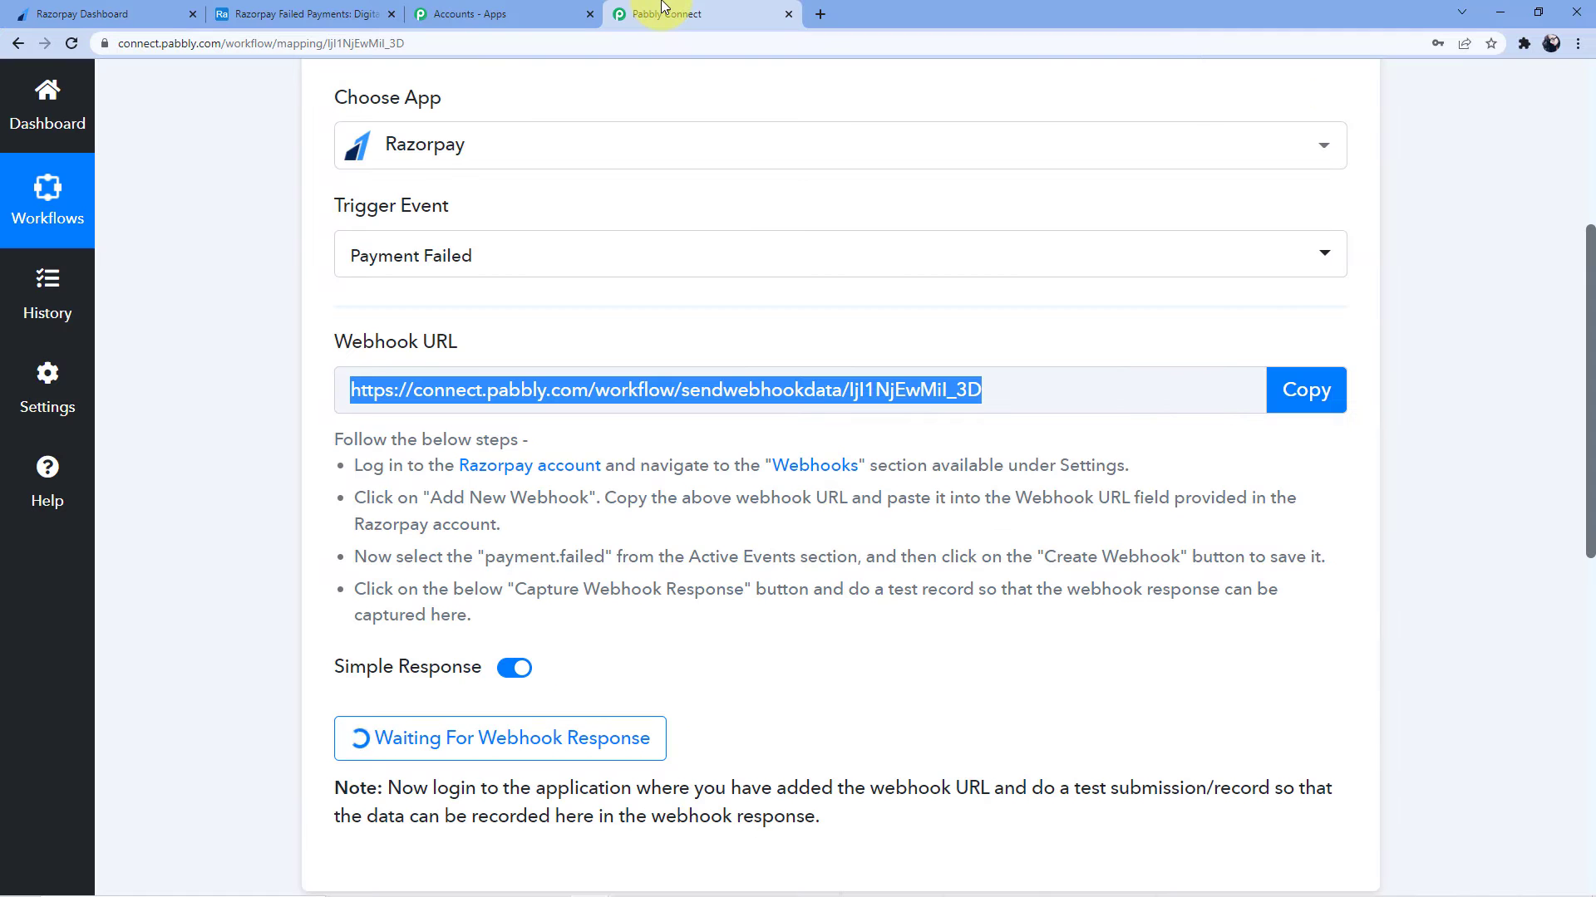
Review the waiting Payment Failed trigger, then return to Razorpay's Webhooks list
left_click(625, 337)
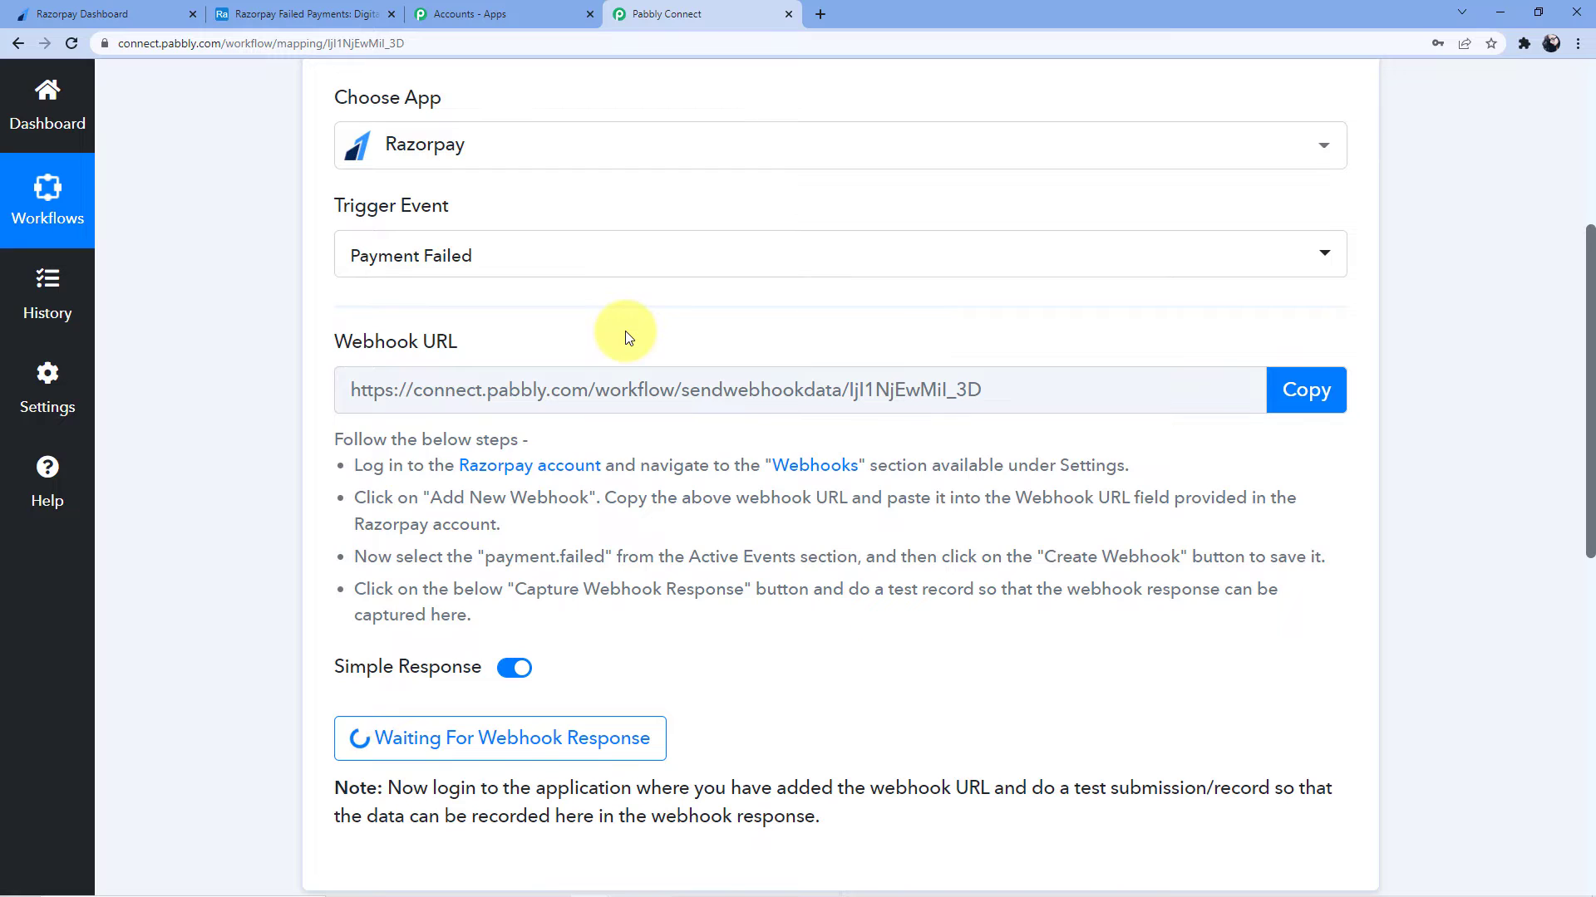
scroll(627, 337, "down", 2)
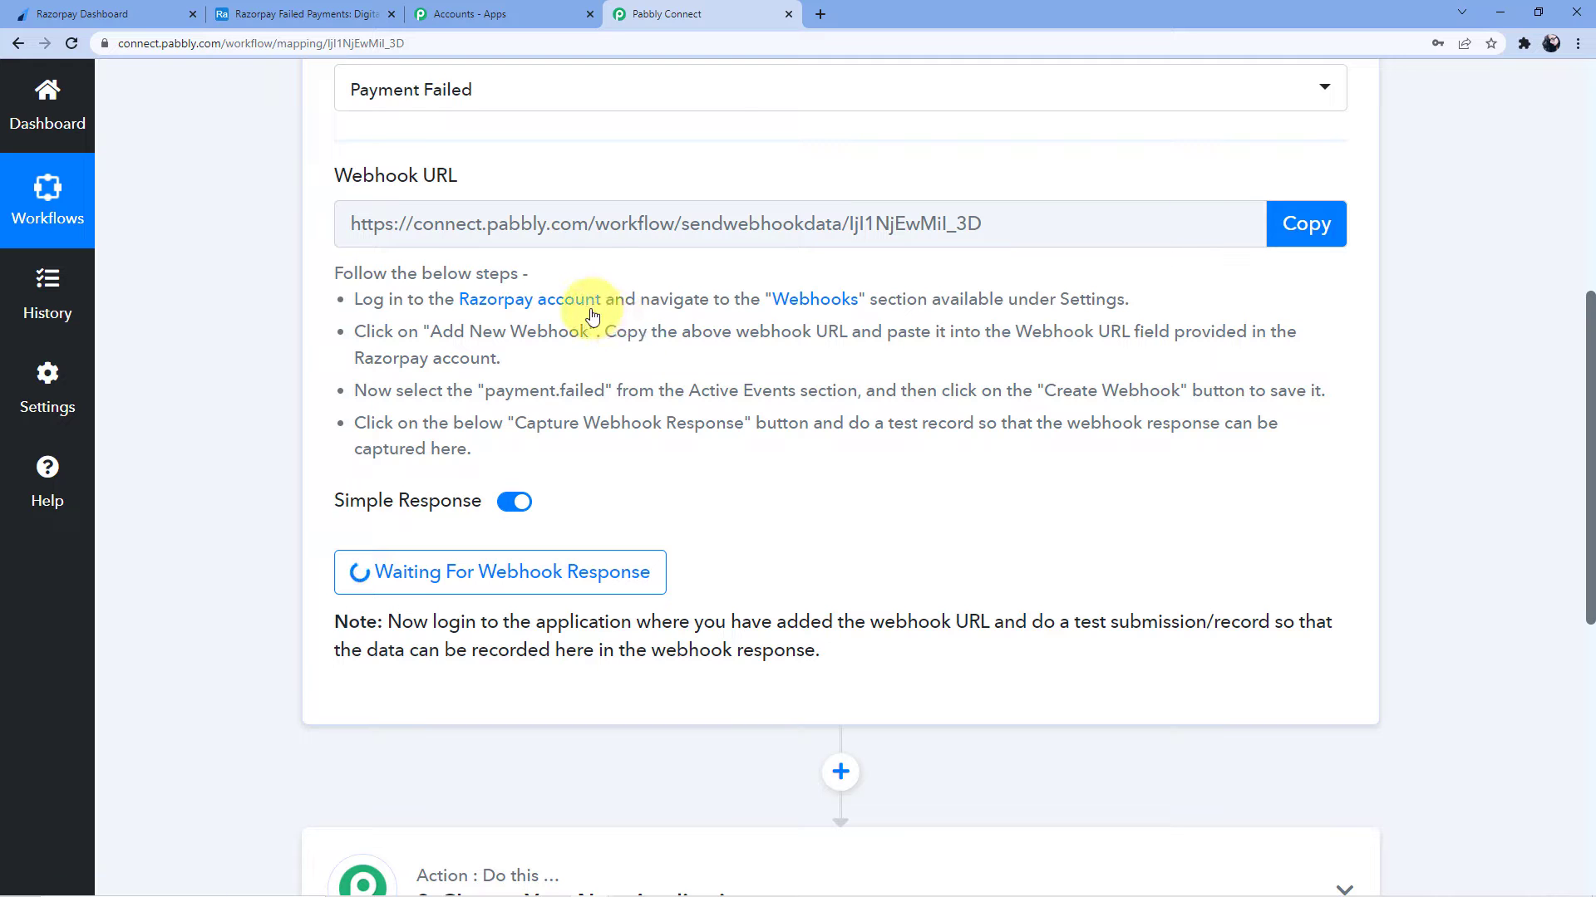
scroll(547, 327, "up", 3)
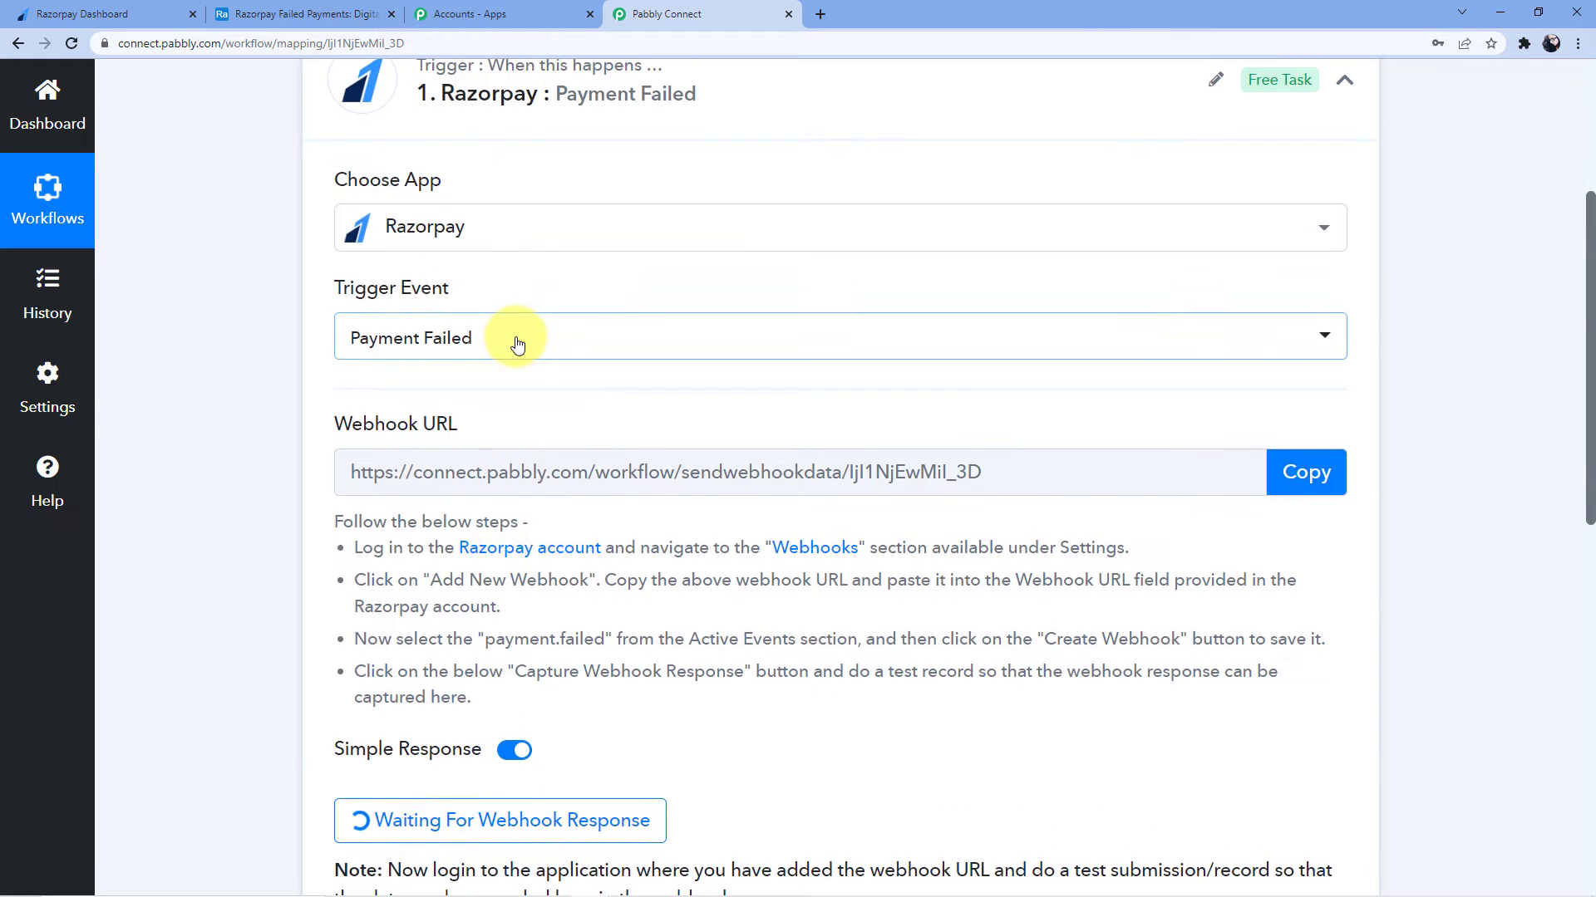
scroll(784, 527, "down", 4)
left_click(150, 11)
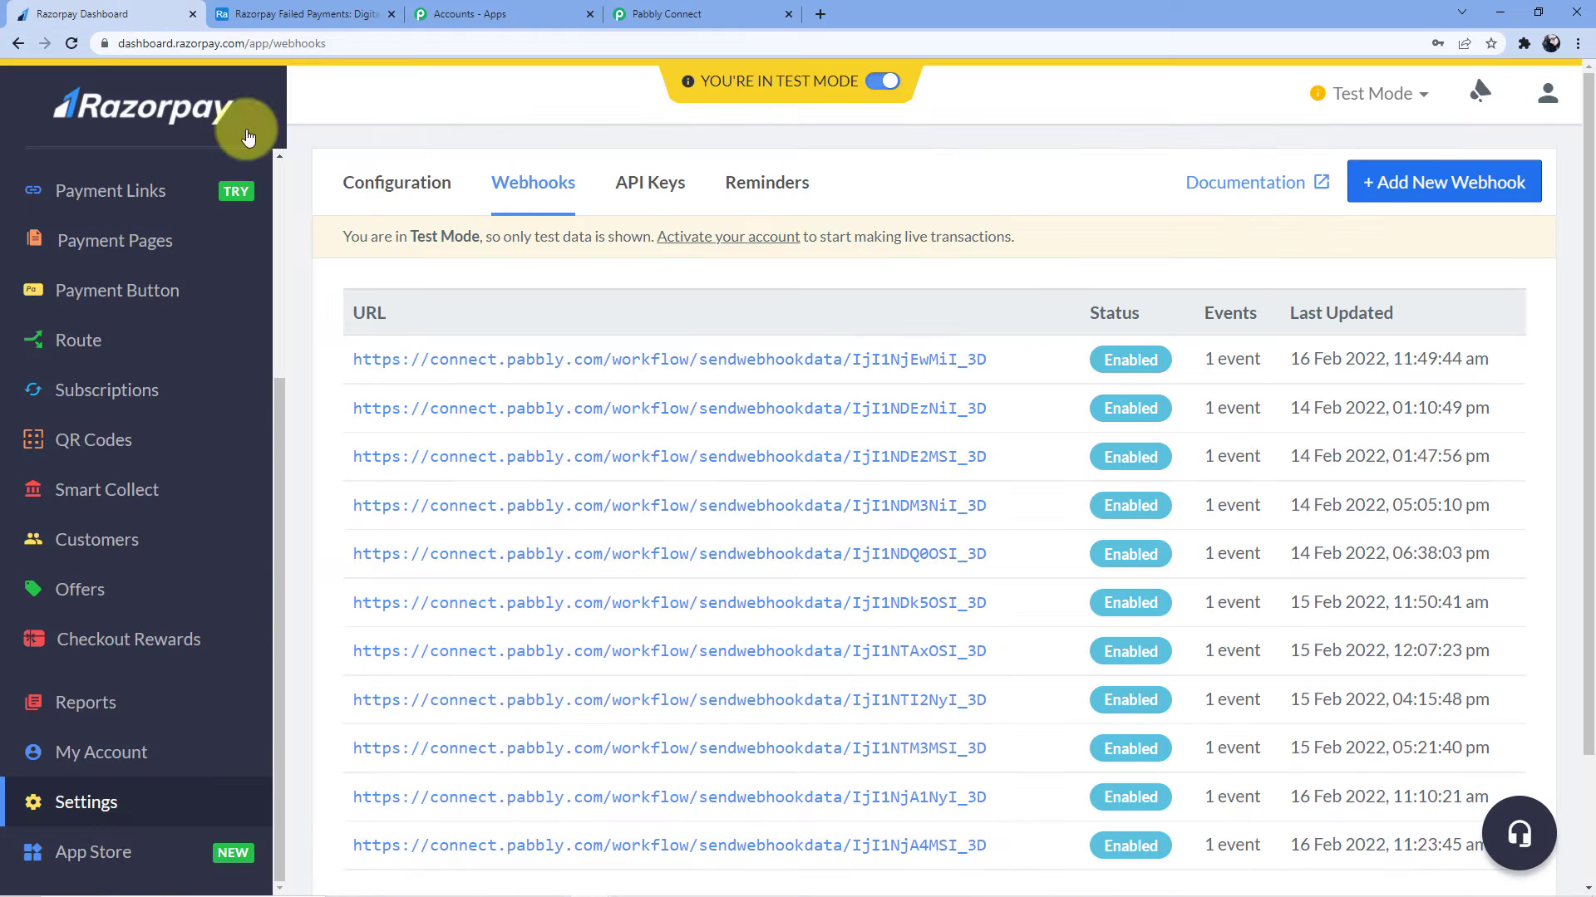
Copy the Social Media Marketing Tutorial Page URL from Payment Pages and load it in a new tab
scroll(196, 356, "up", 4)
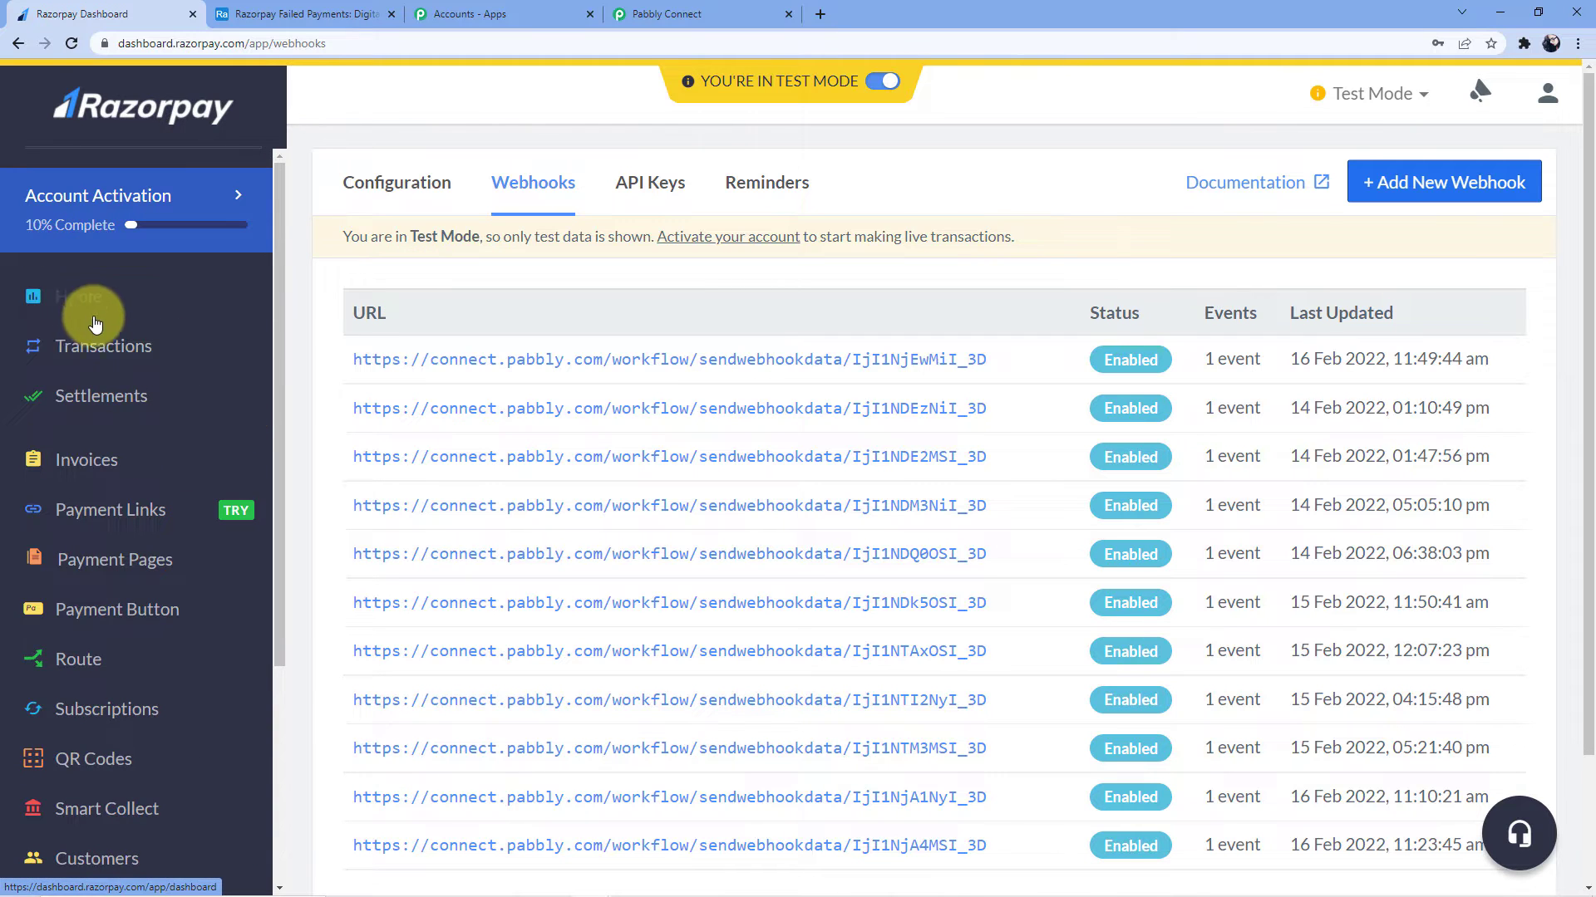
left_click(128, 559)
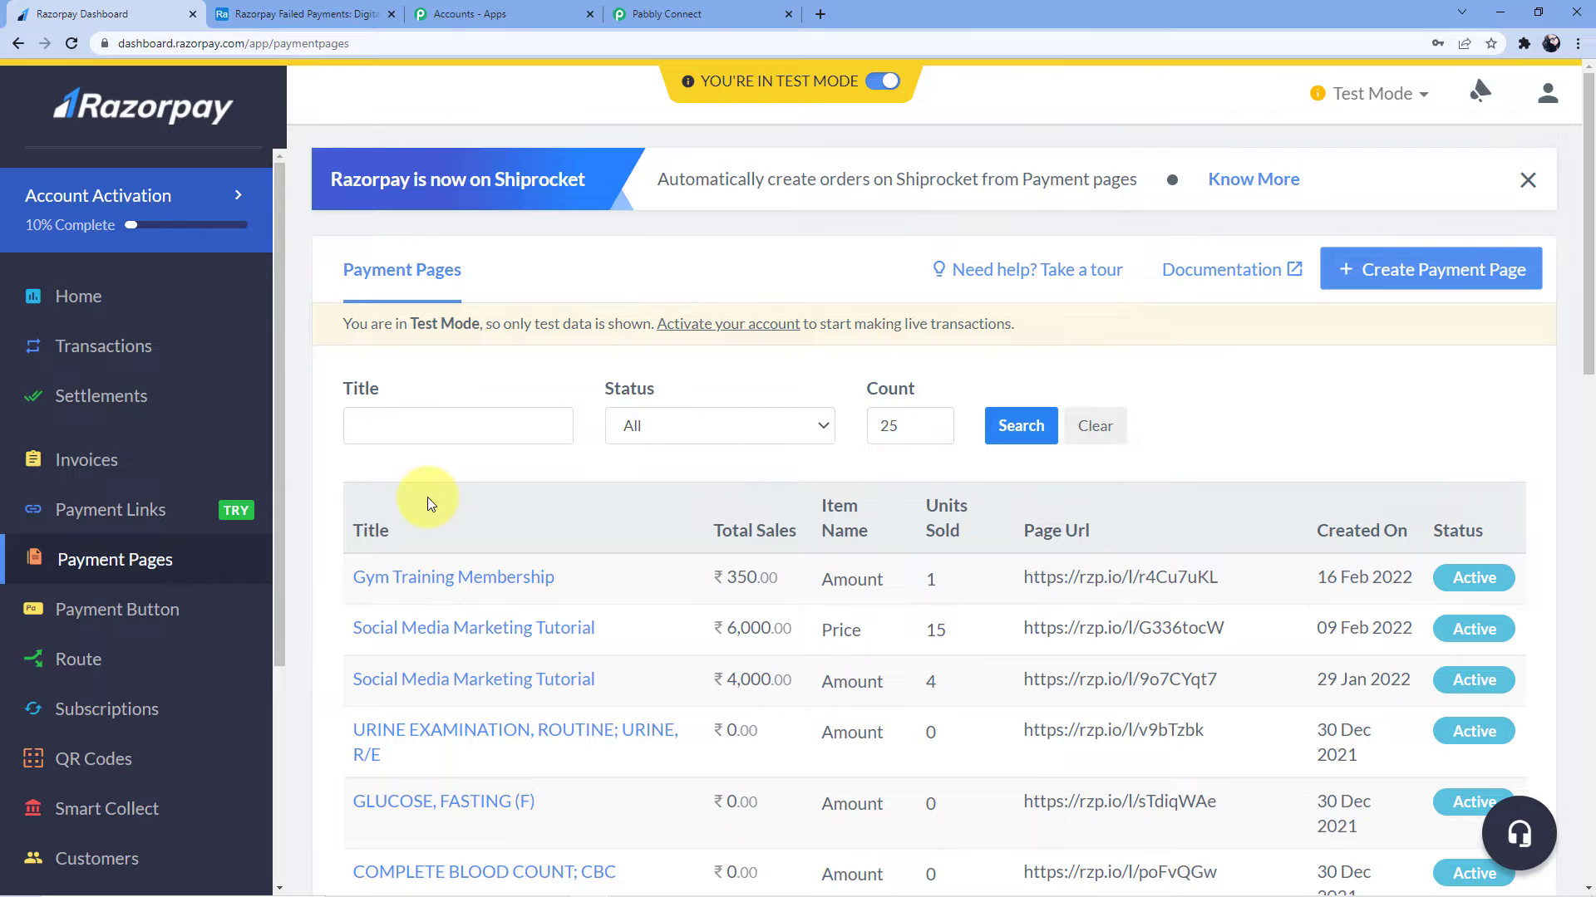
left_click(446, 551)
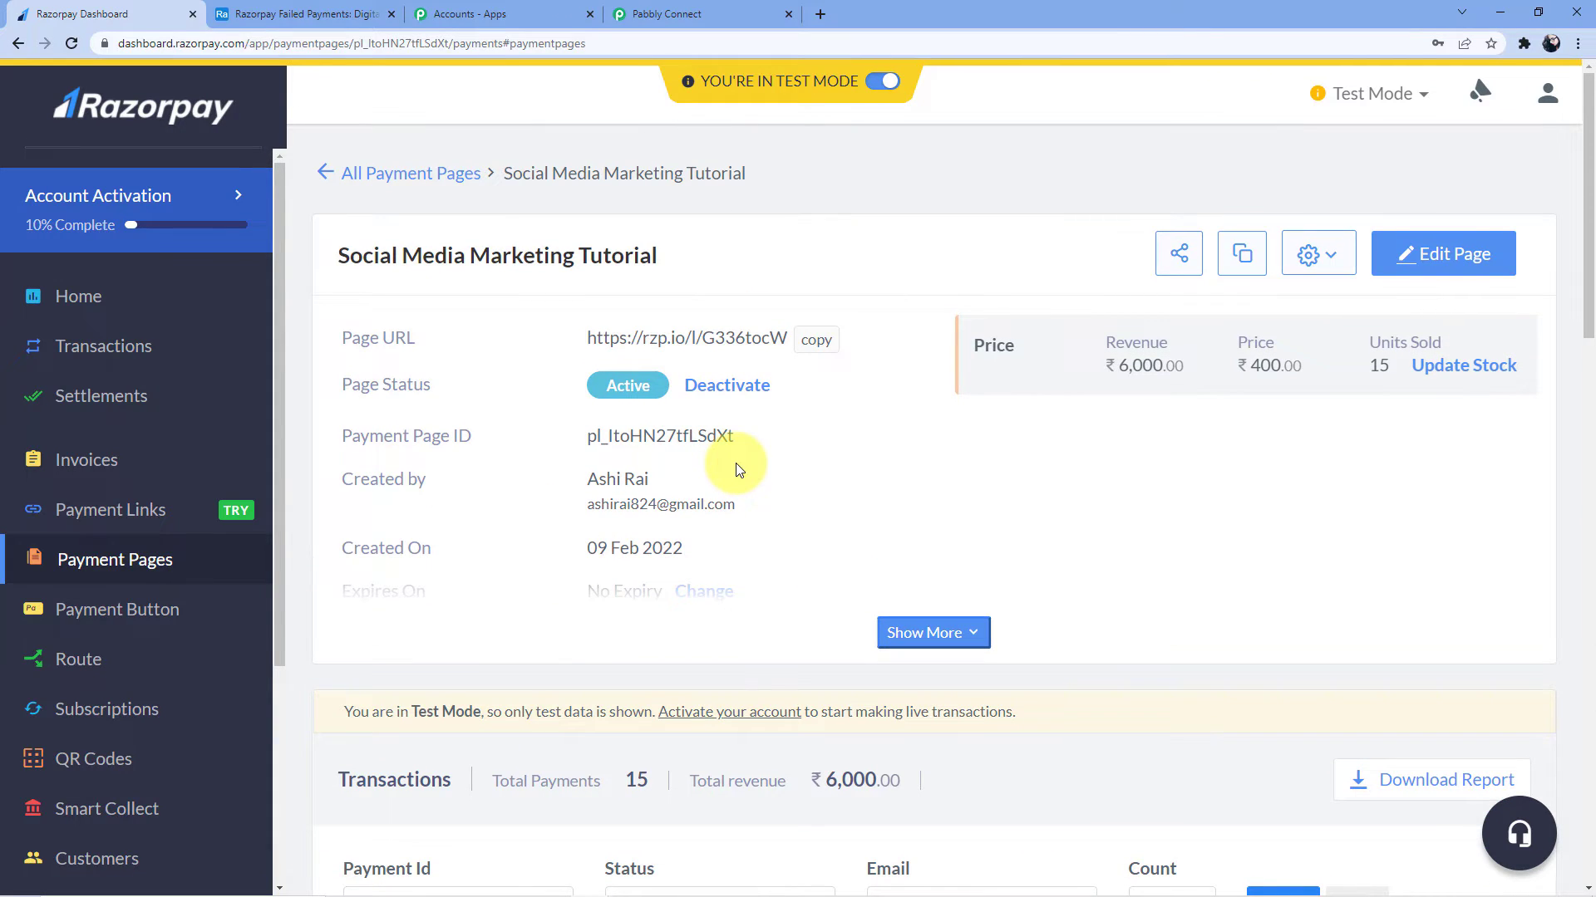
left_click(816, 340)
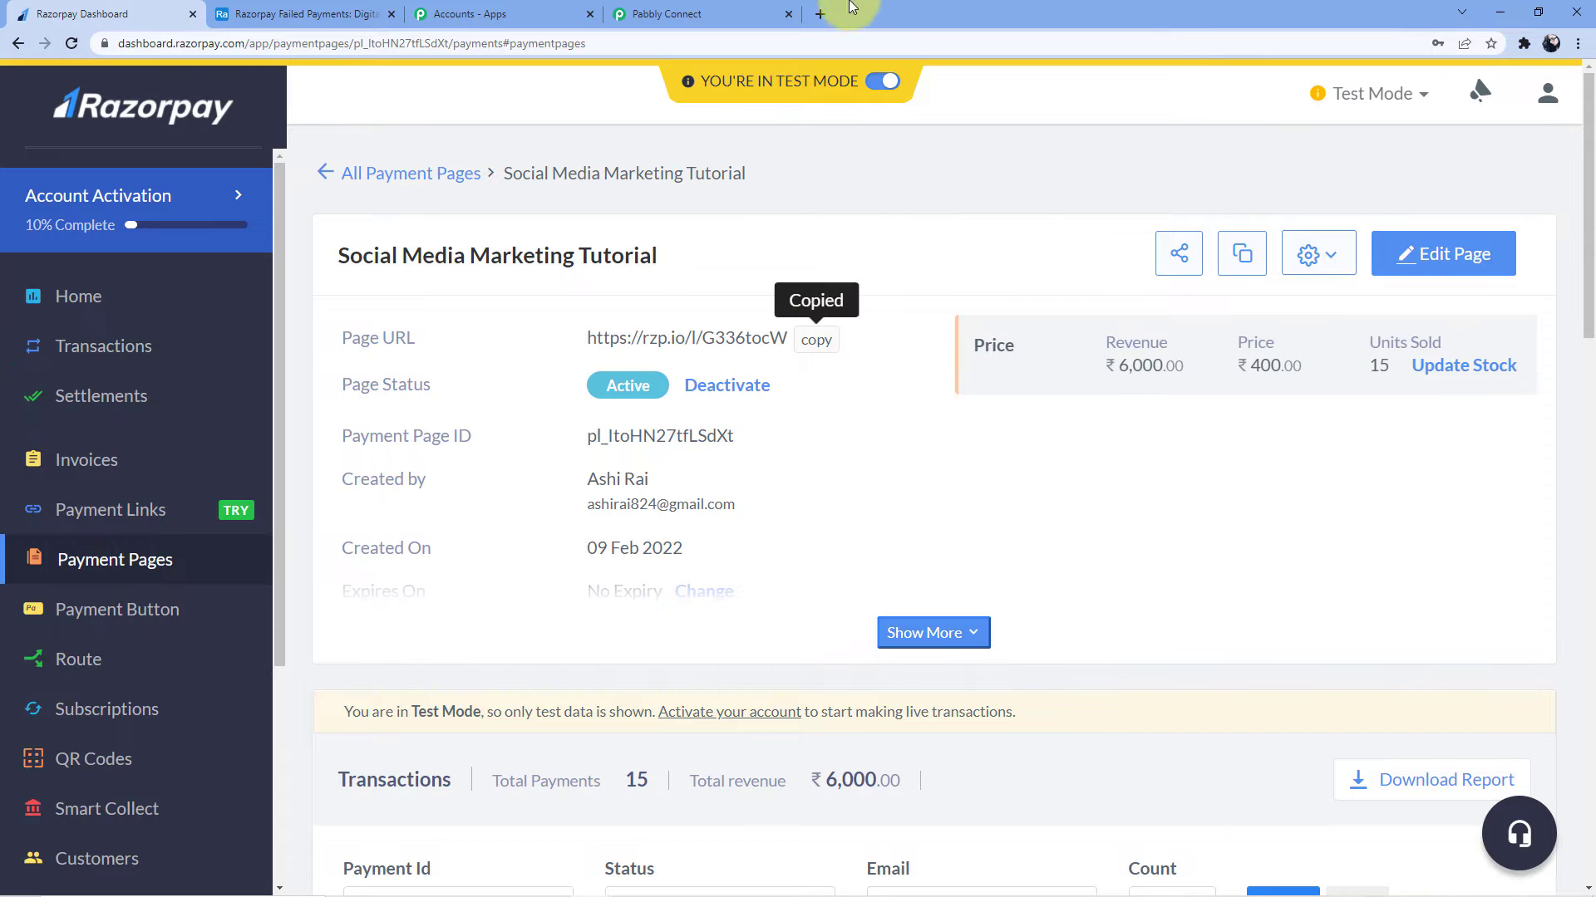
left_click(821, 13)
key("ctrl+v")
key("Return")
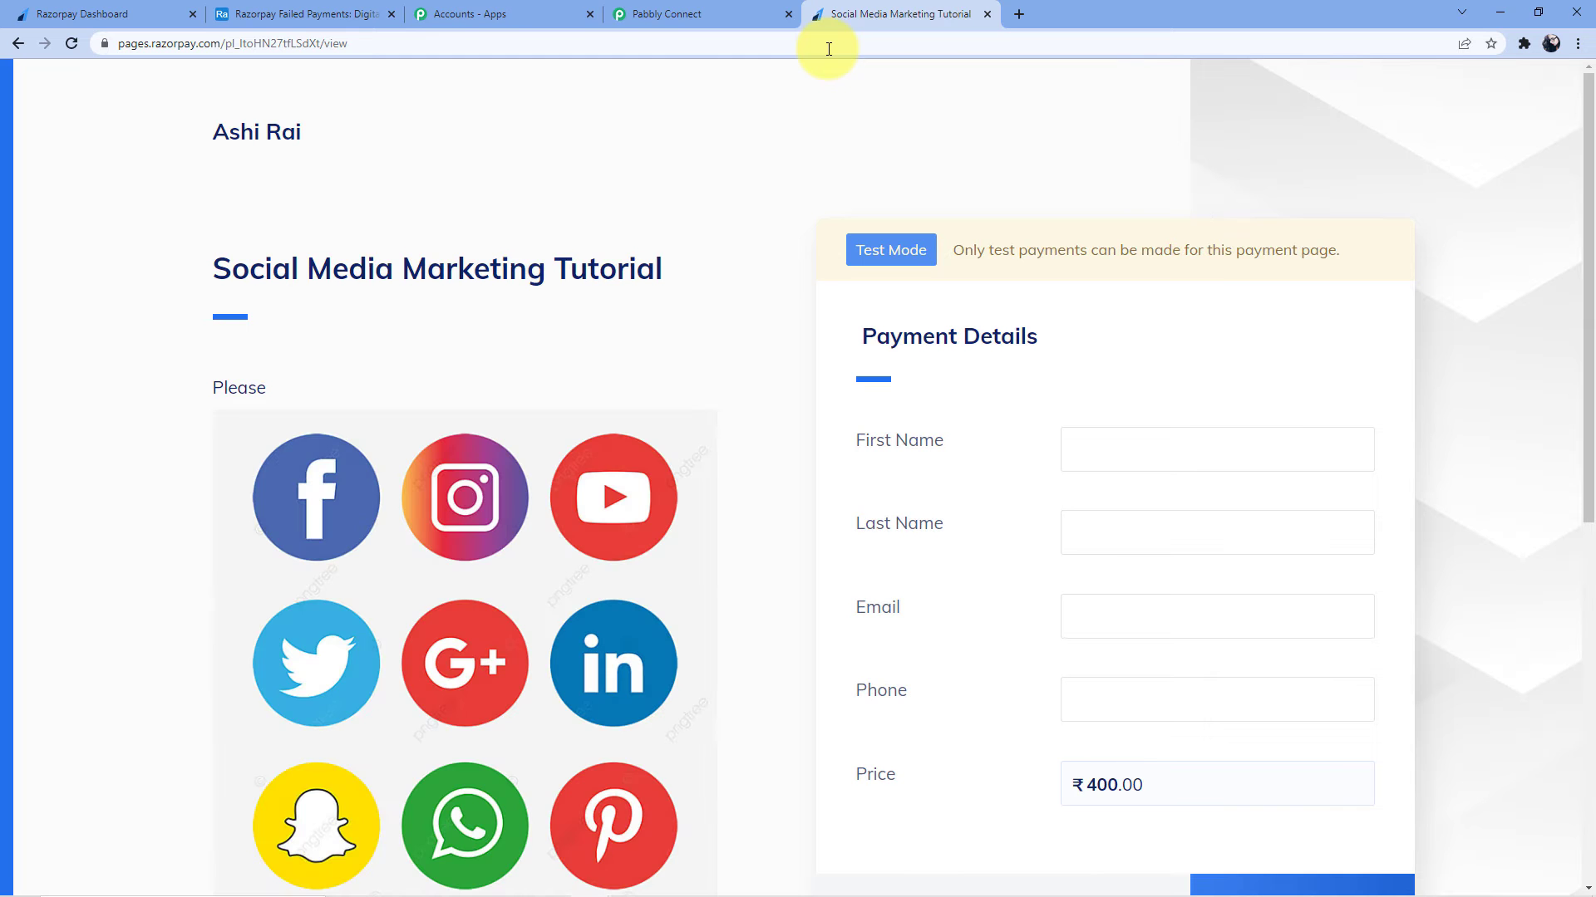
Enter the payer's first and last name, capitalising the last name
left_click(1131, 439)
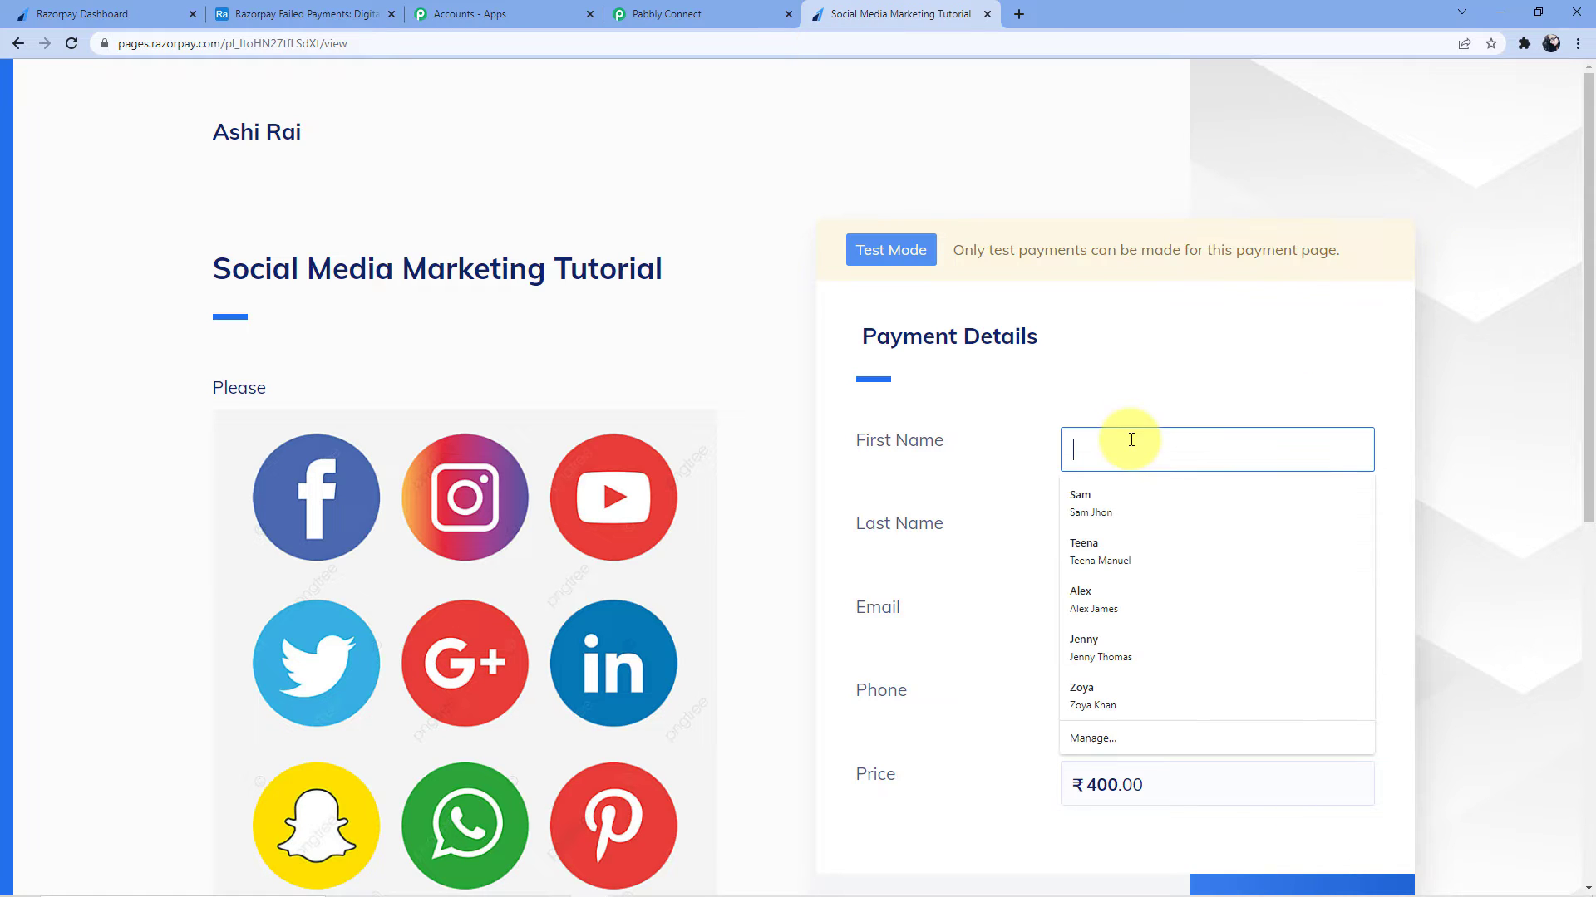
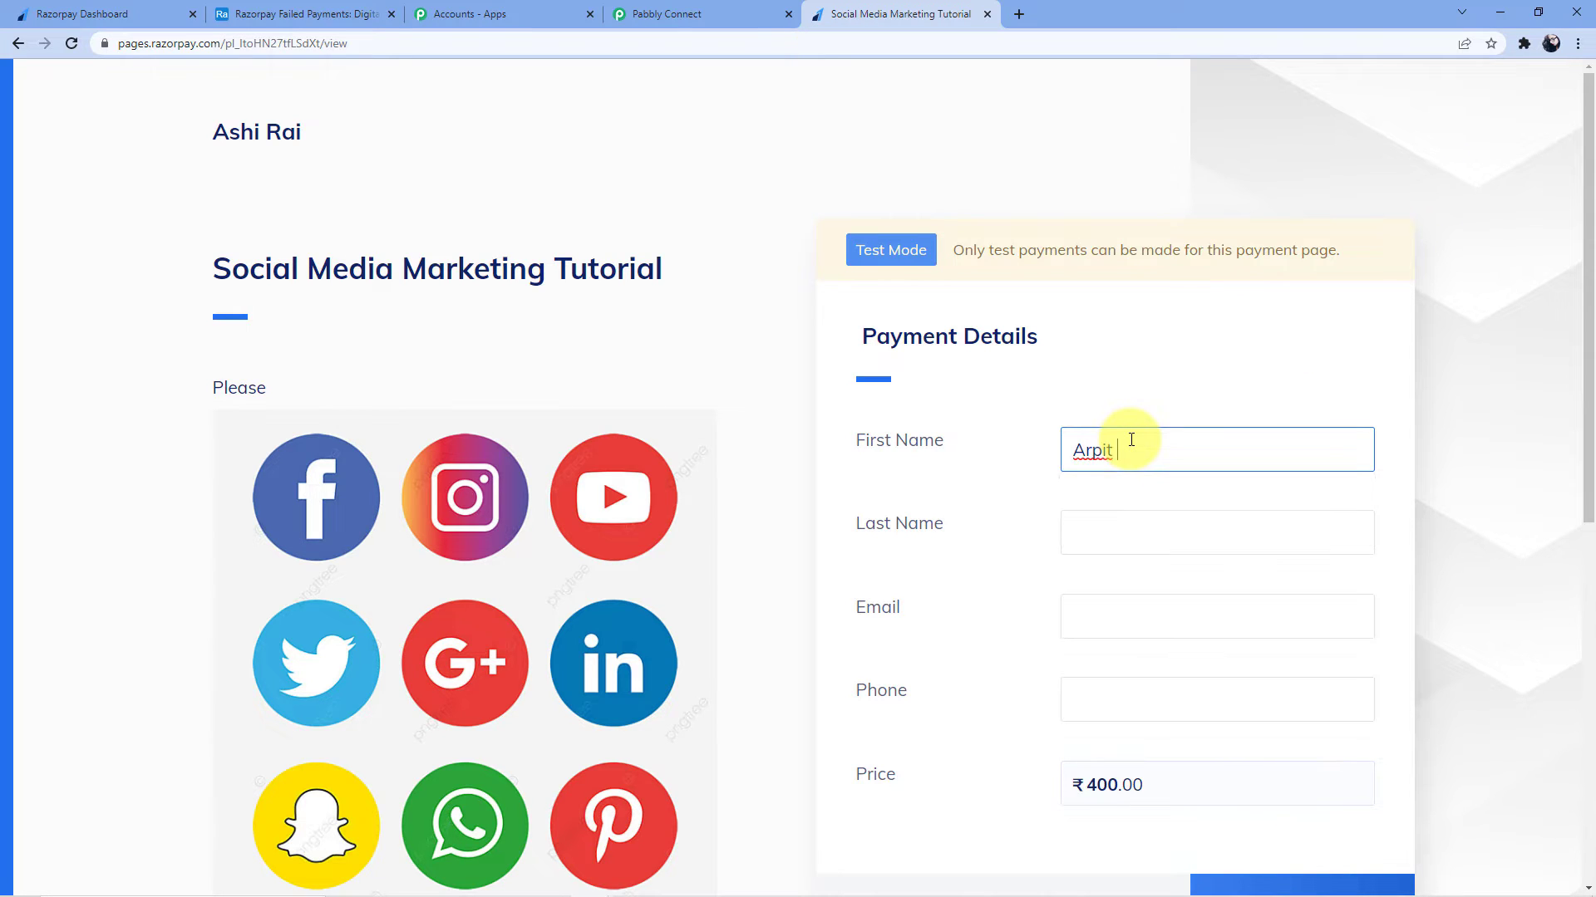
left_click(1097, 518)
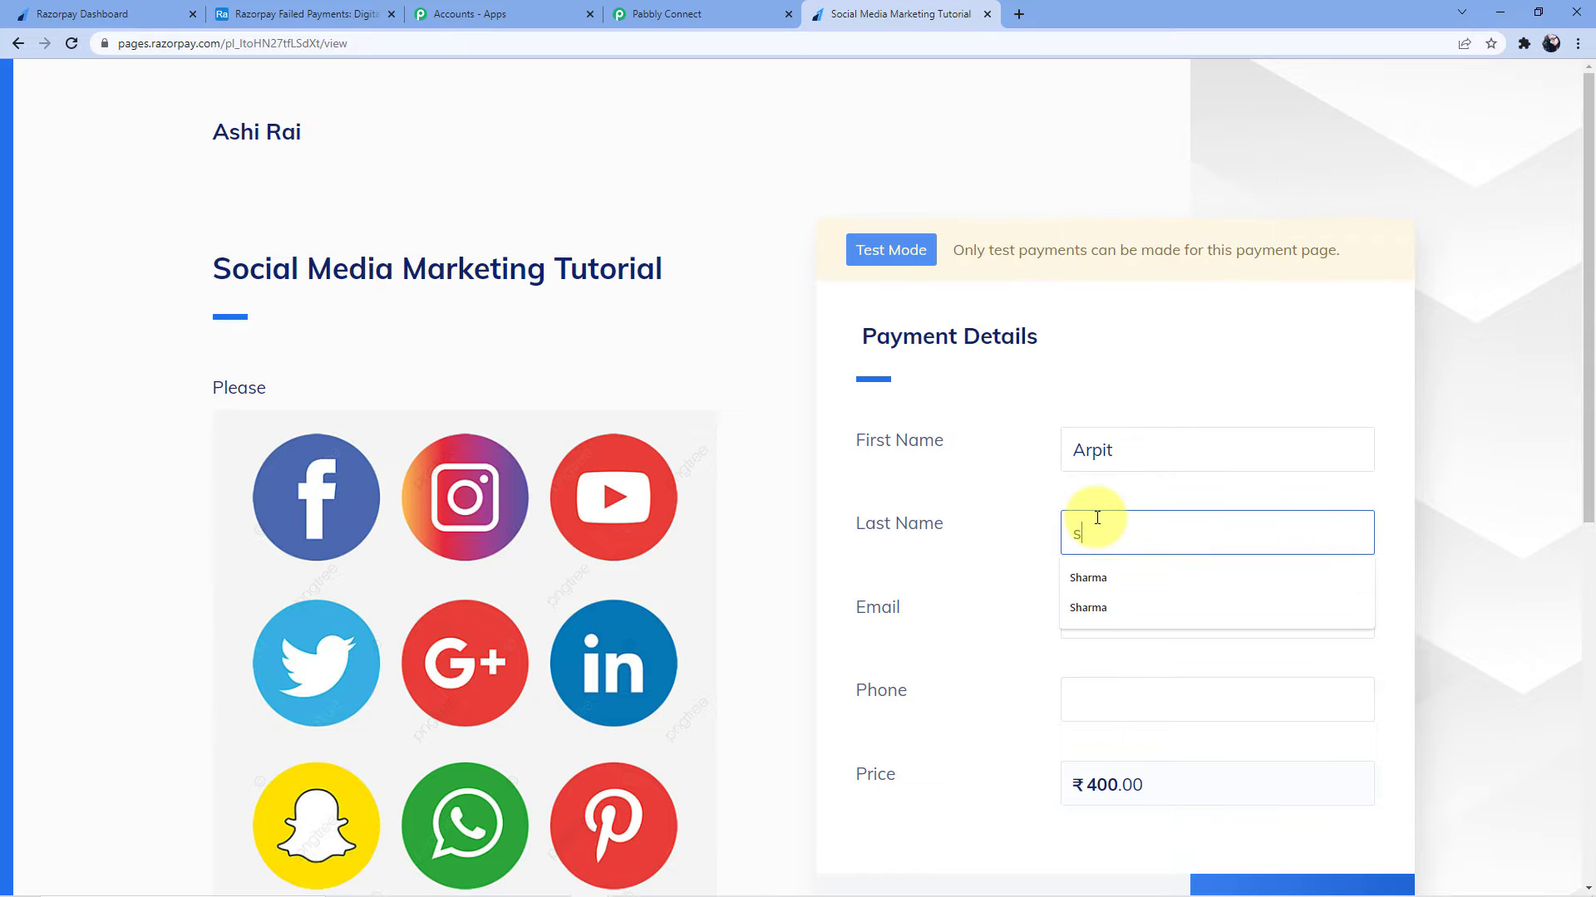
double_click(1078, 535)
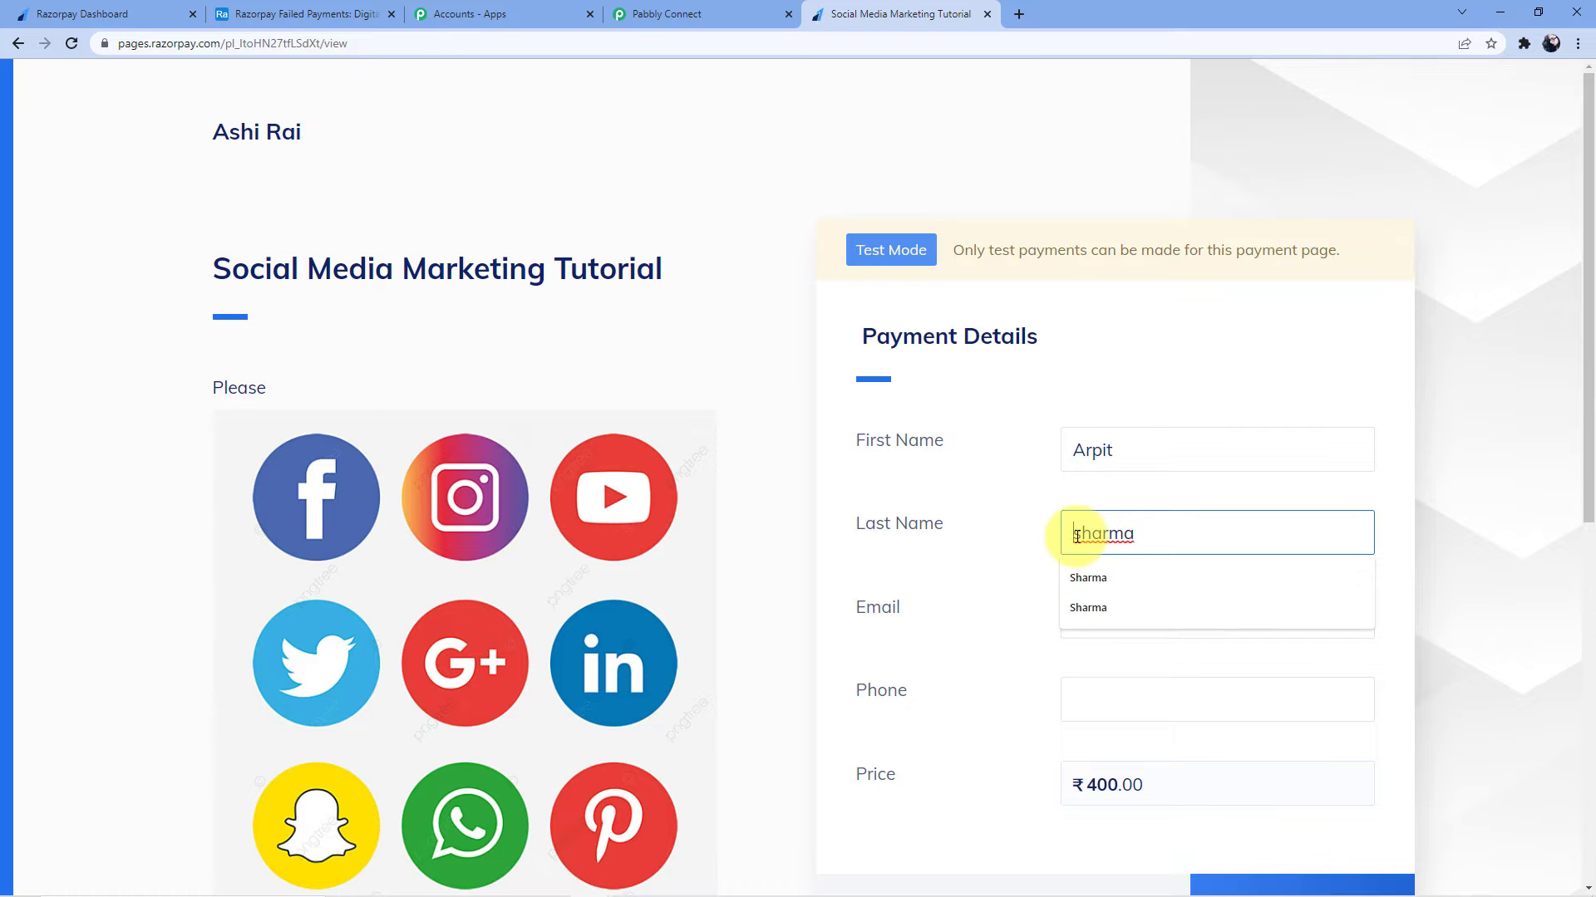
left_click(1079, 536)
key("BackSpace")
type("S")
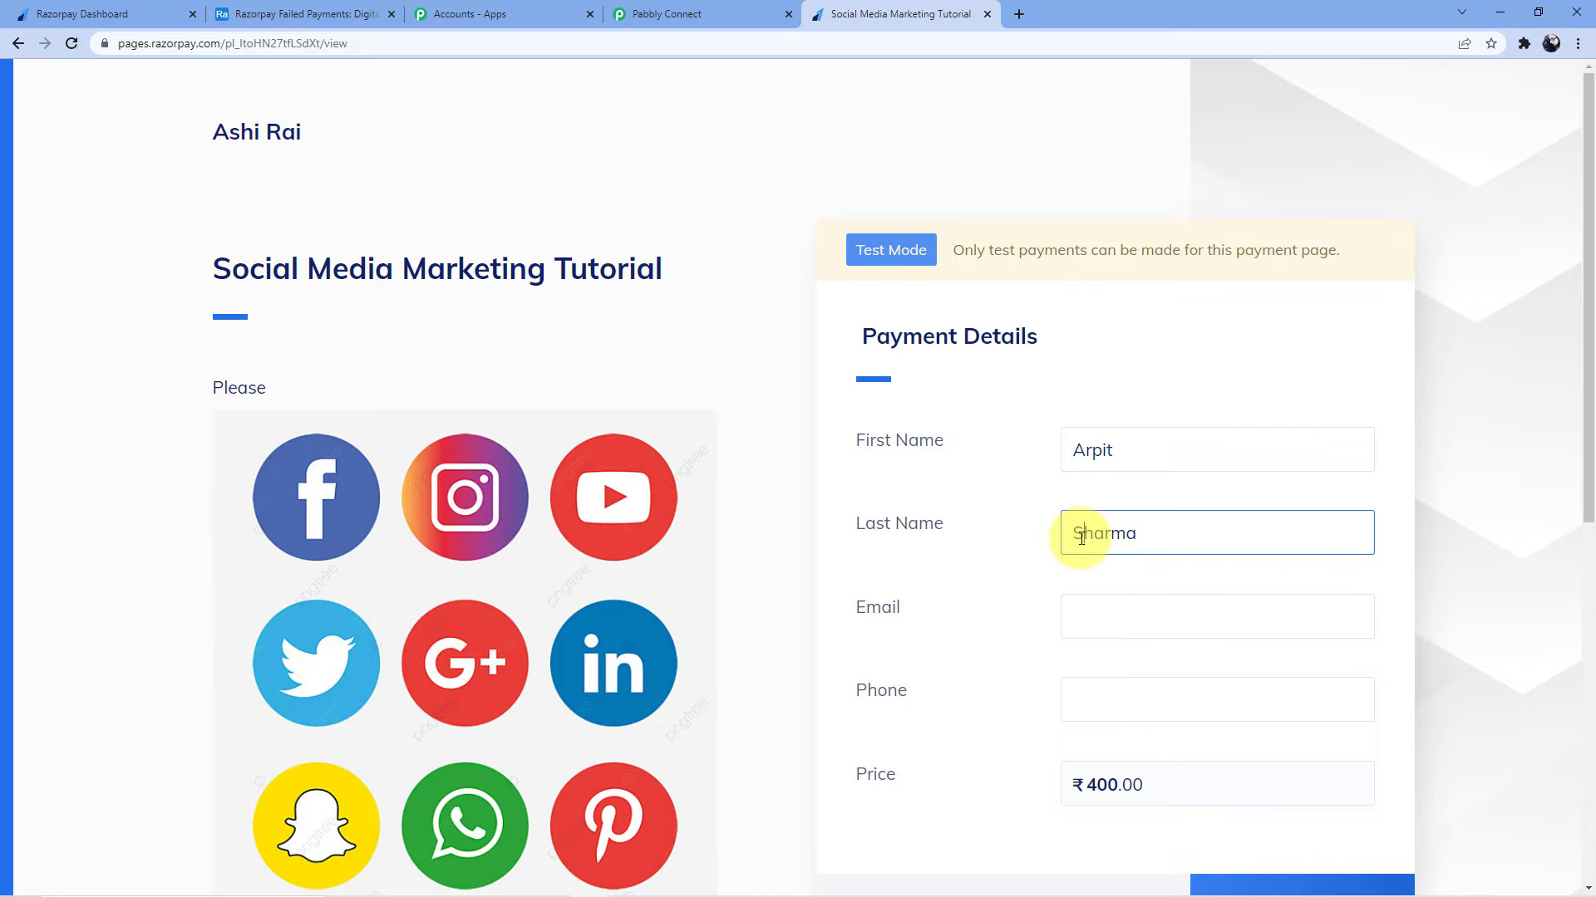
Fill the payer's e-mail from the saved suggestion and enter their phone number
left_click(1102, 602)
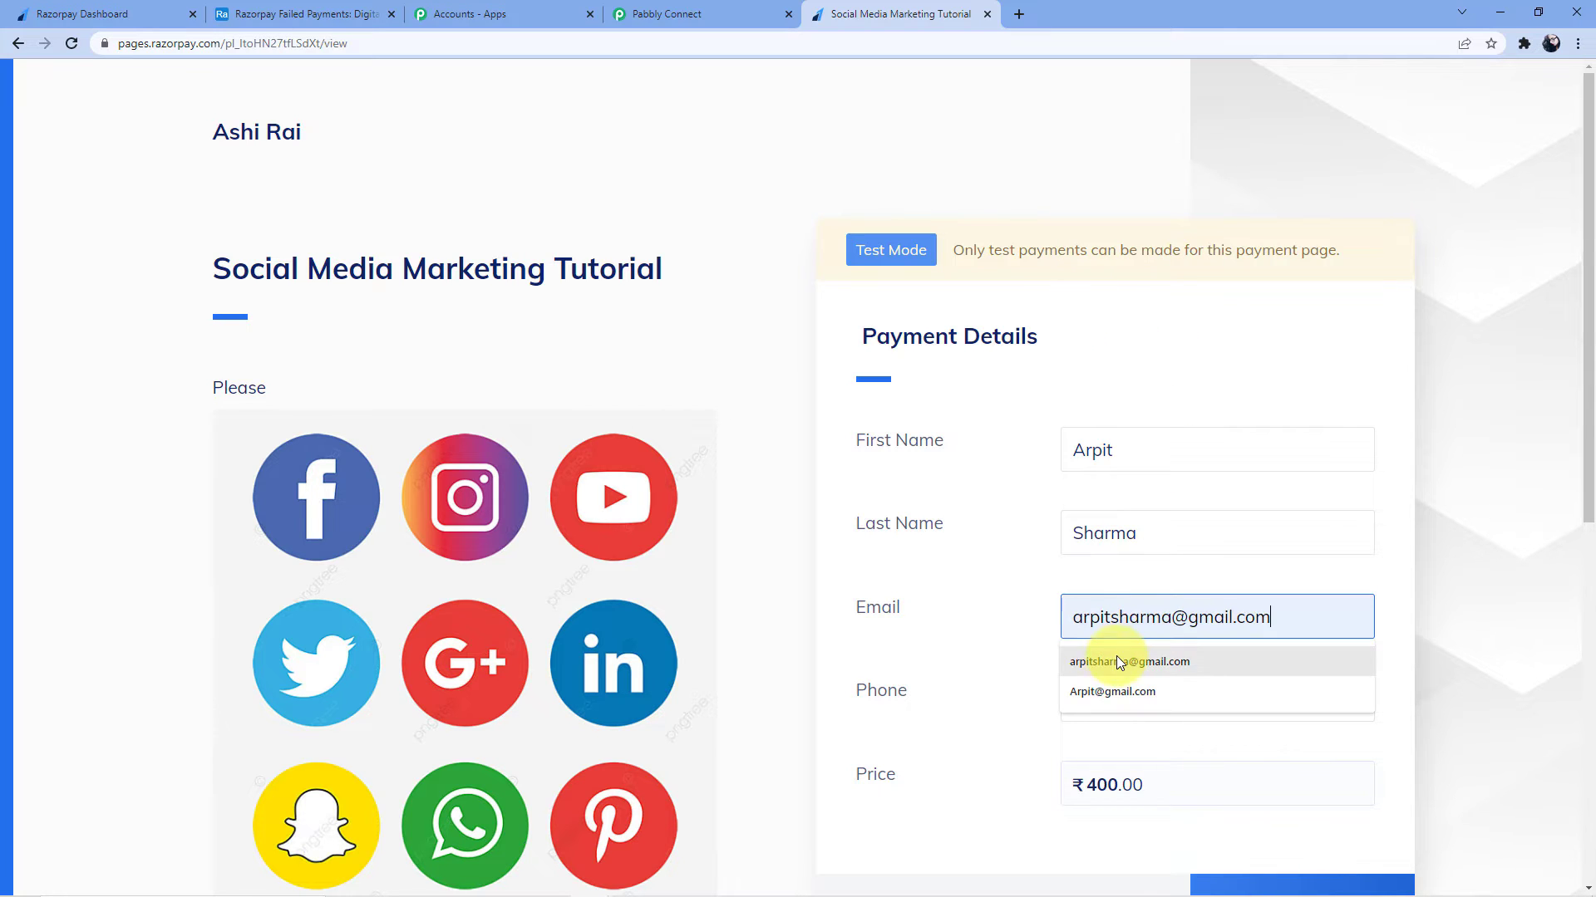
left_click(1115, 660)
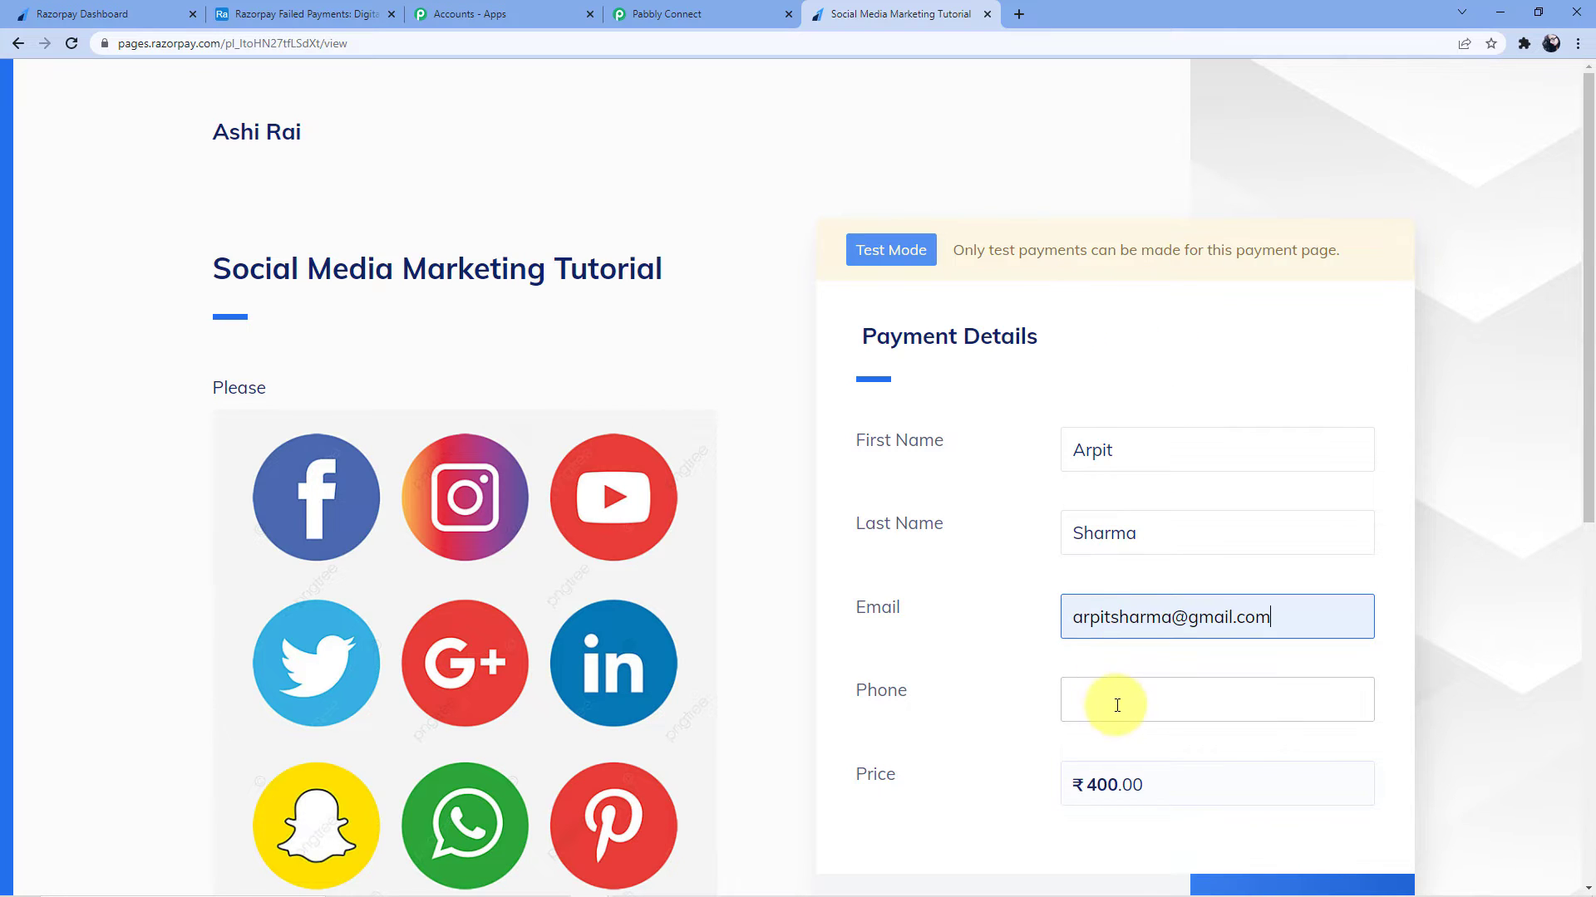
left_click(1116, 703)
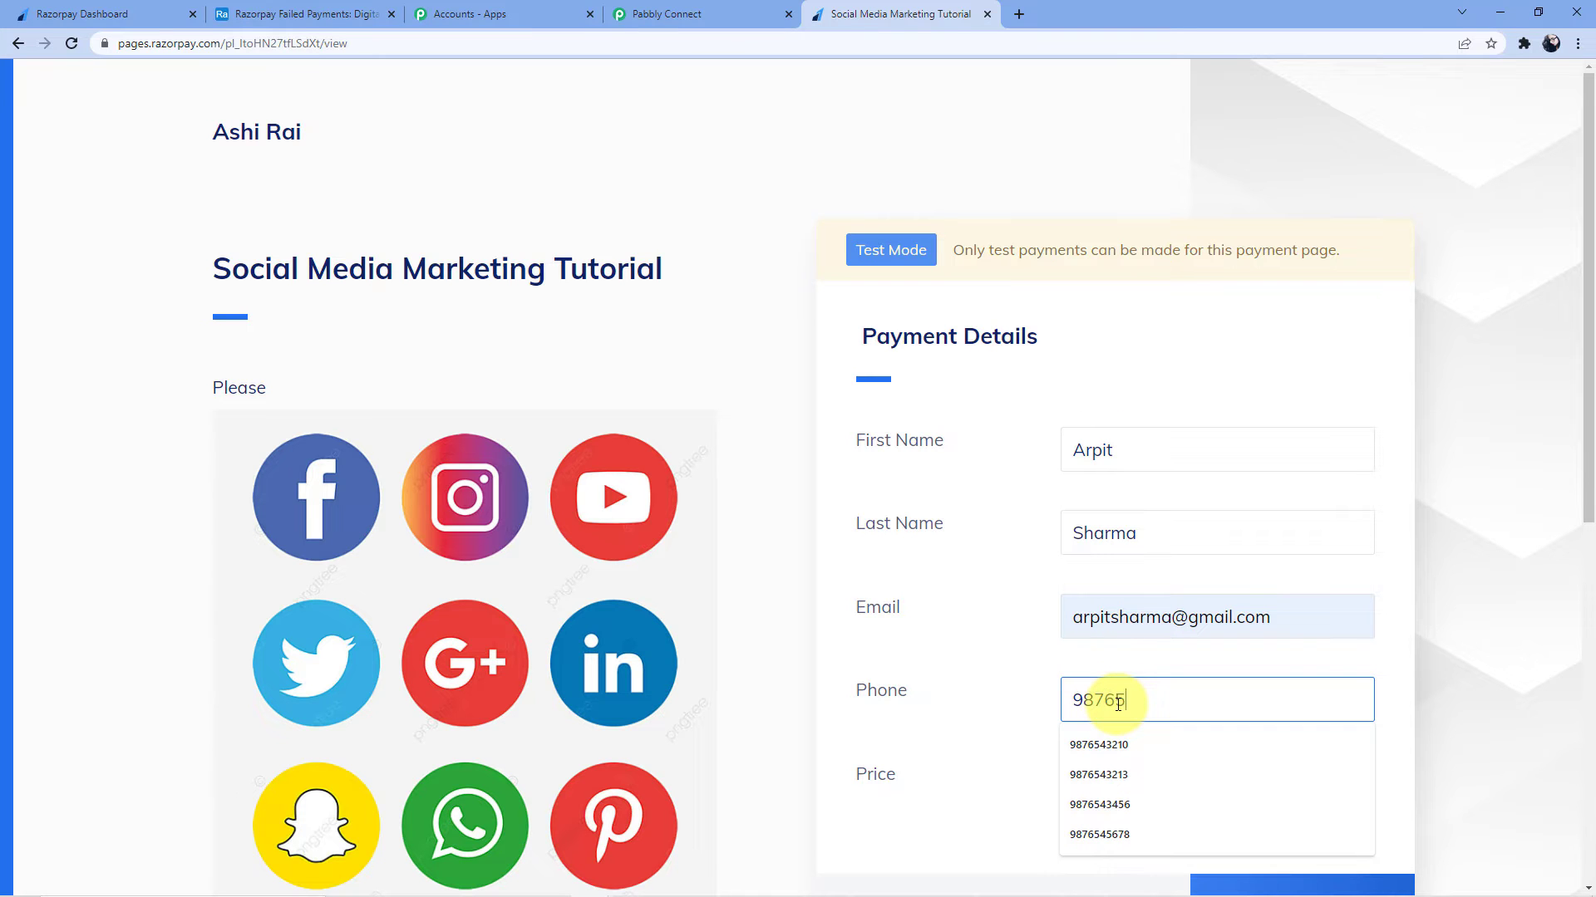
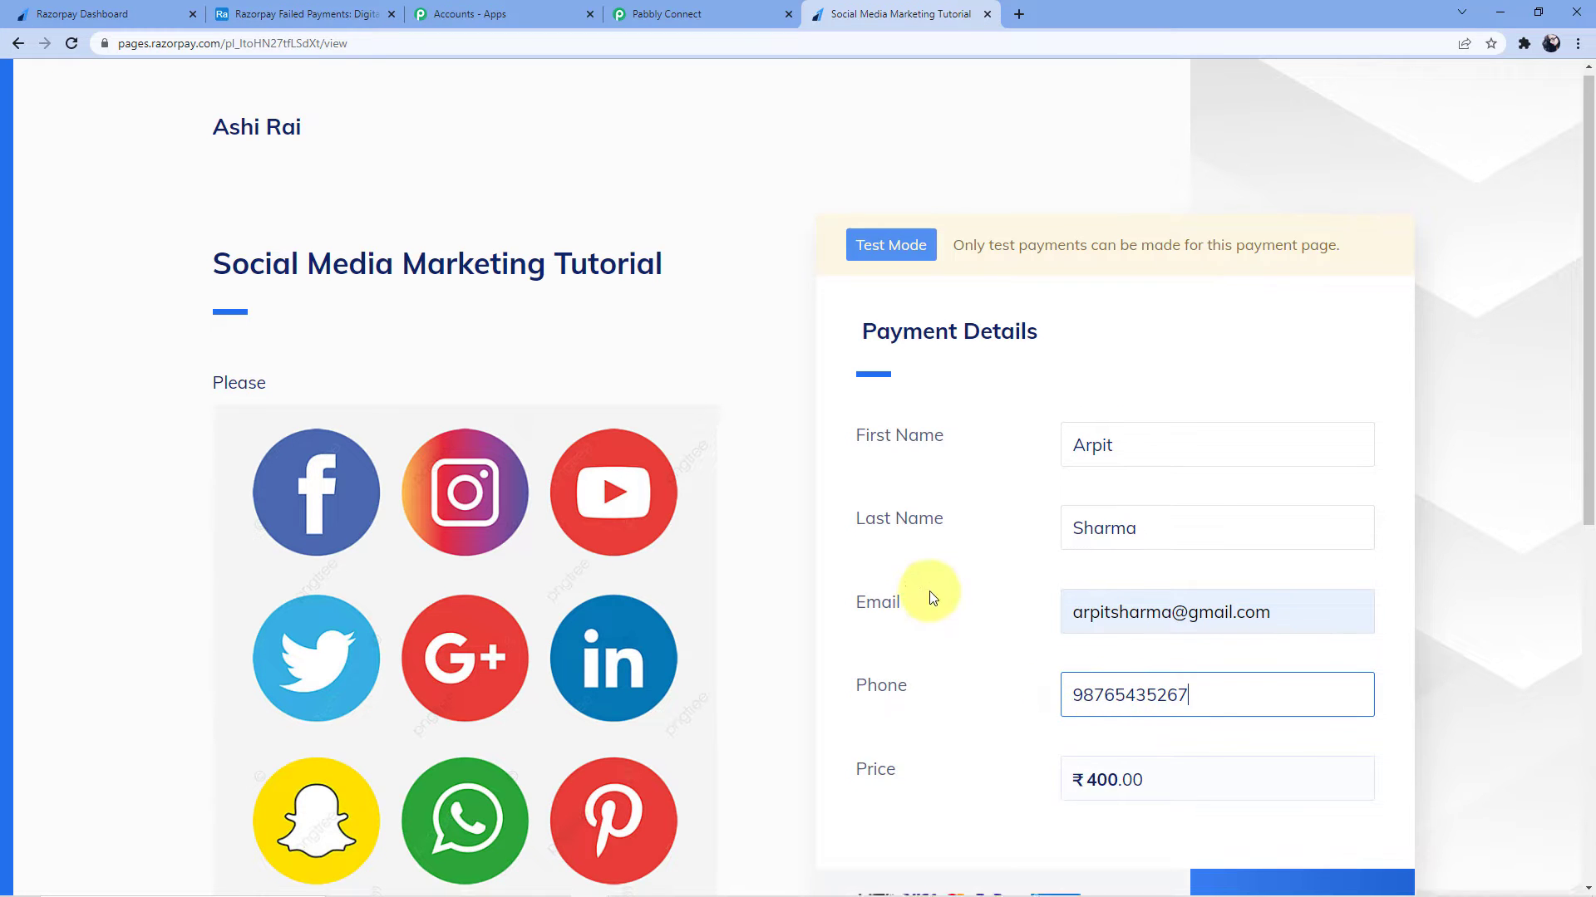
scroll(933, 598, "down", 5)
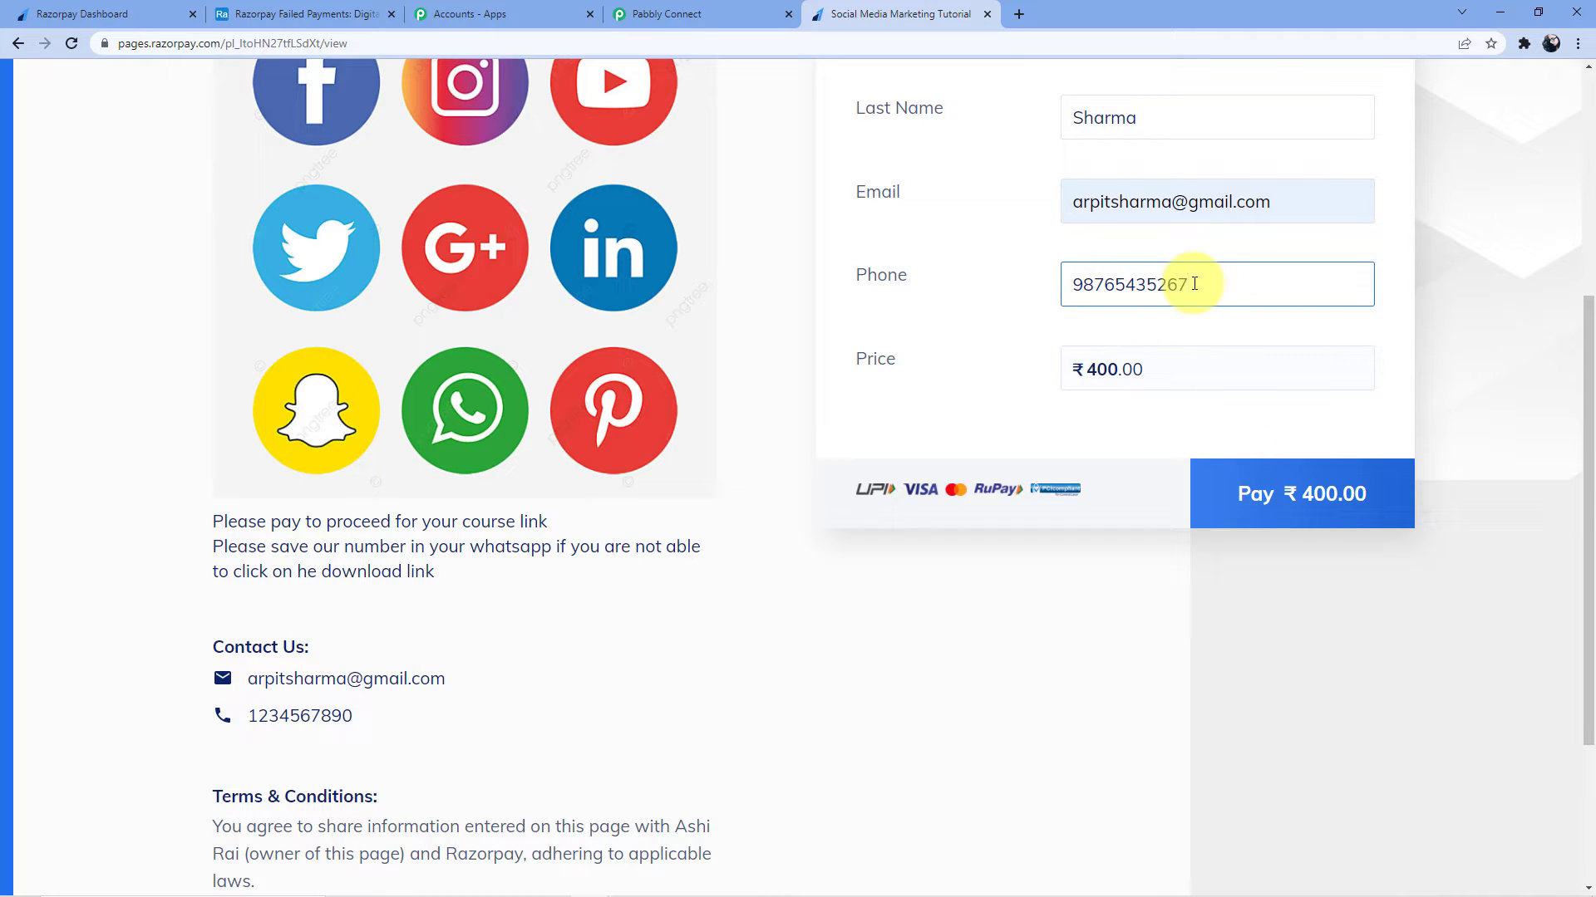
key("BackSpace")
Start the ₹400 payment by card and enter the test card number, expiry, holder name and CVV
left_click(1272, 505)
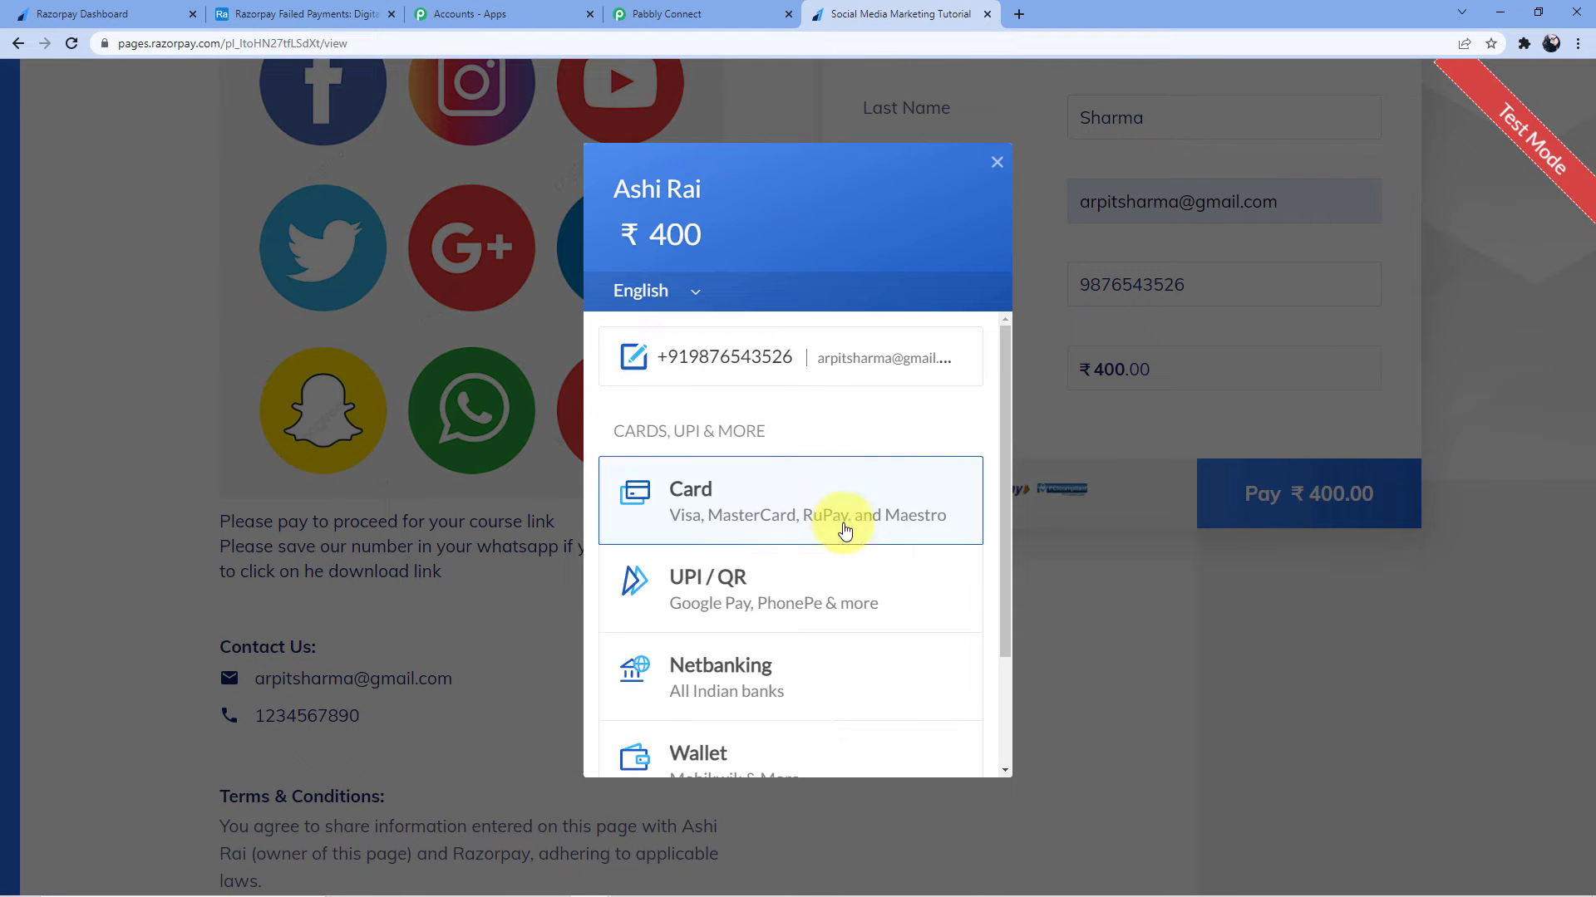
left_click(759, 502)
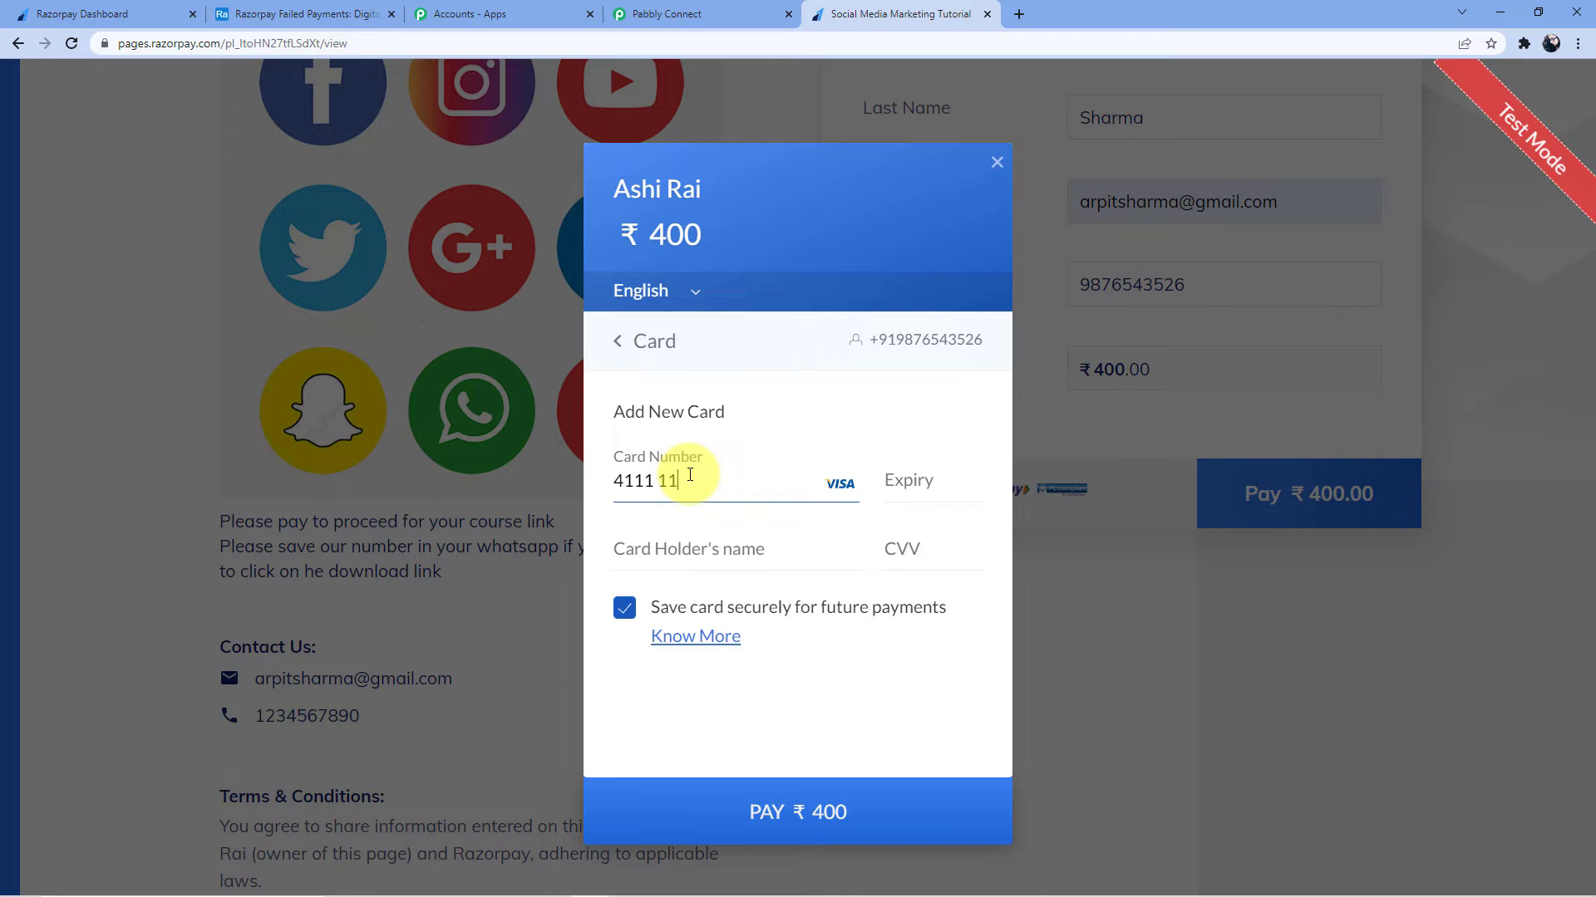
type("4111 1111 1111 1111")
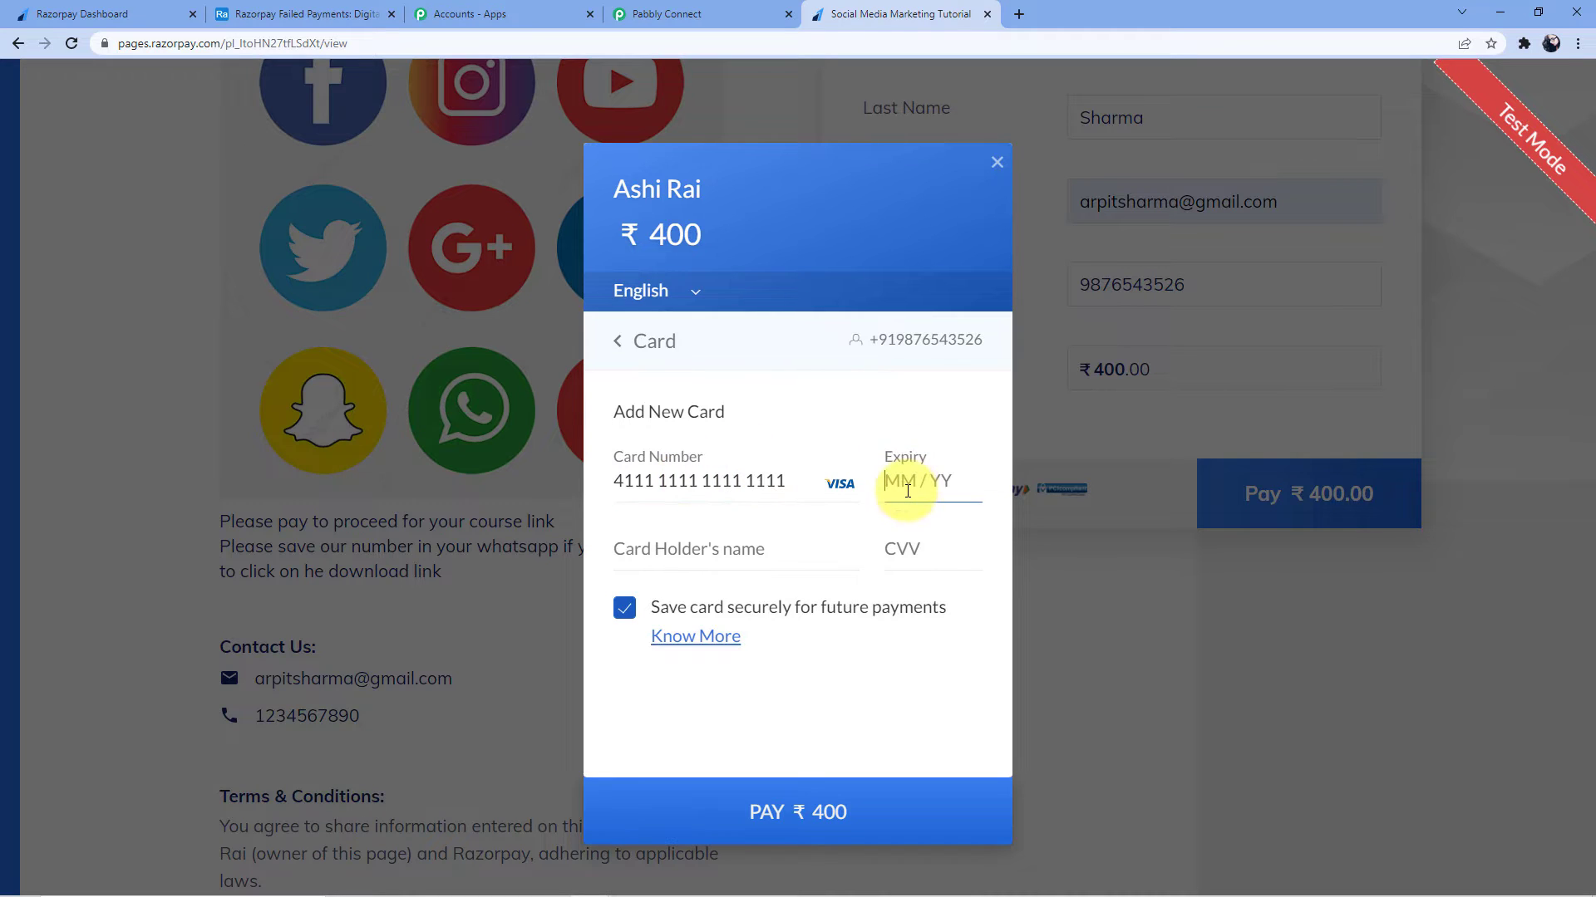
left_click(907, 491)
type("12 / 24")
left_click(712, 559)
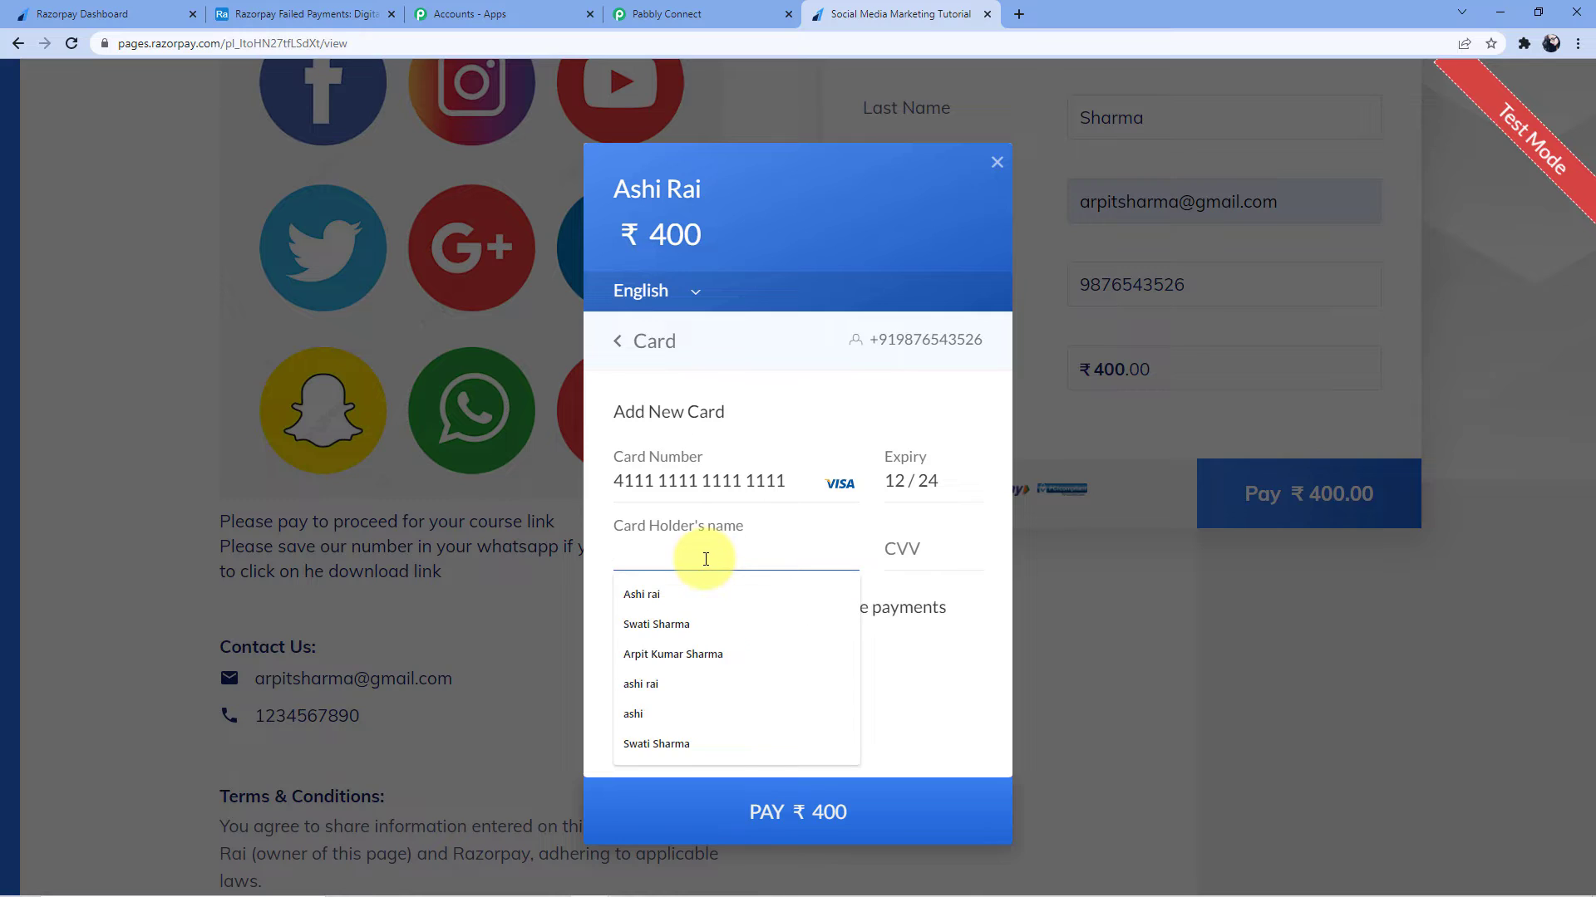
type("Arpit")
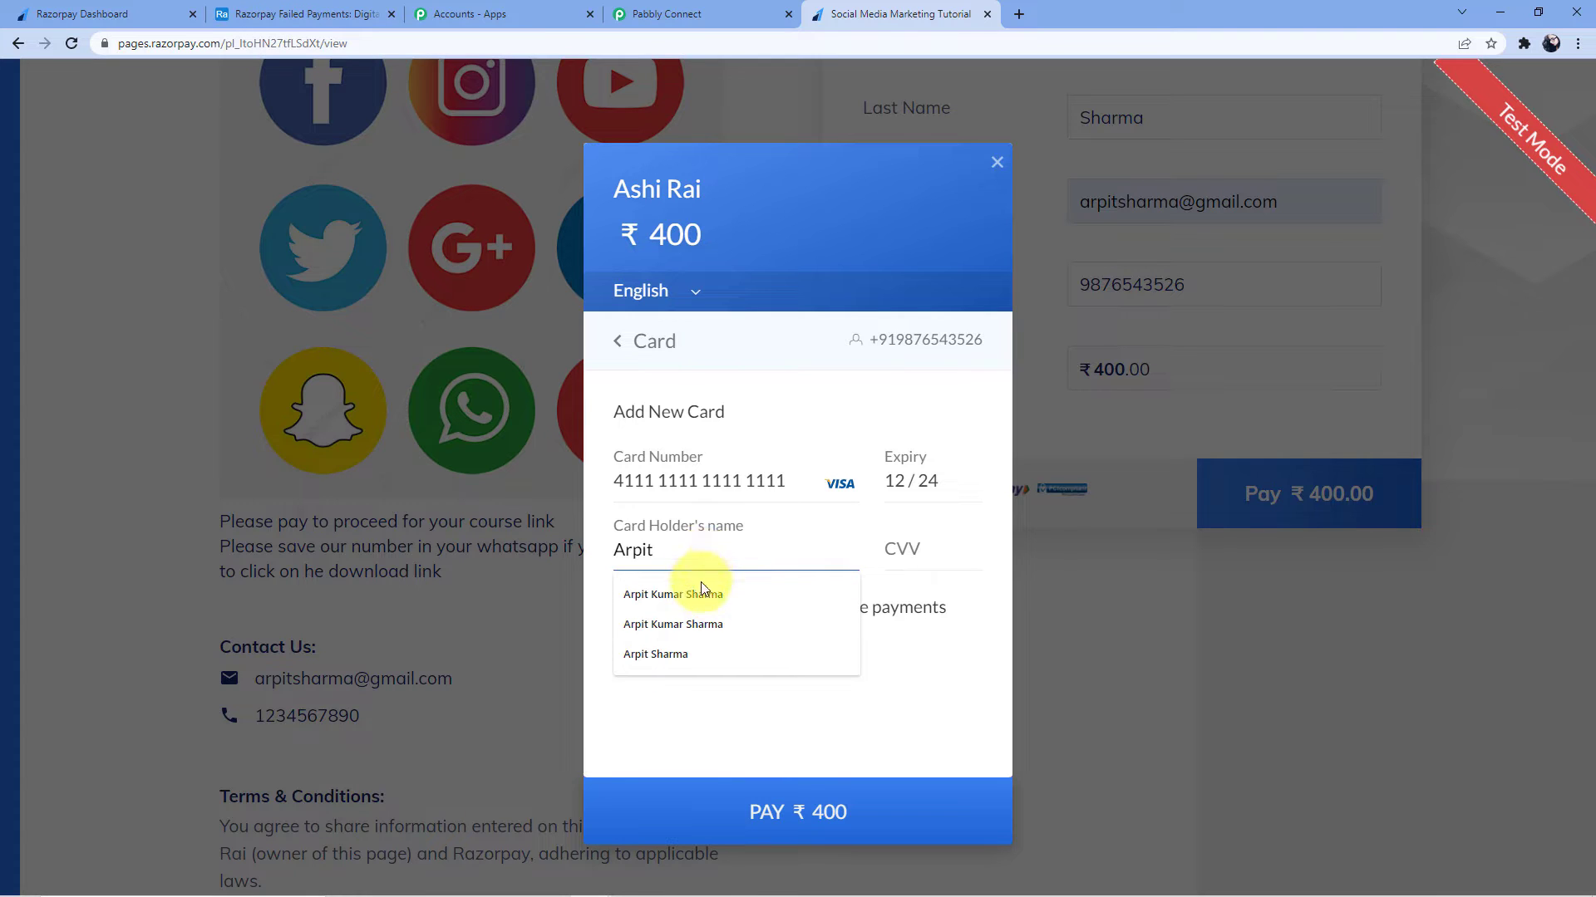
left_click(702, 593)
left_click(936, 543)
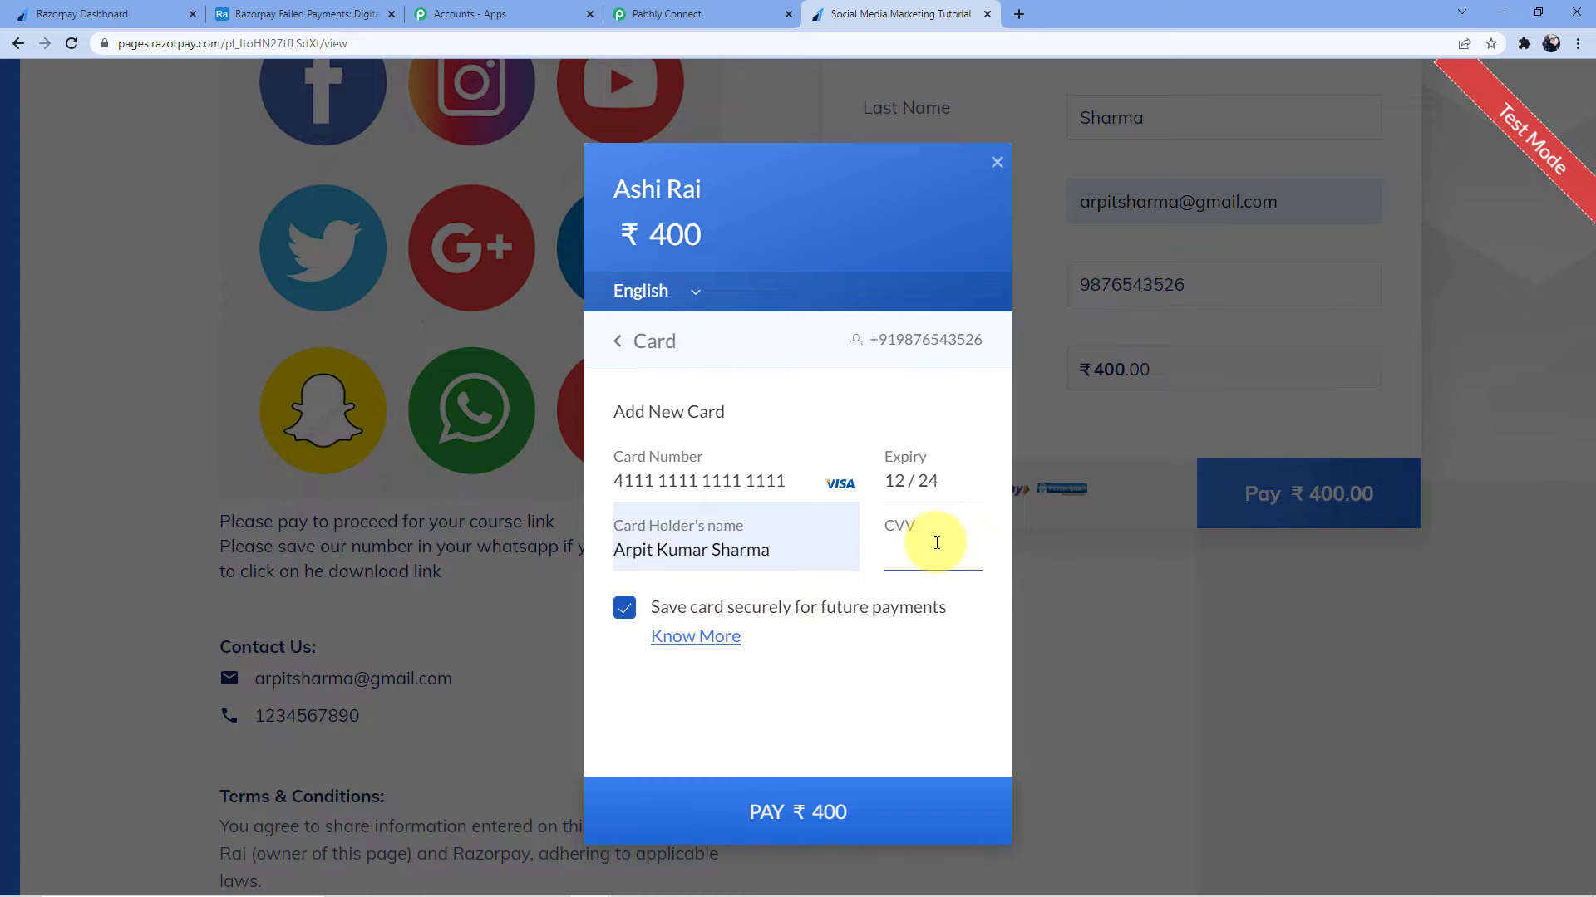
type("123")
Submit the card payment, skip saving the card, and mark it Failure on the bank page
left_click(789, 814)
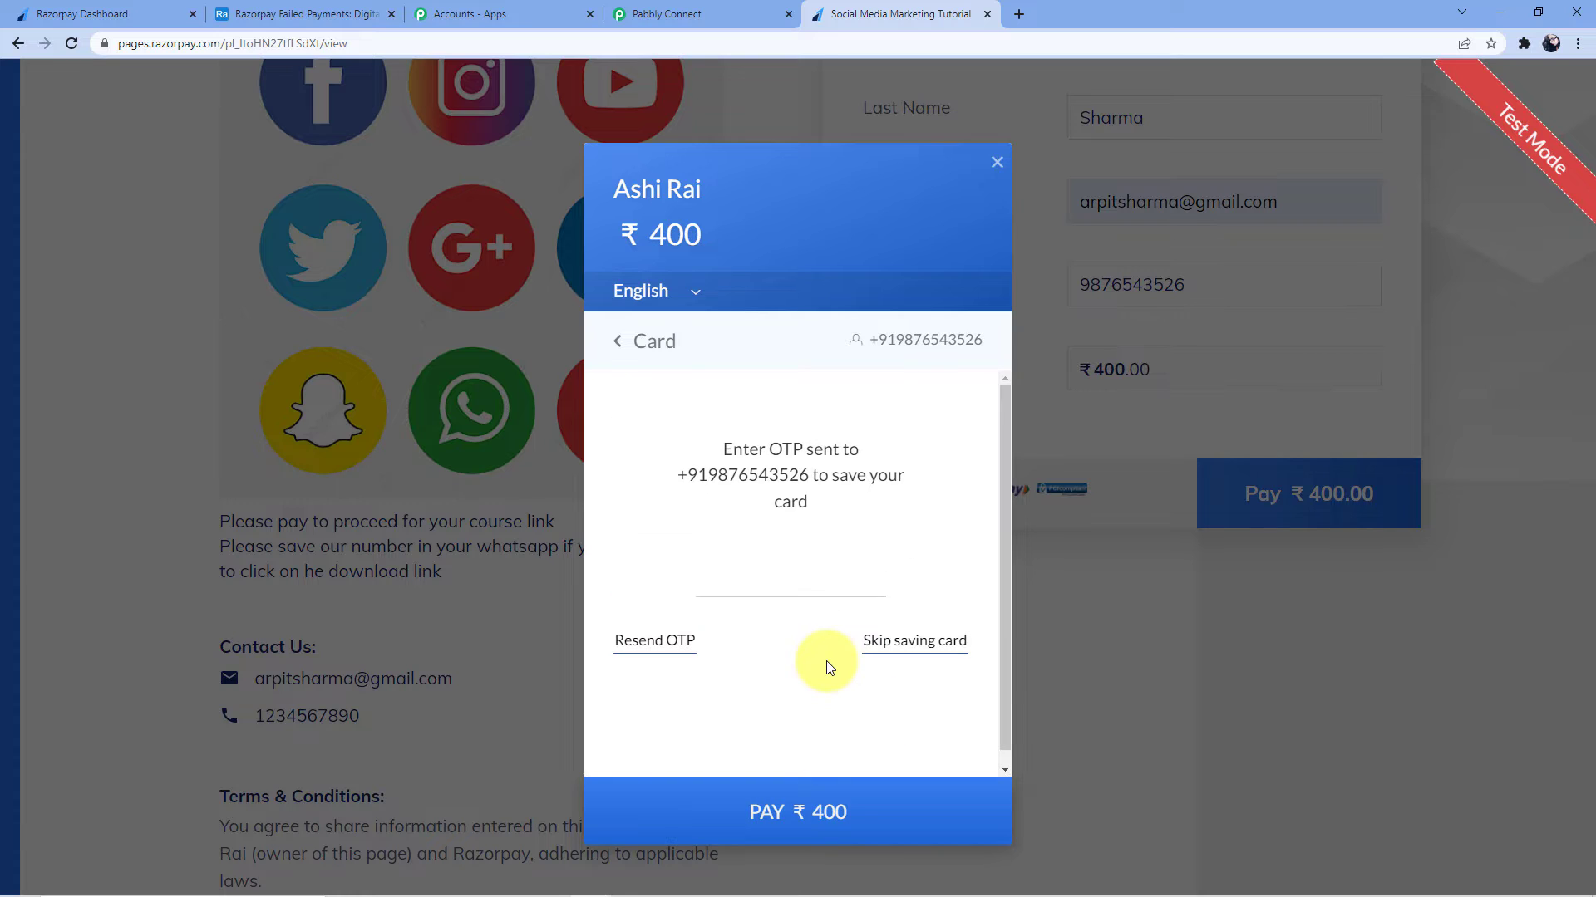
left_click(886, 641)
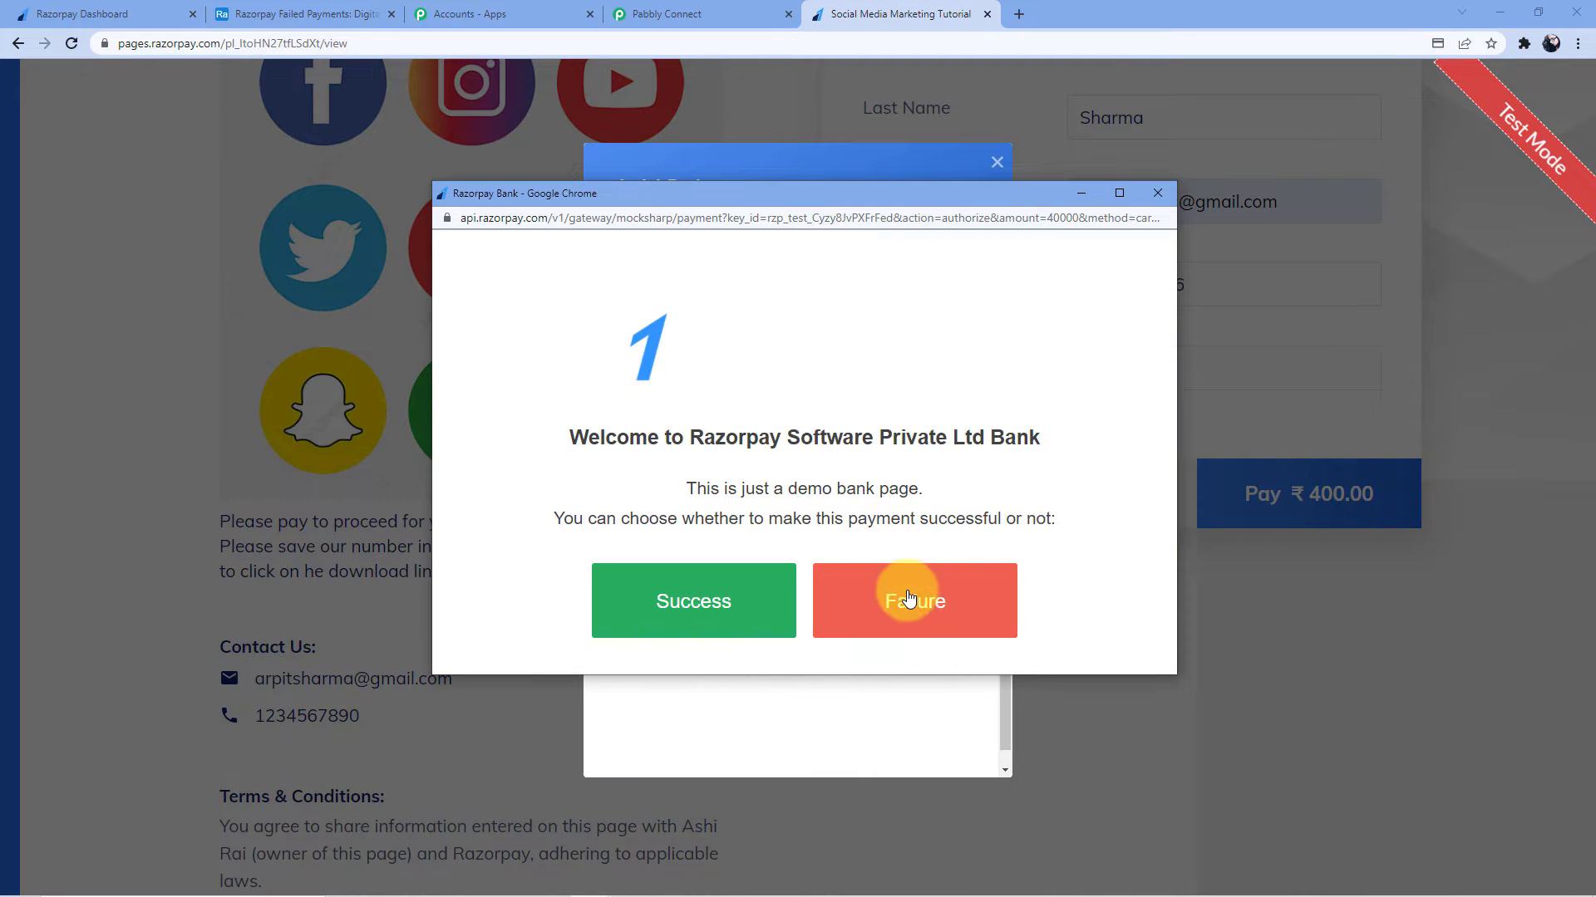
left_click(902, 619)
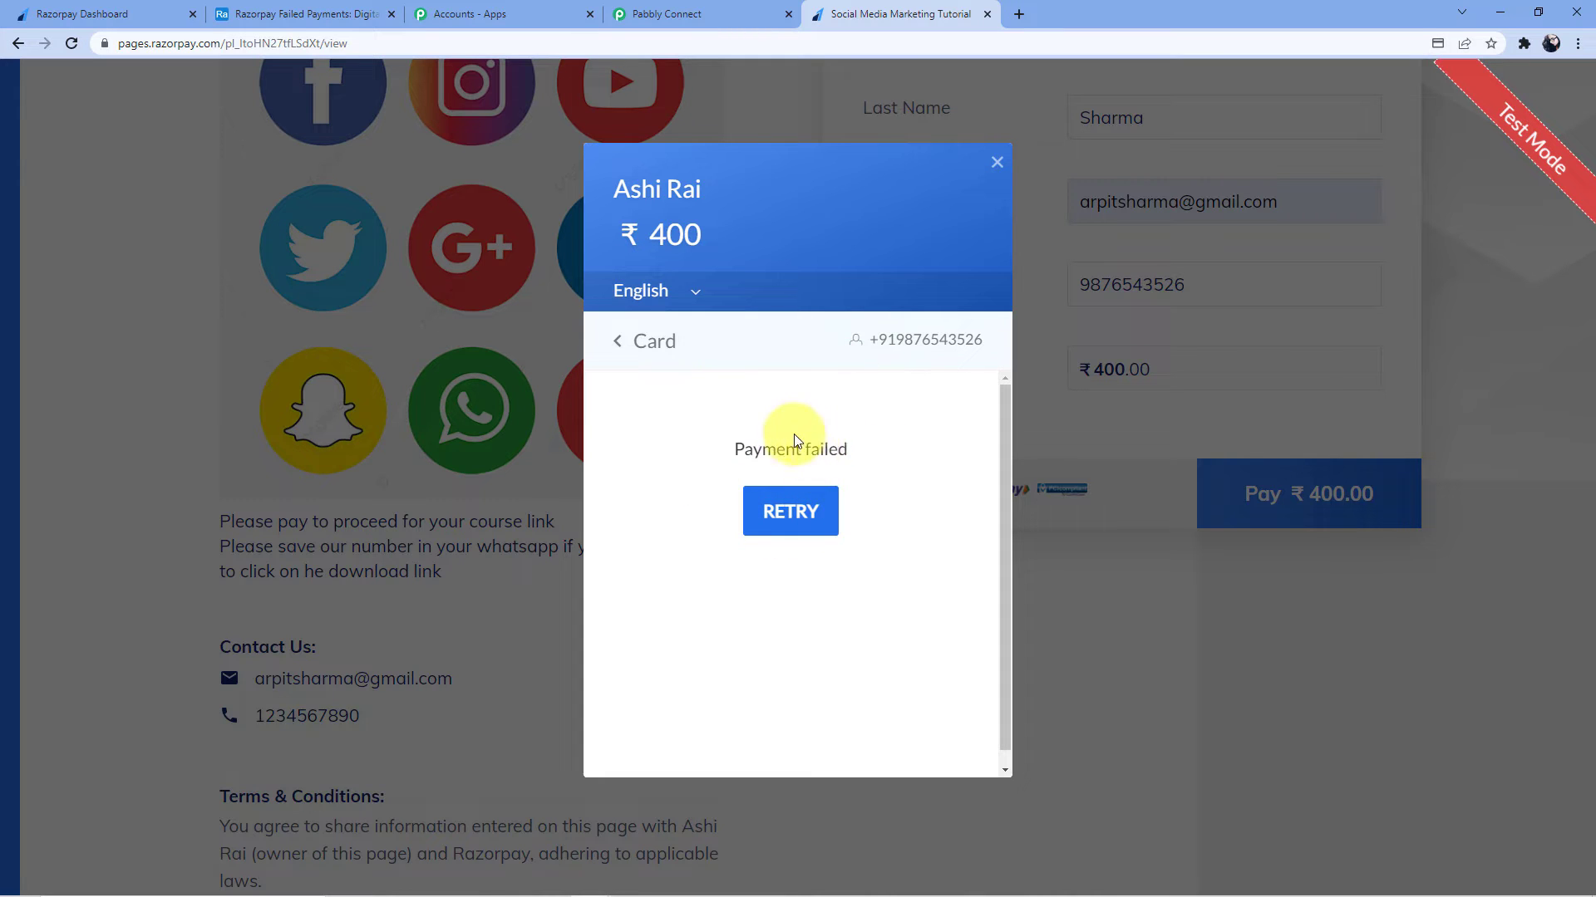
Re-capture the webhook response and check the captured payment.failed event value
left_click(725, 15)
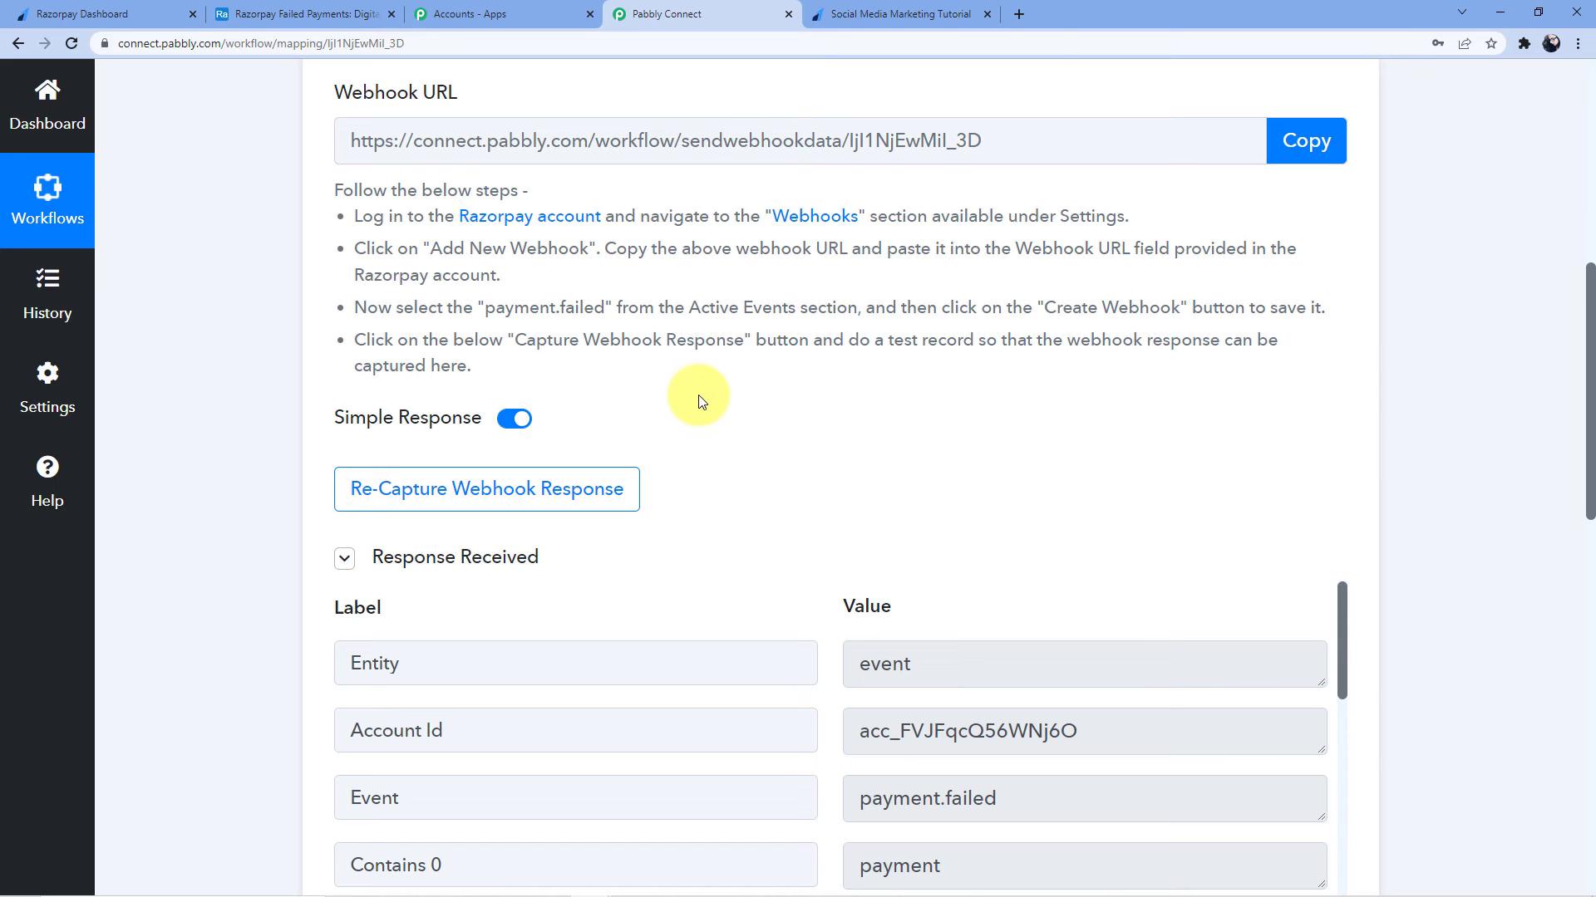
scroll(699, 401, "down", 2)
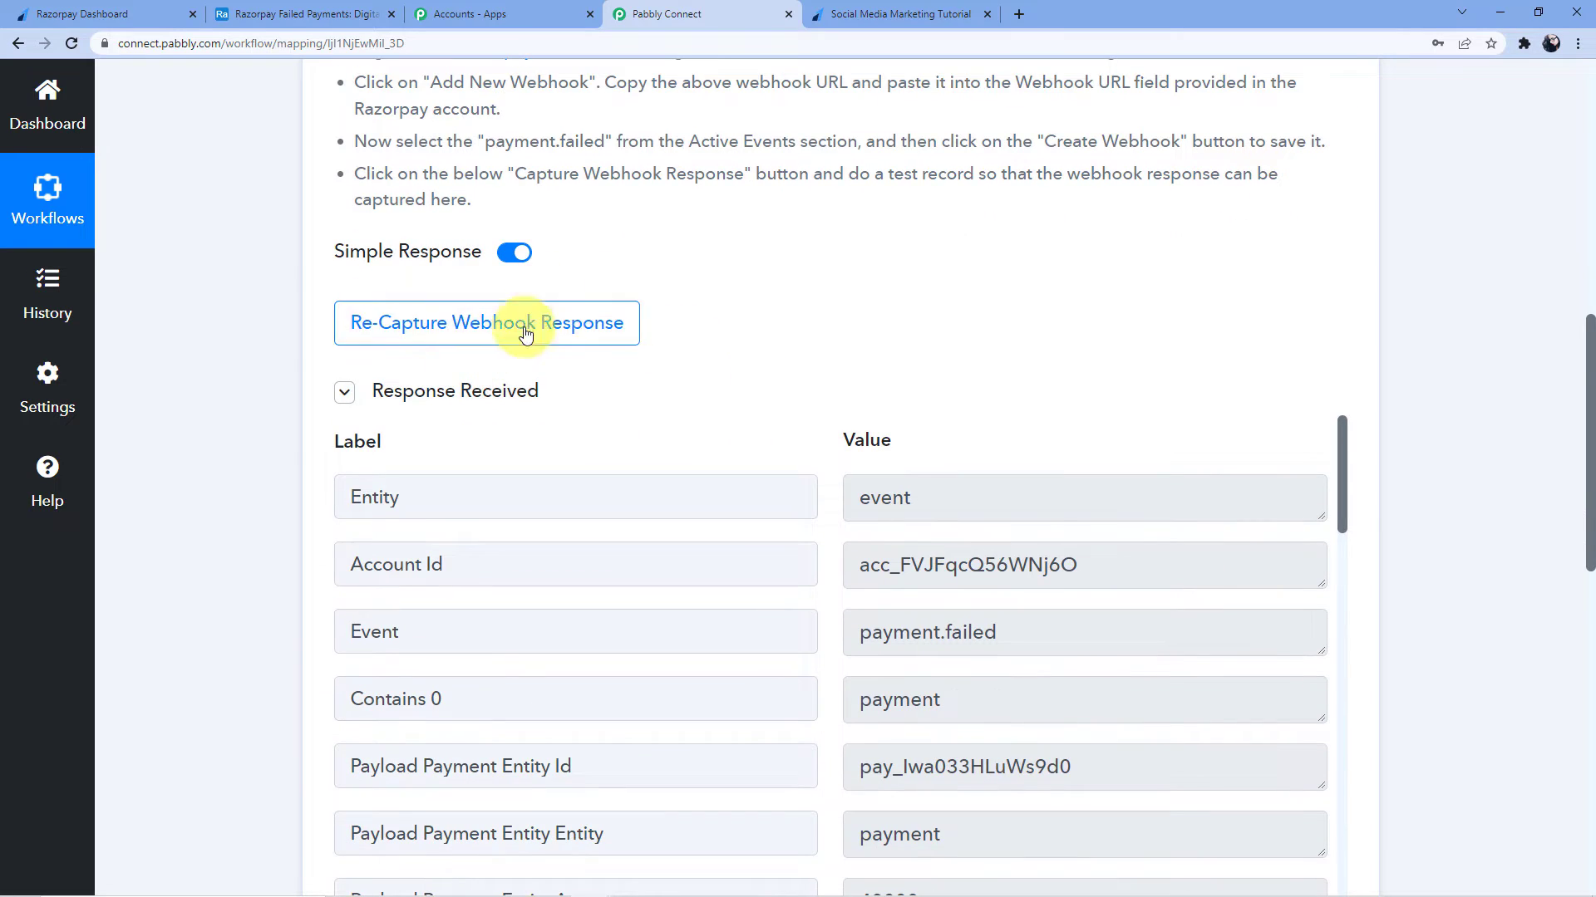
left_click(463, 323)
scroll(702, 277, "down", 2)
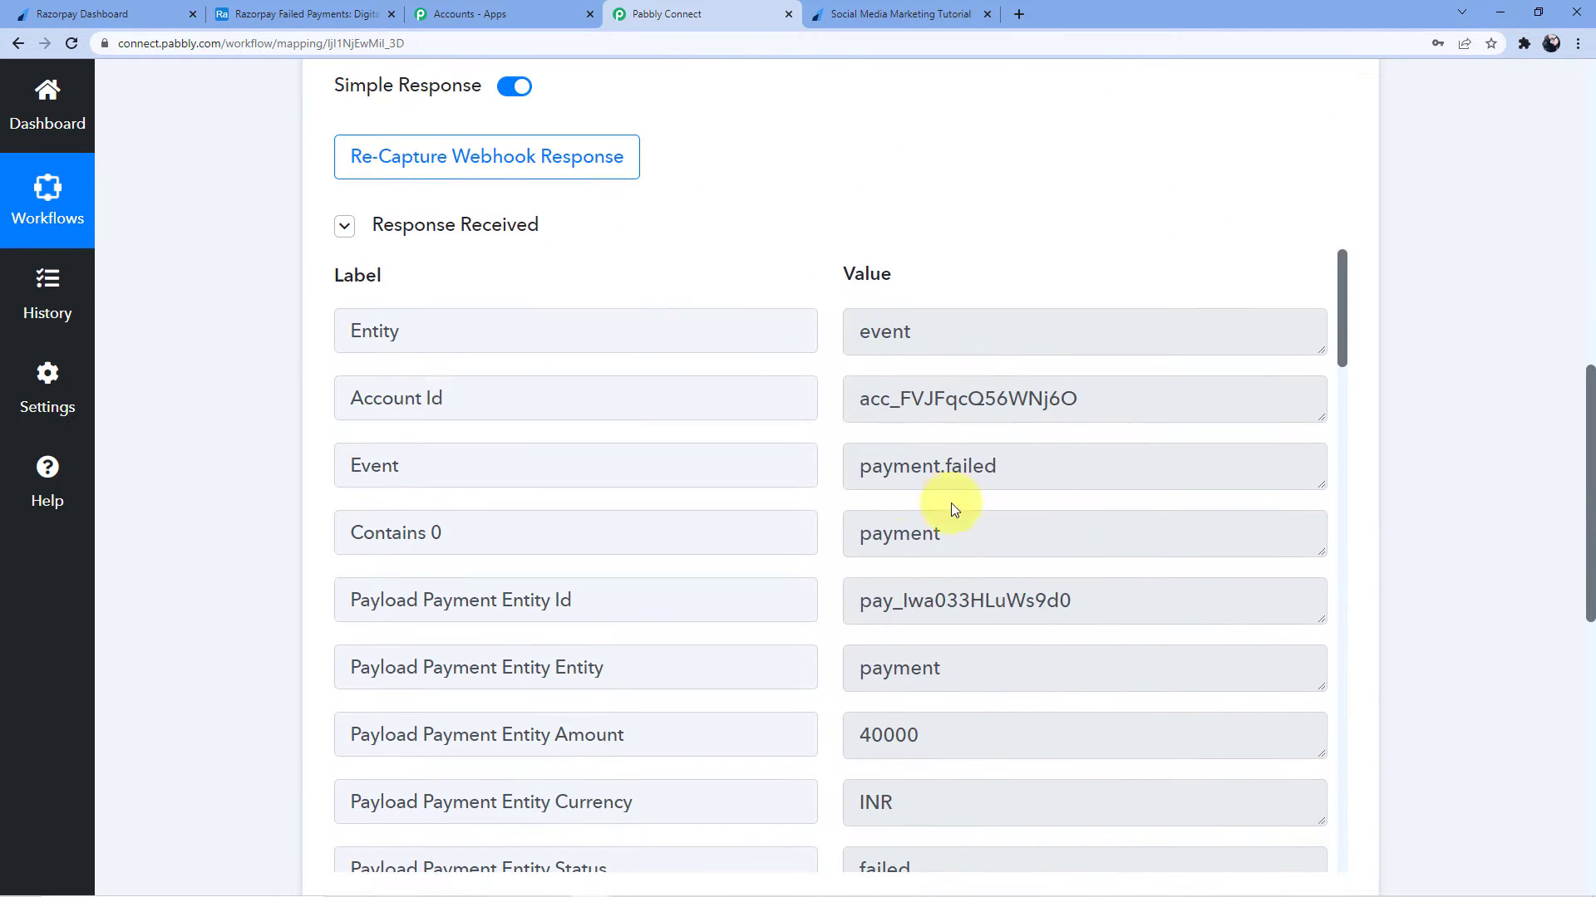
left_click_drag(867, 465, 1012, 460)
left_click(1044, 456)
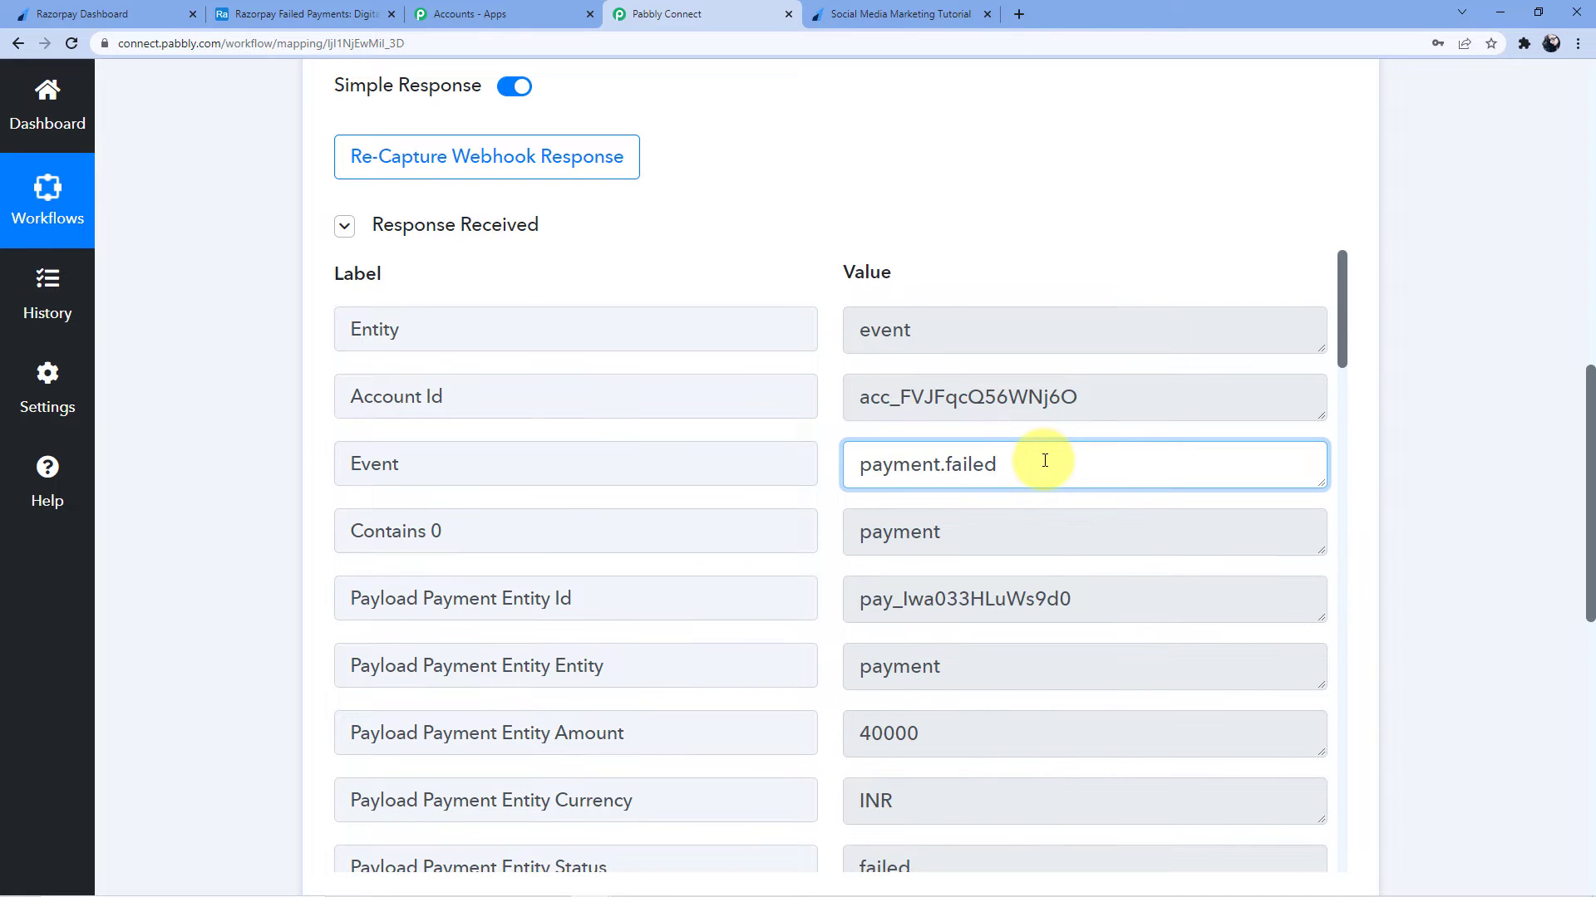
Check the captured e-mail, contact number, and first and last name values
scroll(955, 488, "down", 3)
scroll(955, 488, "down", 13)
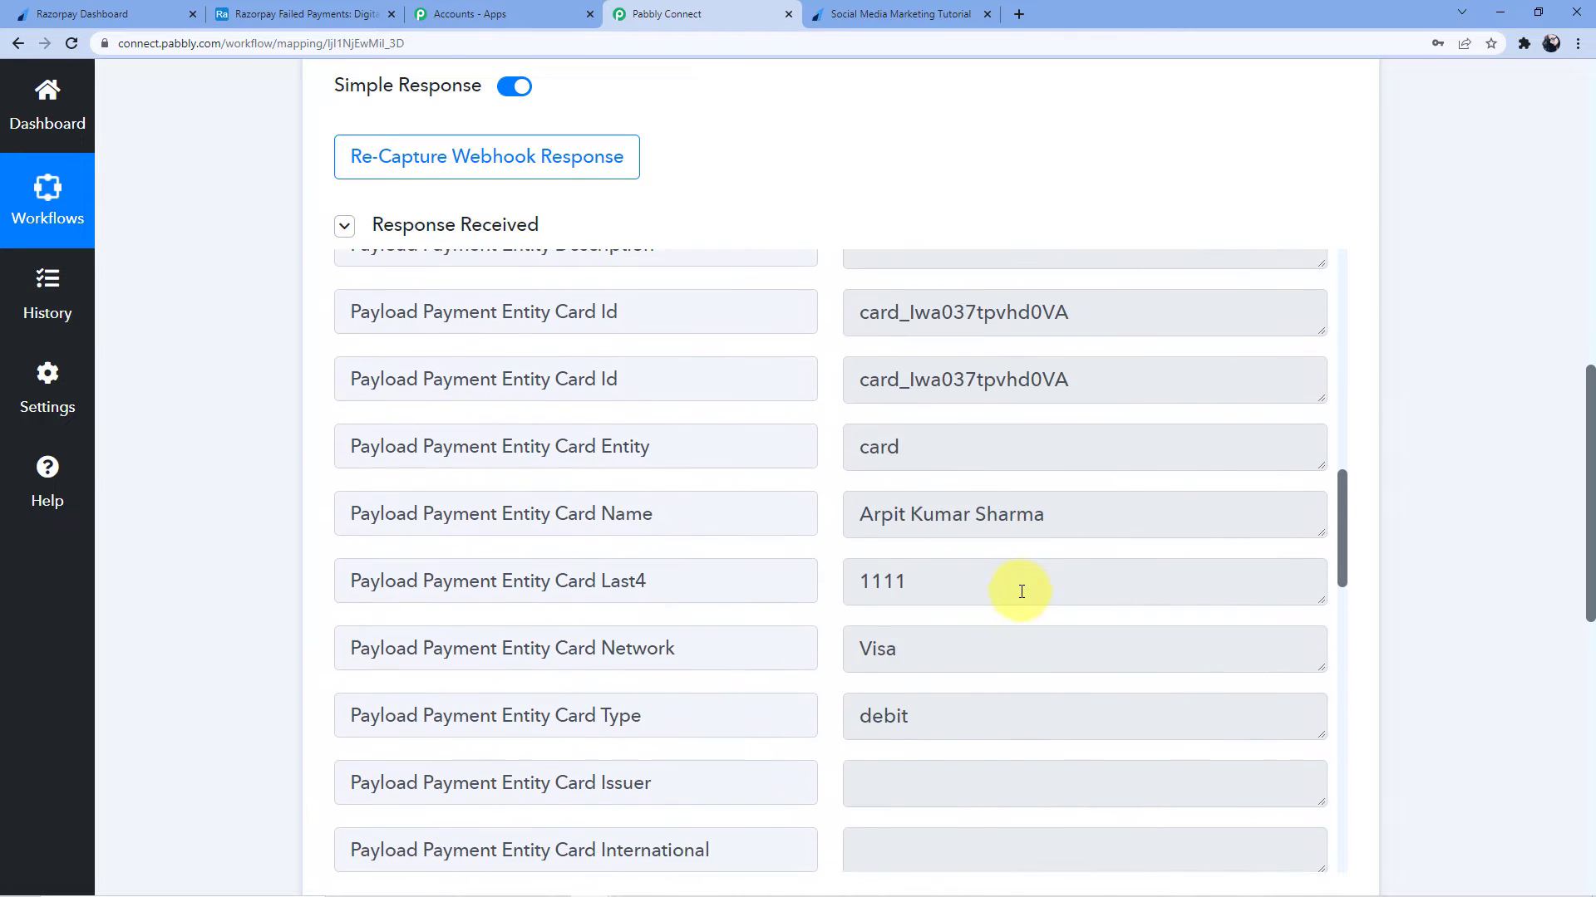
scroll(915, 540, "down", 8)
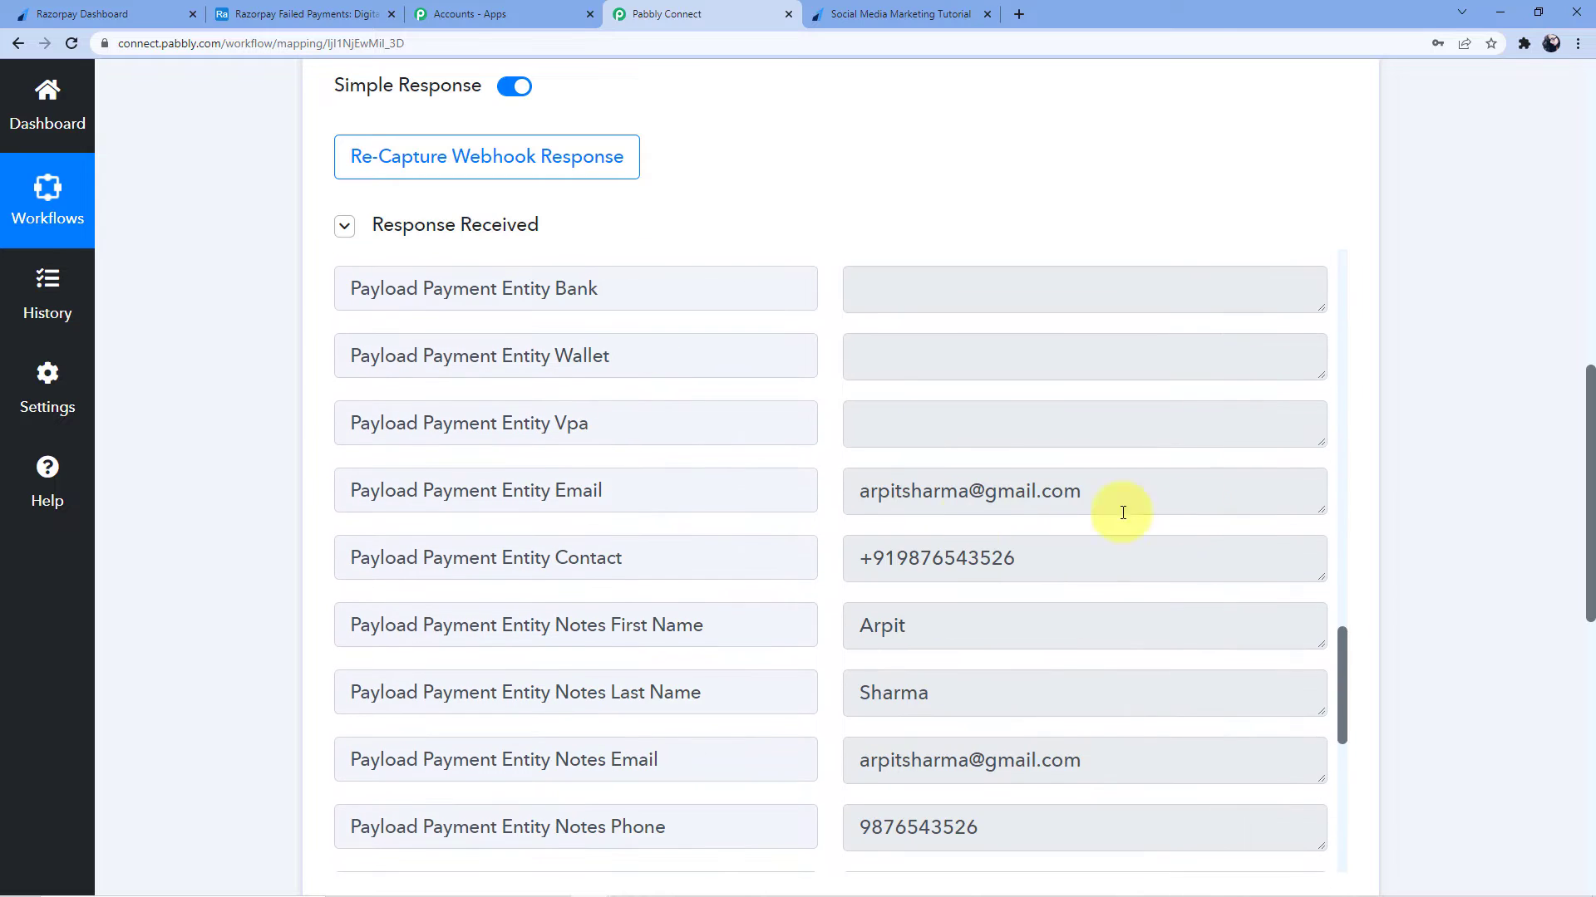
scroll(1485, 459, "down", 2)
left_click_drag(855, 329, 1125, 348)
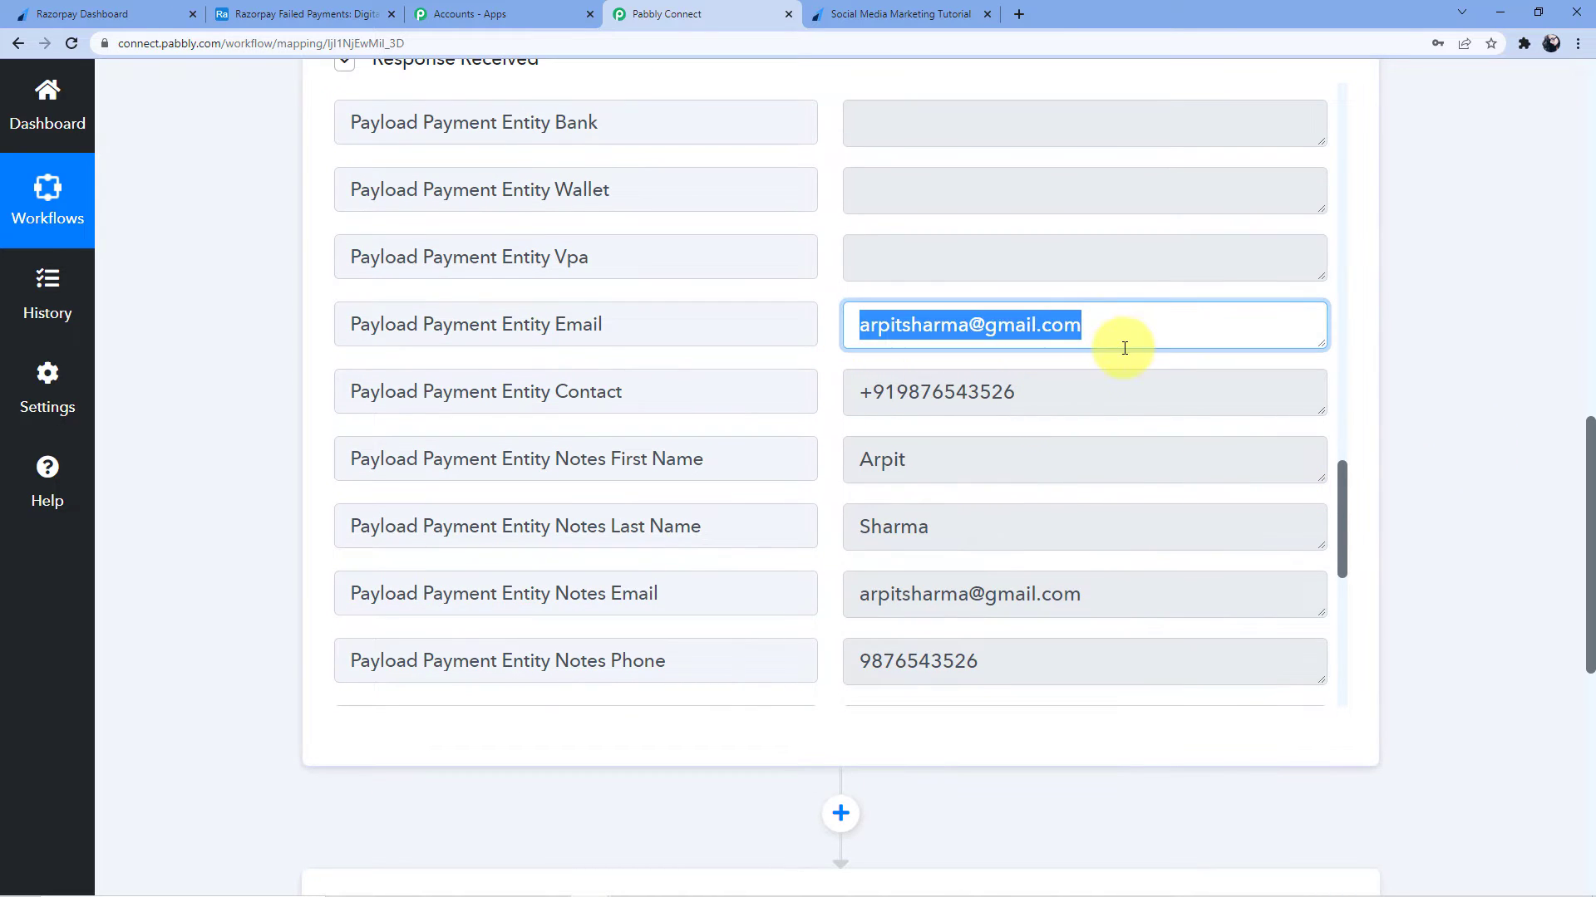
left_click_drag(857, 392, 1079, 399)
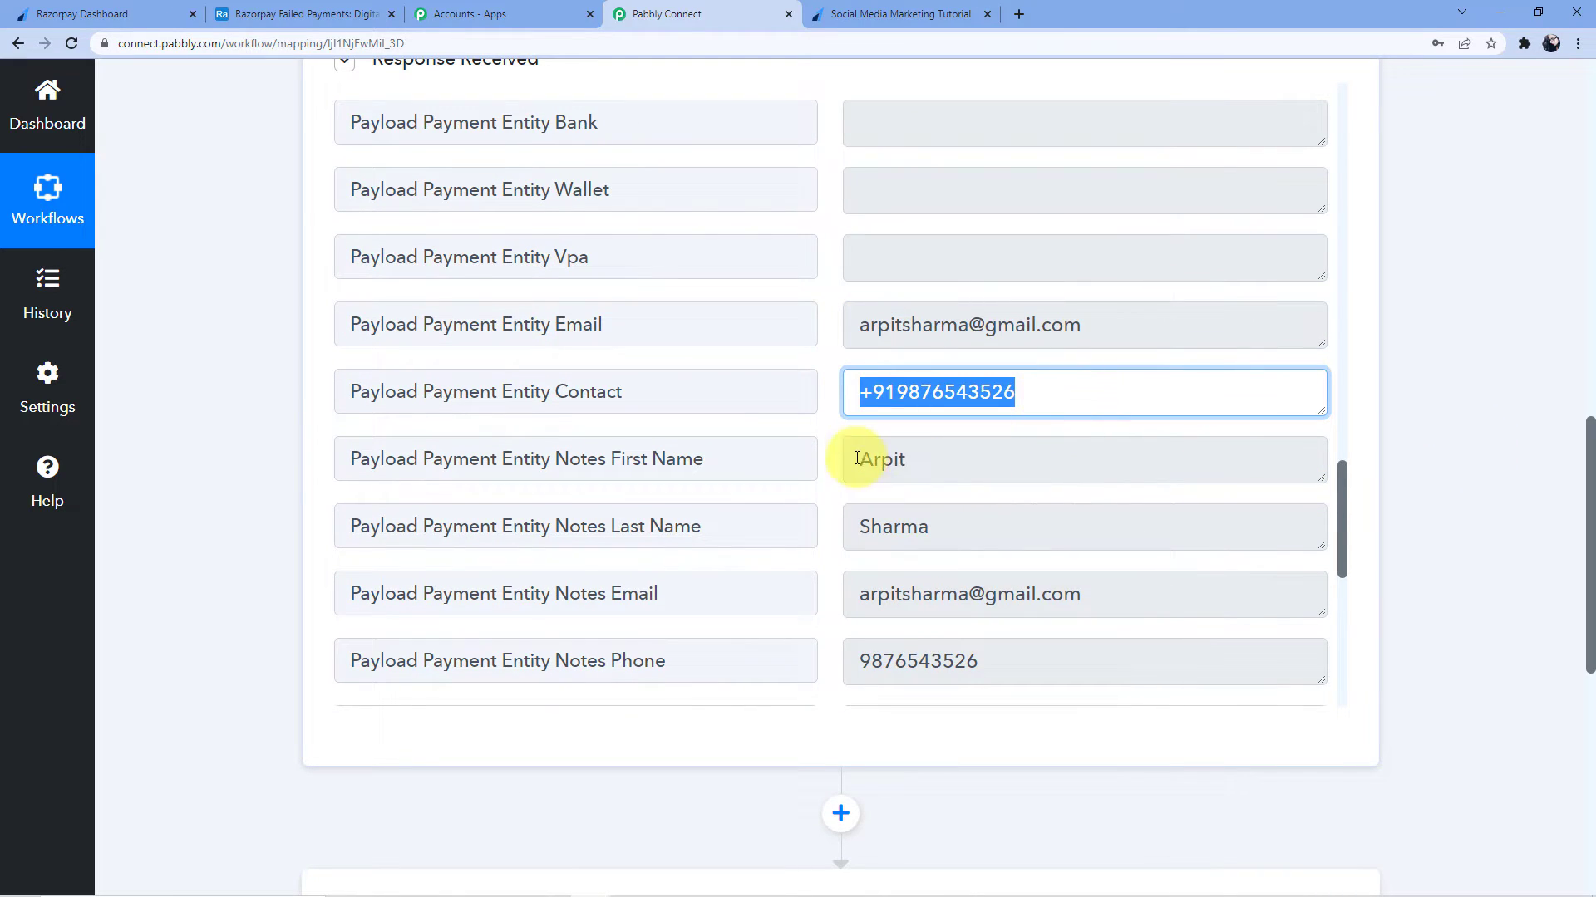
left_click_drag(857, 459, 886, 458)
left_click_drag(857, 526, 968, 545)
scroll(914, 532, "down", 2)
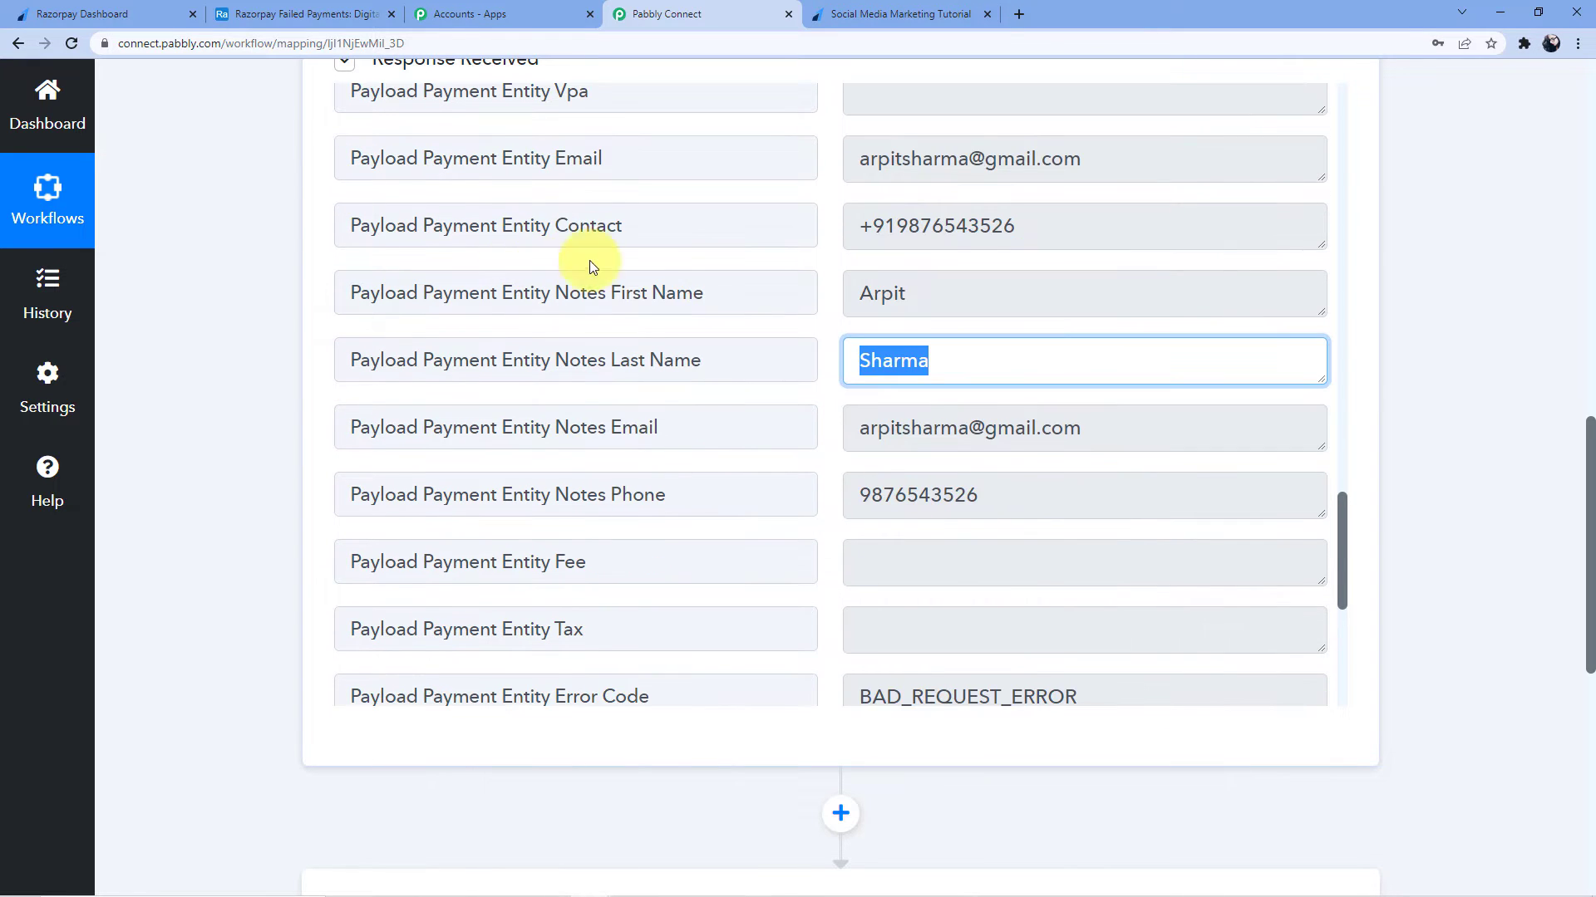
Look at the Razorpay Failed Payments table in Airtable, then return to the workflow
left_click(299, 14)
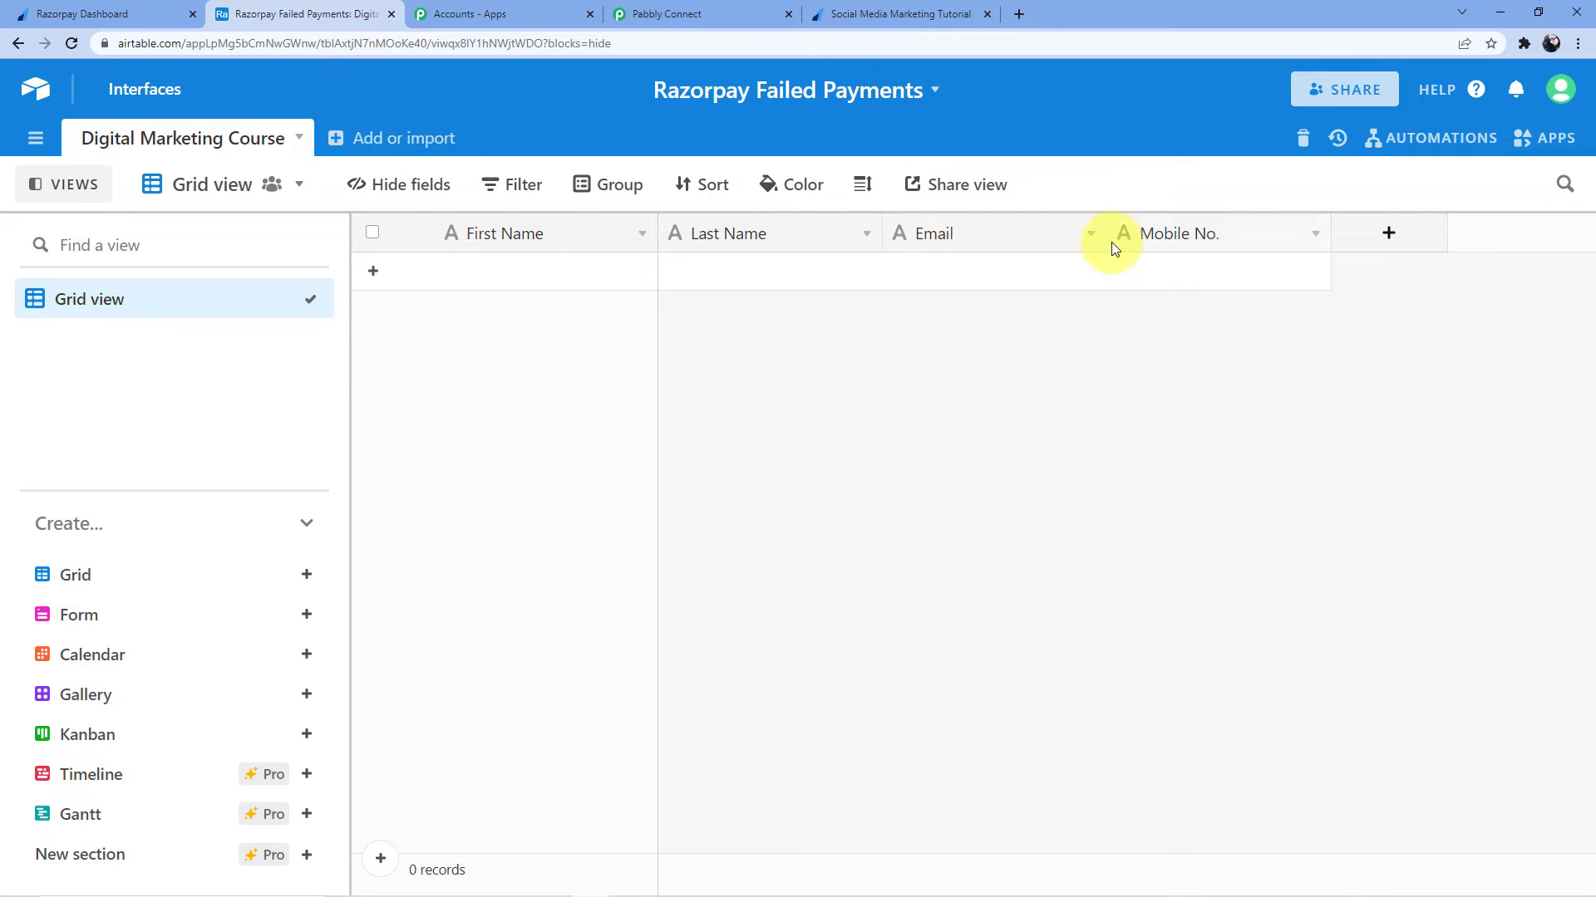
left_click(656, 14)
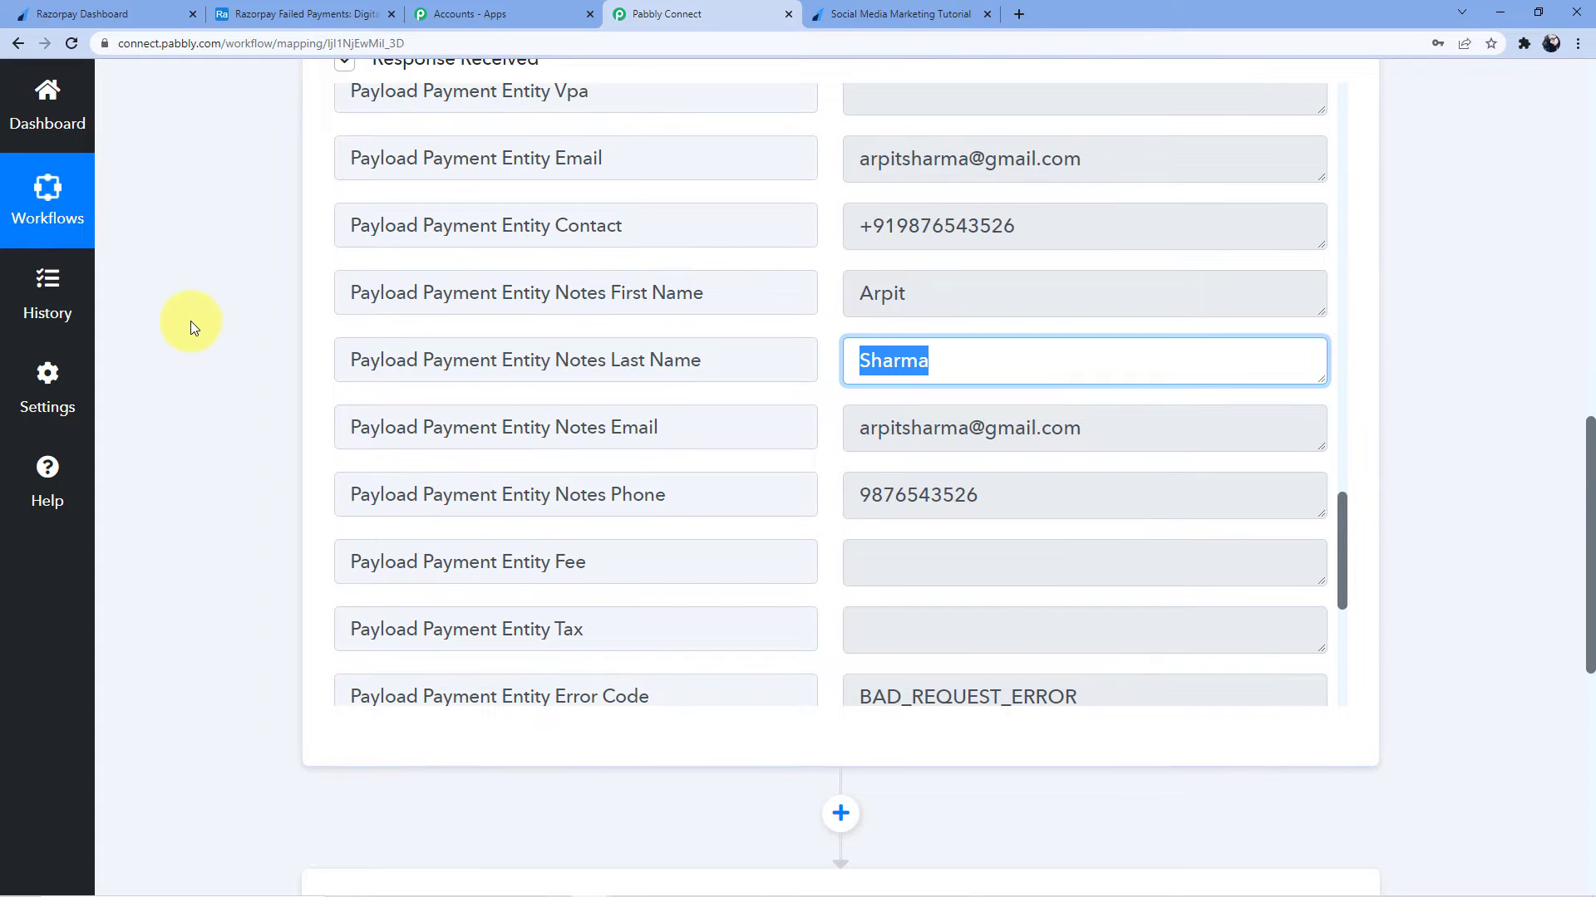
scroll(191, 321, "down", 8)
Search 'Airt', choose Airtable with the Create Record action event, and add a new account connection
left_click(590, 298)
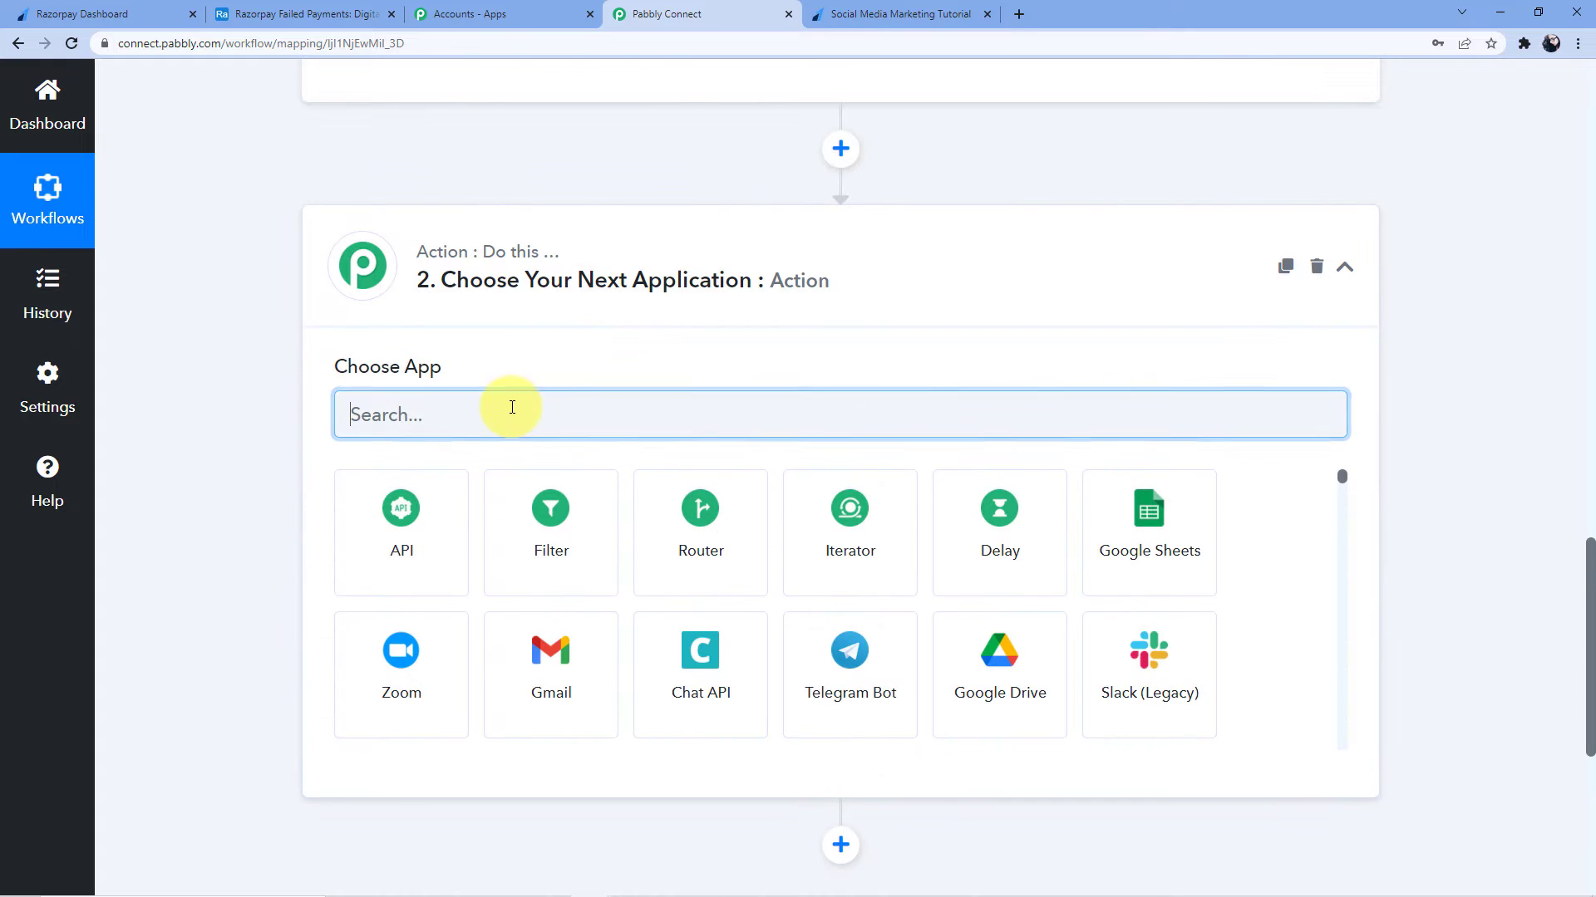
type("Airt")
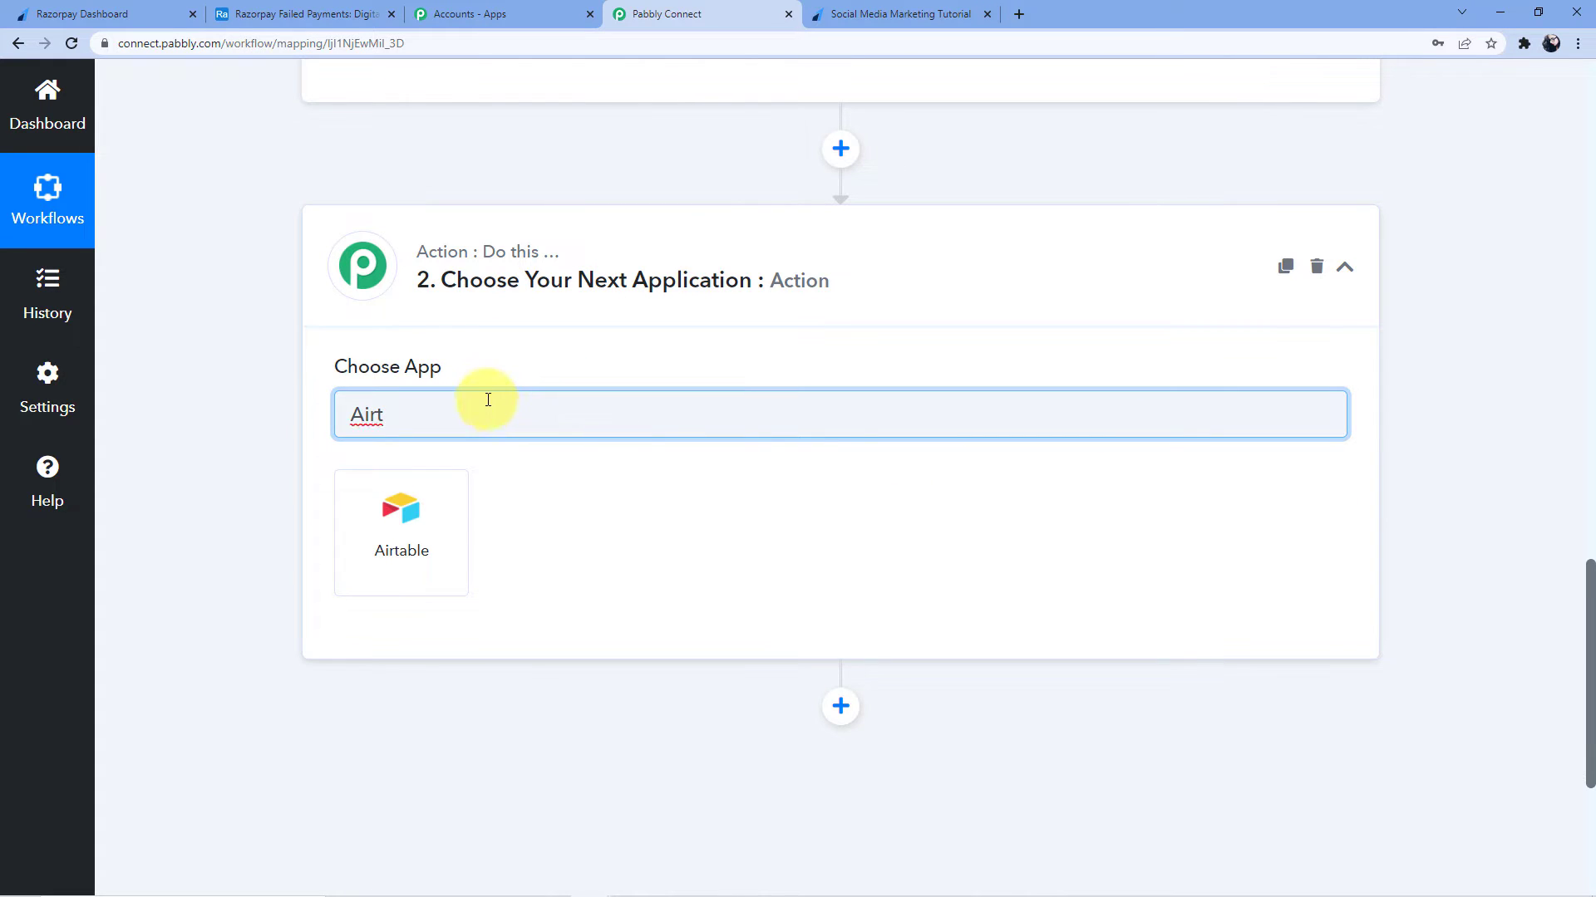
left_click(402, 505)
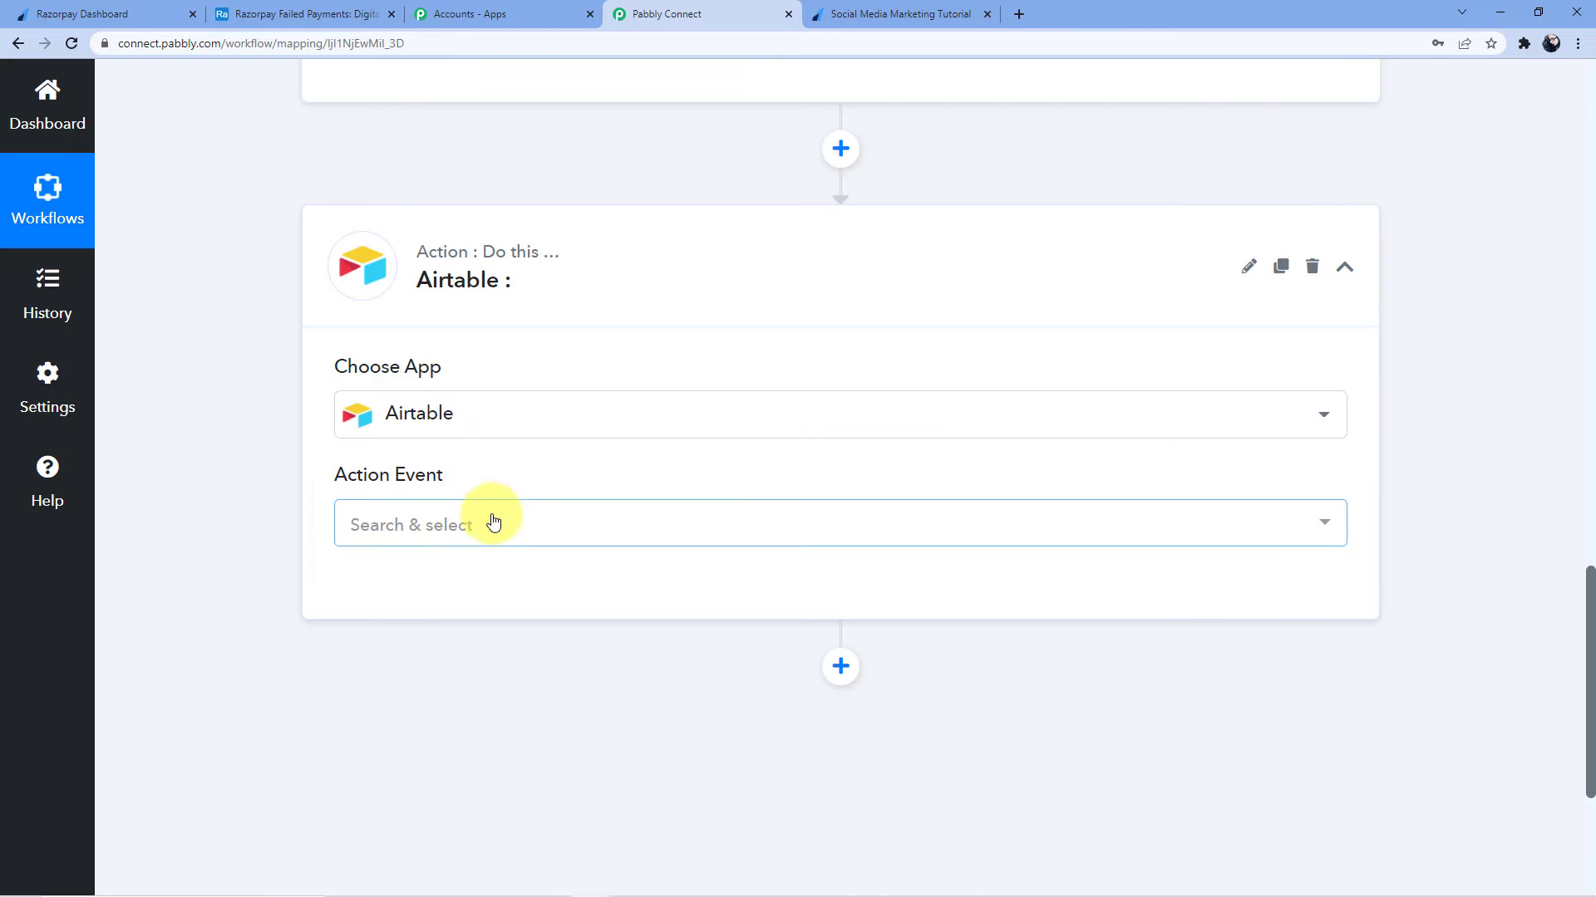
left_click(509, 529)
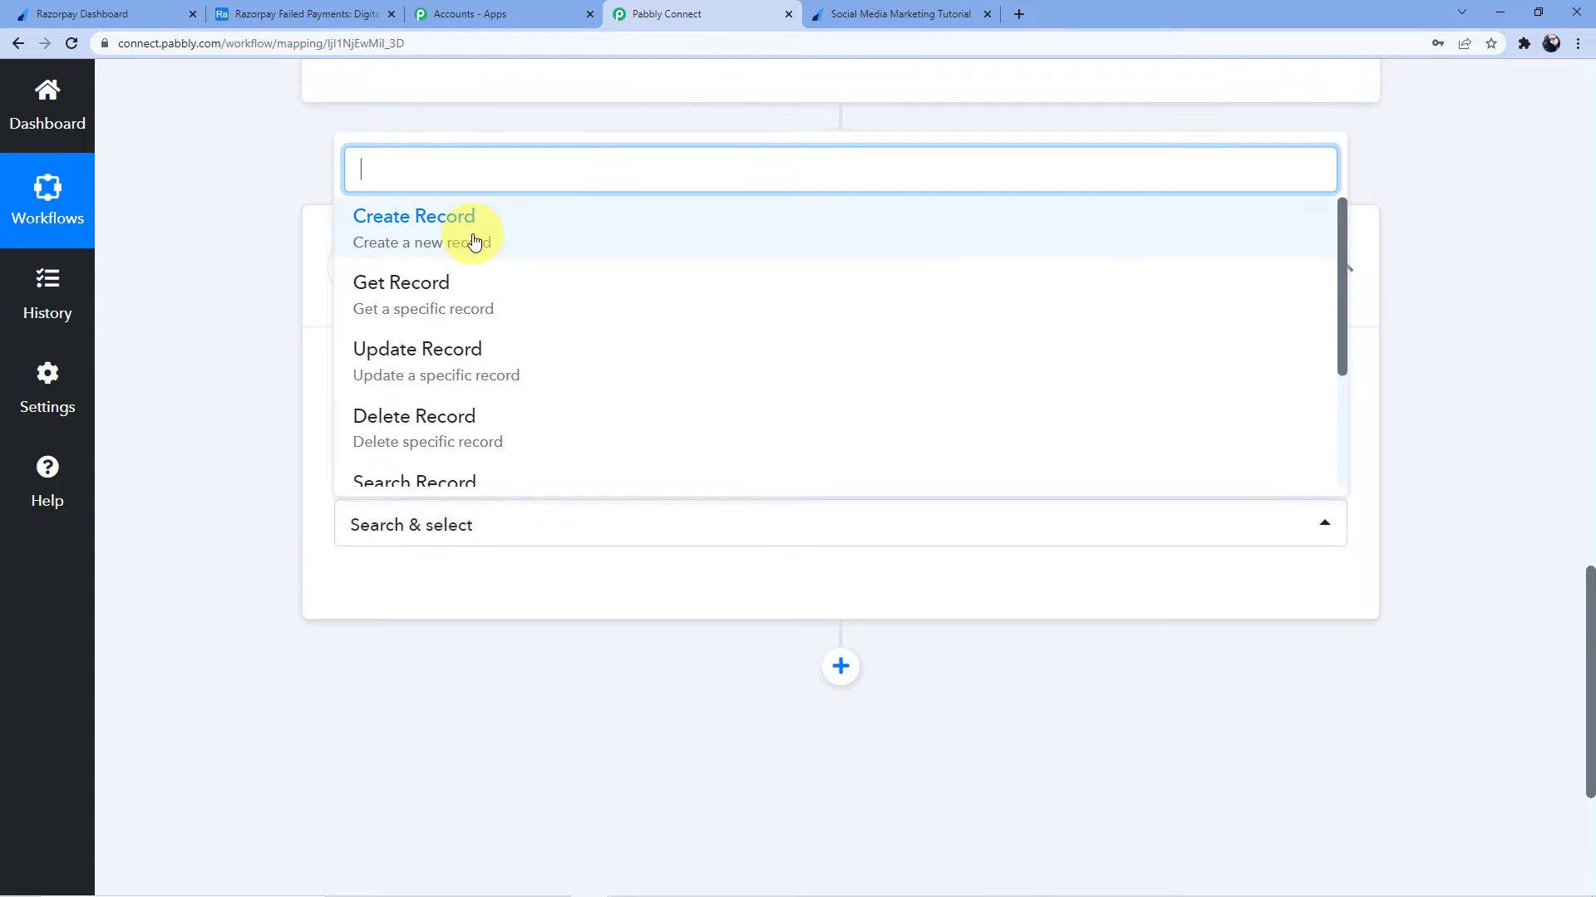
left_click(472, 232)
left_click(357, 607)
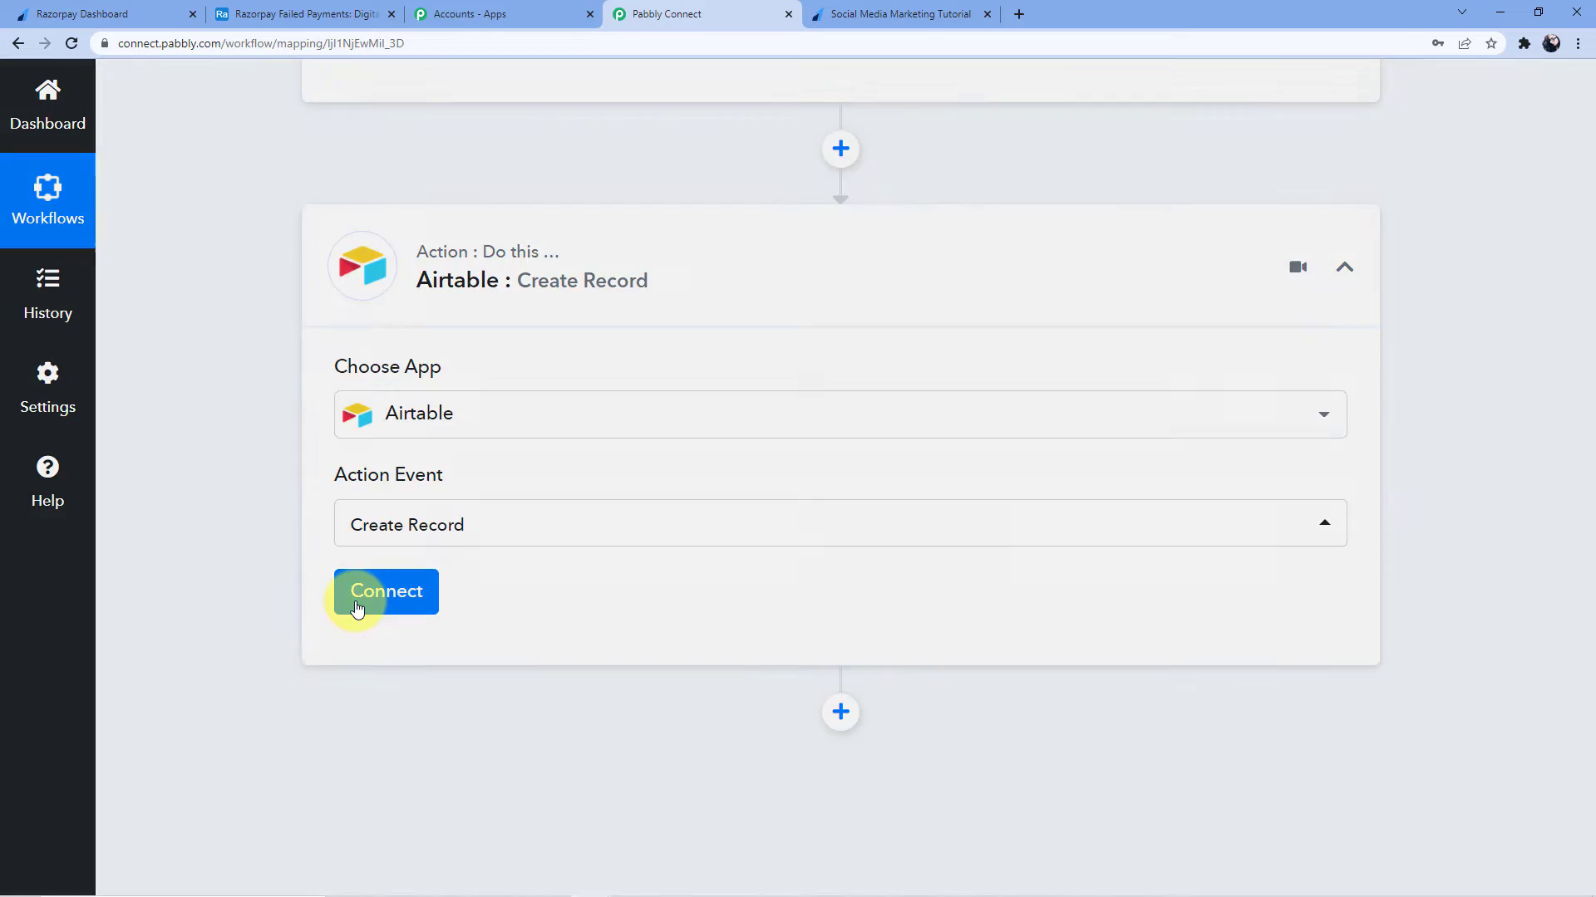
left_click(841, 324)
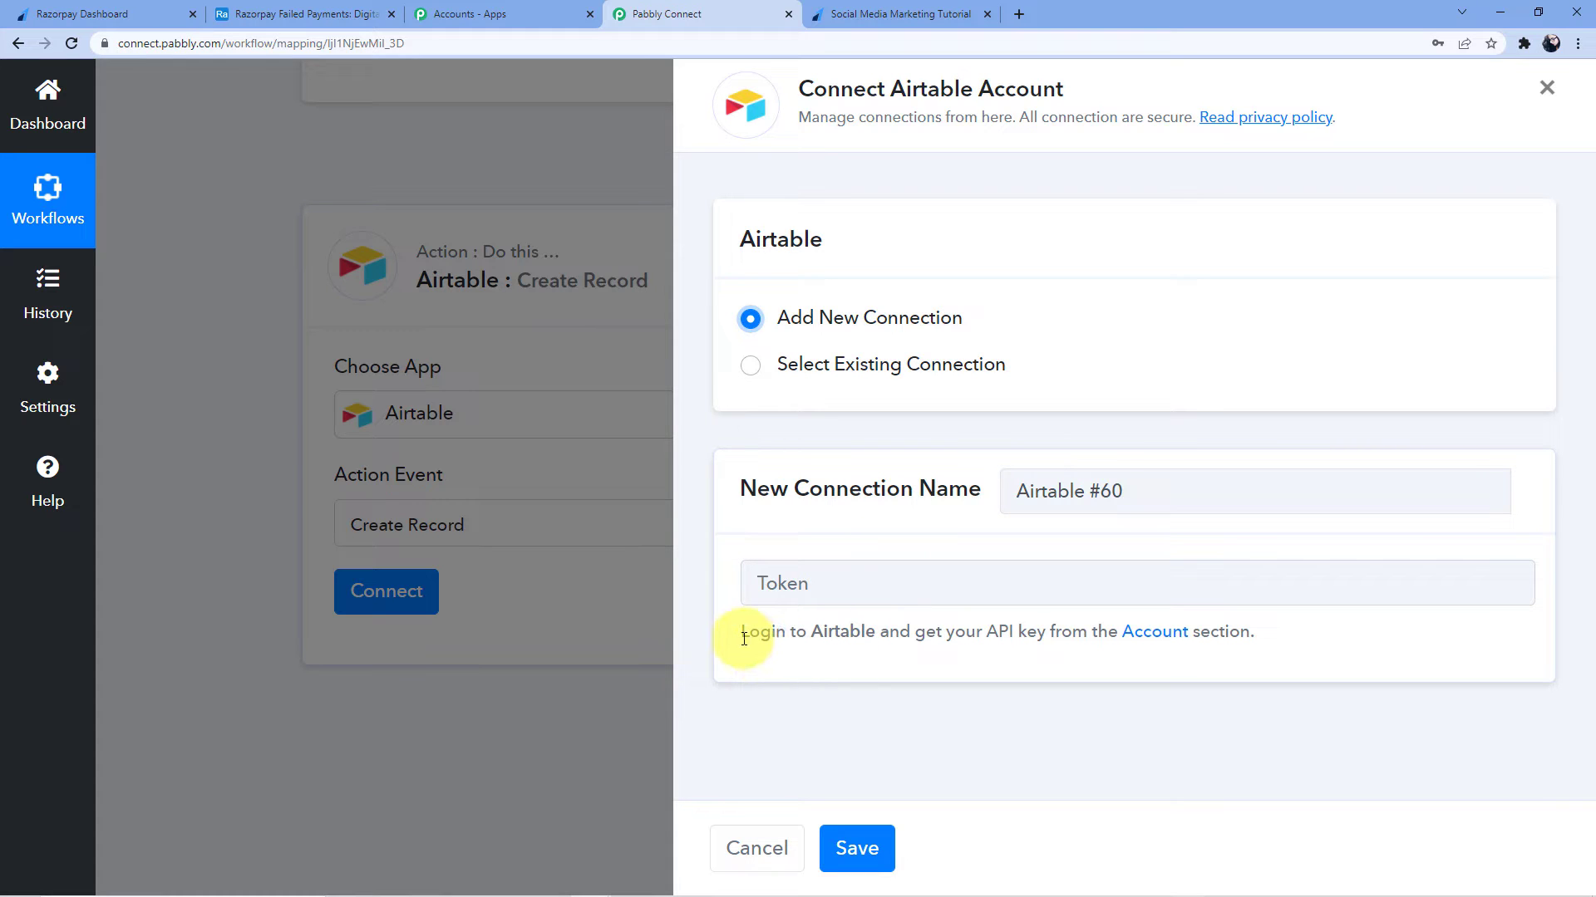
Copy the personal API key from the Airtable account page
left_click_drag(744, 638, 877, 645)
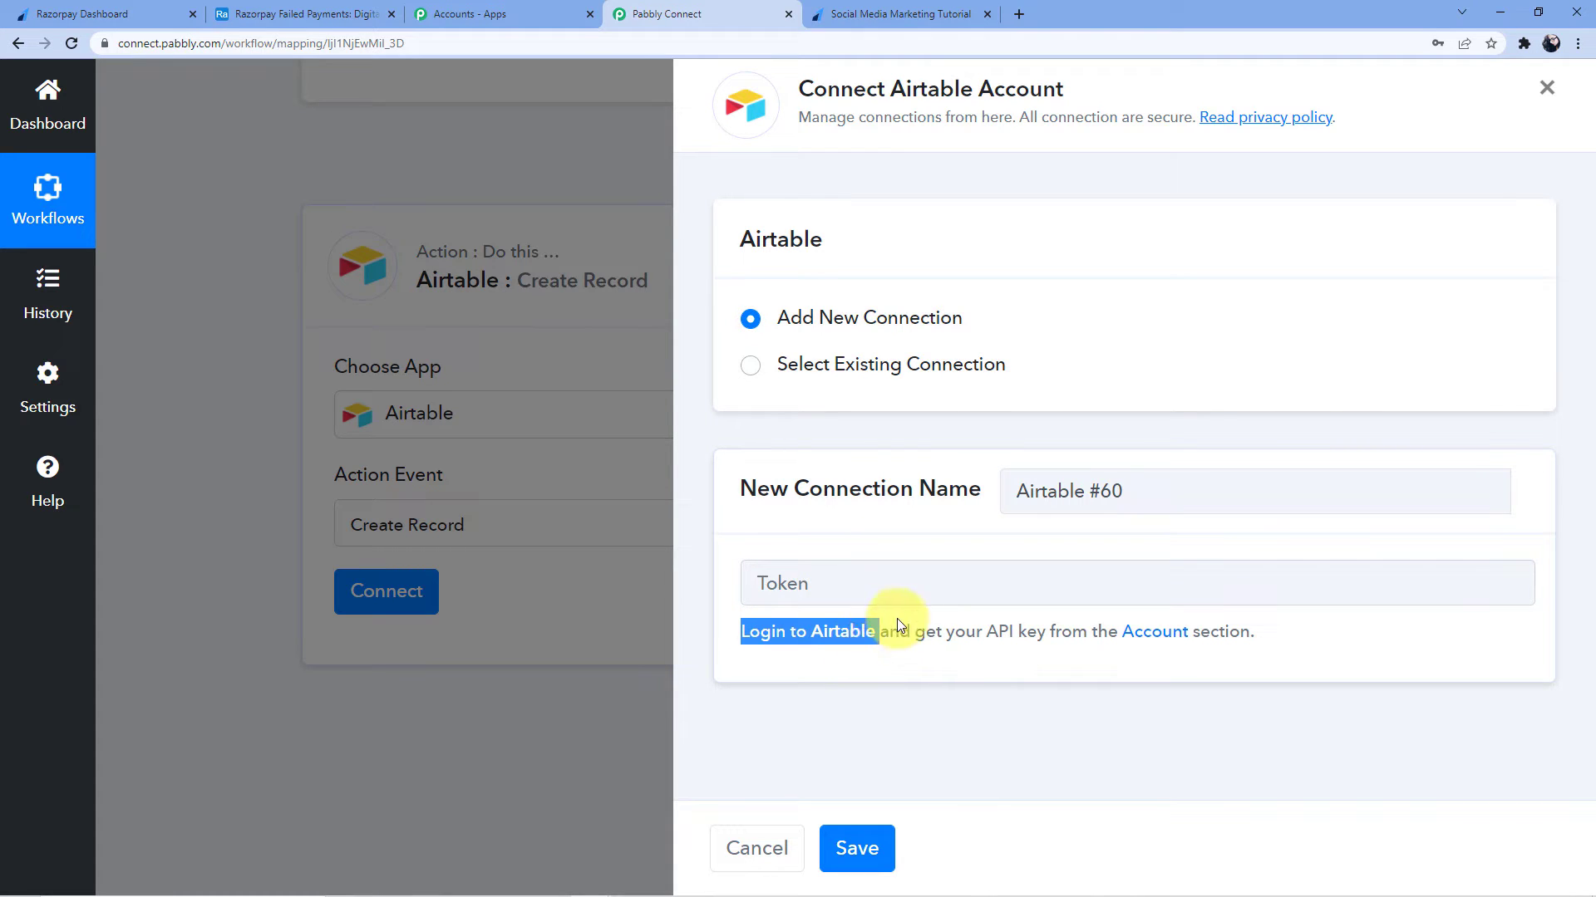
left_click_drag(975, 633, 1251, 633)
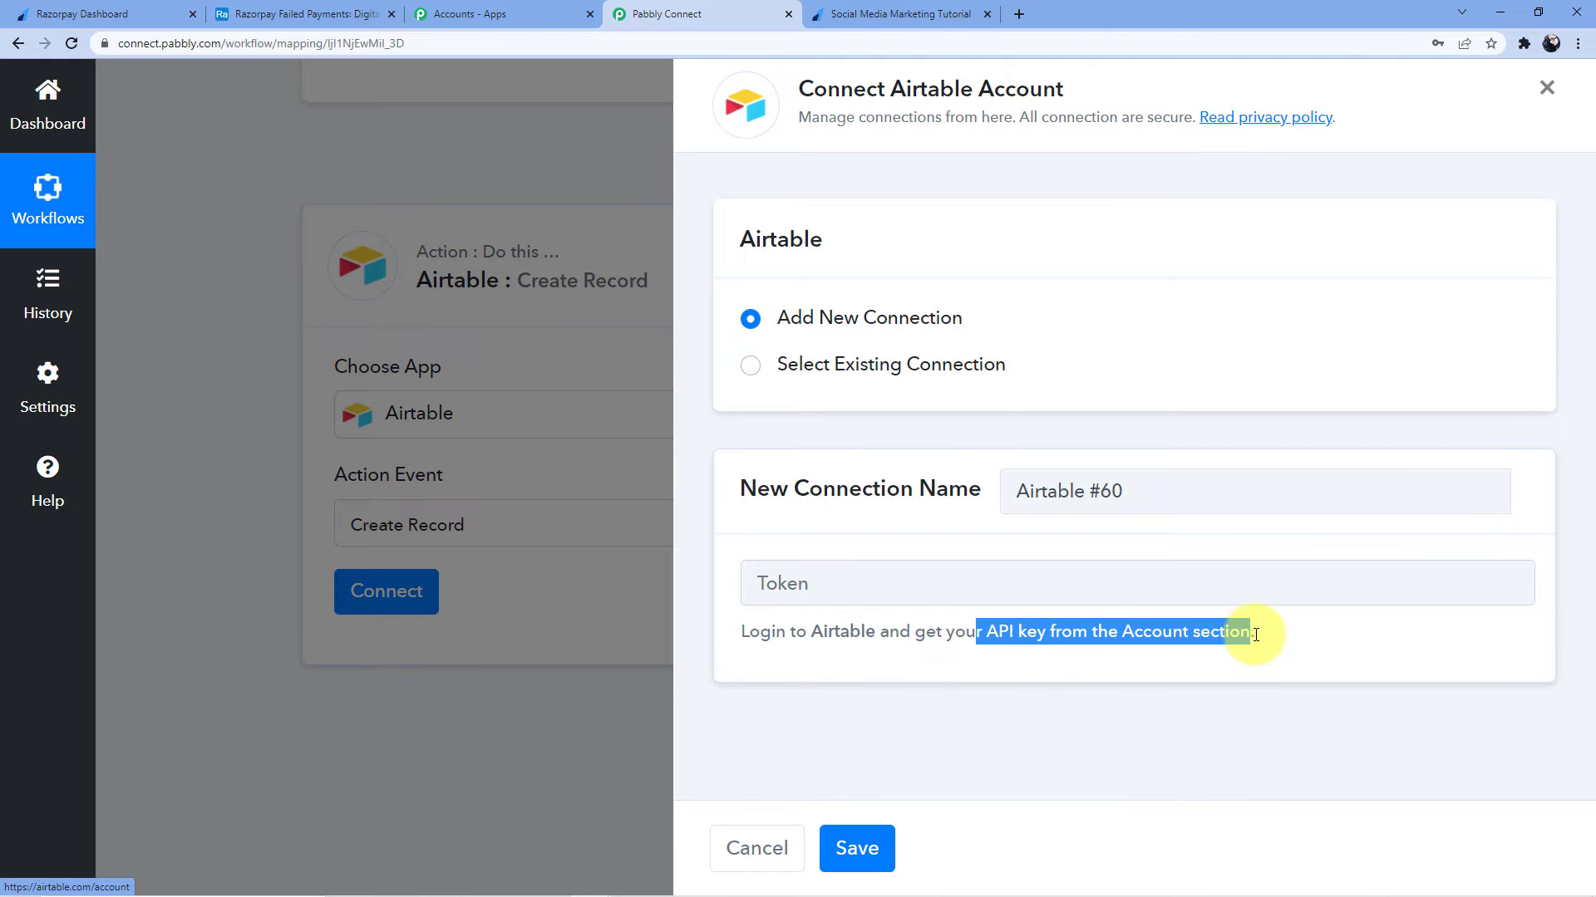
left_click(1121, 697)
left_click(300, 5)
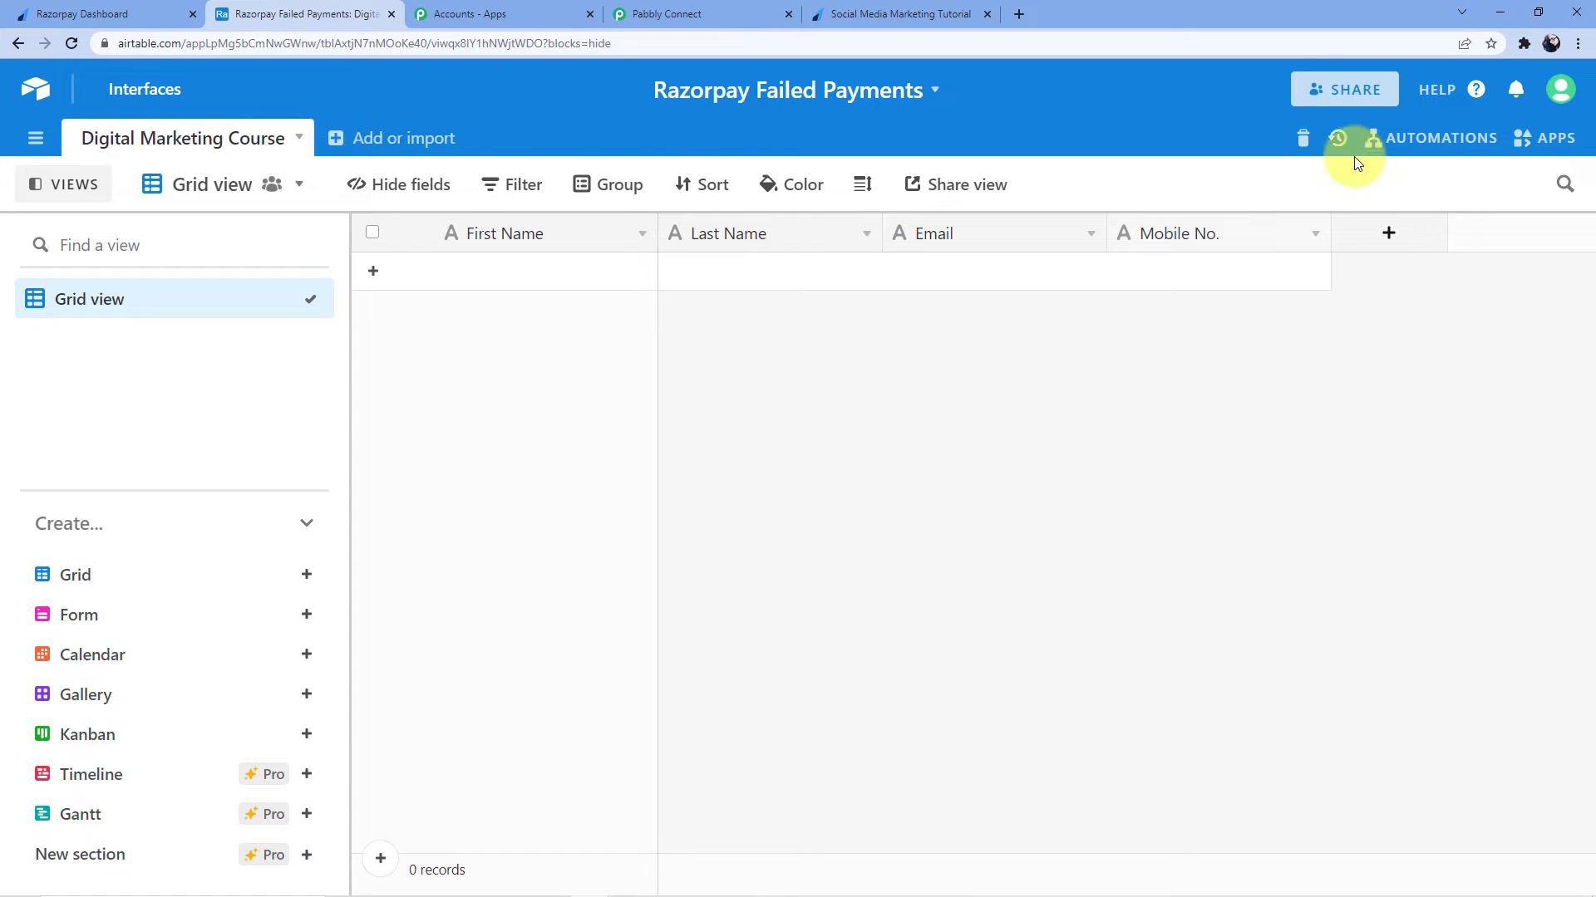
left_click(1558, 89)
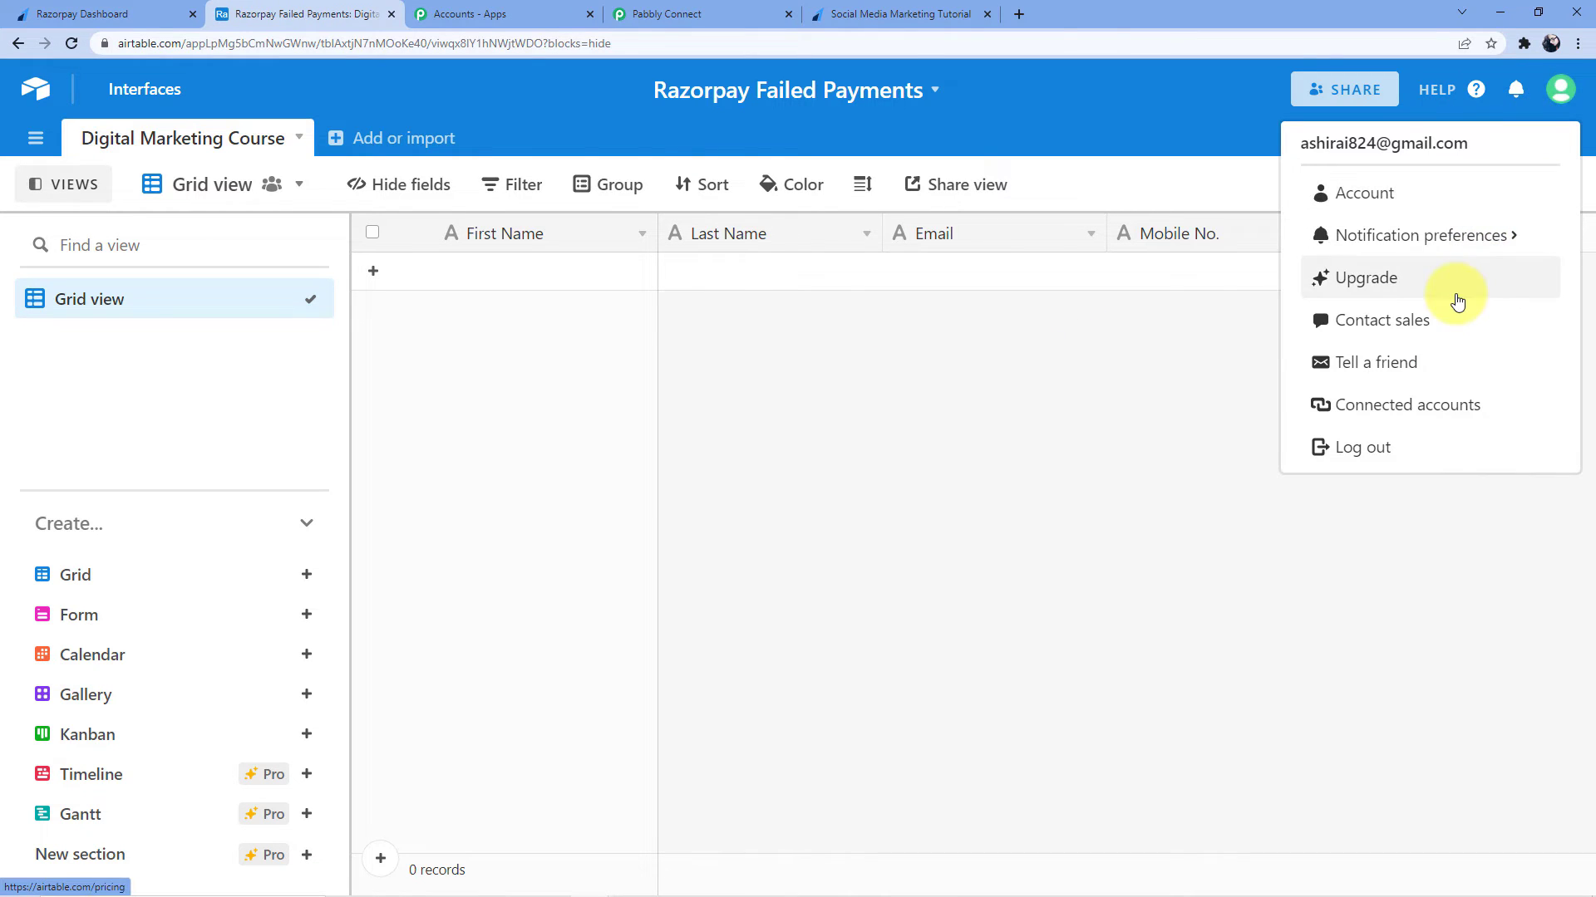
left_click(1399, 211)
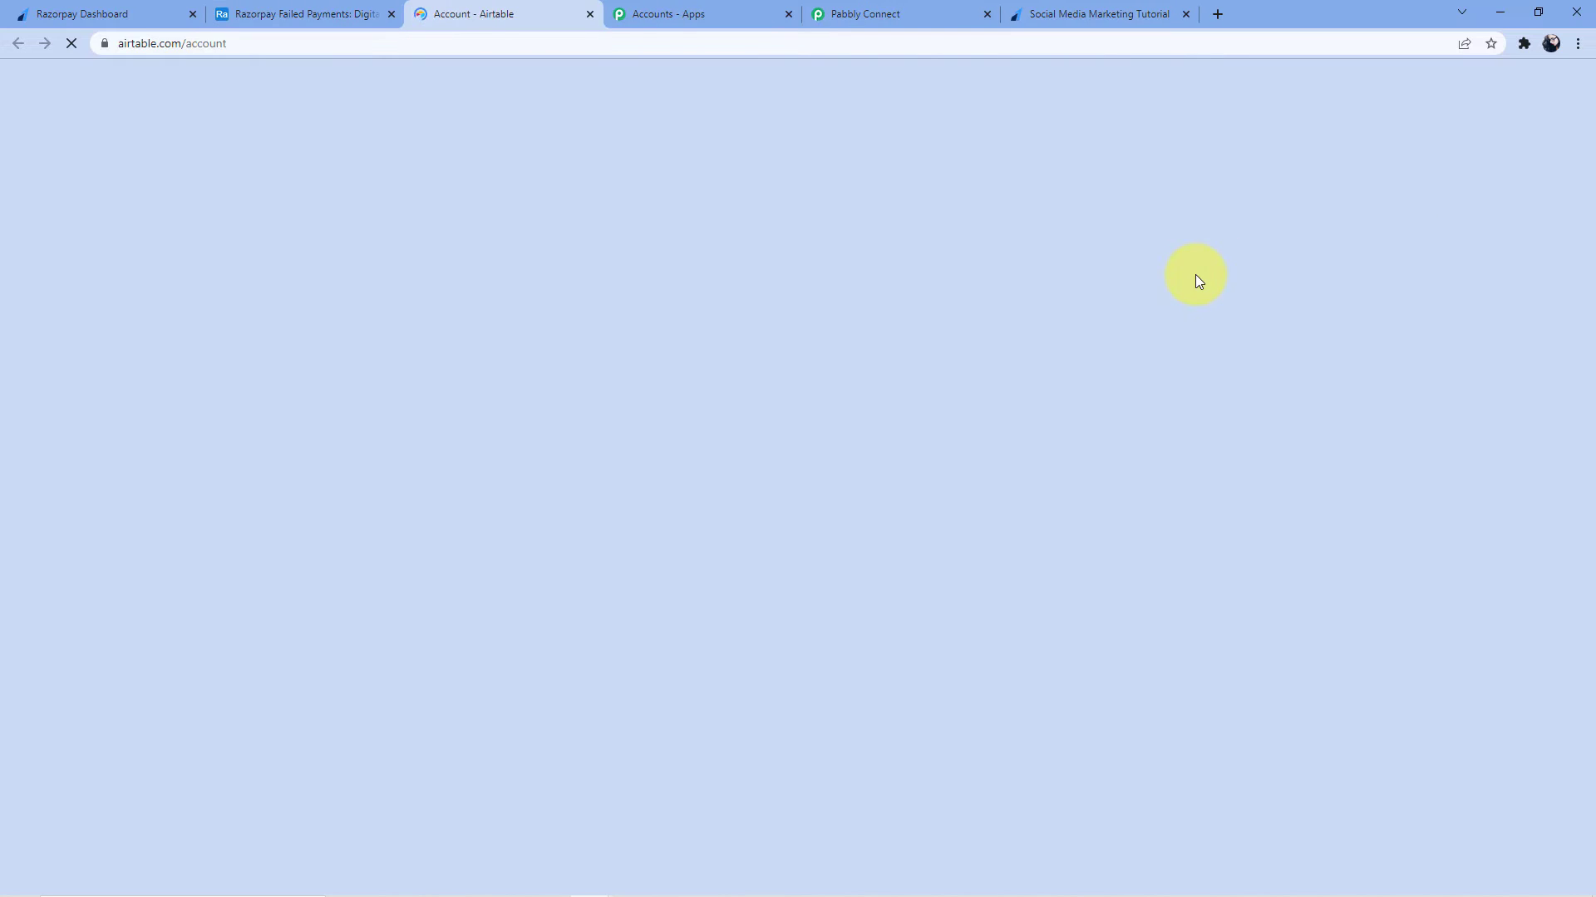
scroll(680, 333, "down", 6)
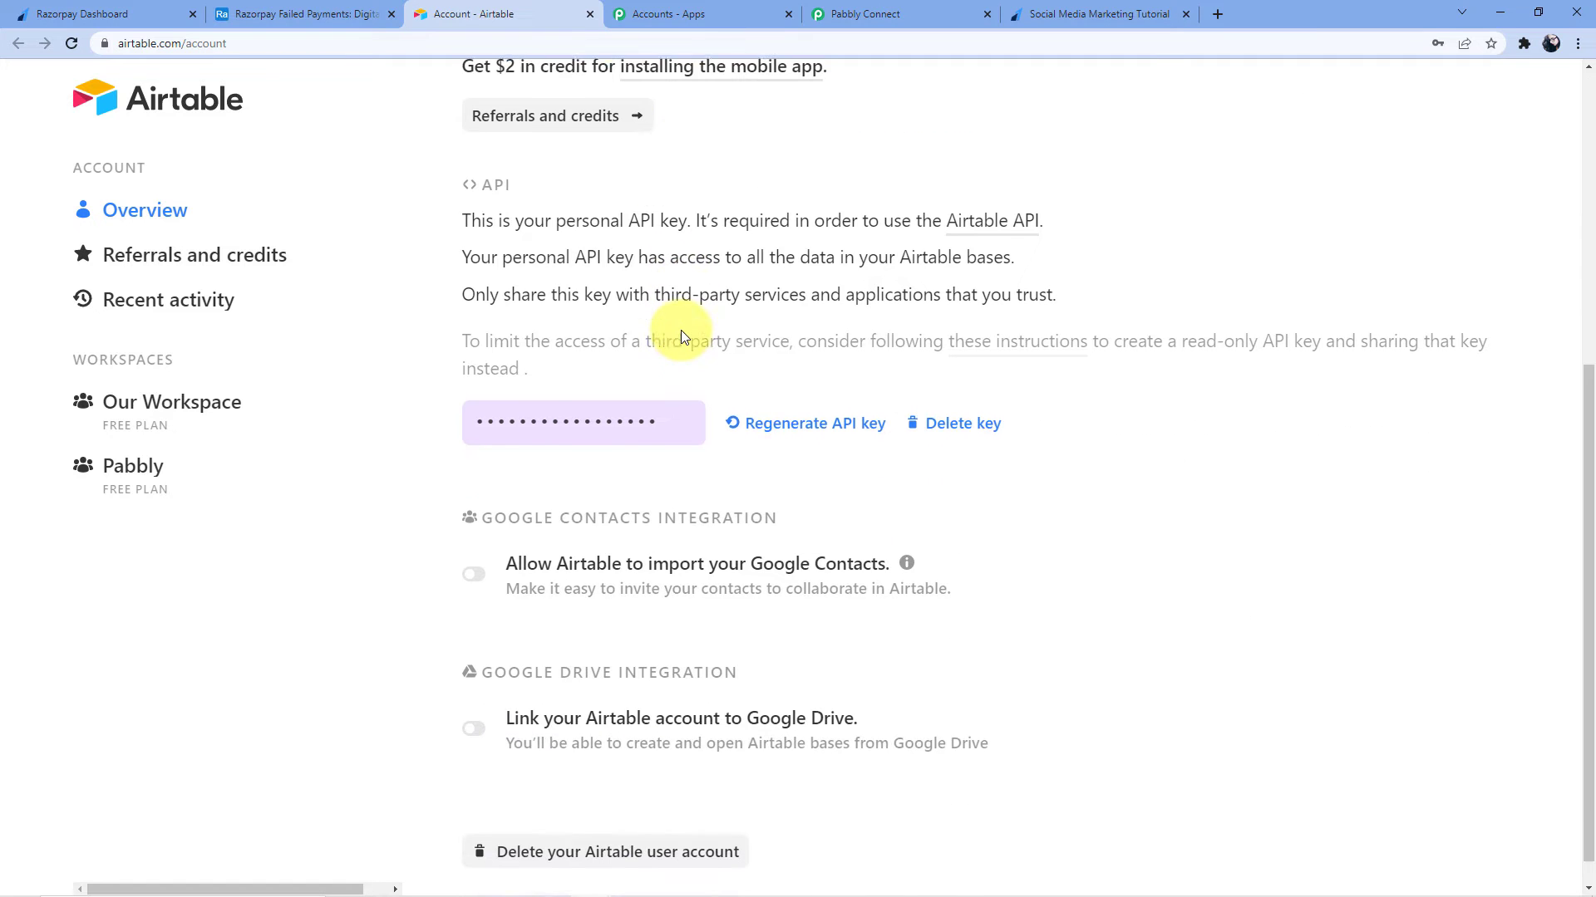
left_click(641, 419)
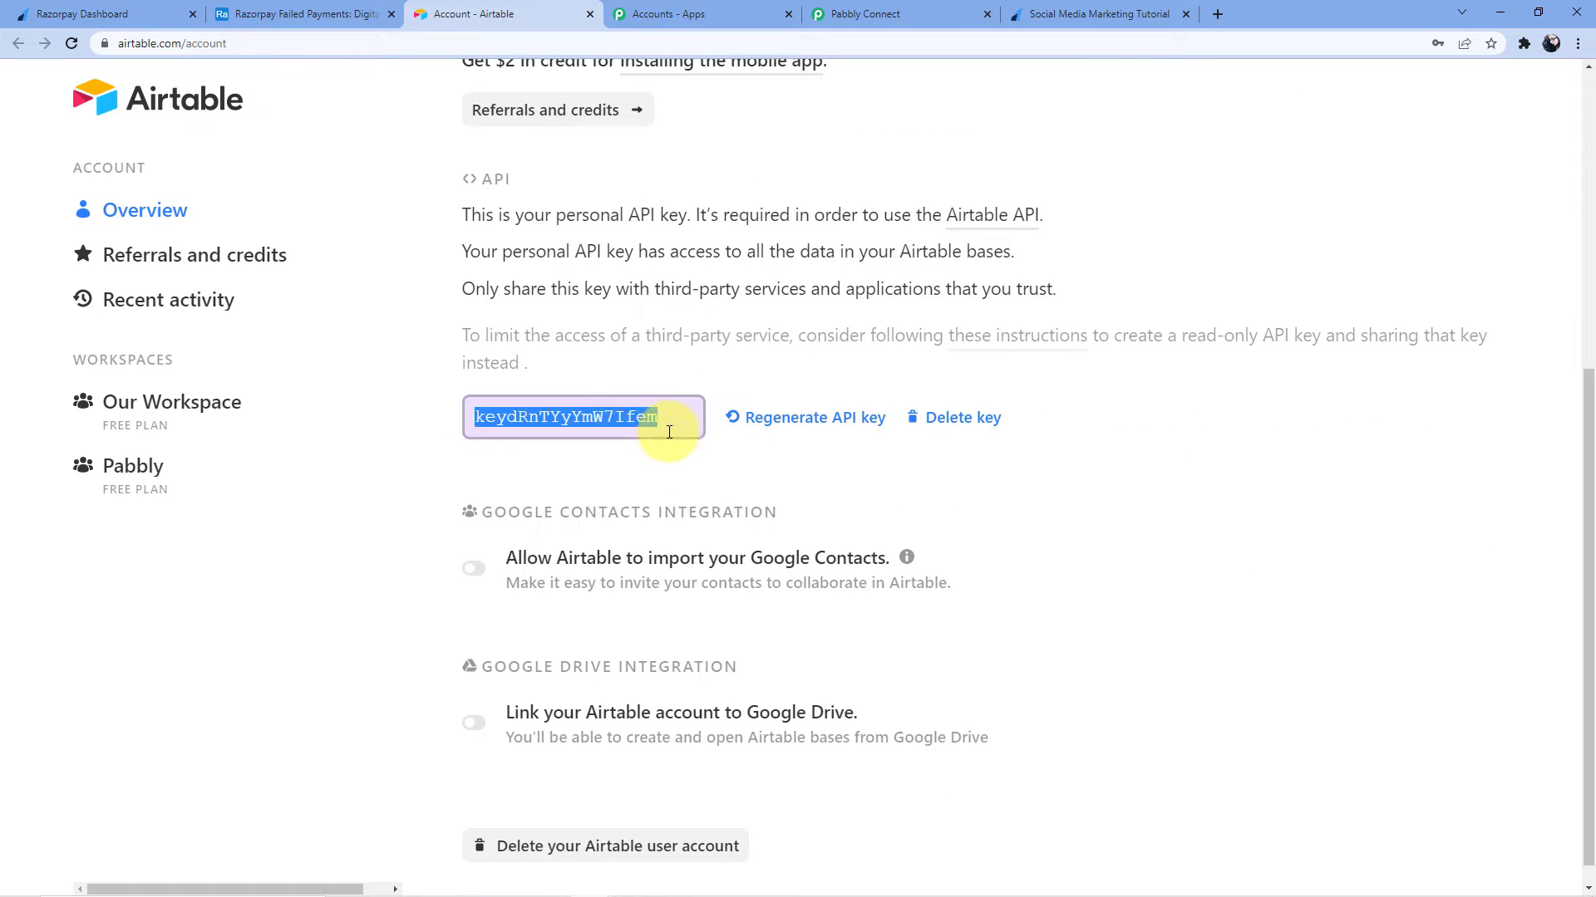
right_click(604, 422)
left_click(637, 435)
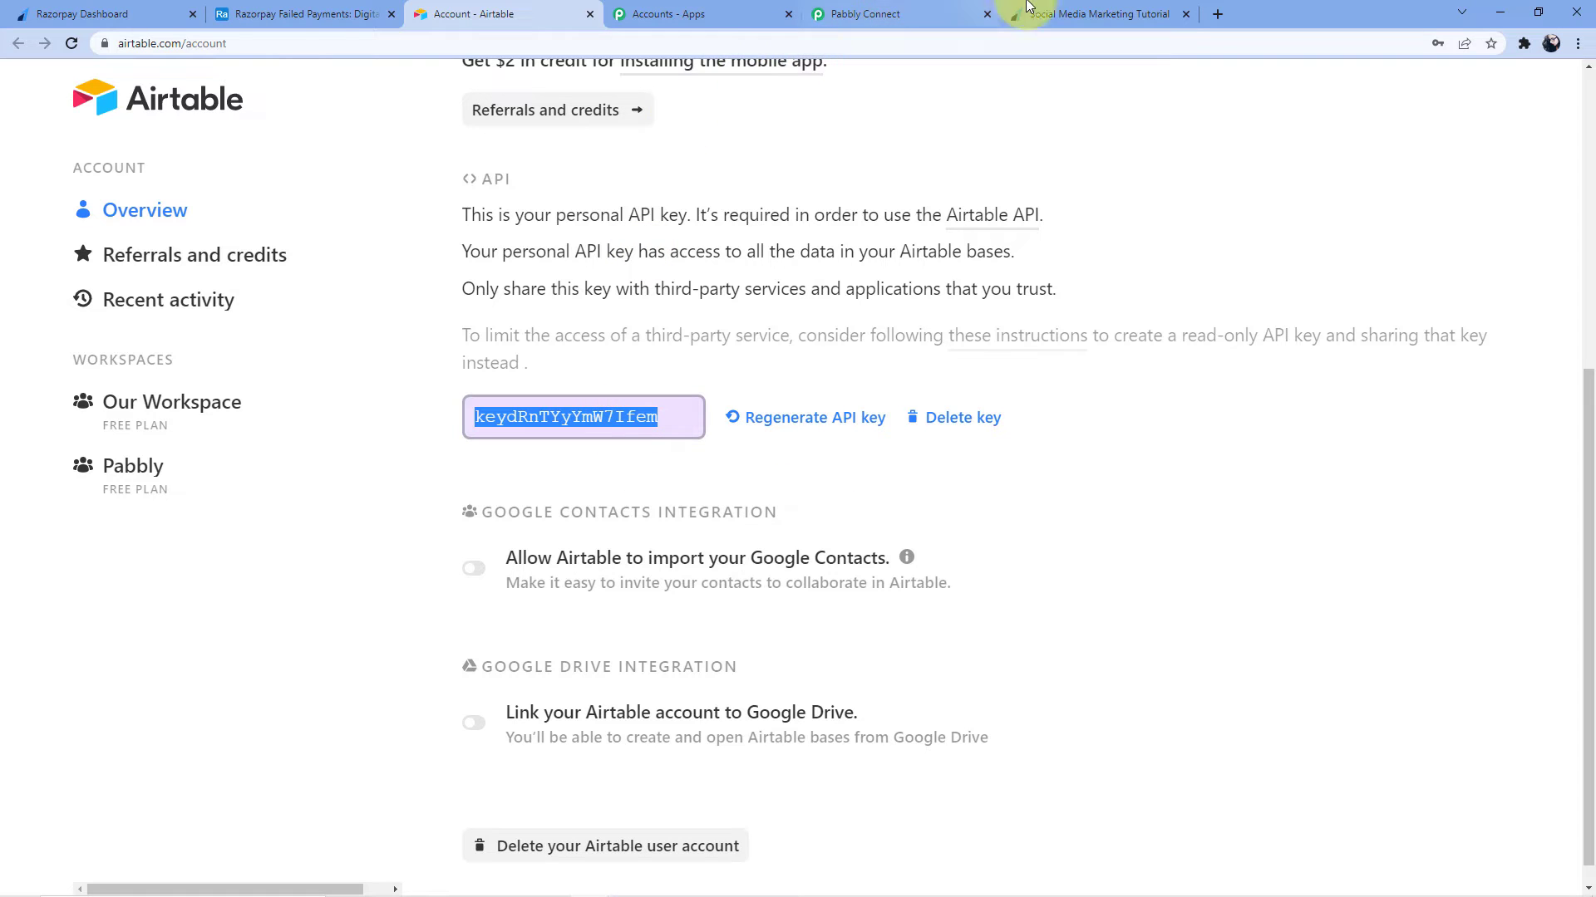
Paste the API key into the Token field and save the Airtable connection
left_click(1081, 14)
left_click(893, 13)
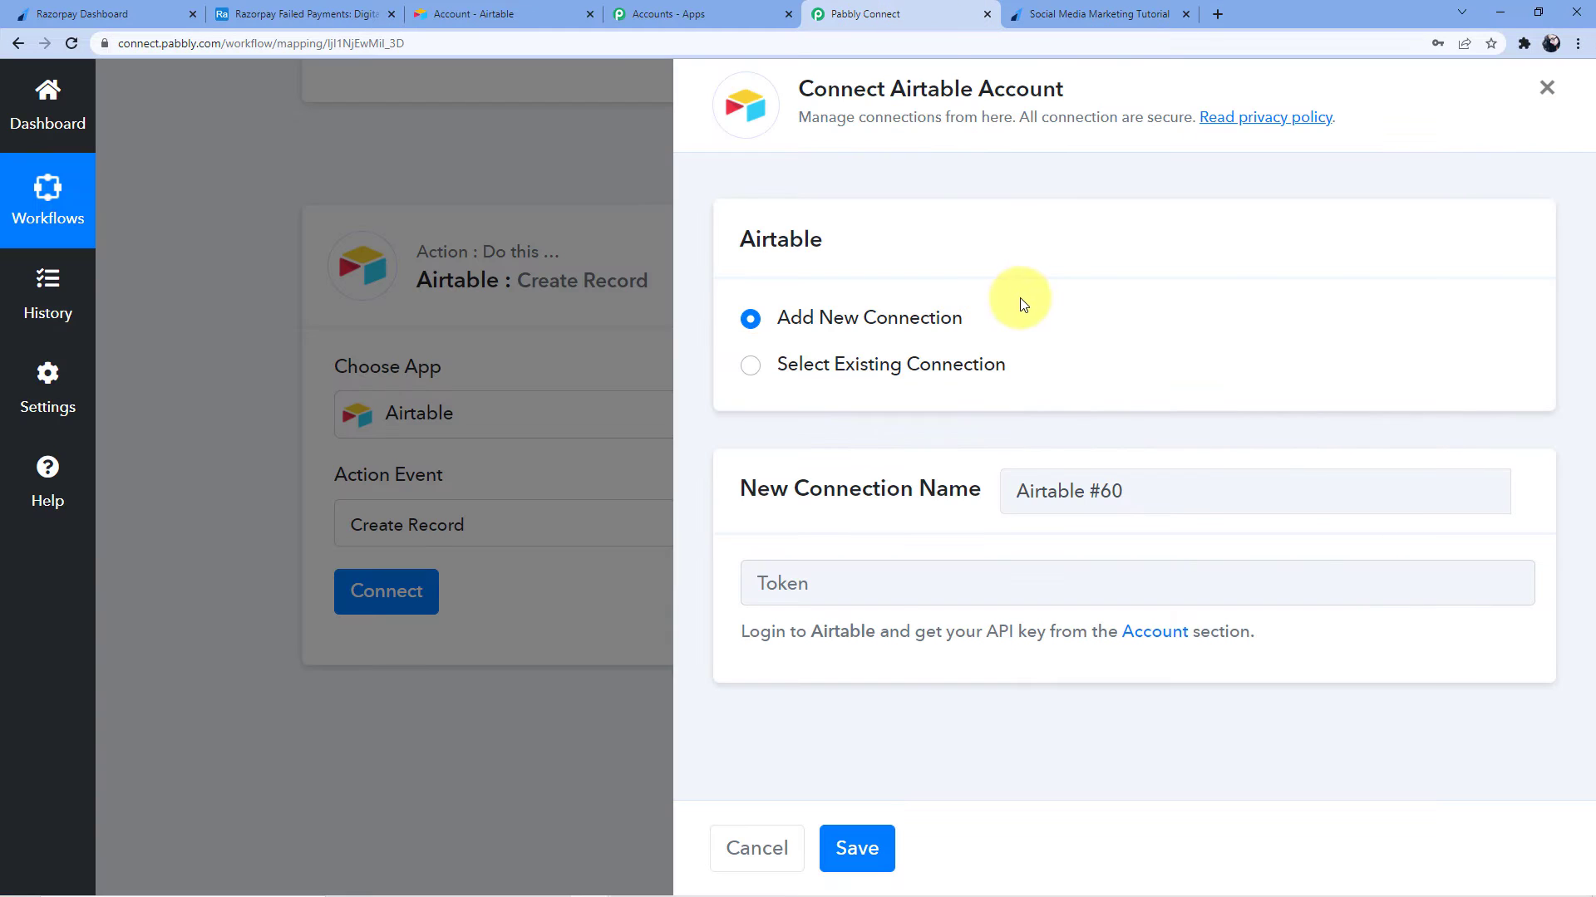
left_click(881, 599)
key("ctrl+v")
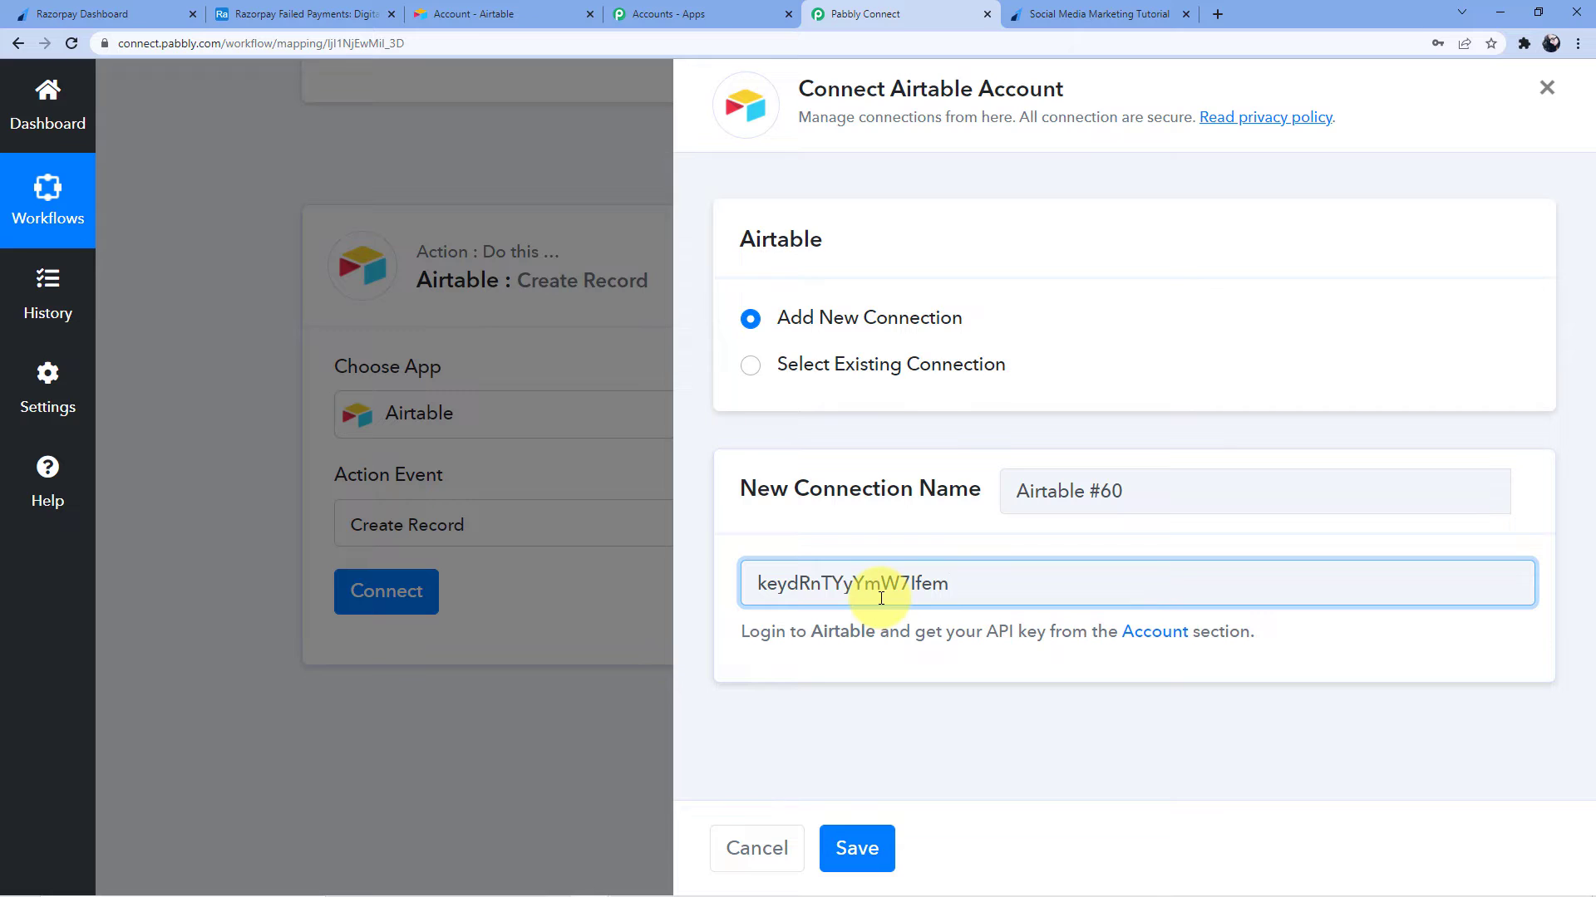
left_click(859, 826)
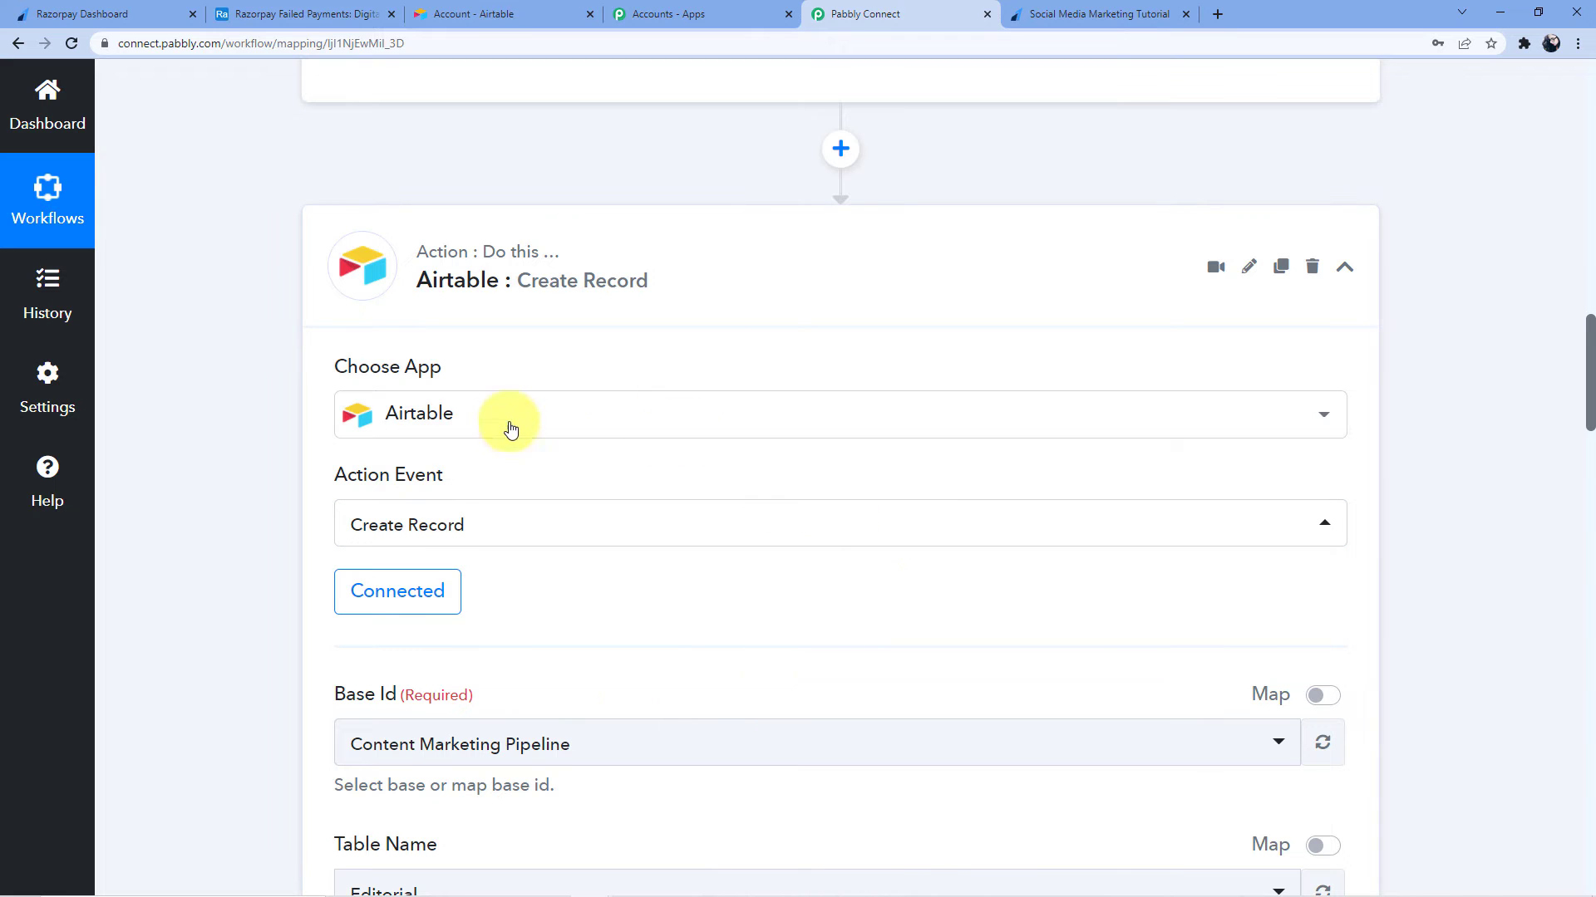
Find the Razorpay Failed Payments base in Airtable's home list of bases
scroll(520, 398, "down", 2)
scroll(525, 381, "down", 1)
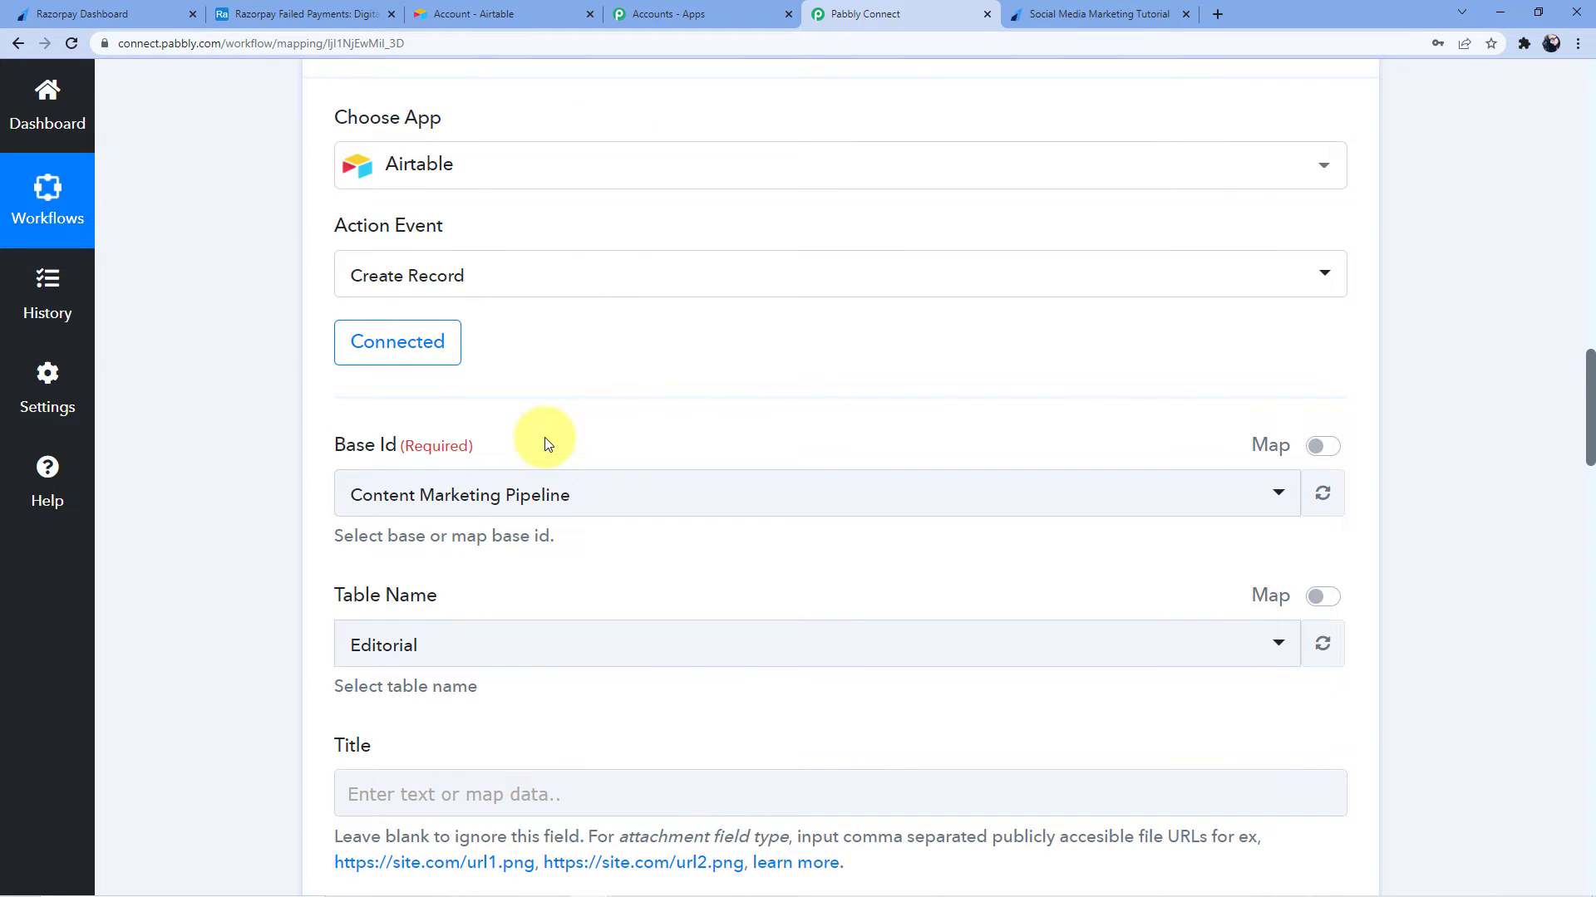
scroll(546, 437, "down", 2)
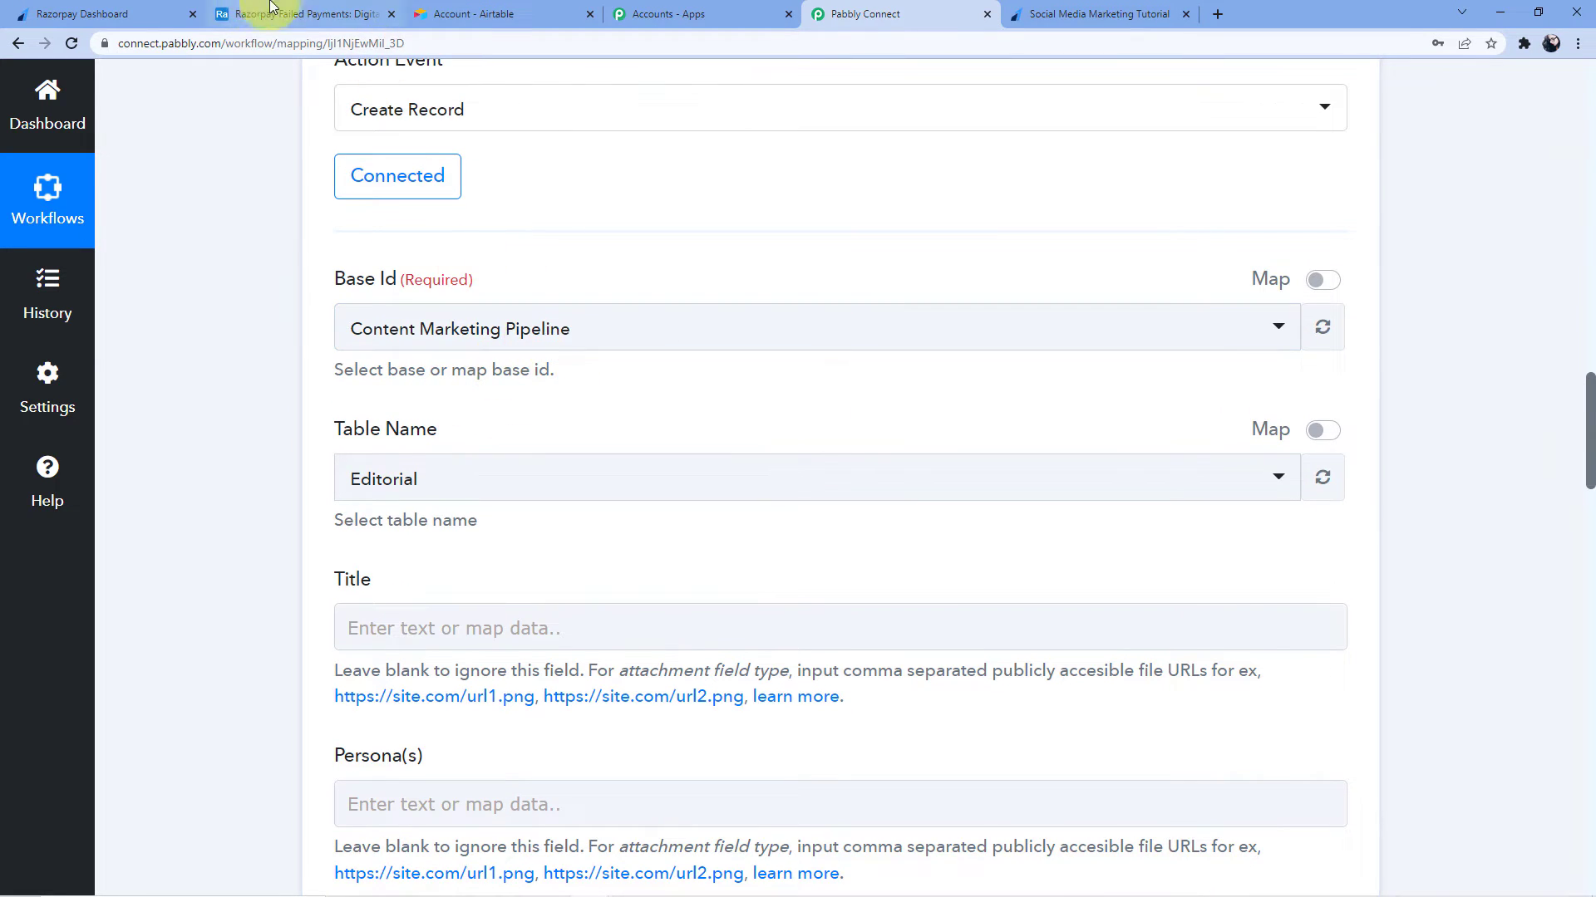
left_click(258, 14)
left_click(38, 89)
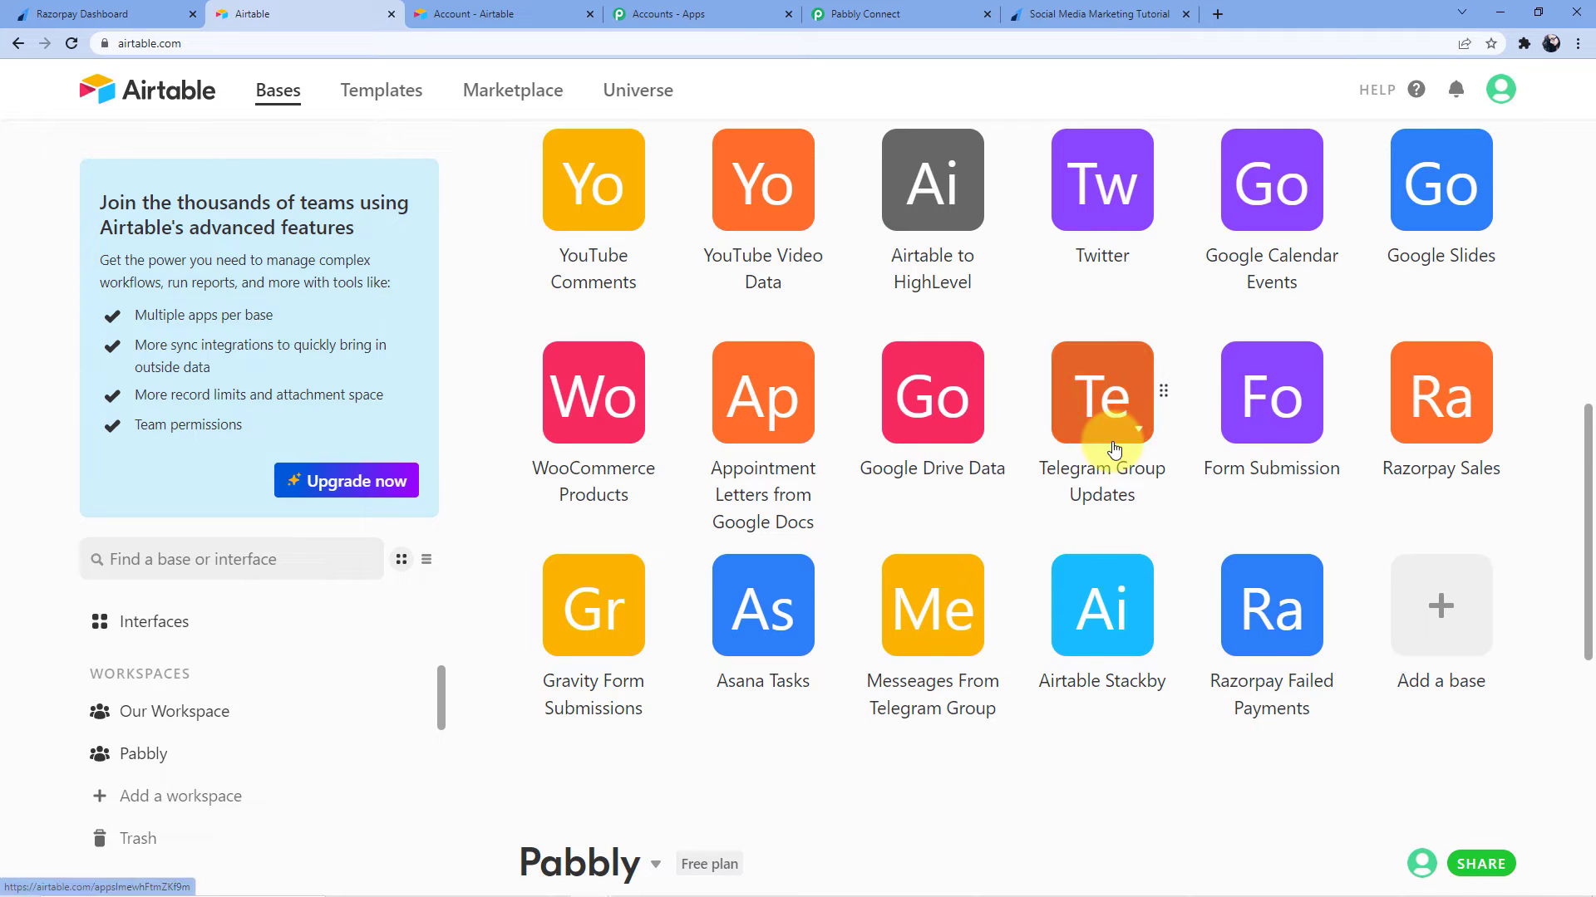
scroll(1053, 536, "down", 1)
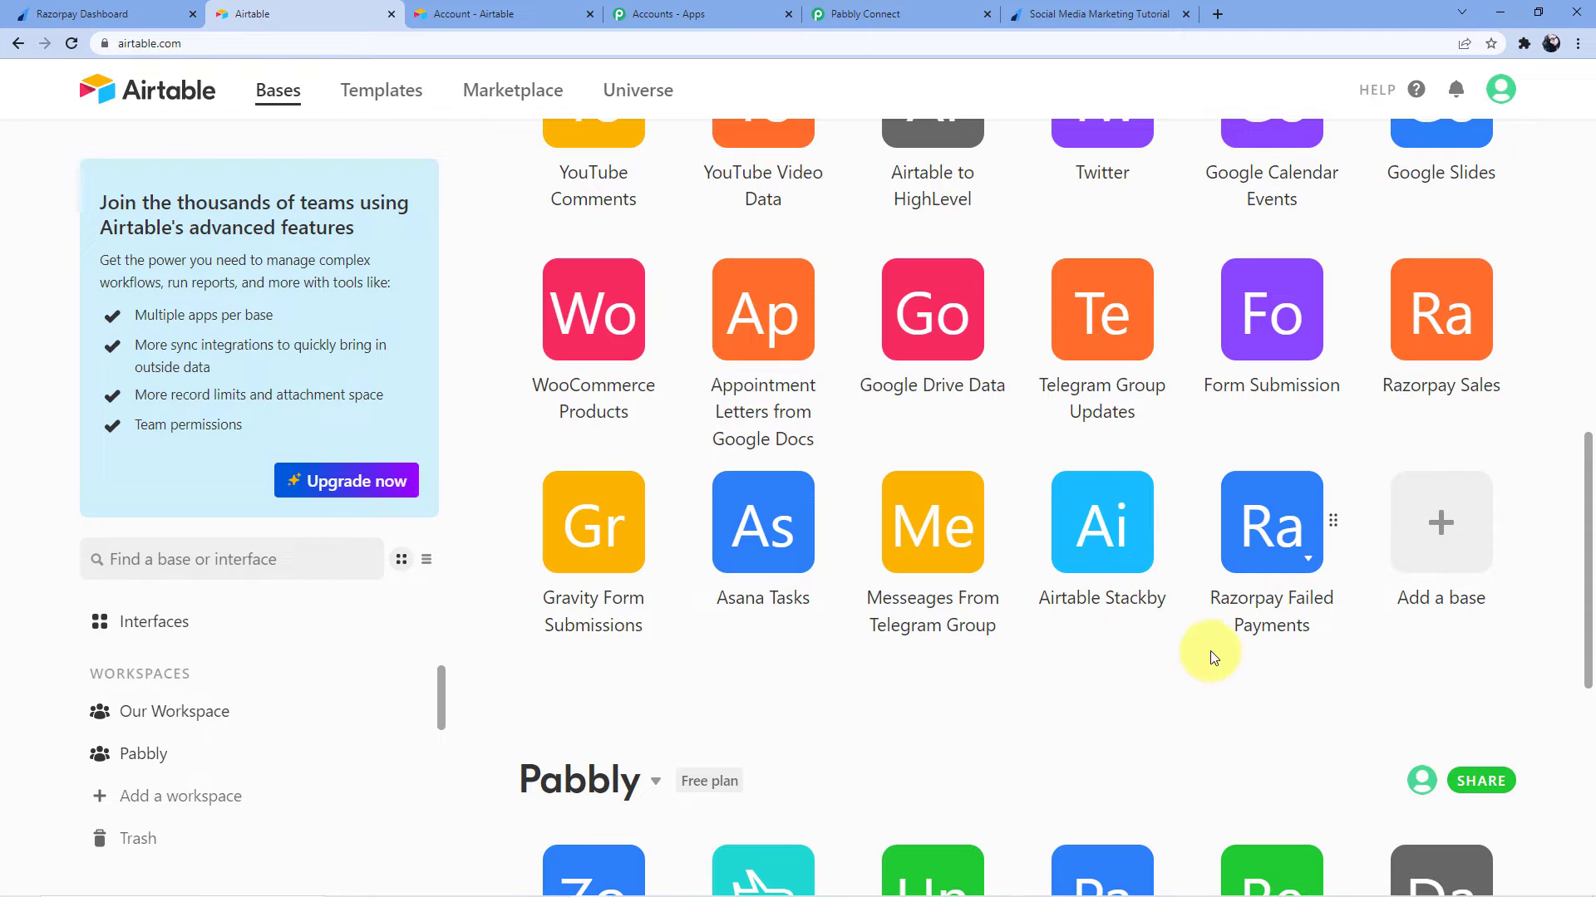
left_click(1262, 569)
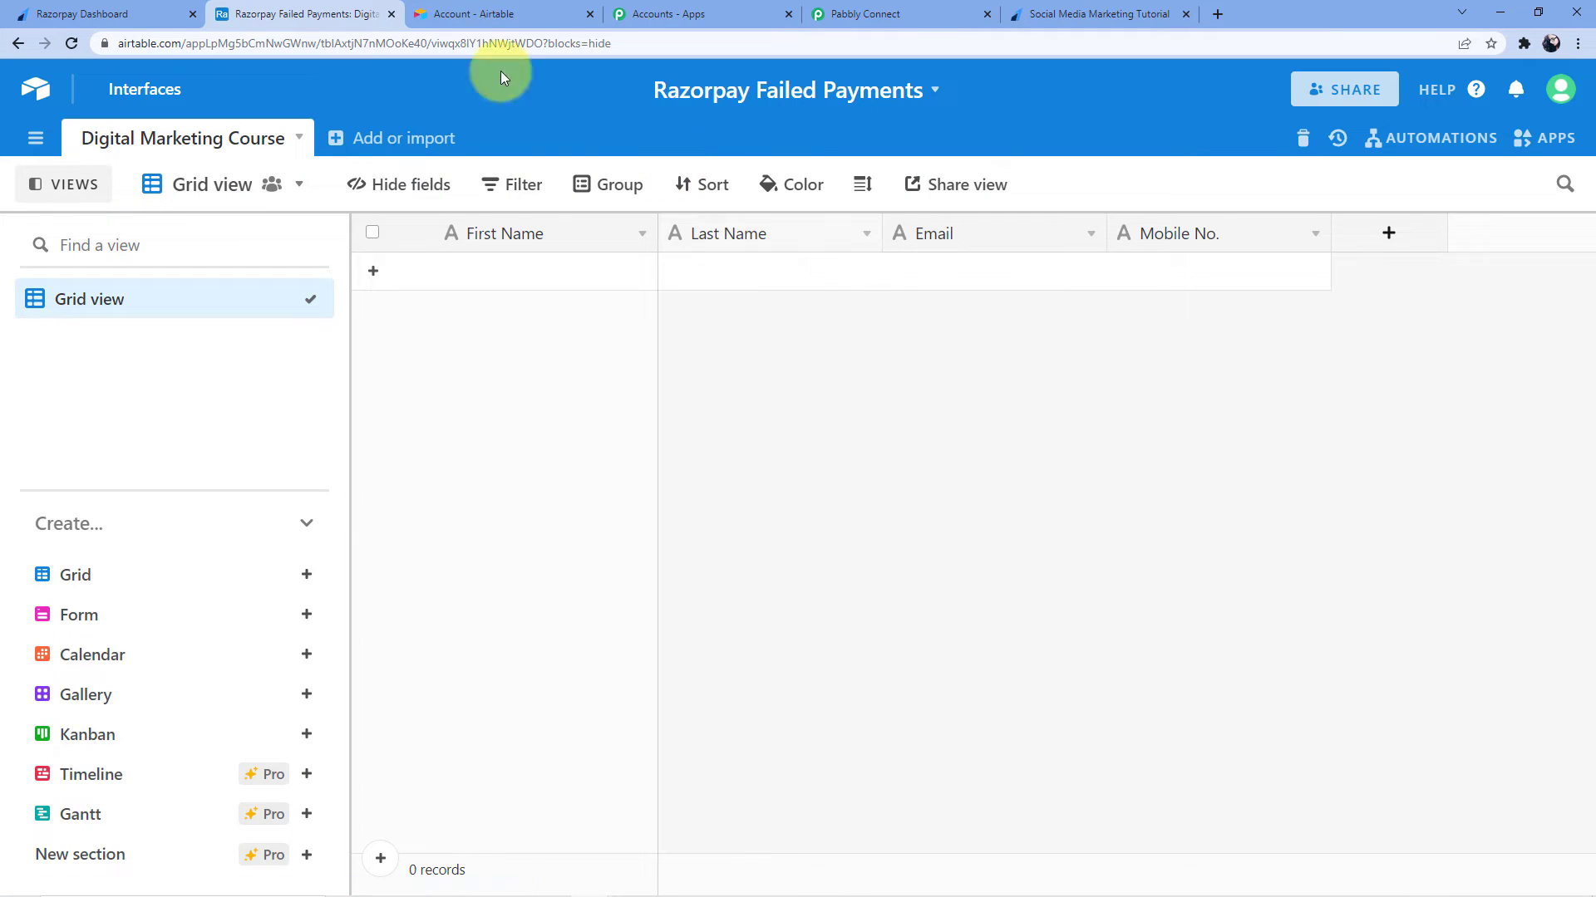
Set Base Id to Razorpay Failed Payments, searching 'Raz', with the Digital Marketing Course table
left_click(924, 10)
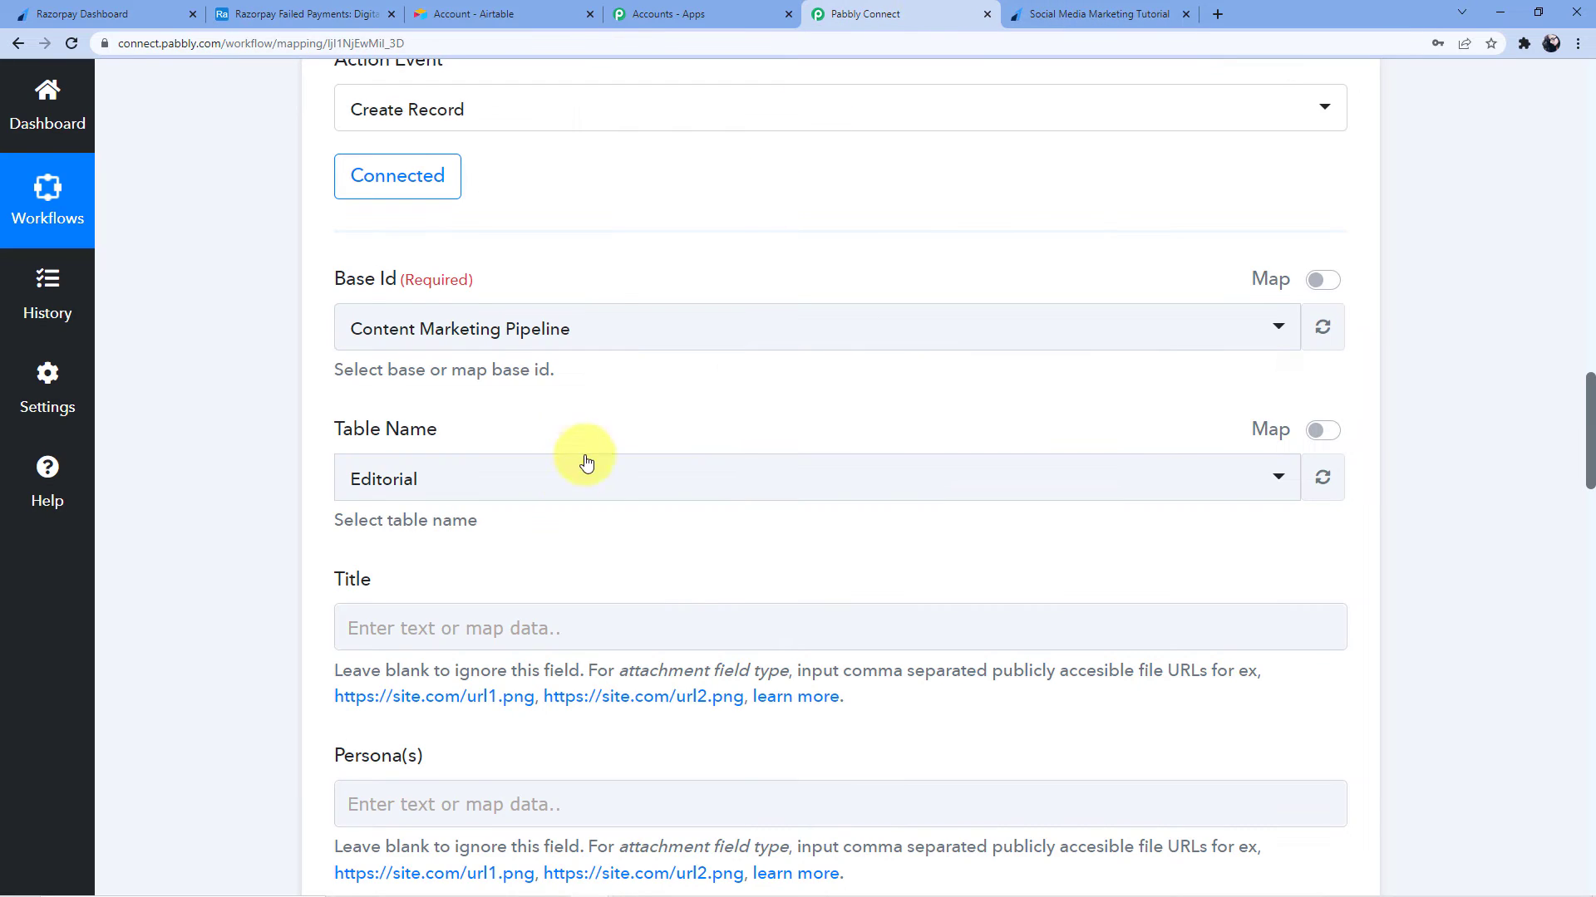
left_click(497, 338)
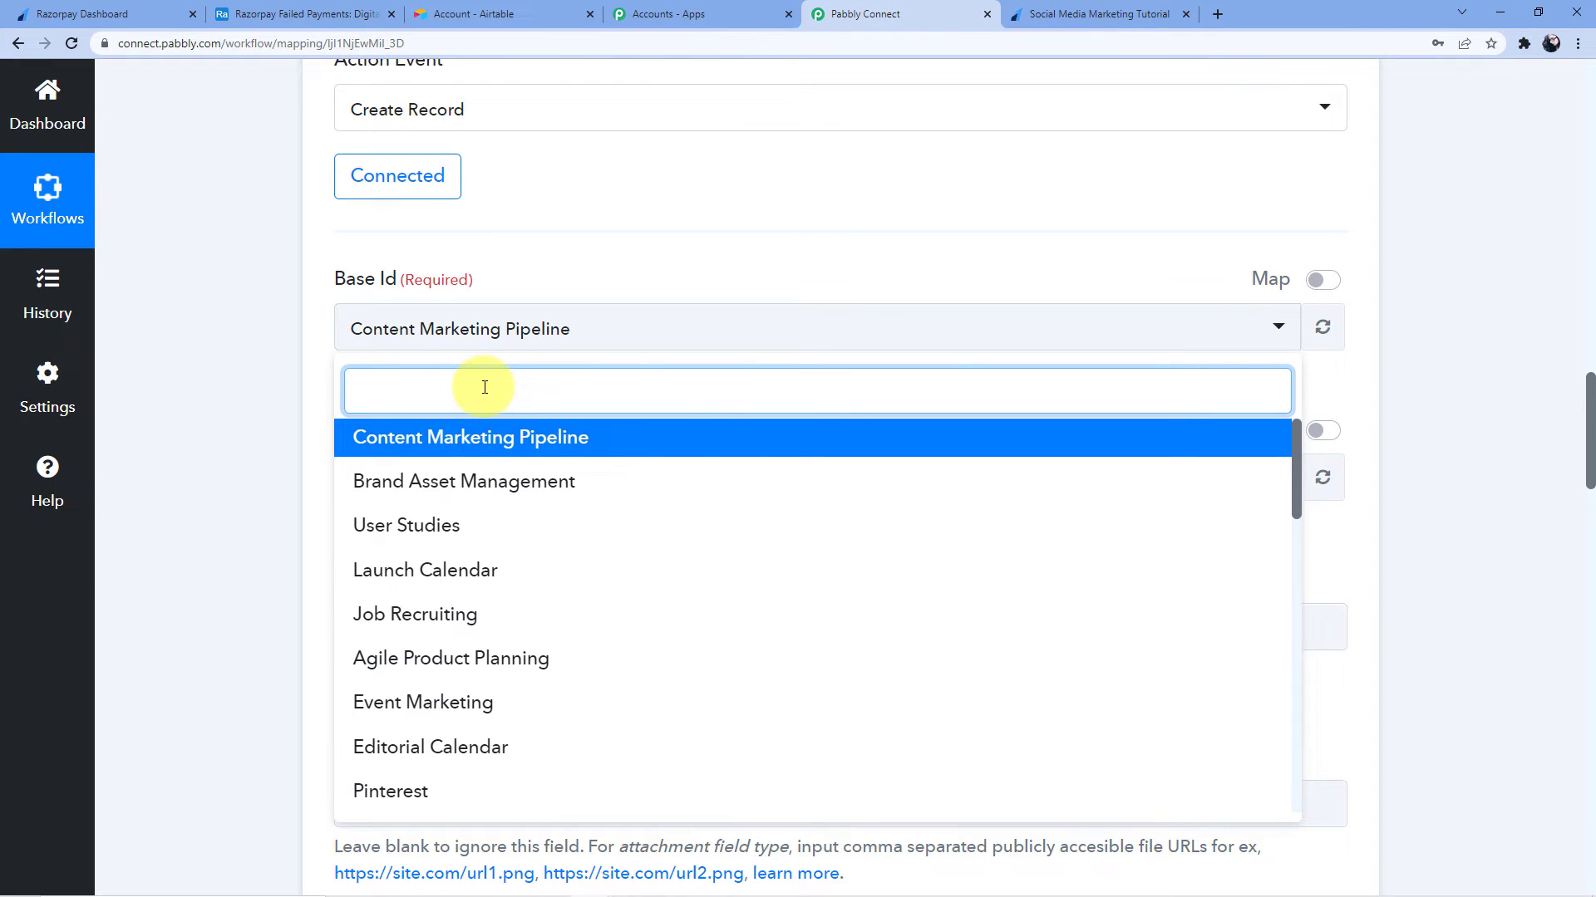
type("Razorpay")
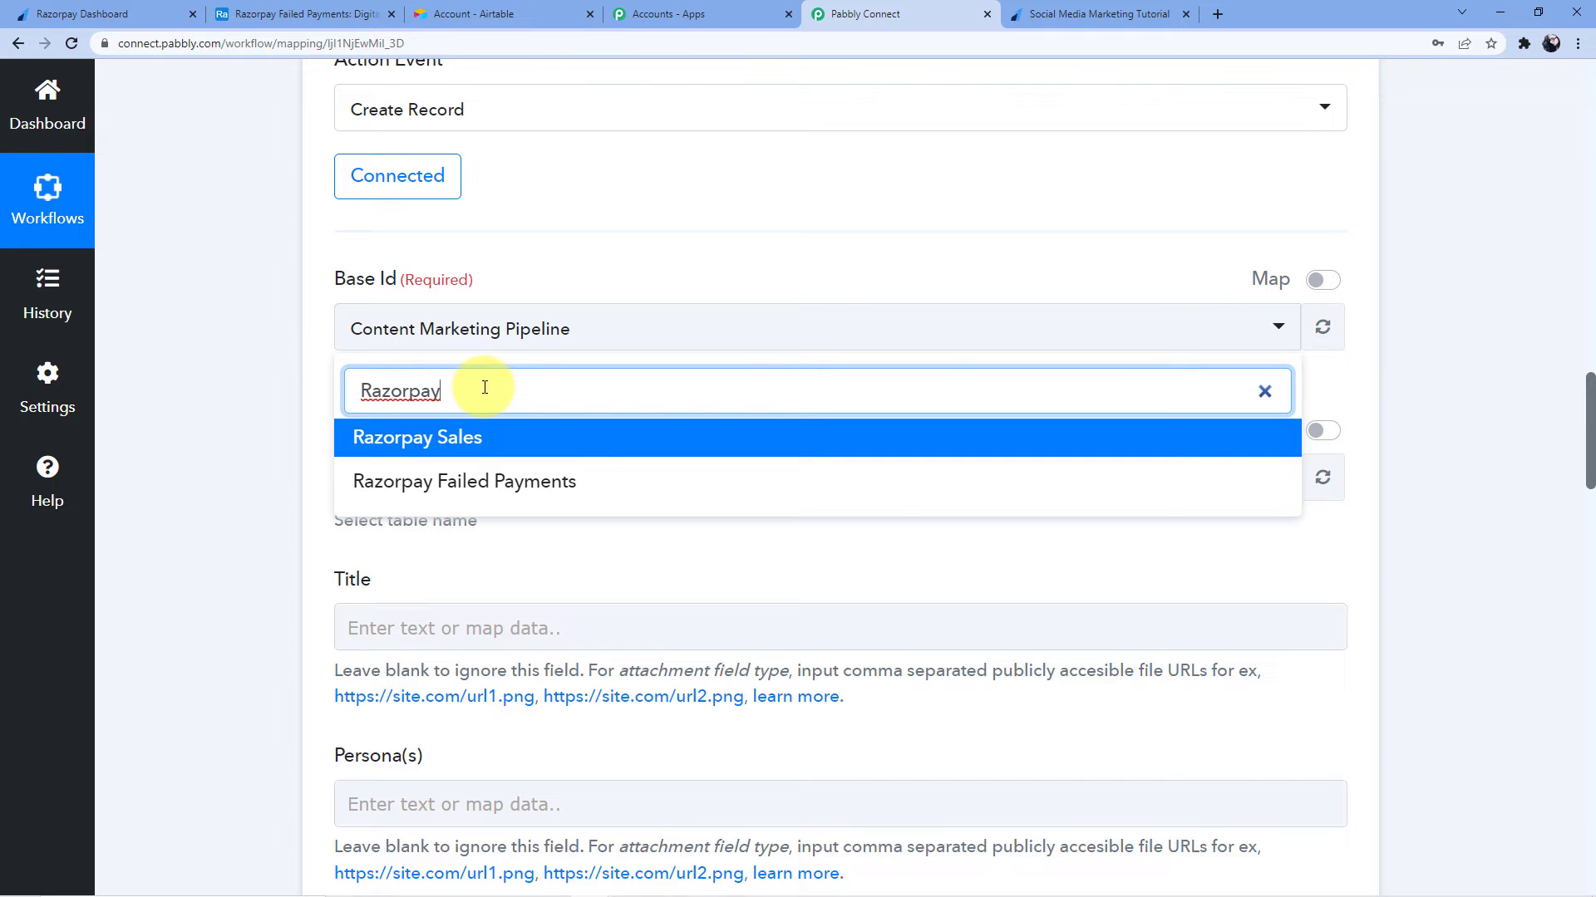
left_click(434, 491)
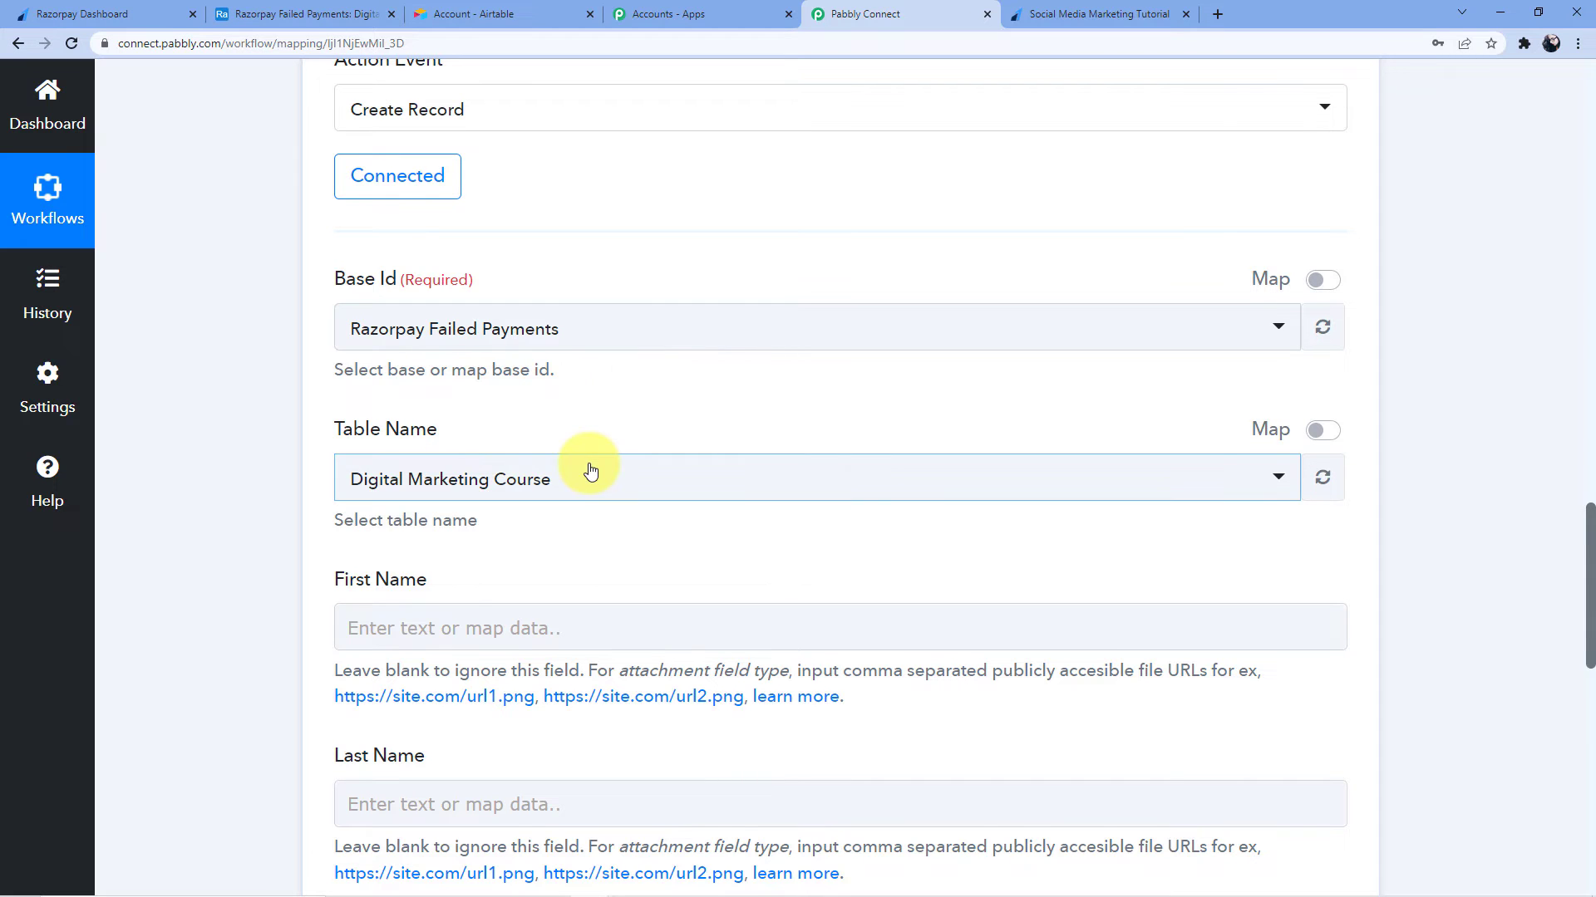
scroll(665, 440, "down", 2)
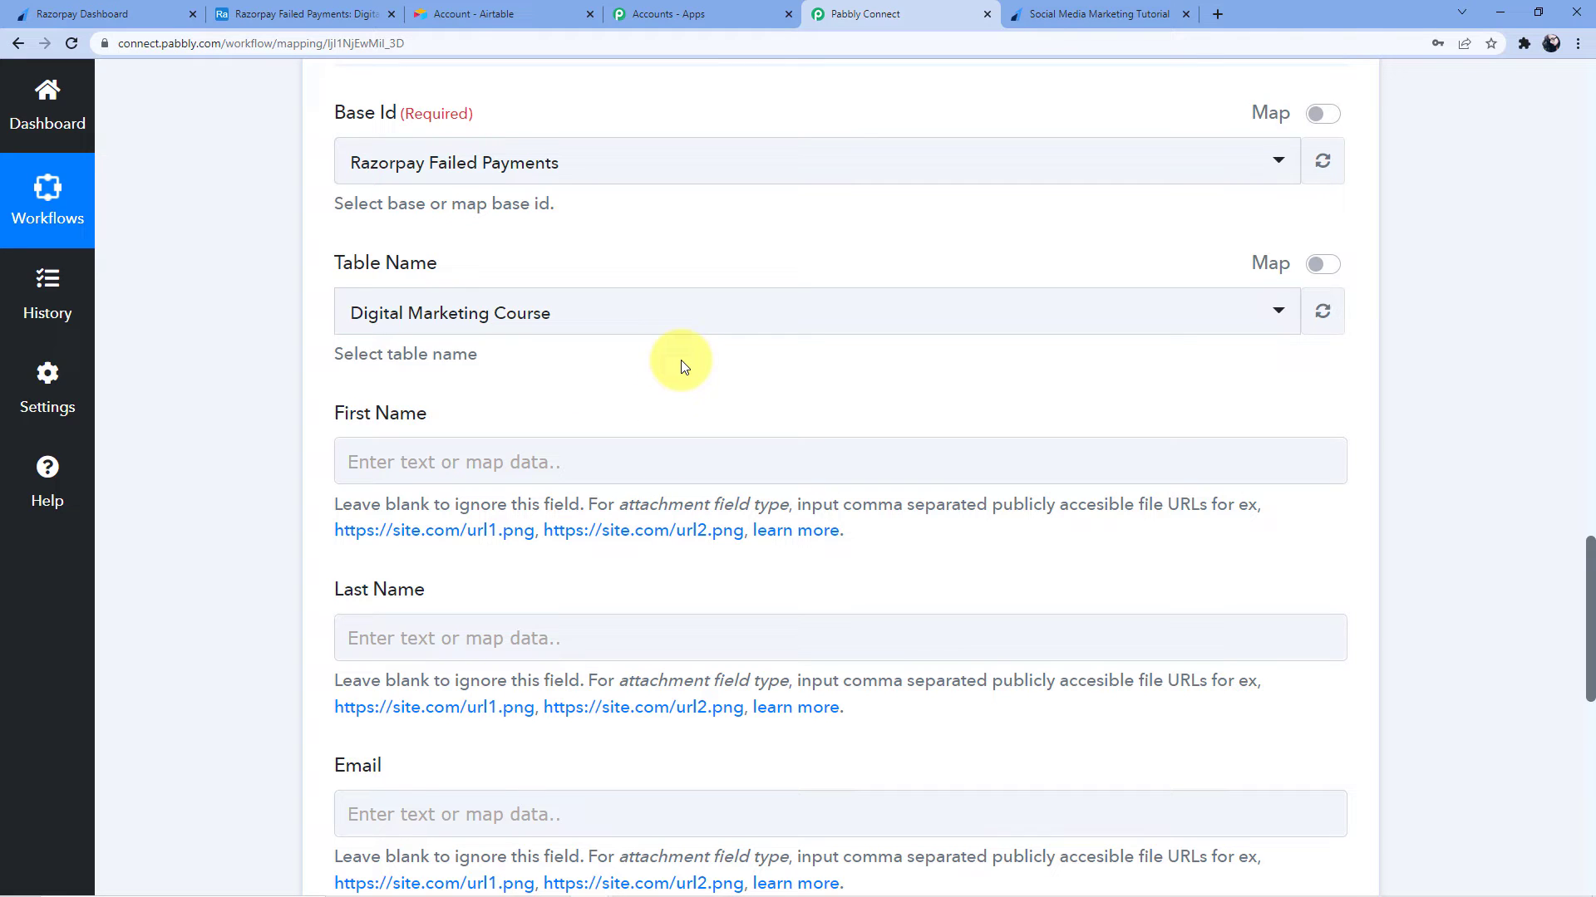
left_click(640, 469)
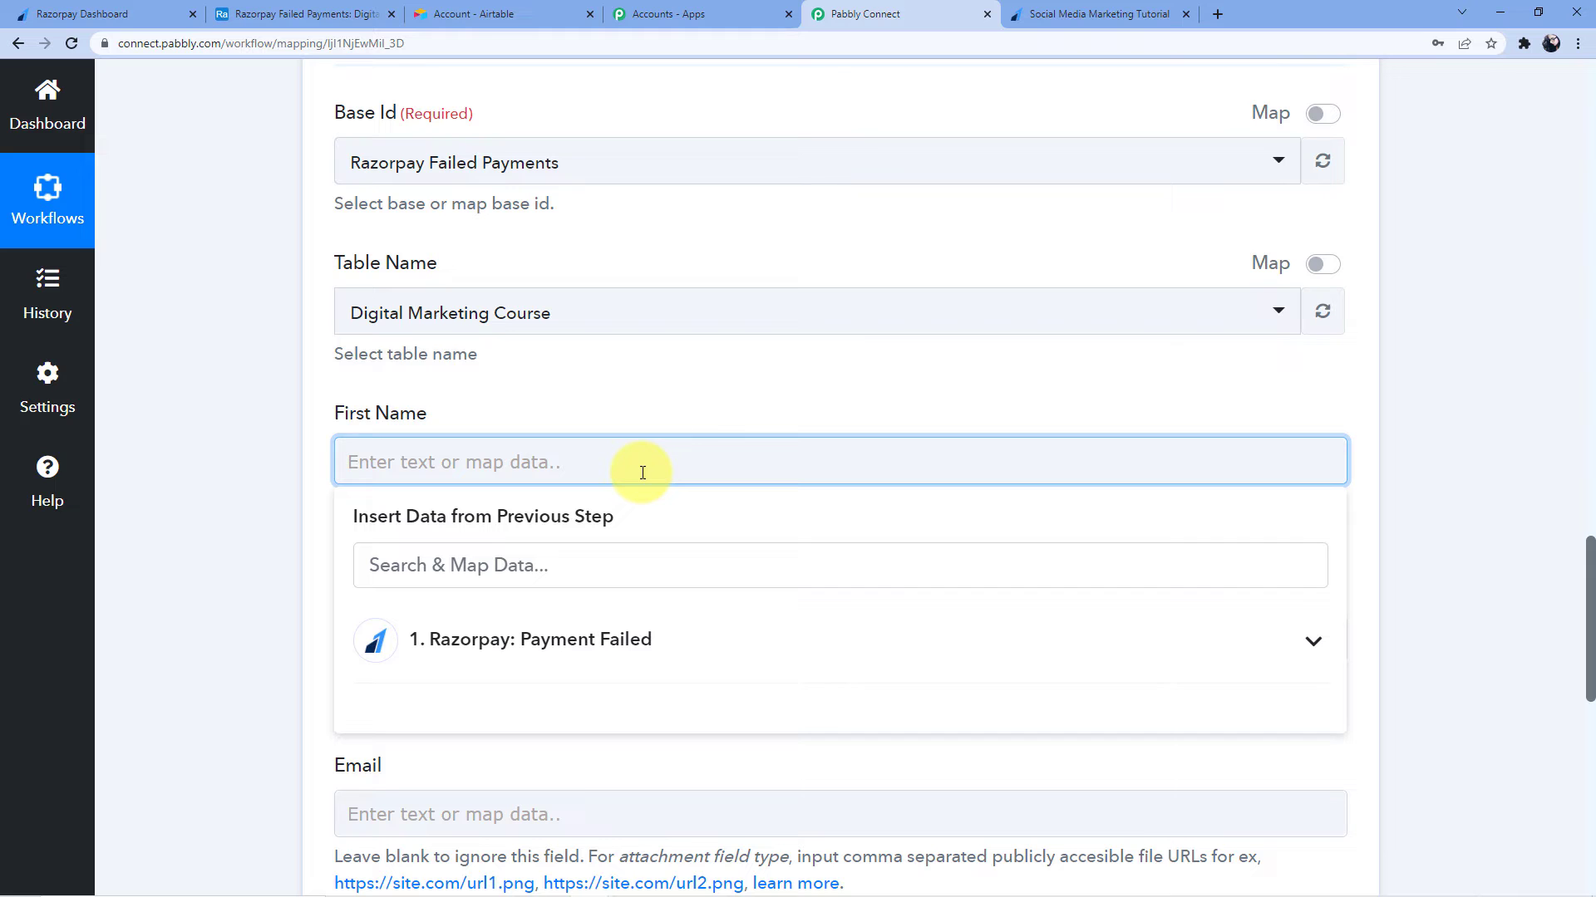
Map First Name and Last Name to the payment's Notes First Name and Notes Last Name
scroll(652, 474, "up", 17)
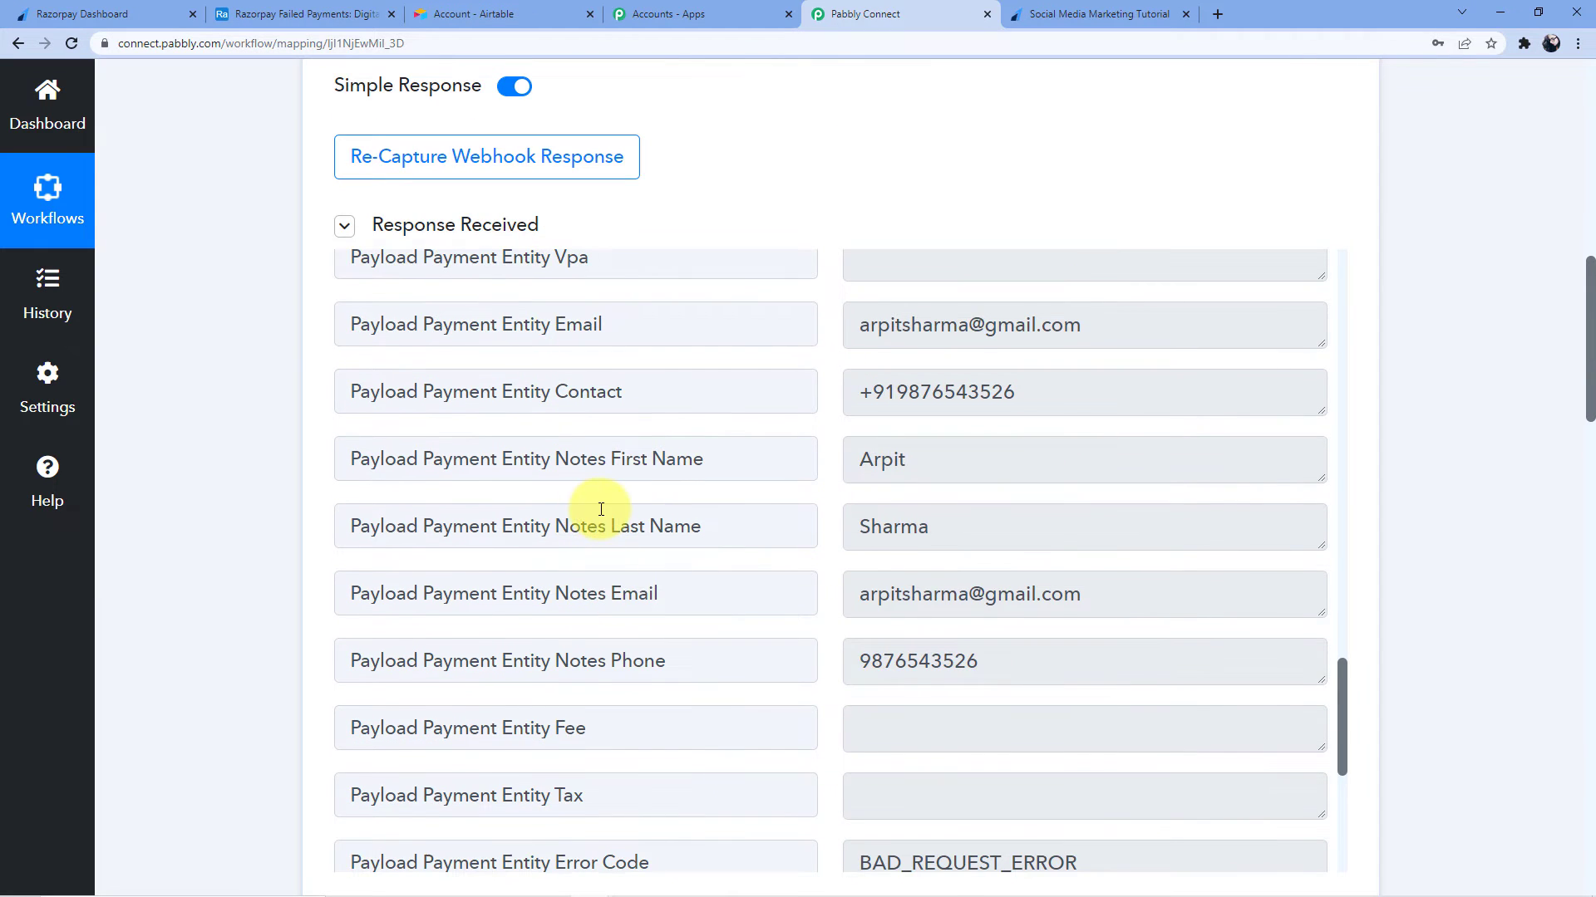
scroll(600, 508, "down", 5)
scroll(226, 429, "down", 12)
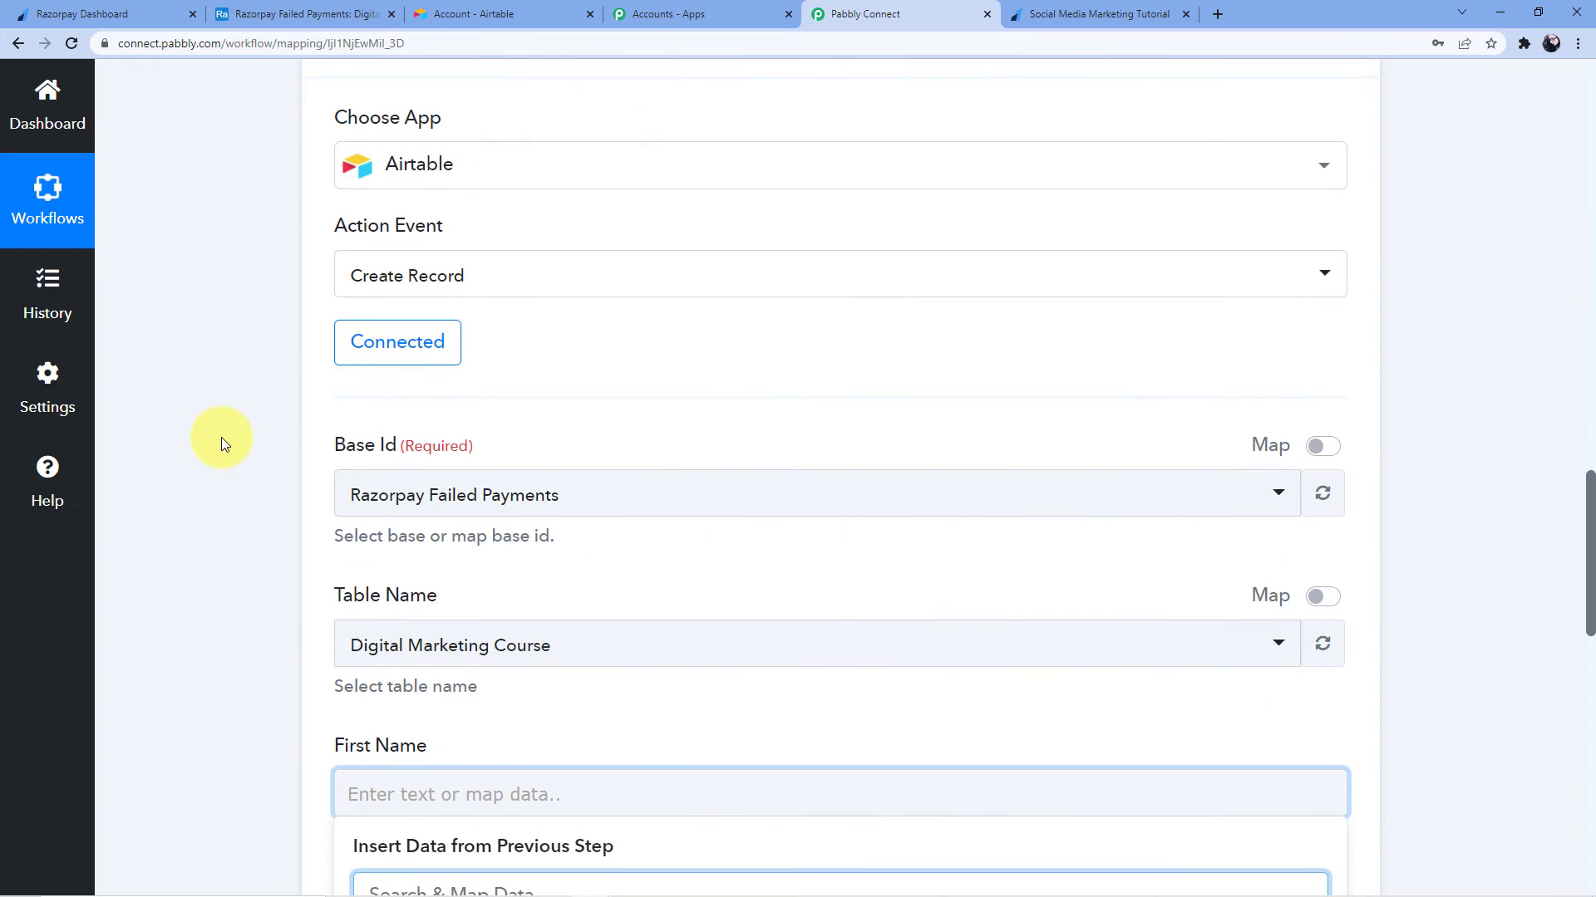
scroll(221, 437, "down", 1)
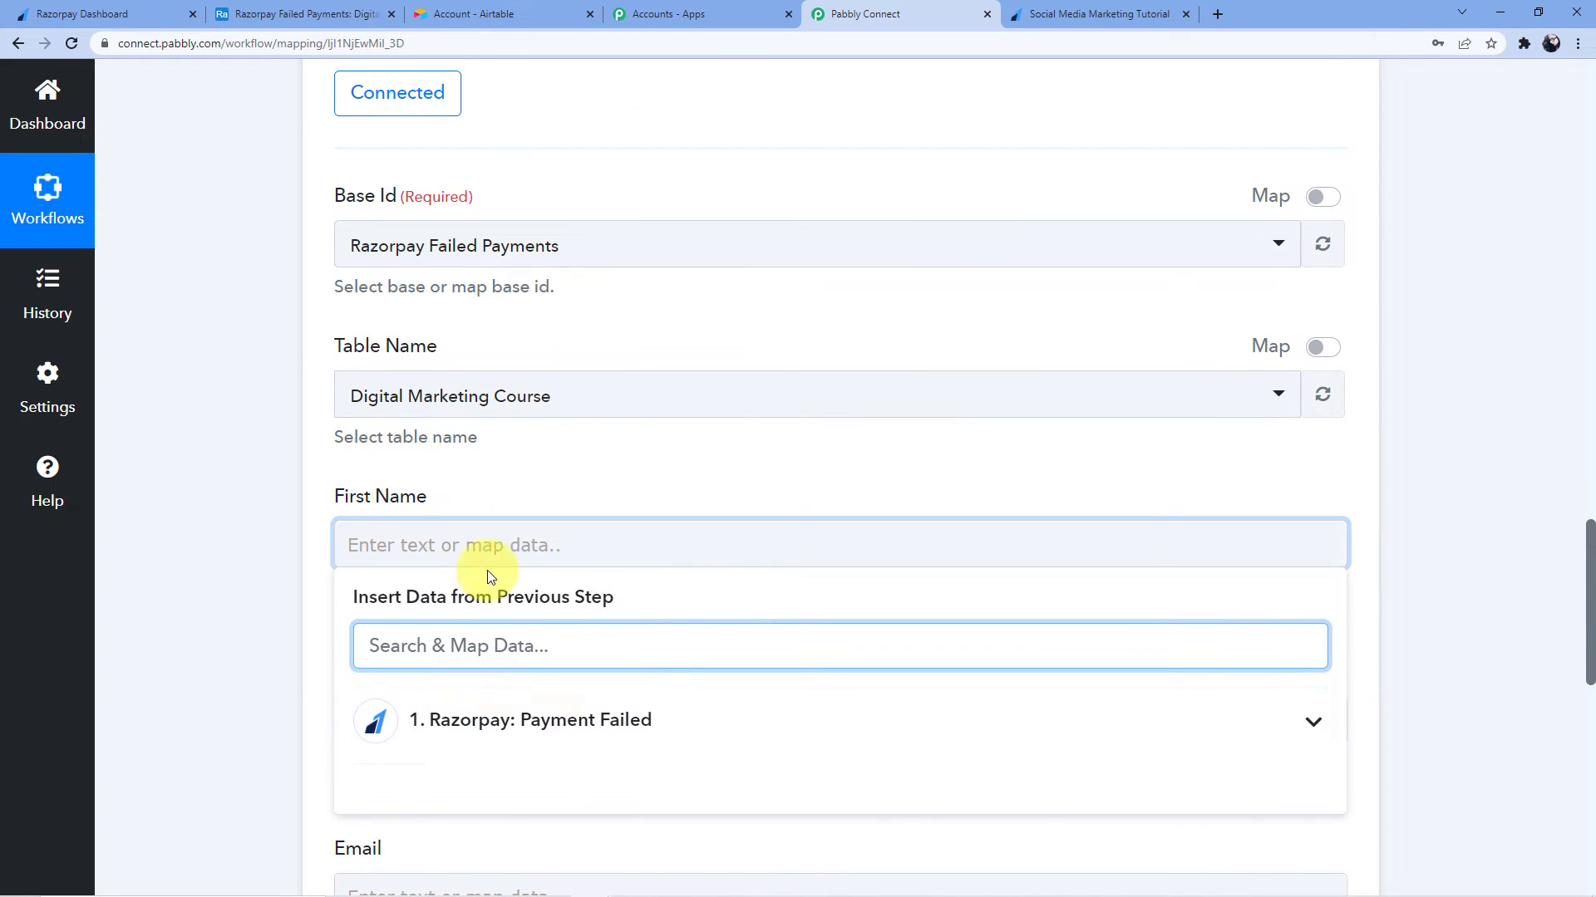
scroll(490, 577, "down", 2)
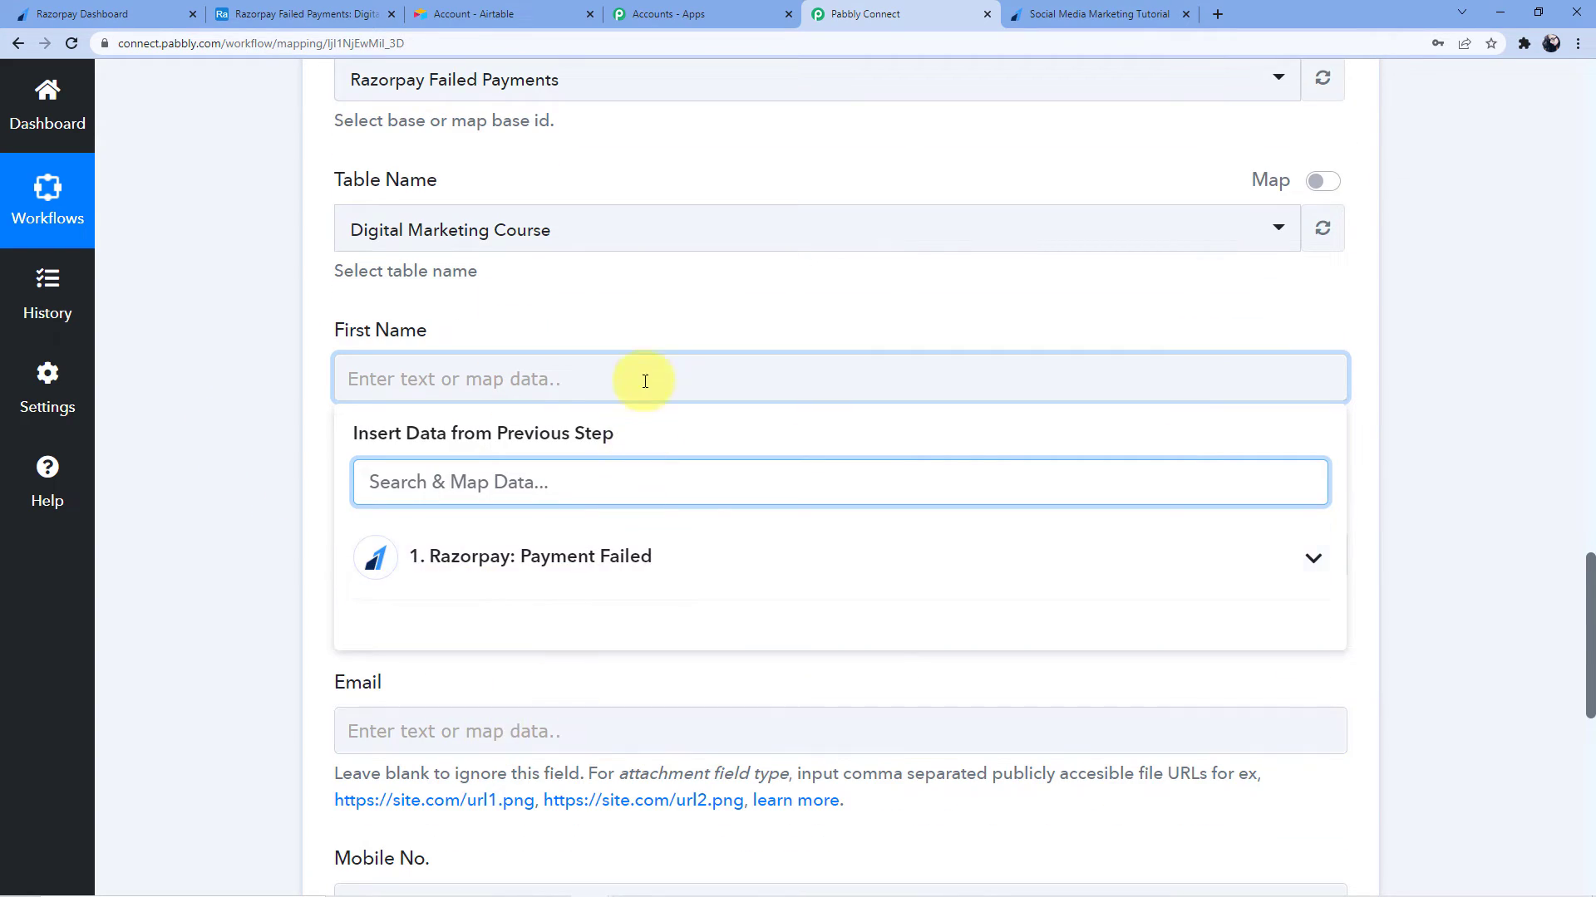
left_click(474, 553)
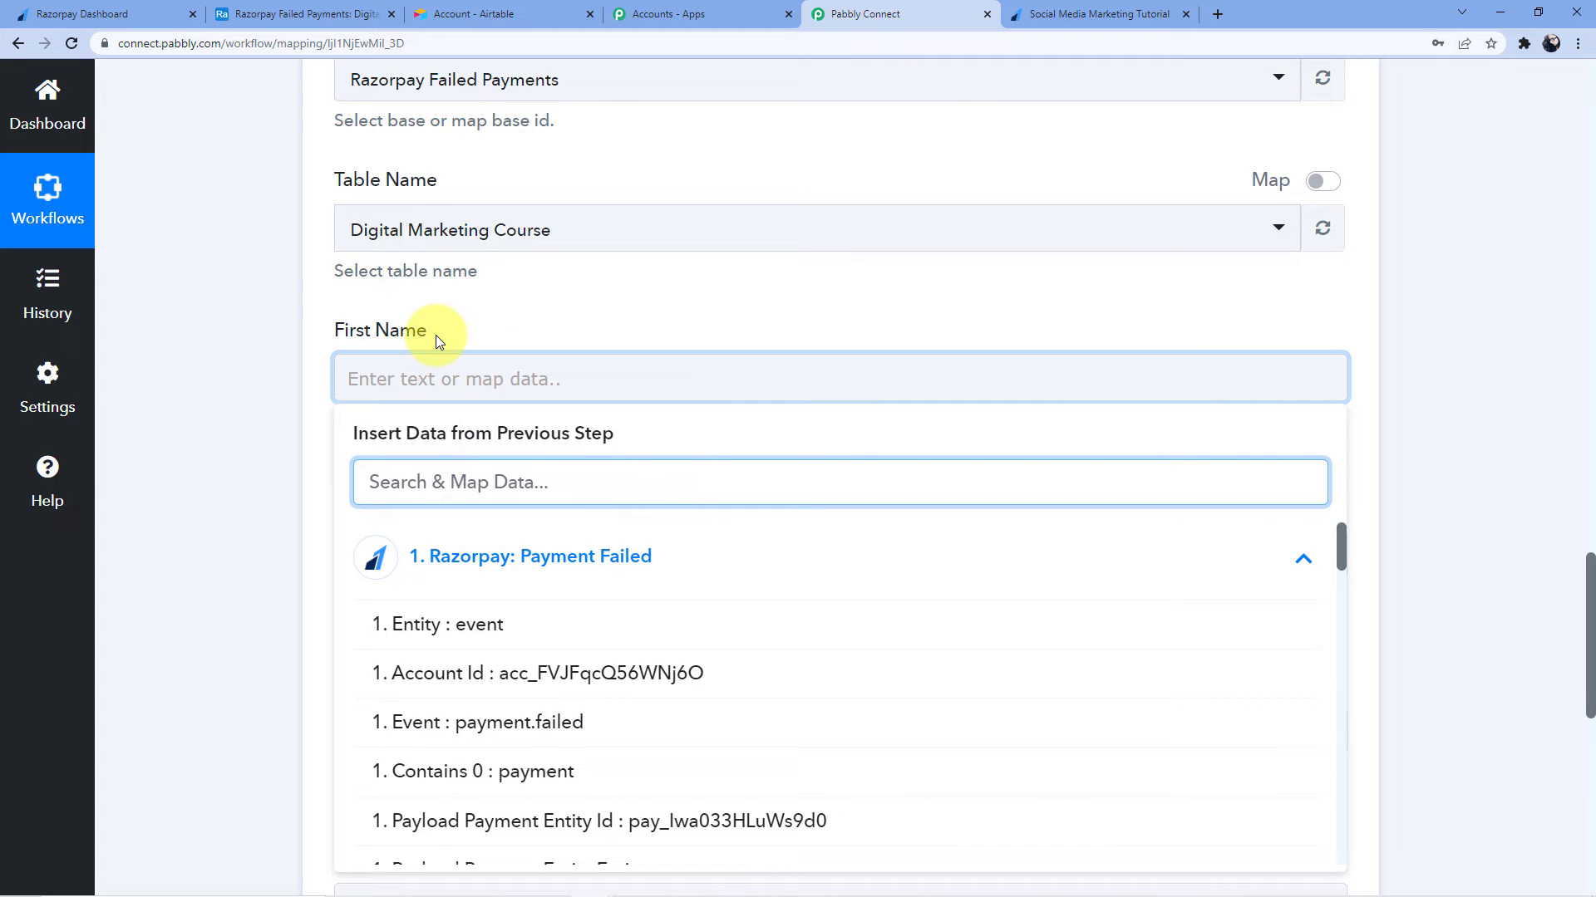
scroll(435, 335, "down", 2)
scroll(581, 488, "down", 8)
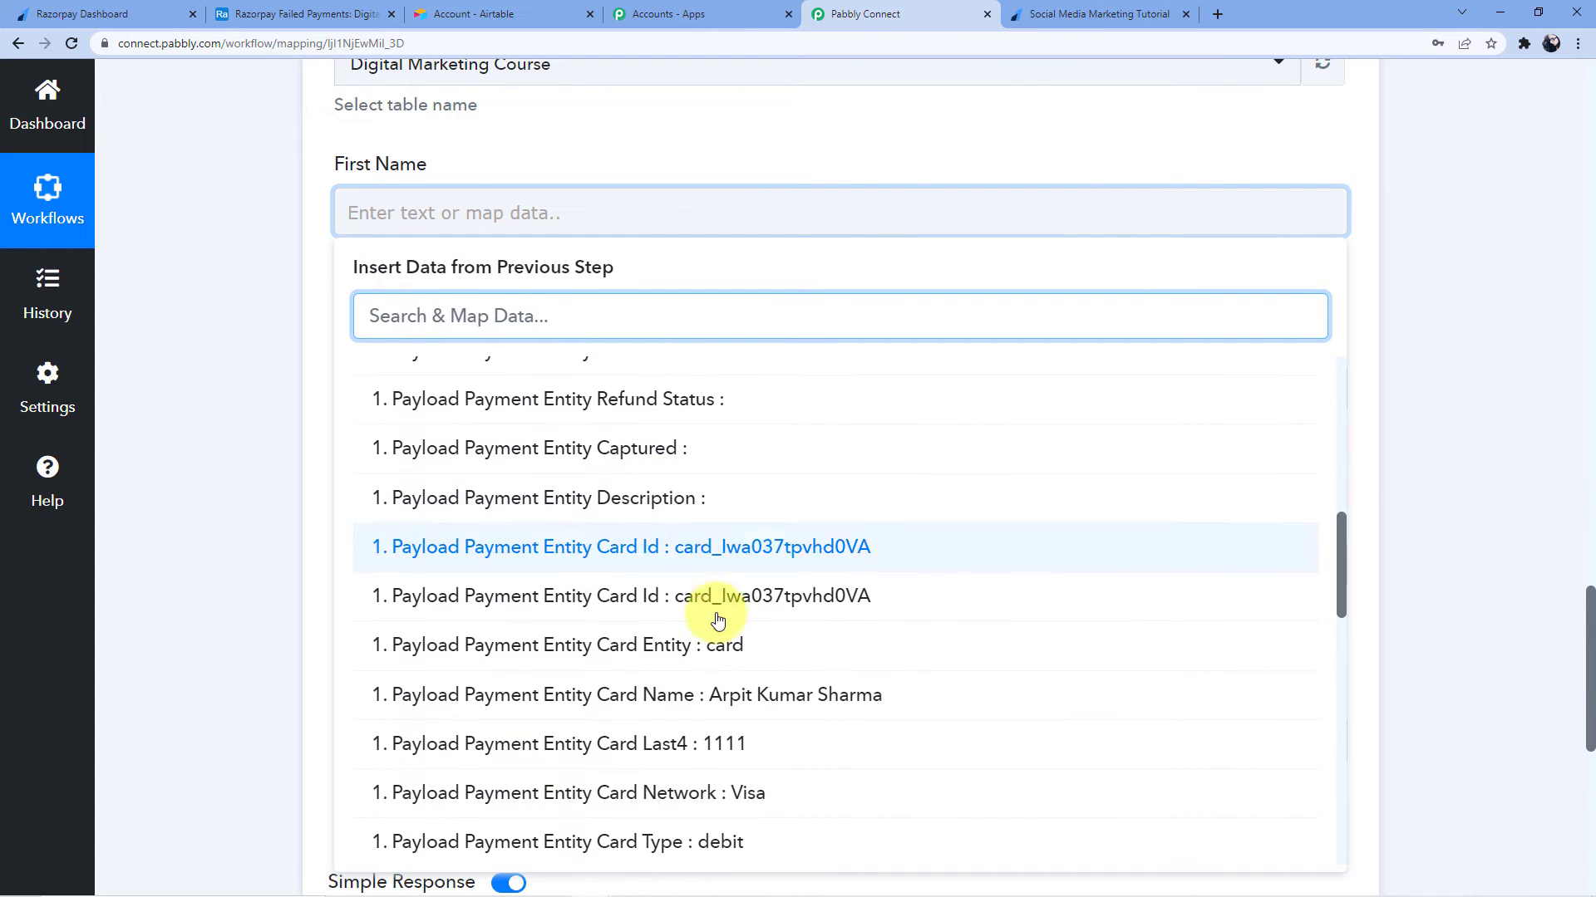
scroll(718, 622, "down", 10)
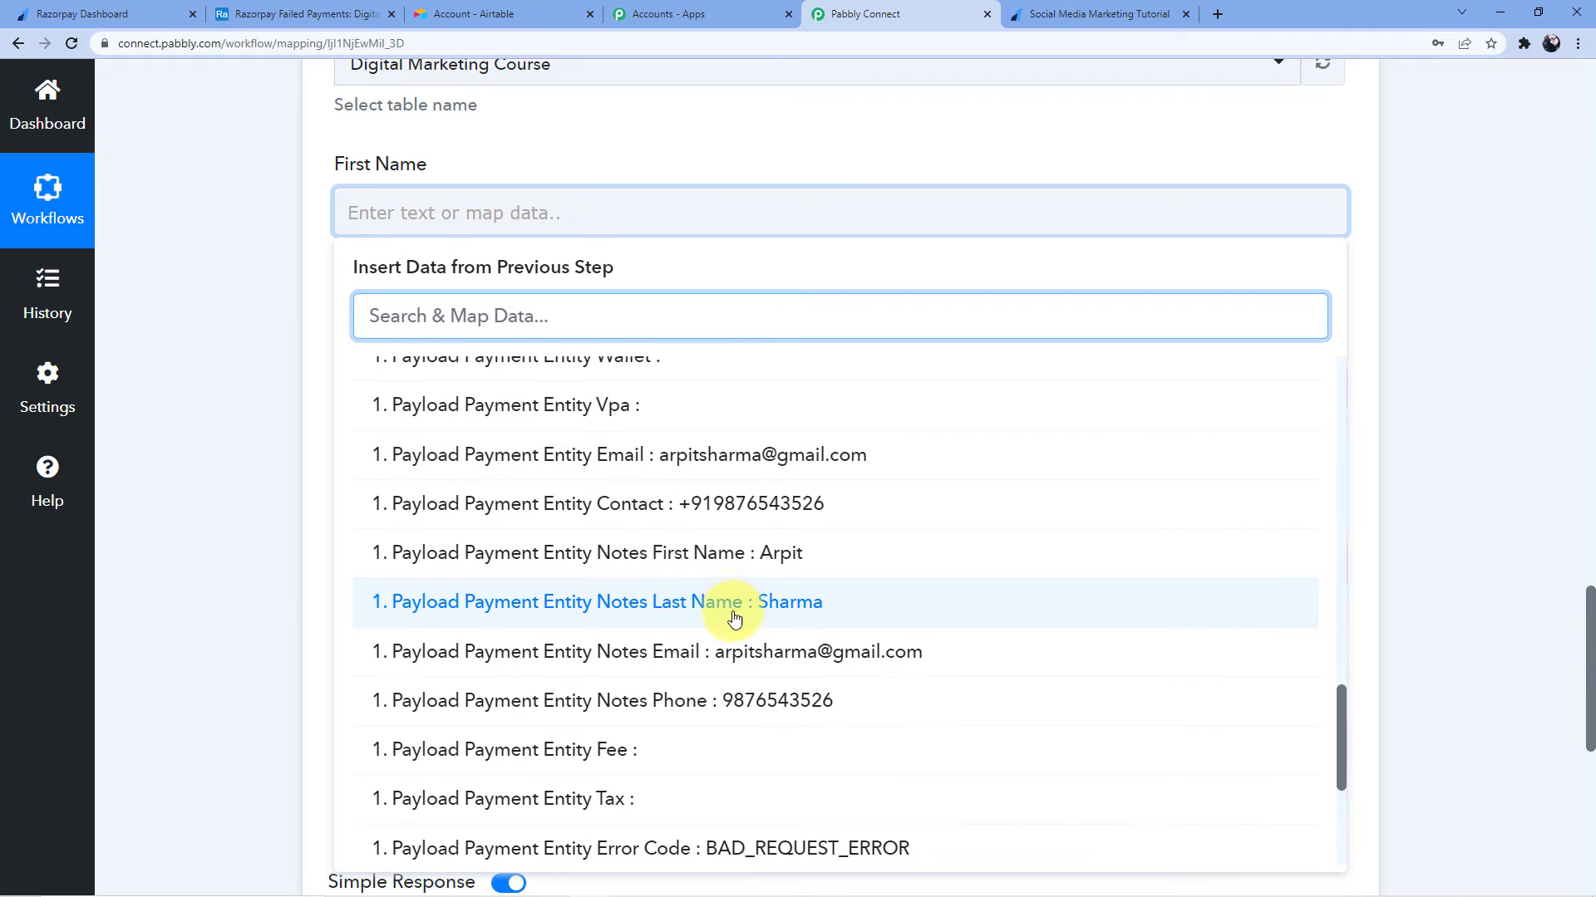
left_click(734, 553)
left_click(274, 376)
left_click(454, 391)
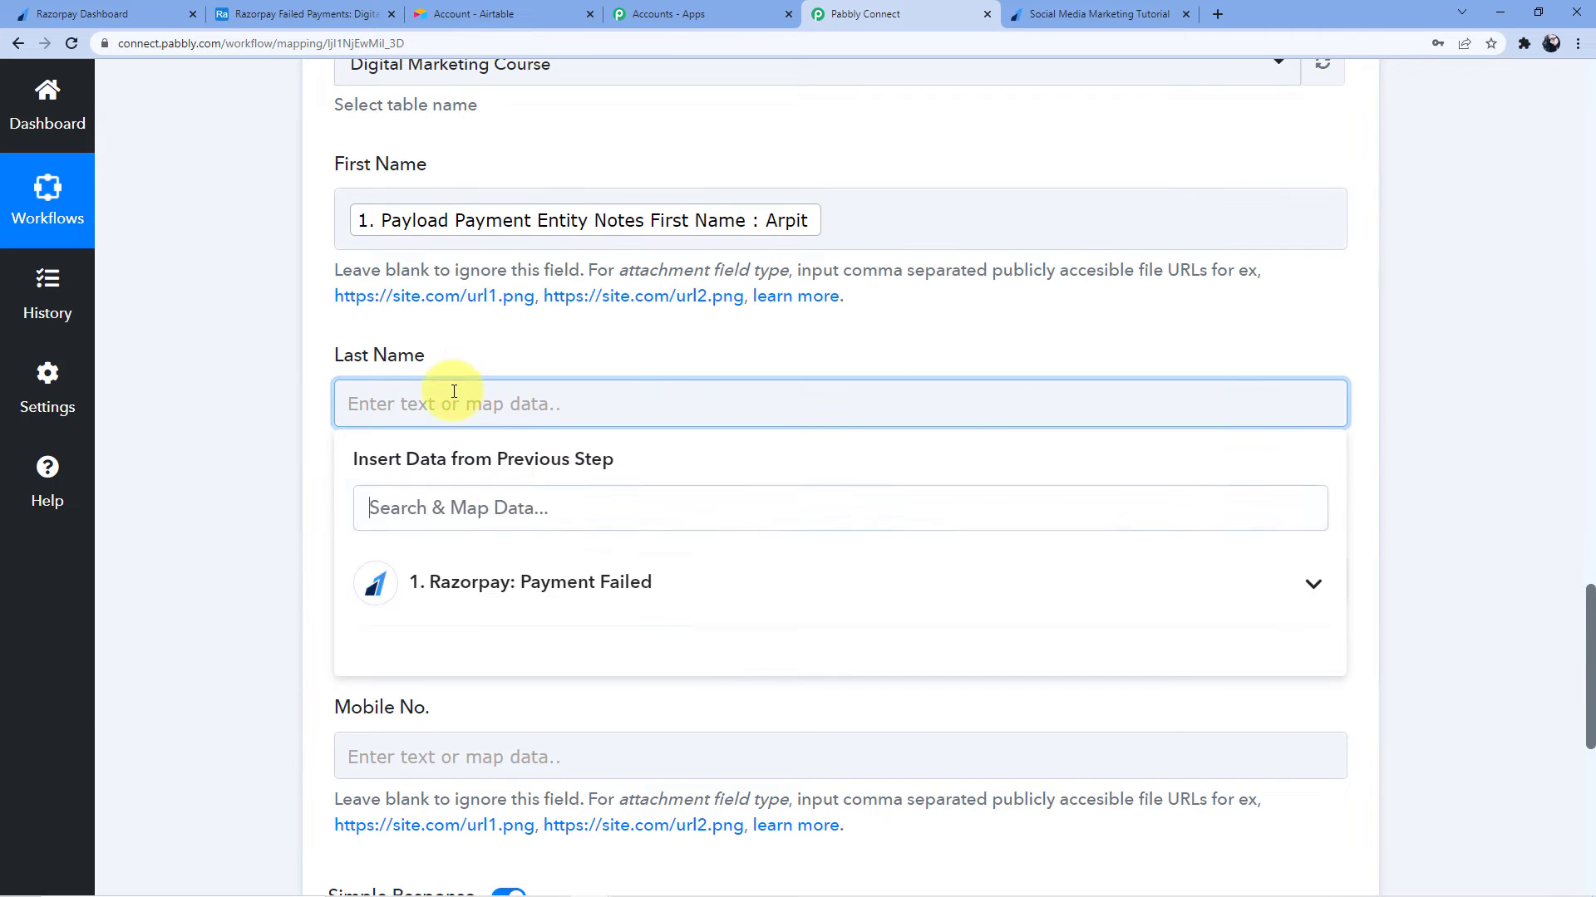
left_click(555, 581)
scroll(706, 664, "down", 6)
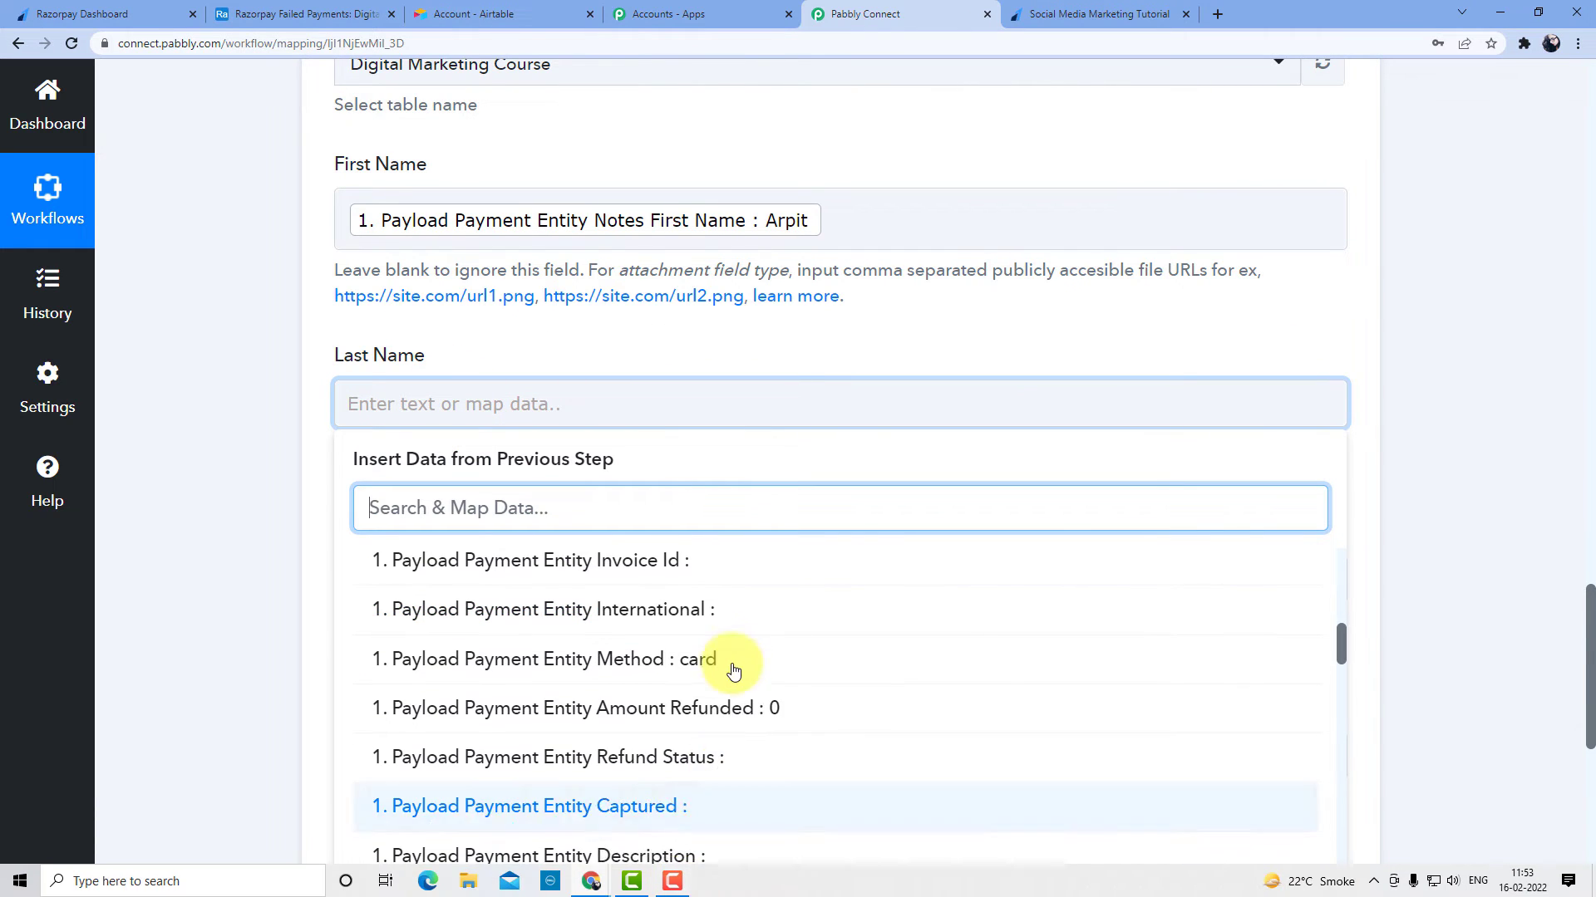
scroll(733, 669, "down", 10)
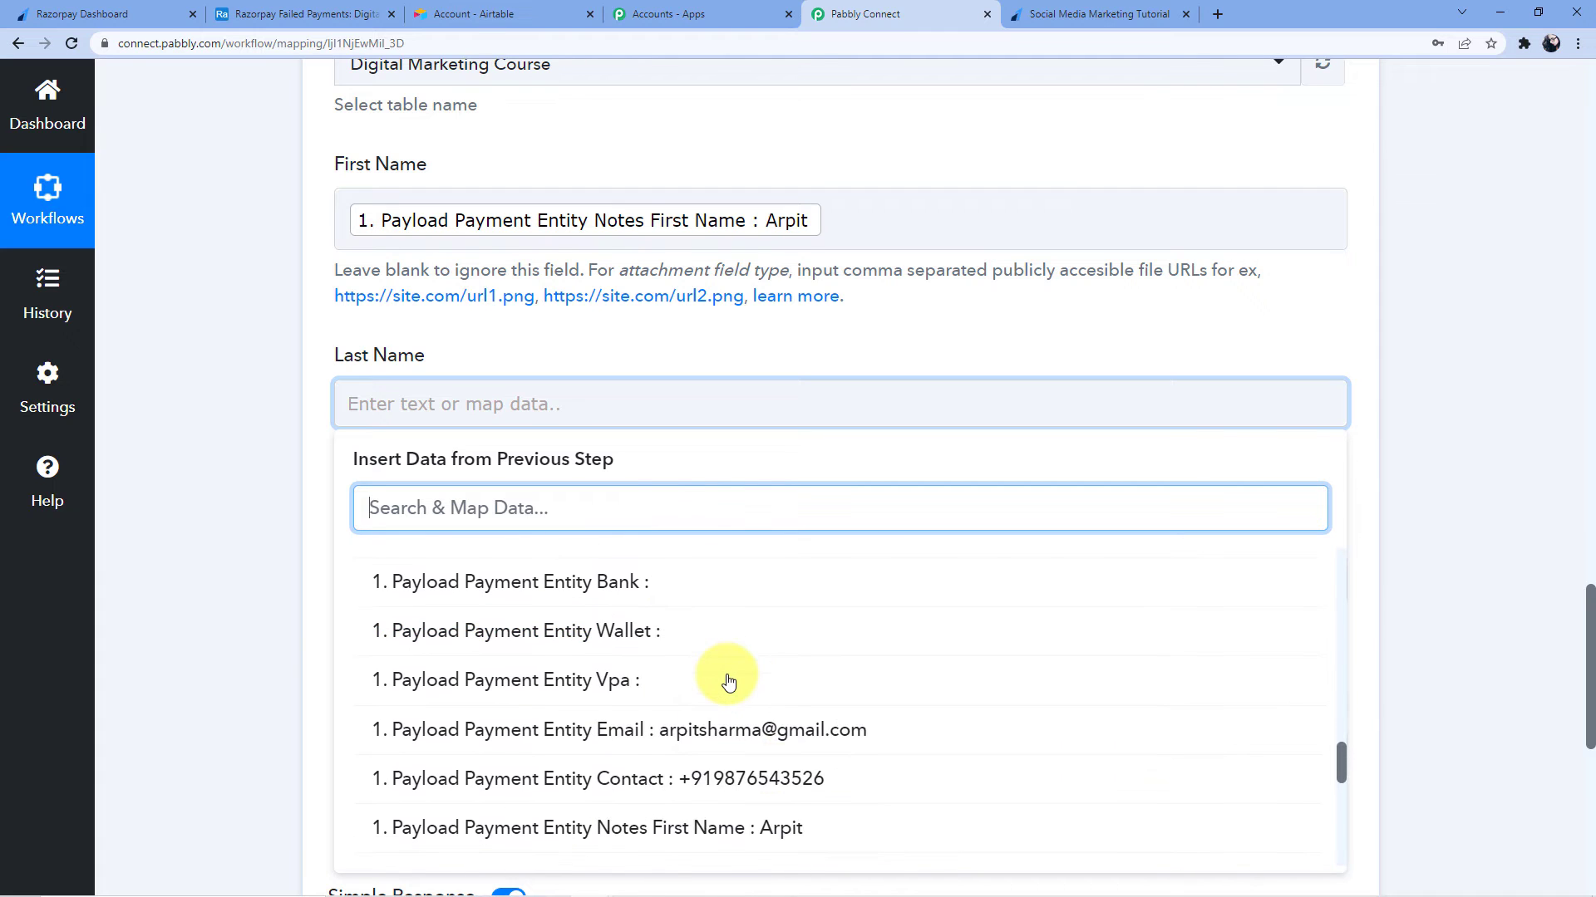
scroll(729, 681, "down", 3)
left_click(756, 707)
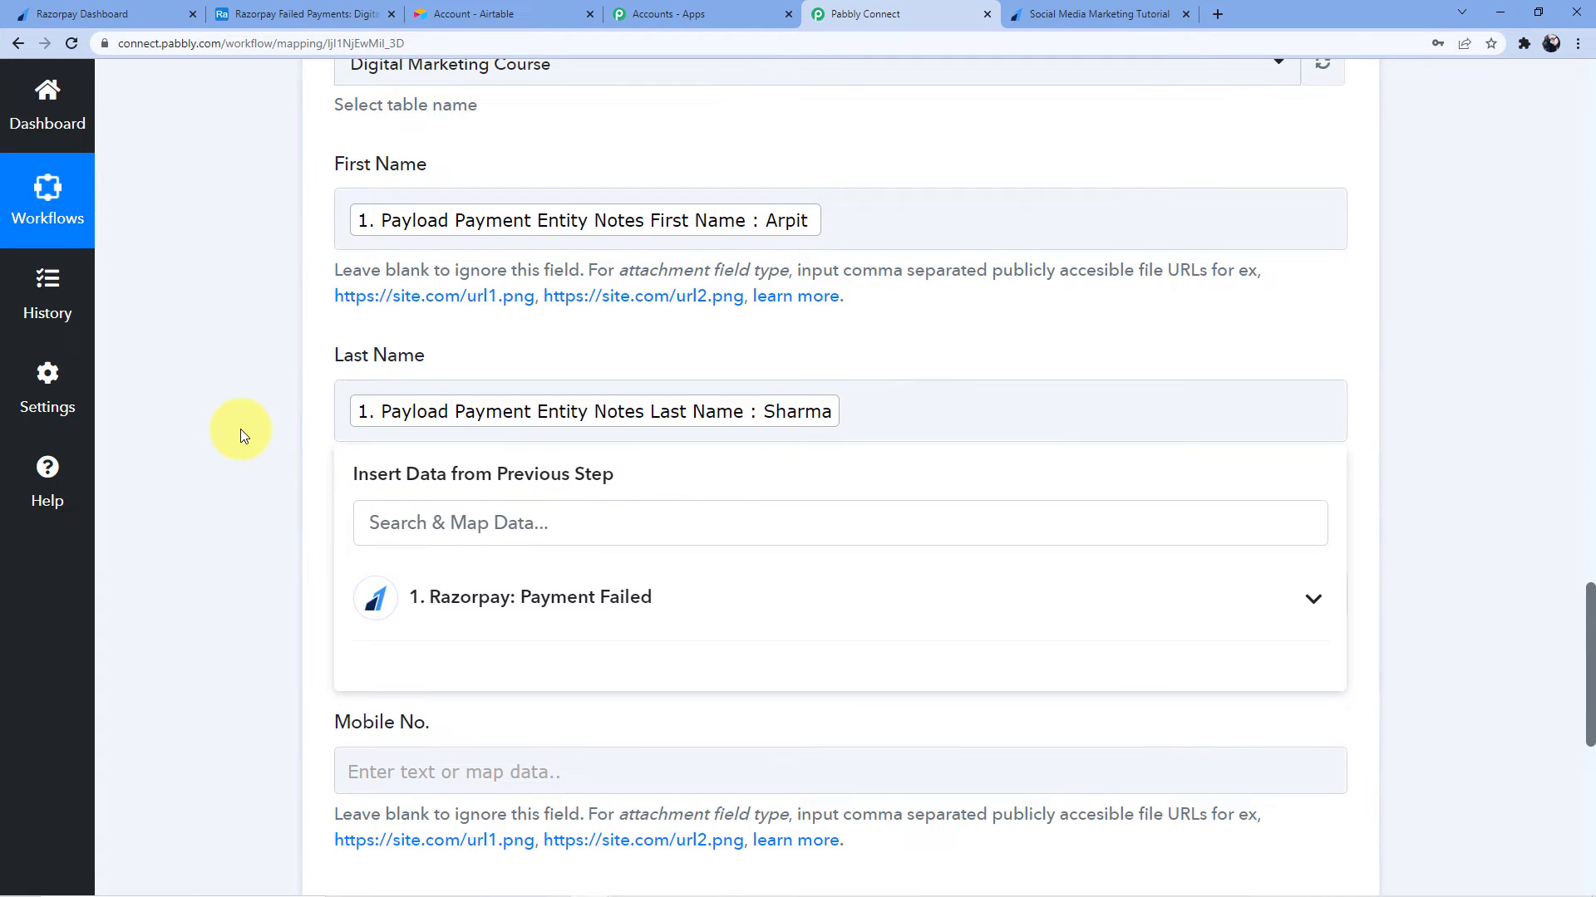
left_click(241, 429)
Map Email to the payment's Email value and Mobile No. to its Contact value
scroll(241, 429, "down", 3)
left_click(360, 345)
left_click(432, 522)
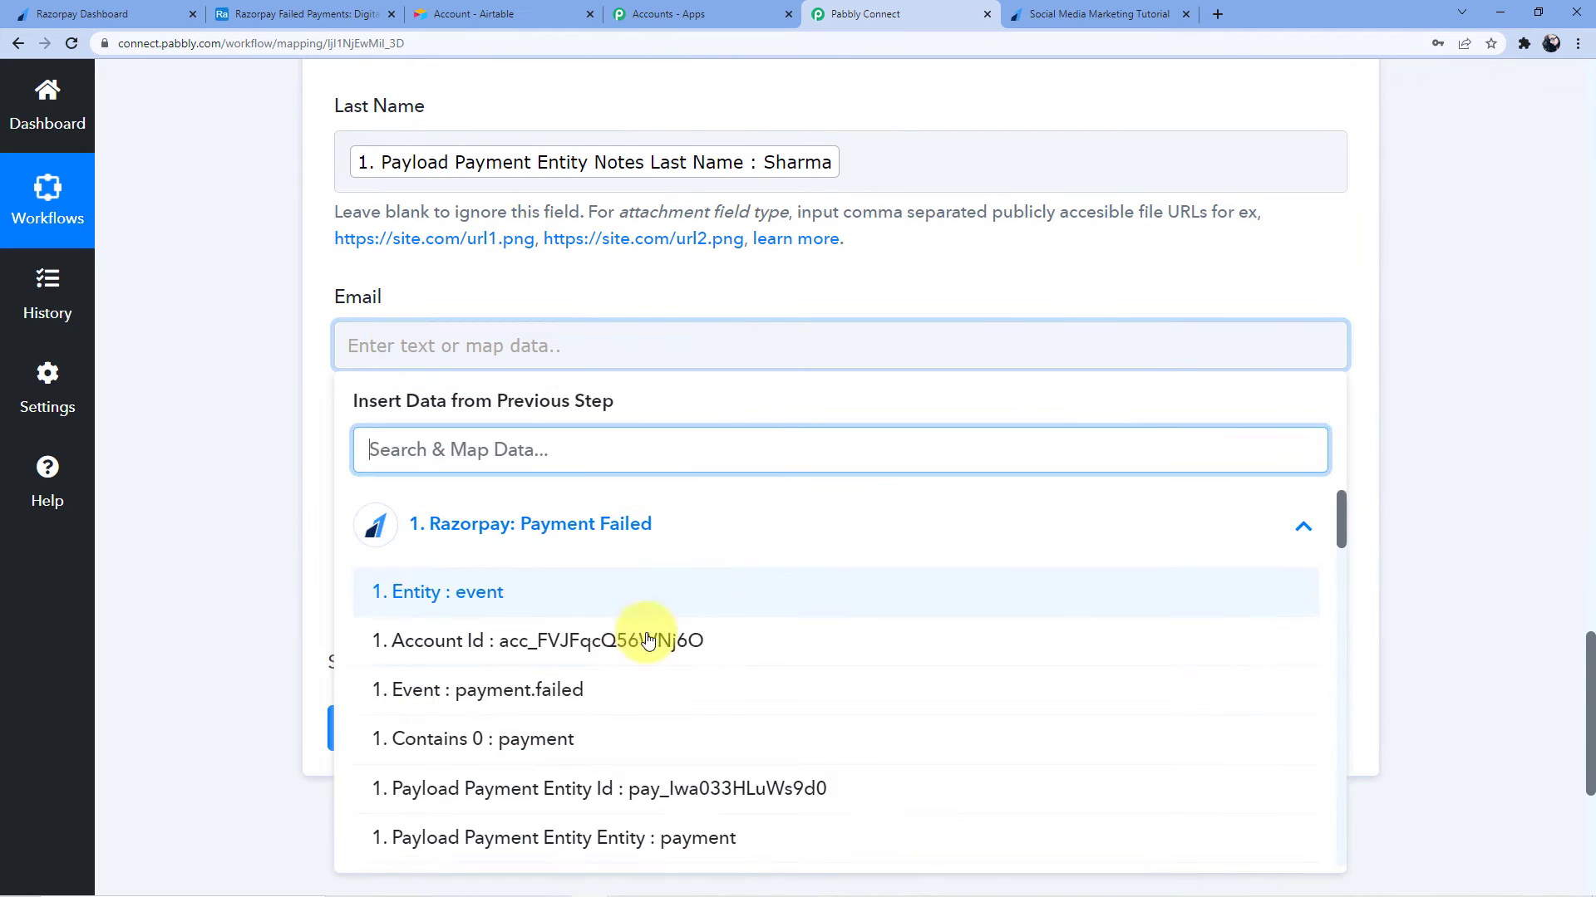
scroll(648, 639, "down", 15)
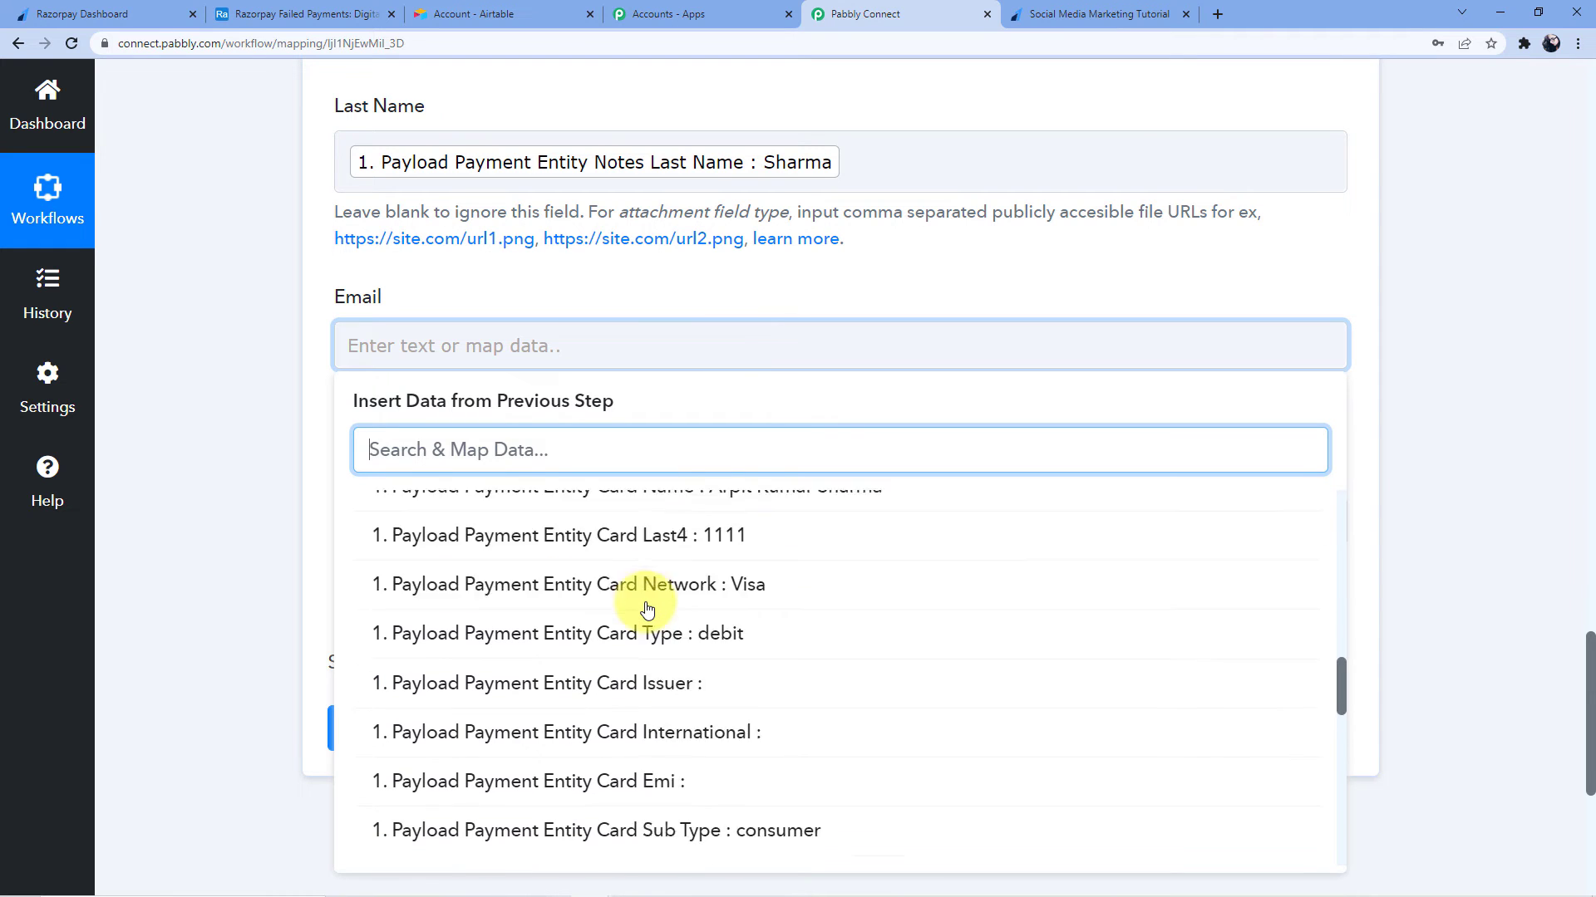
scroll(648, 611, "down", 5)
left_click(765, 593)
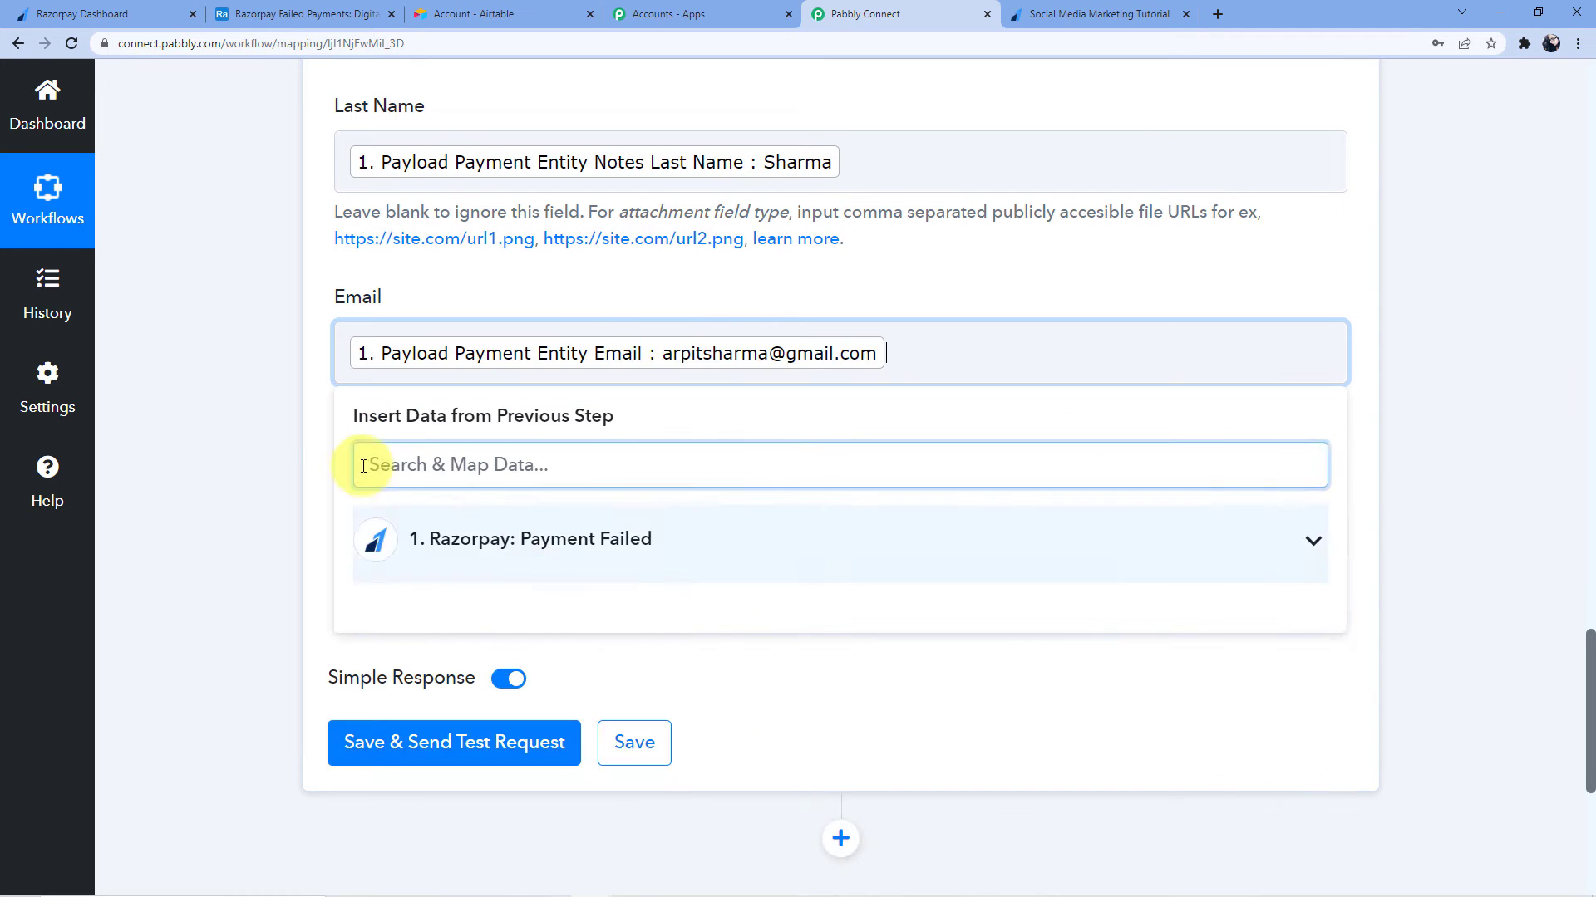
left_click(286, 422)
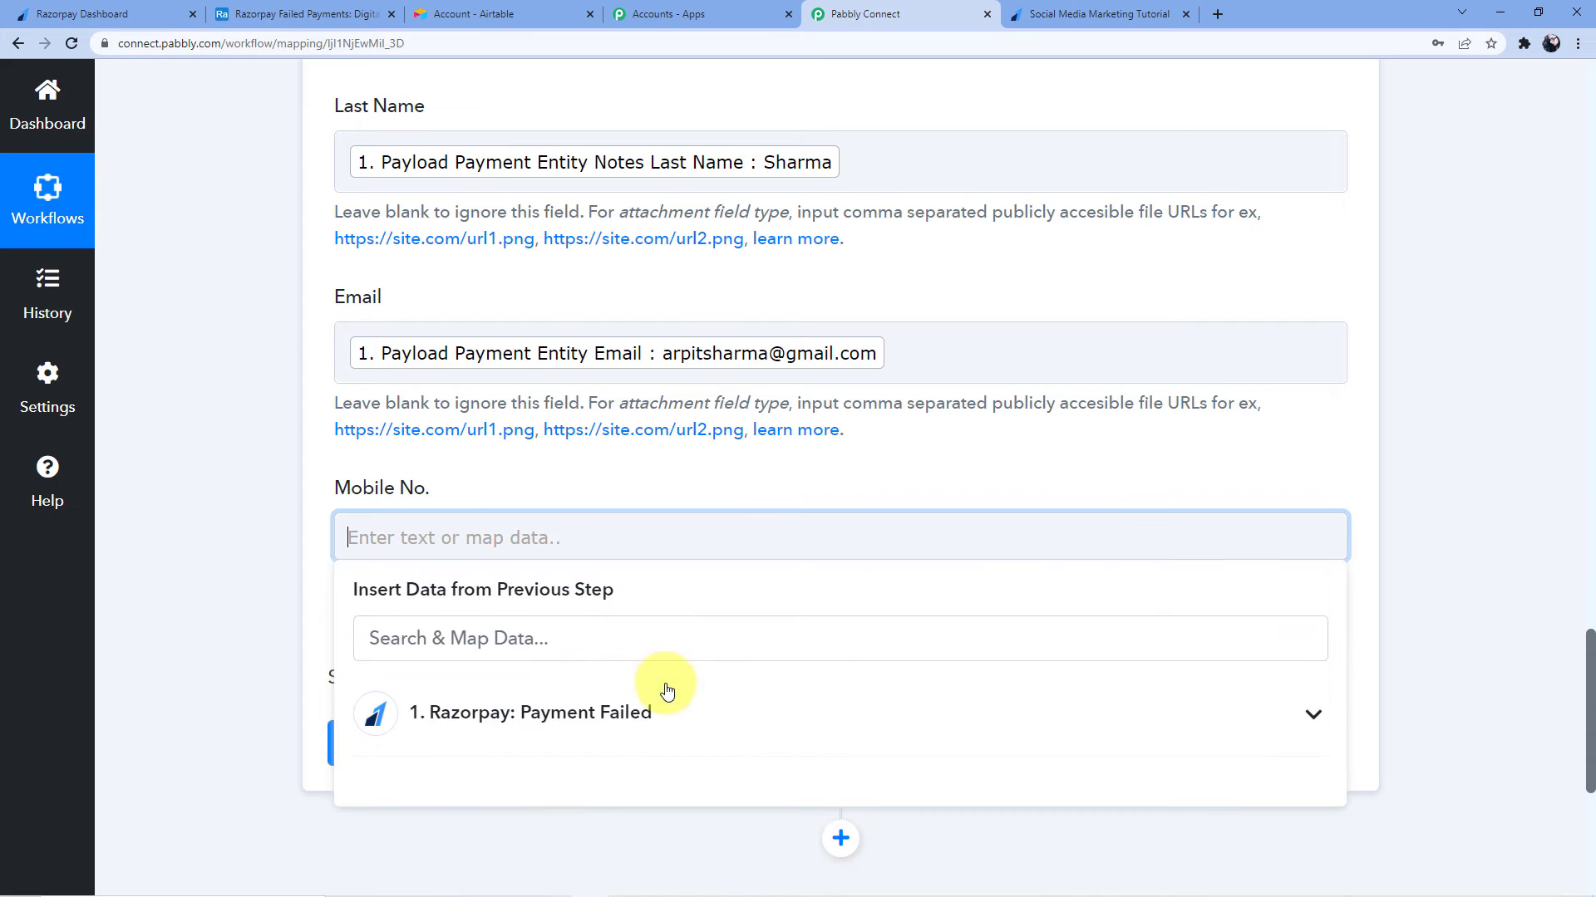
left_click(702, 698)
scroll(698, 759, "down", 10)
scroll(712, 635, "down", 12)
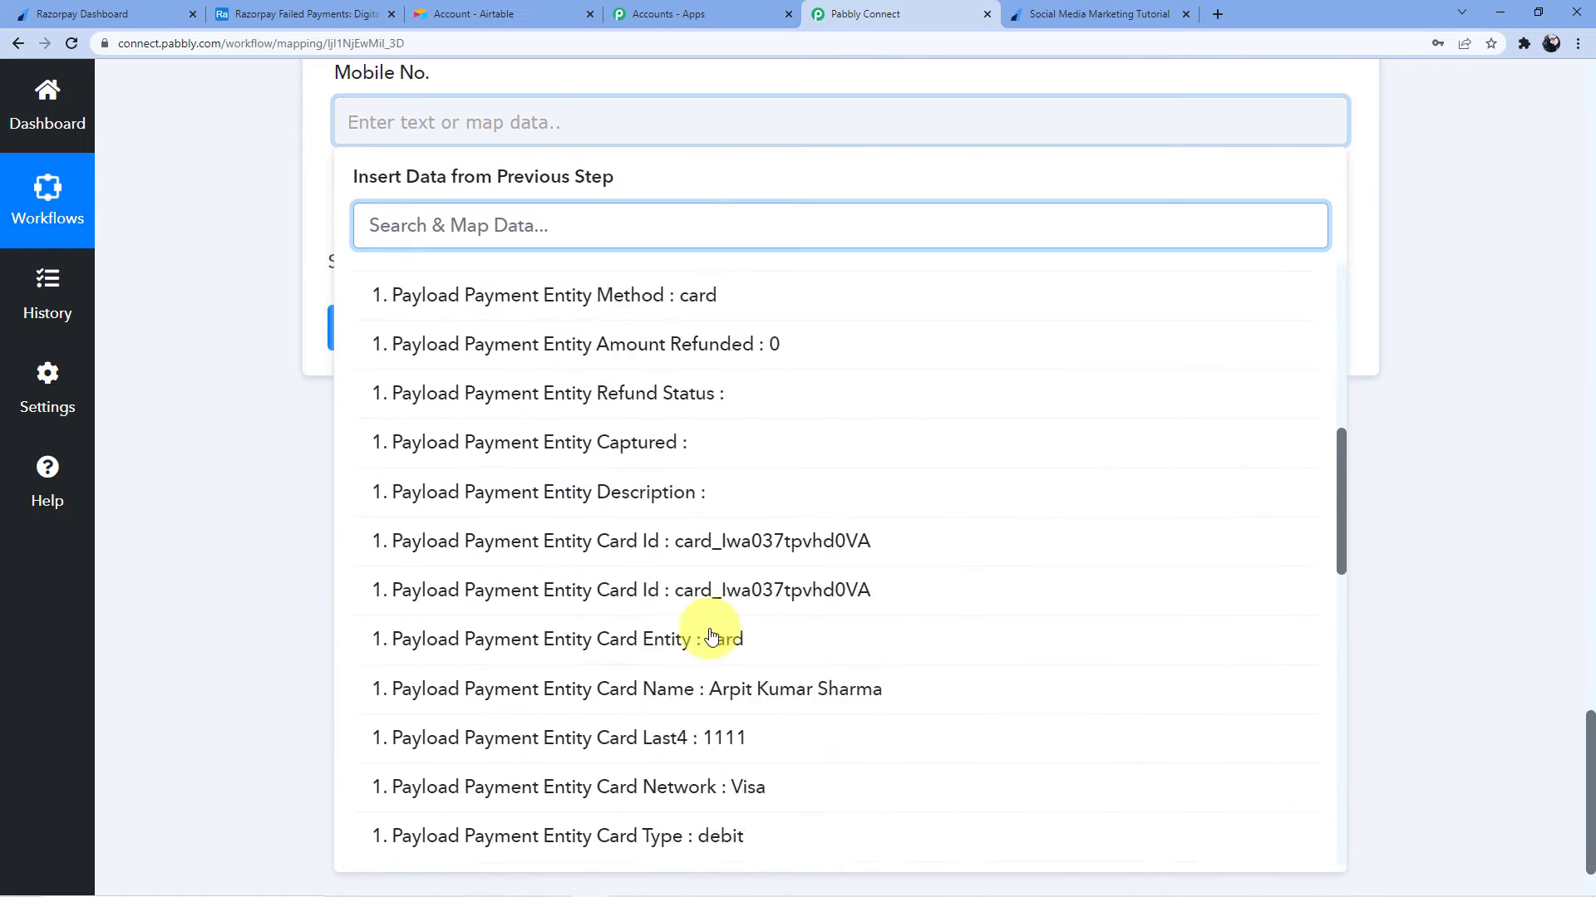
scroll(711, 632, "down", 2)
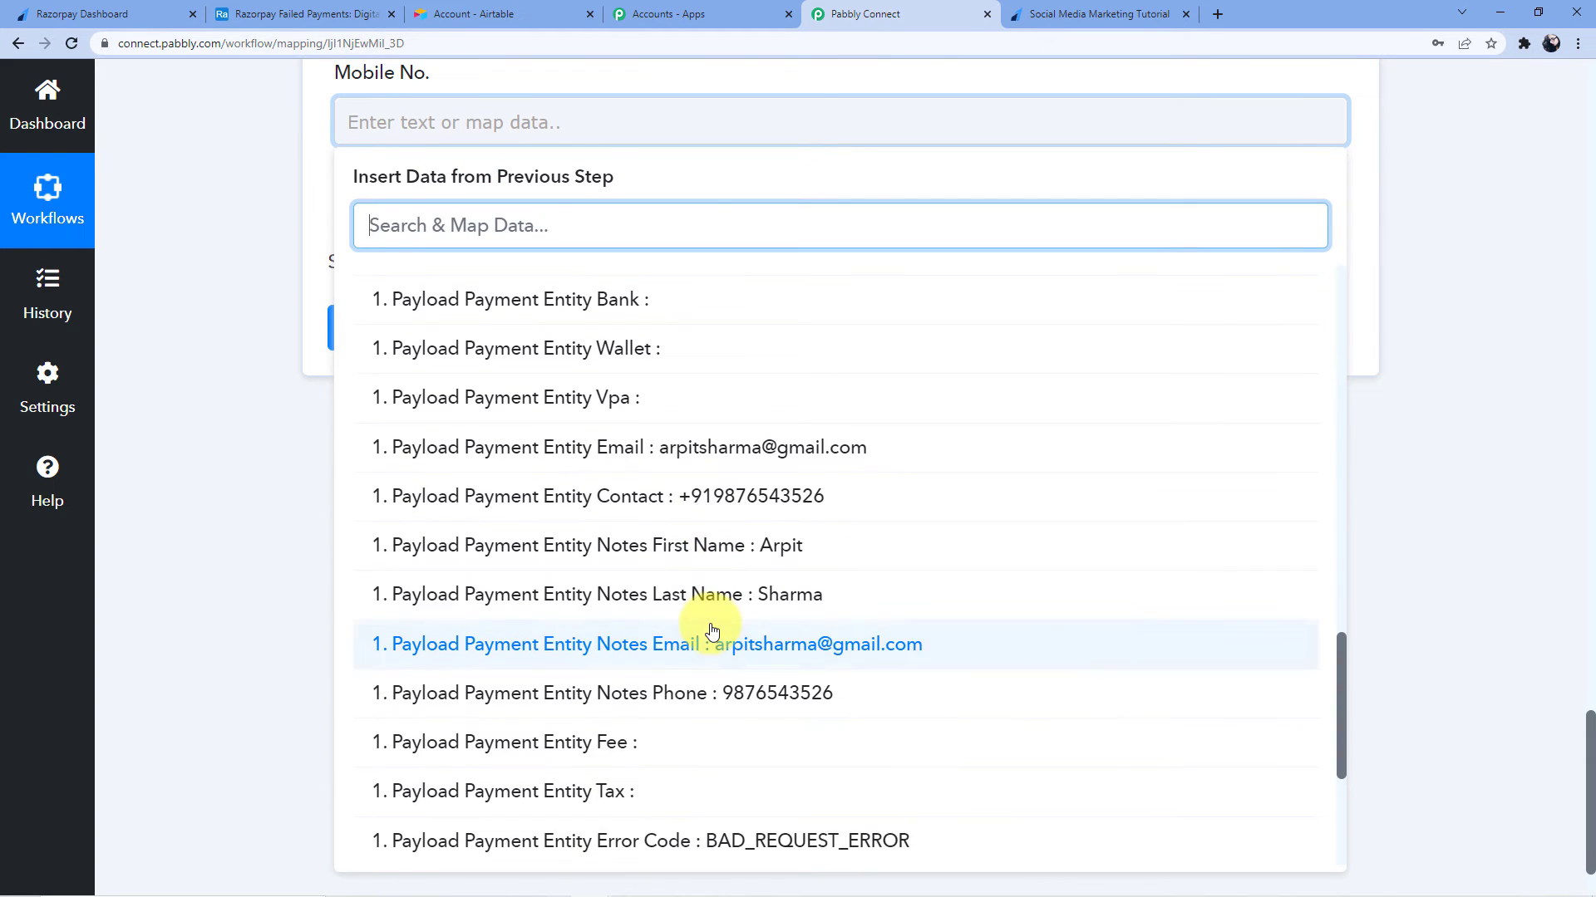
scroll(688, 634, "up", 7)
scroll(690, 643, "up", 10)
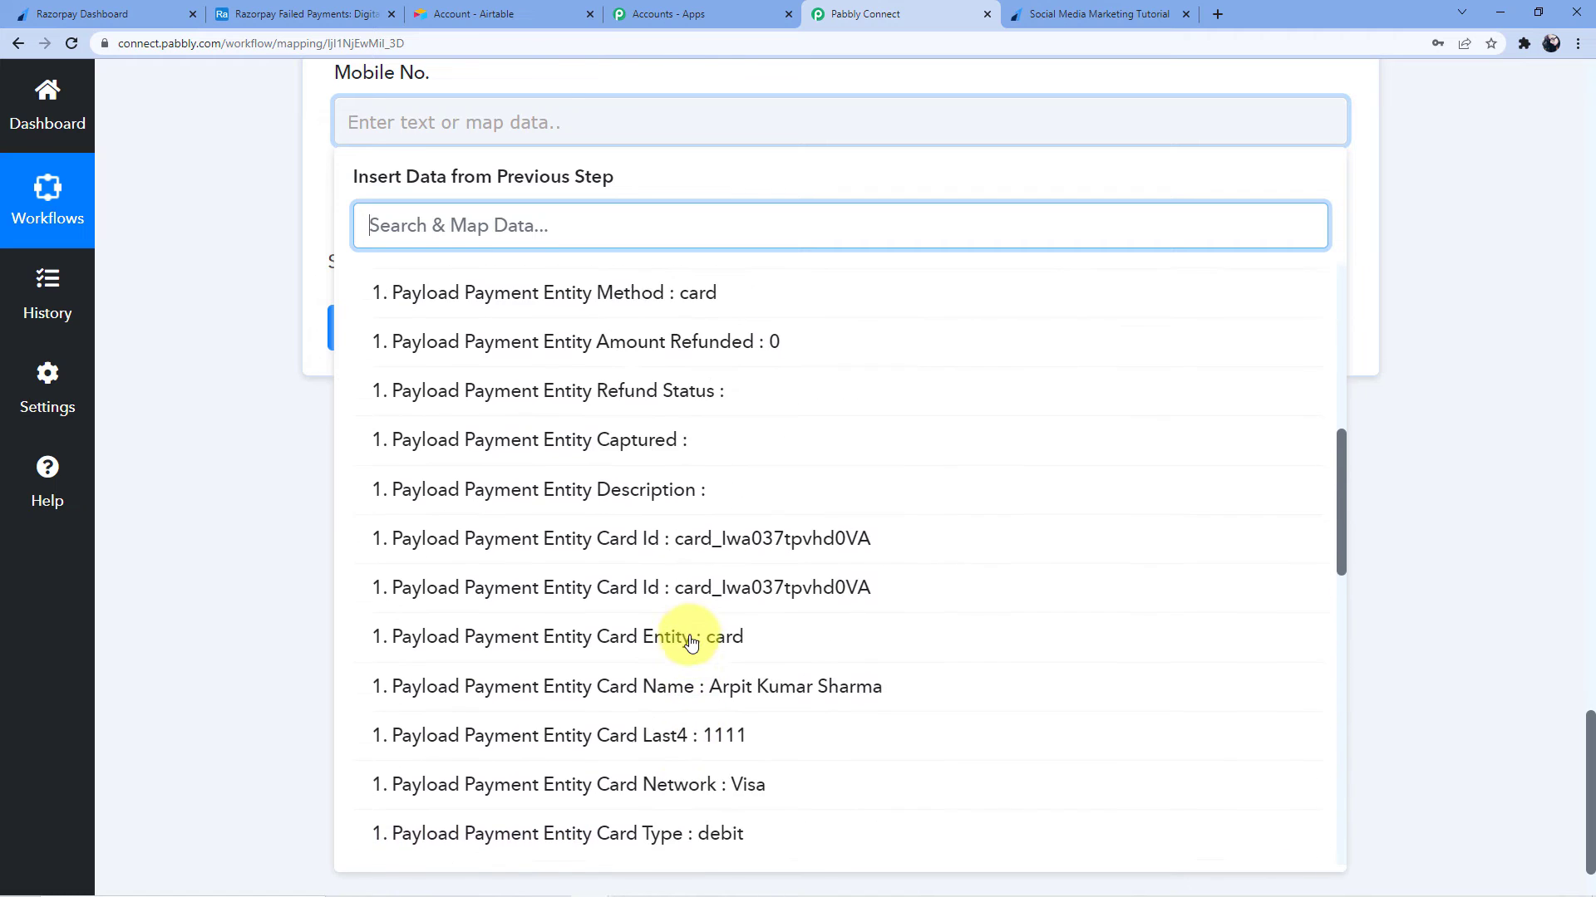
scroll(691, 640, "up", 3)
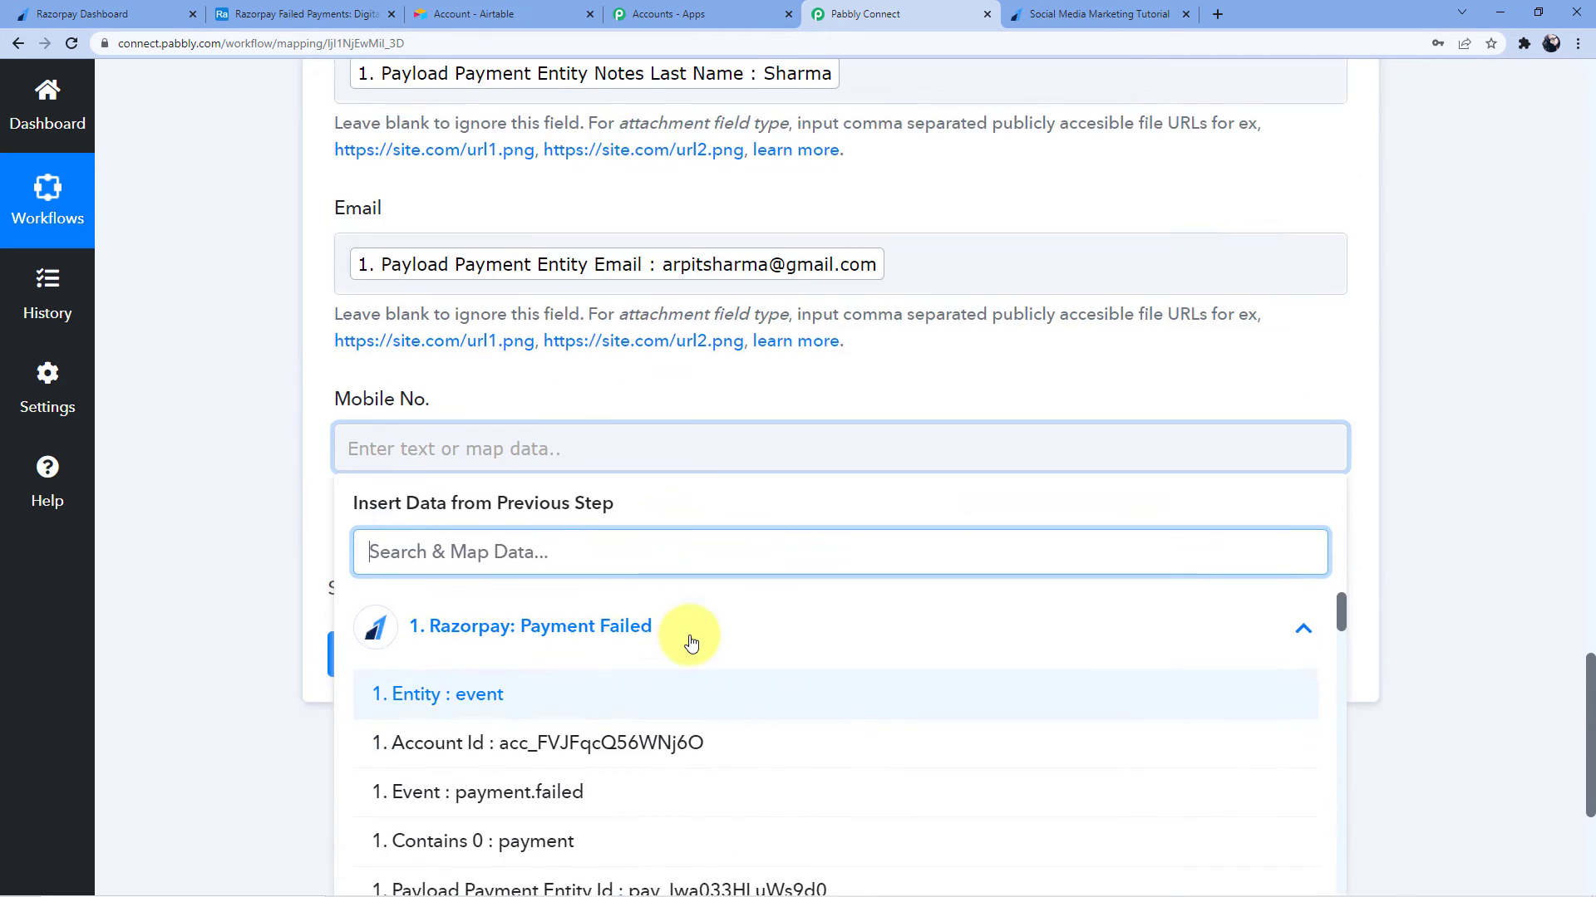
scroll(689, 642, "down", 4)
scroll(745, 625, "down", 5)
scroll(748, 630, "down", 10)
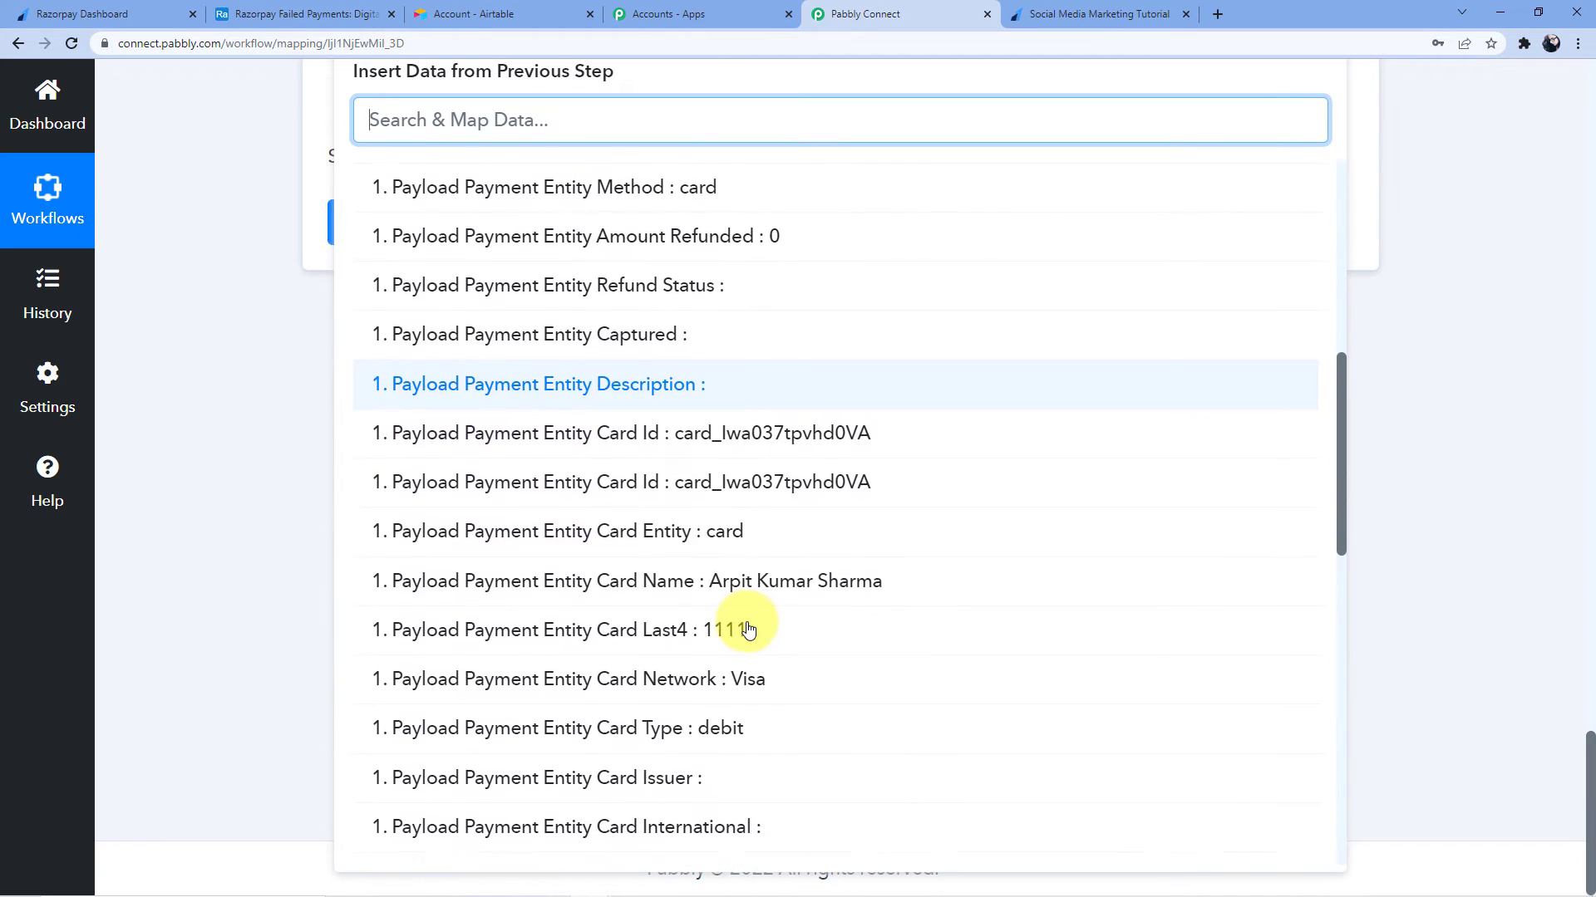
scroll(781, 622, "down", 1)
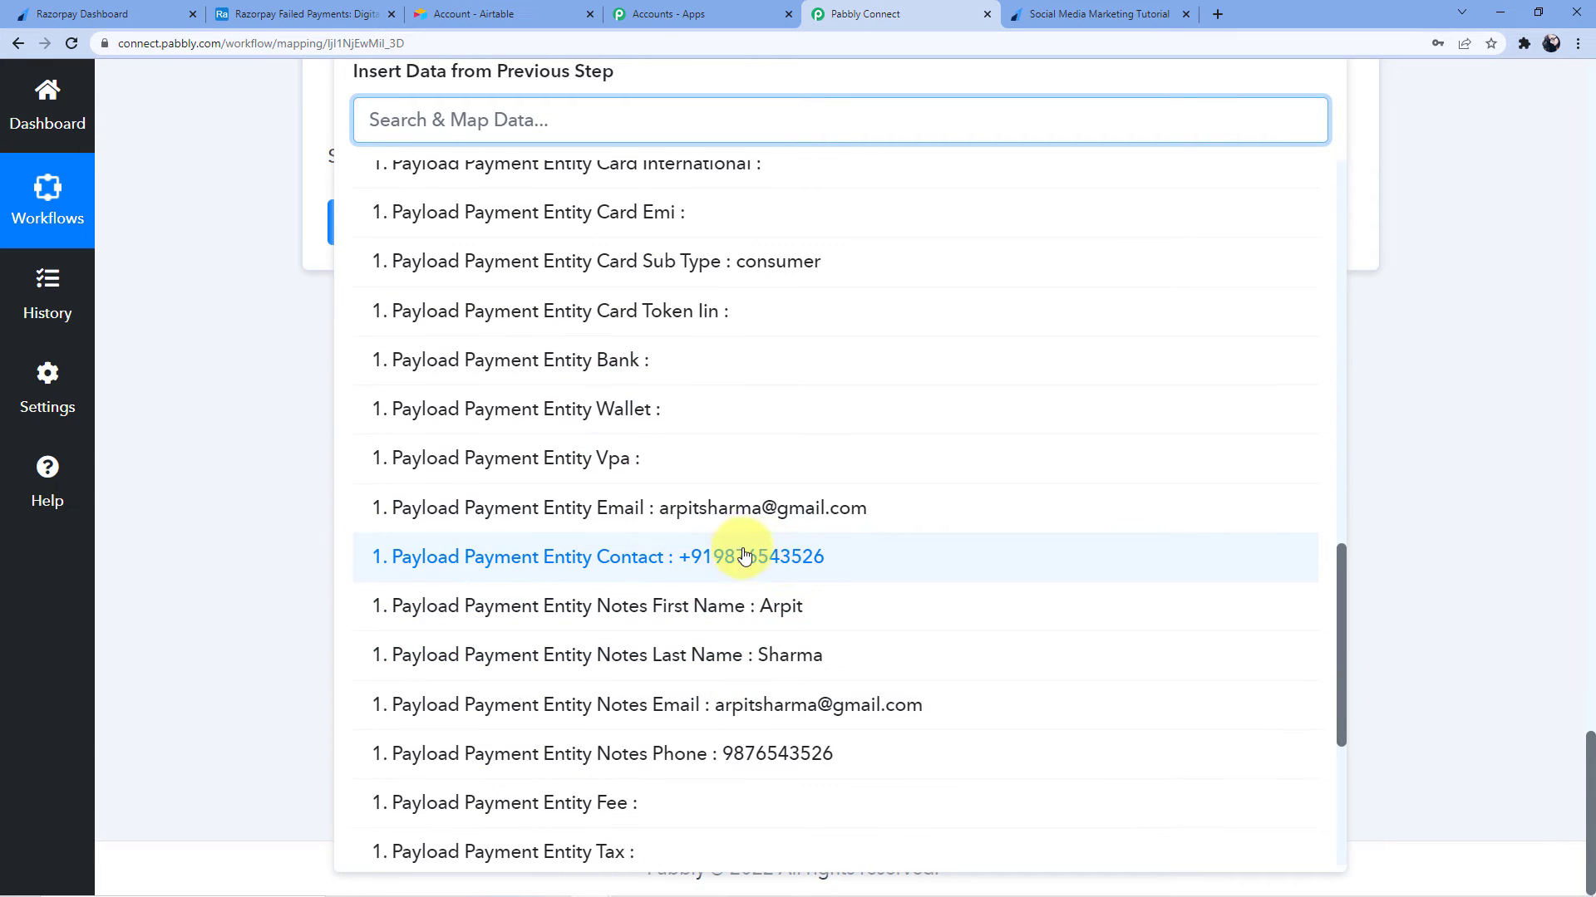
left_click(720, 564)
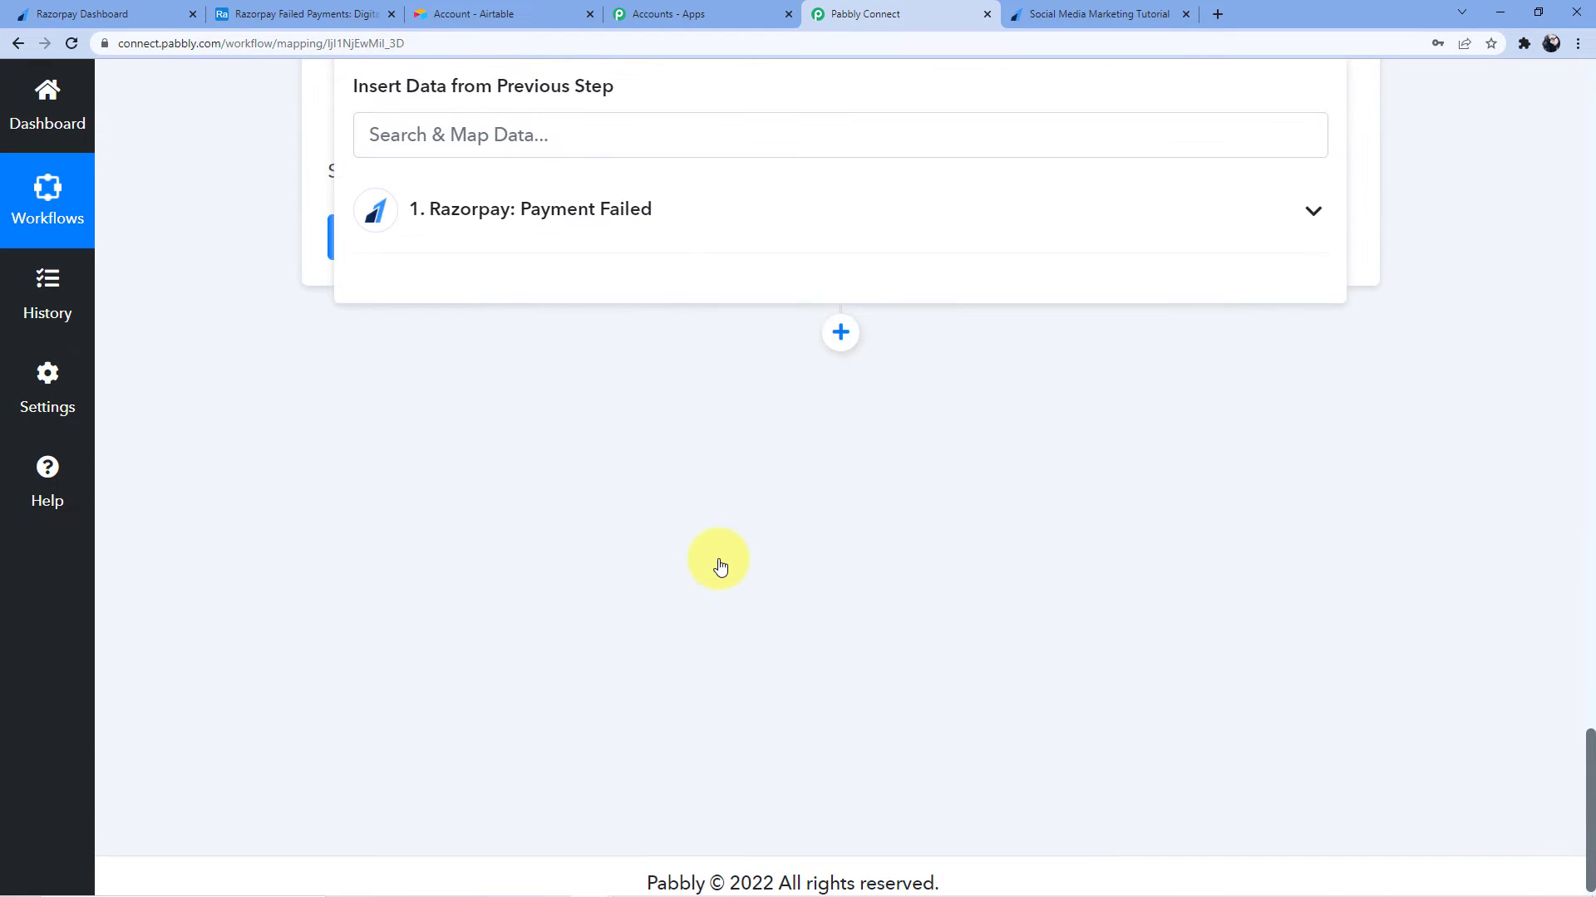
left_click(607, 497)
scroll(582, 540, "up", 4)
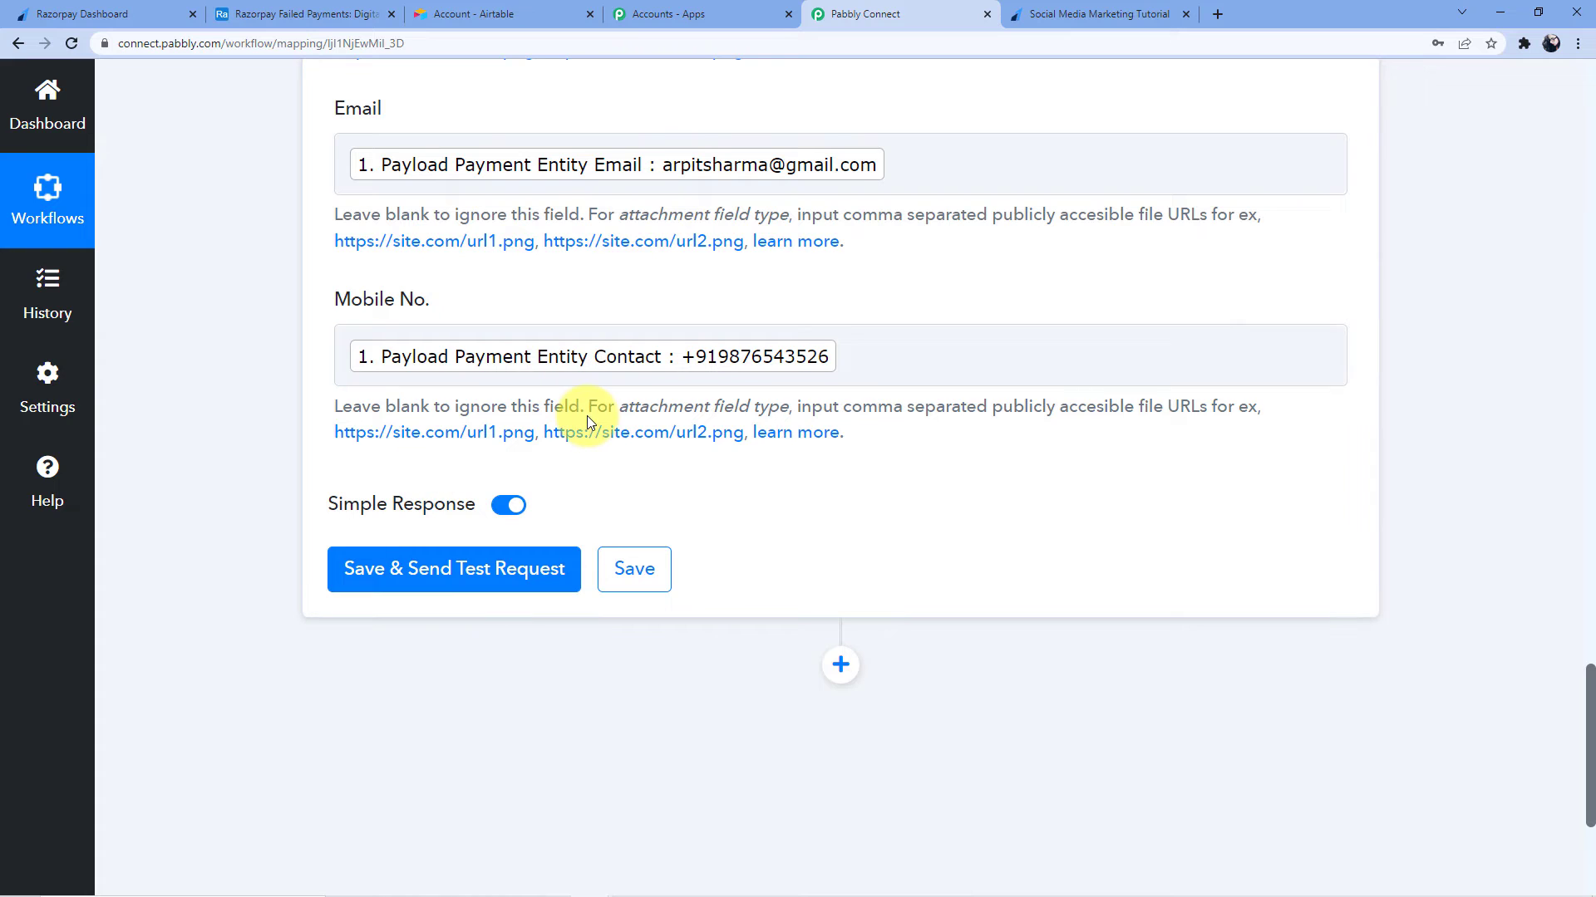
scroll(586, 416, "up", 3)
scroll(522, 422, "up", 5)
scroll(524, 417, "down", 9)
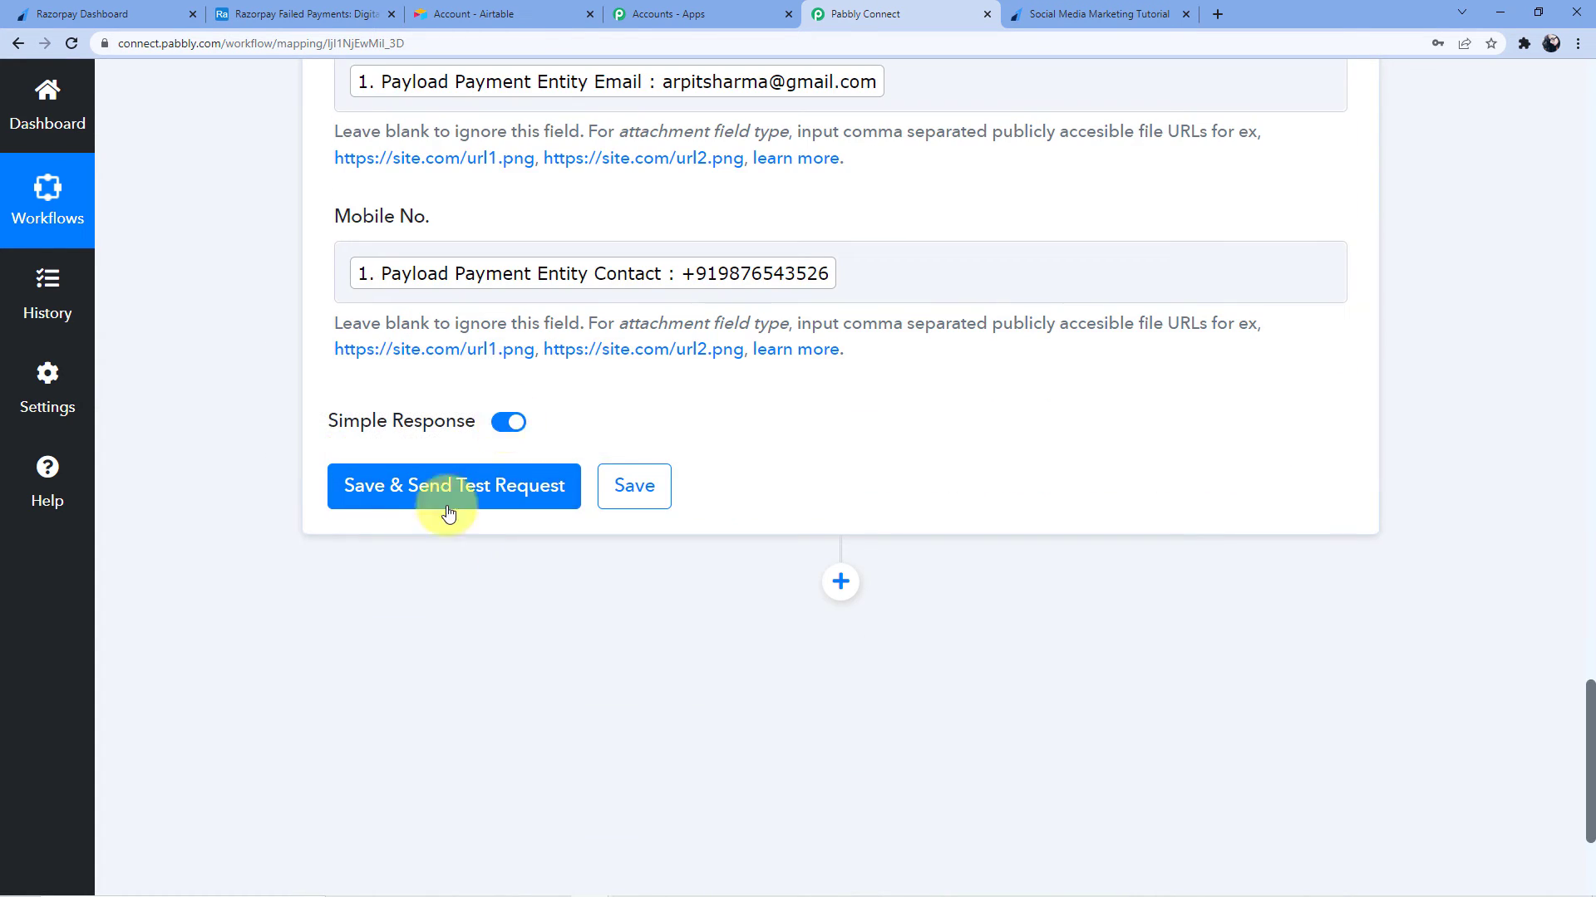
Save and send a test request, then review the returned Airtable record Id
left_click(467, 496)
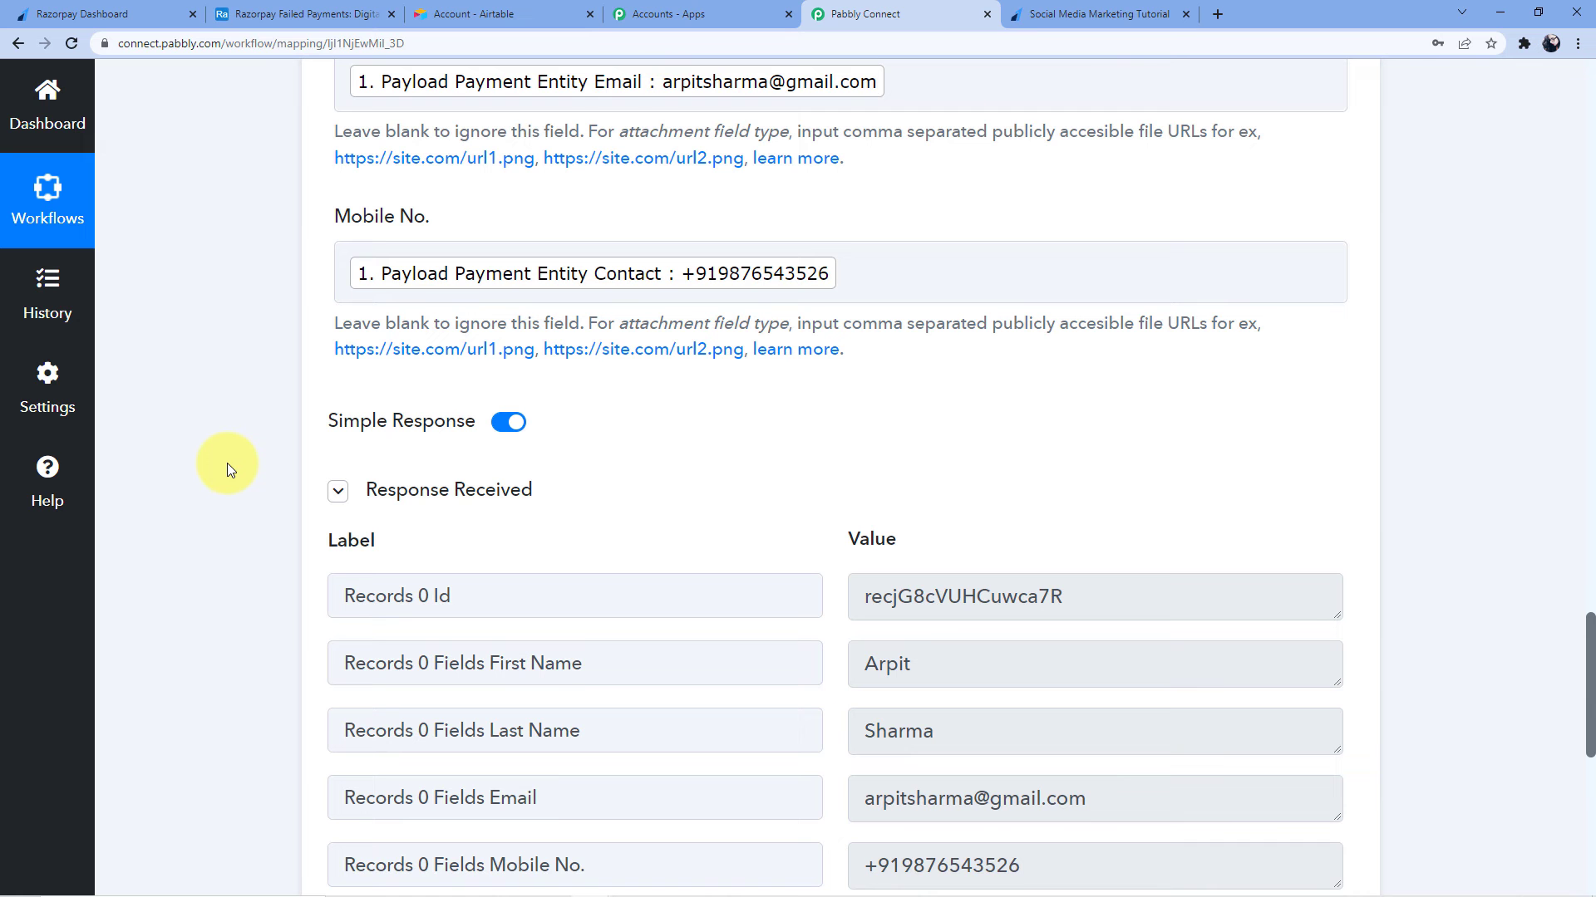
mouse_move(329, 422)
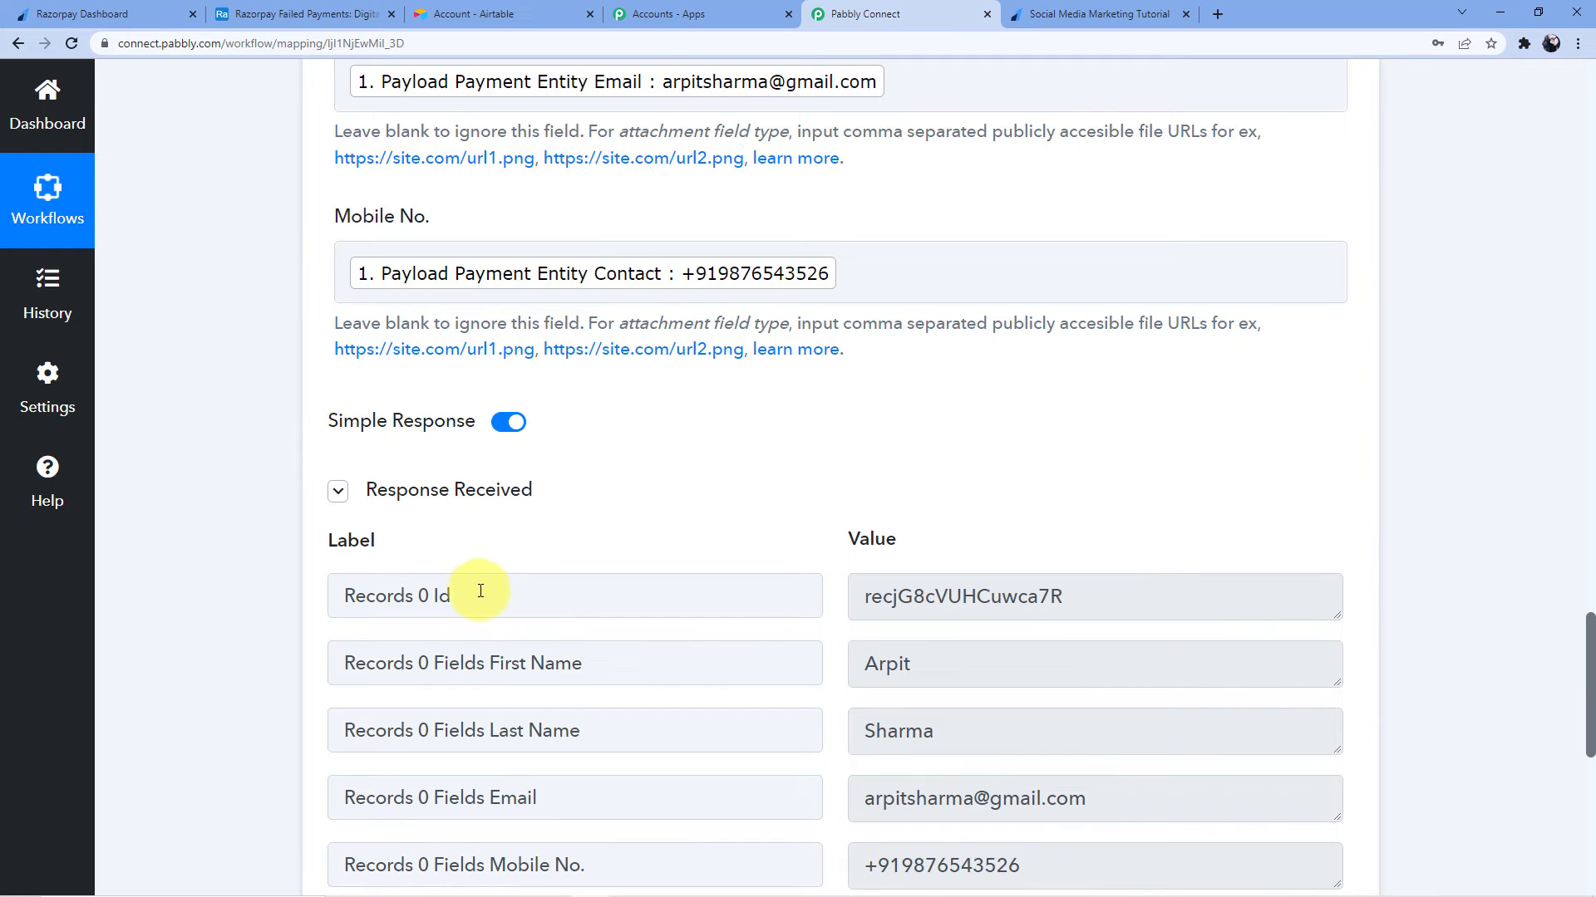
left_click_drag(857, 597, 1068, 600)
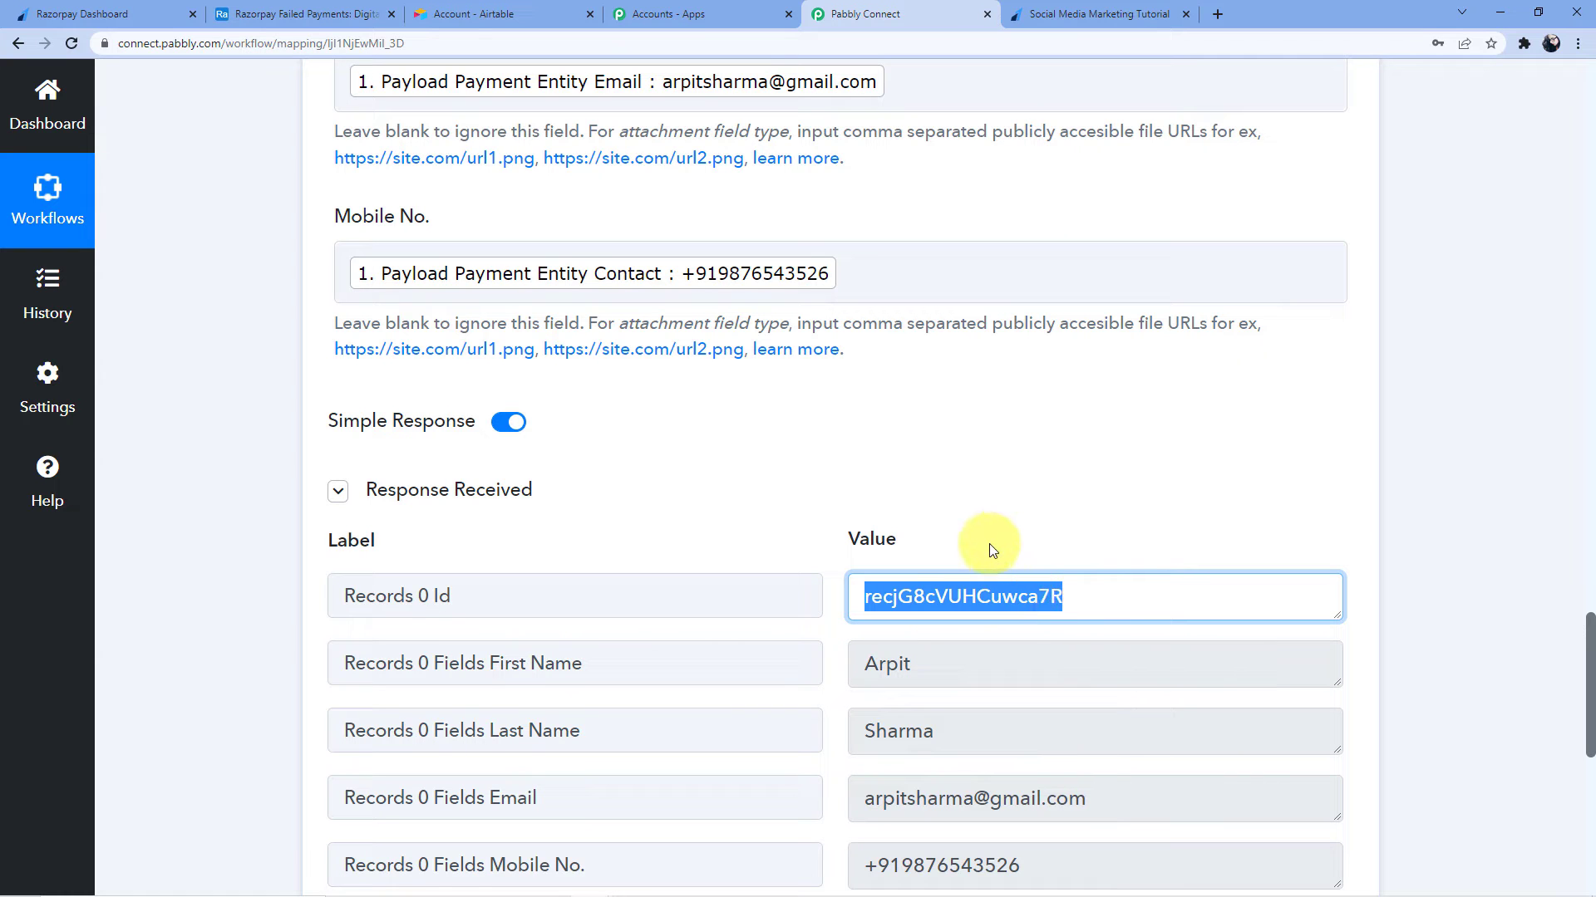
scroll(968, 519, "down", 3)
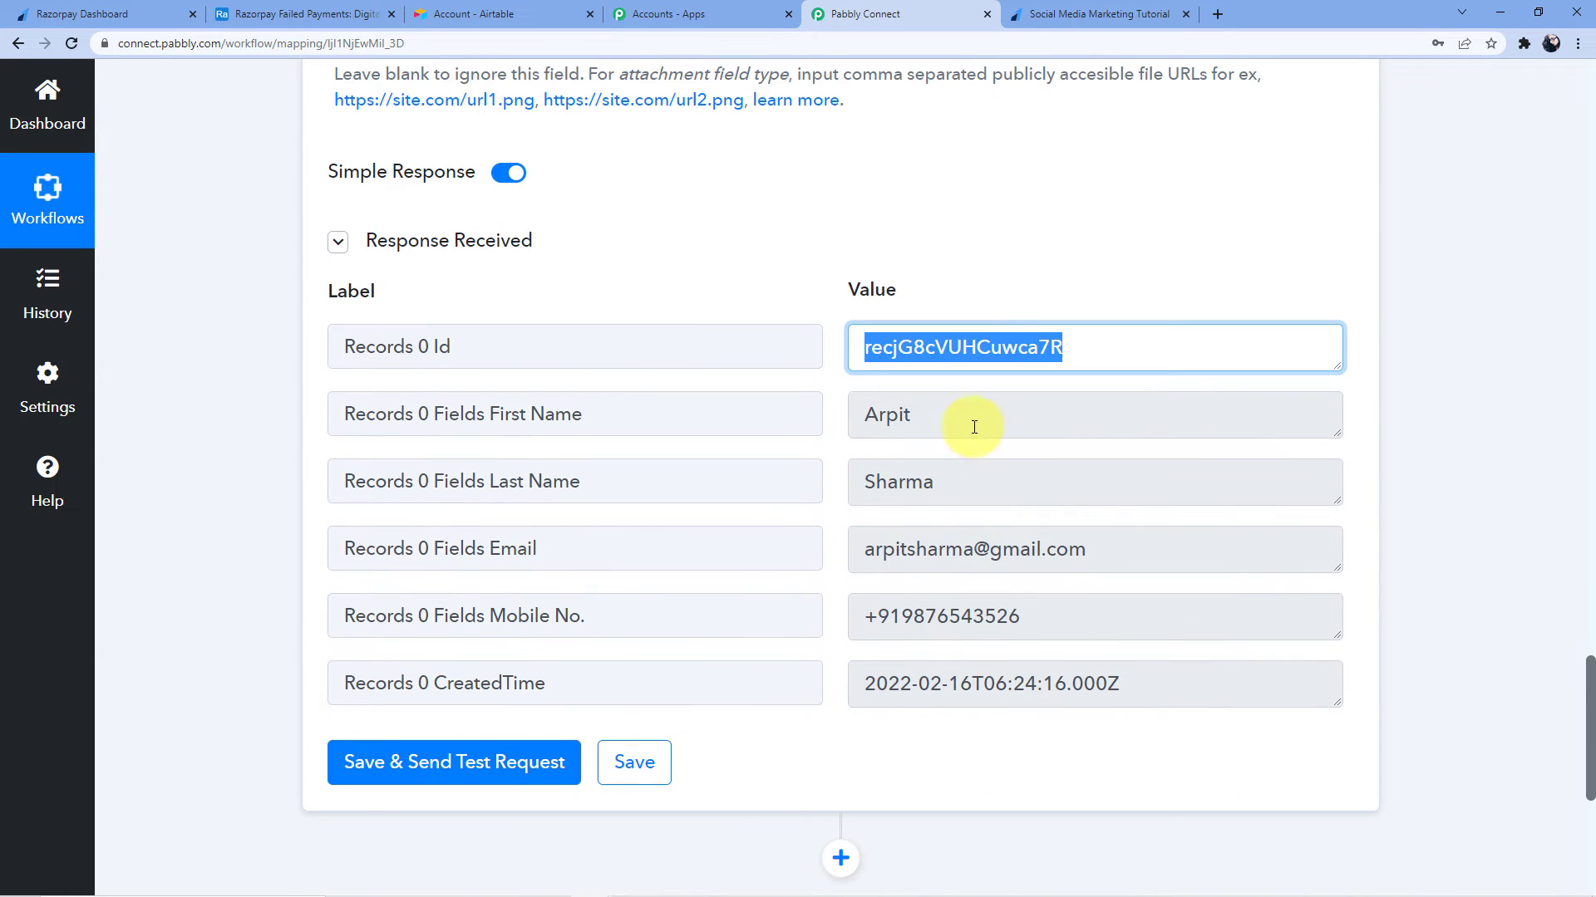
Check the Airtable test record's first name, last name, email and mobile, then return to the payment page
left_click(279, 10)
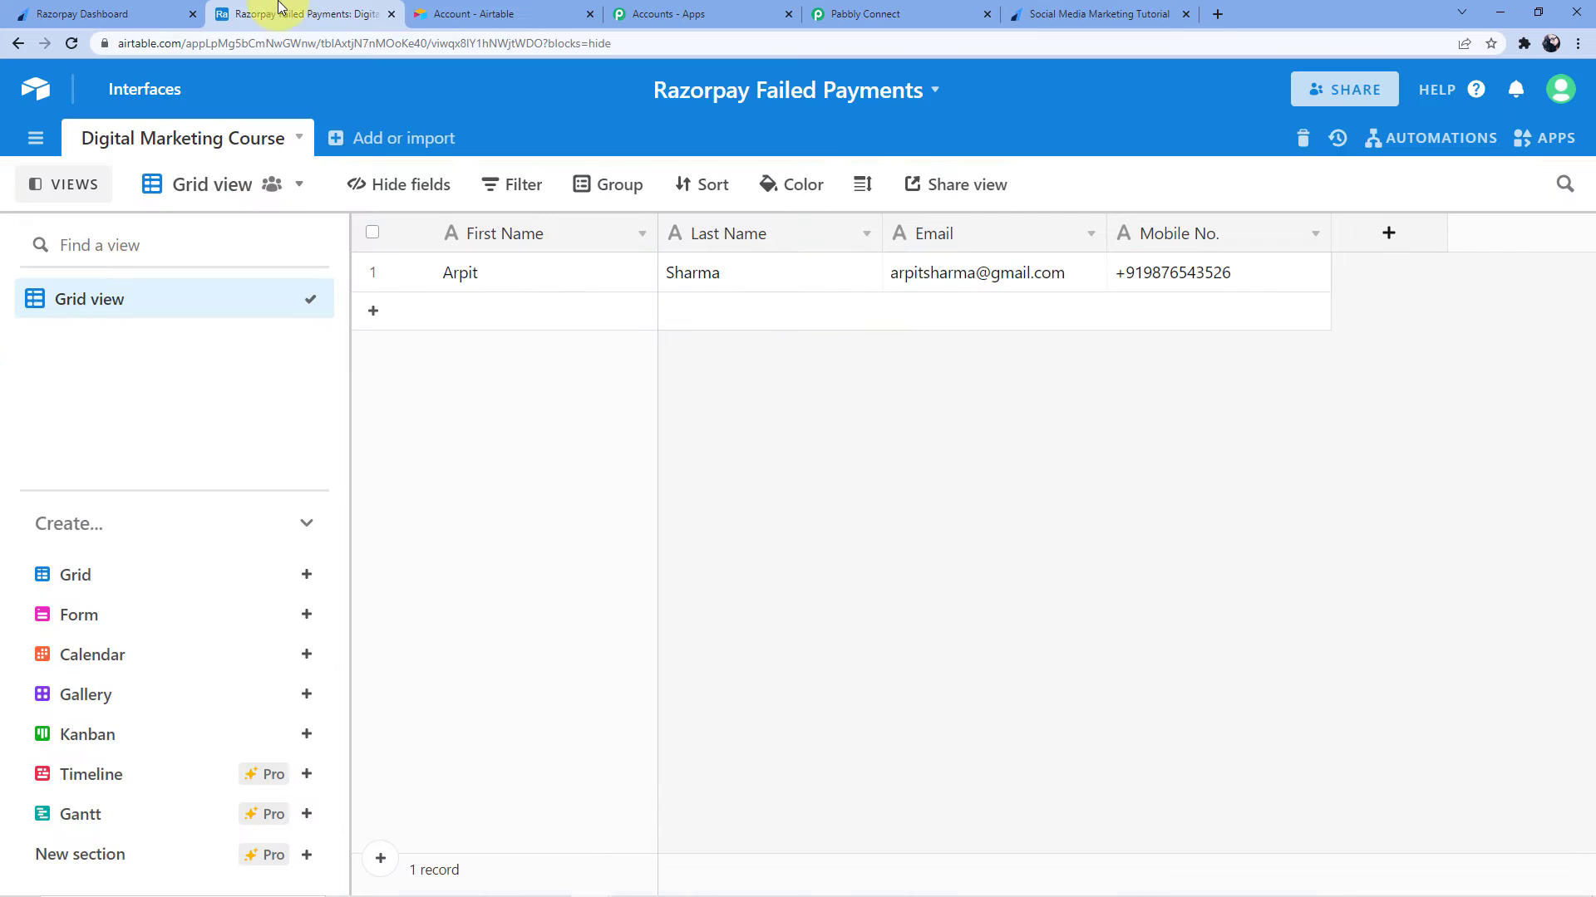
left_click(471, 282)
left_click(690, 282)
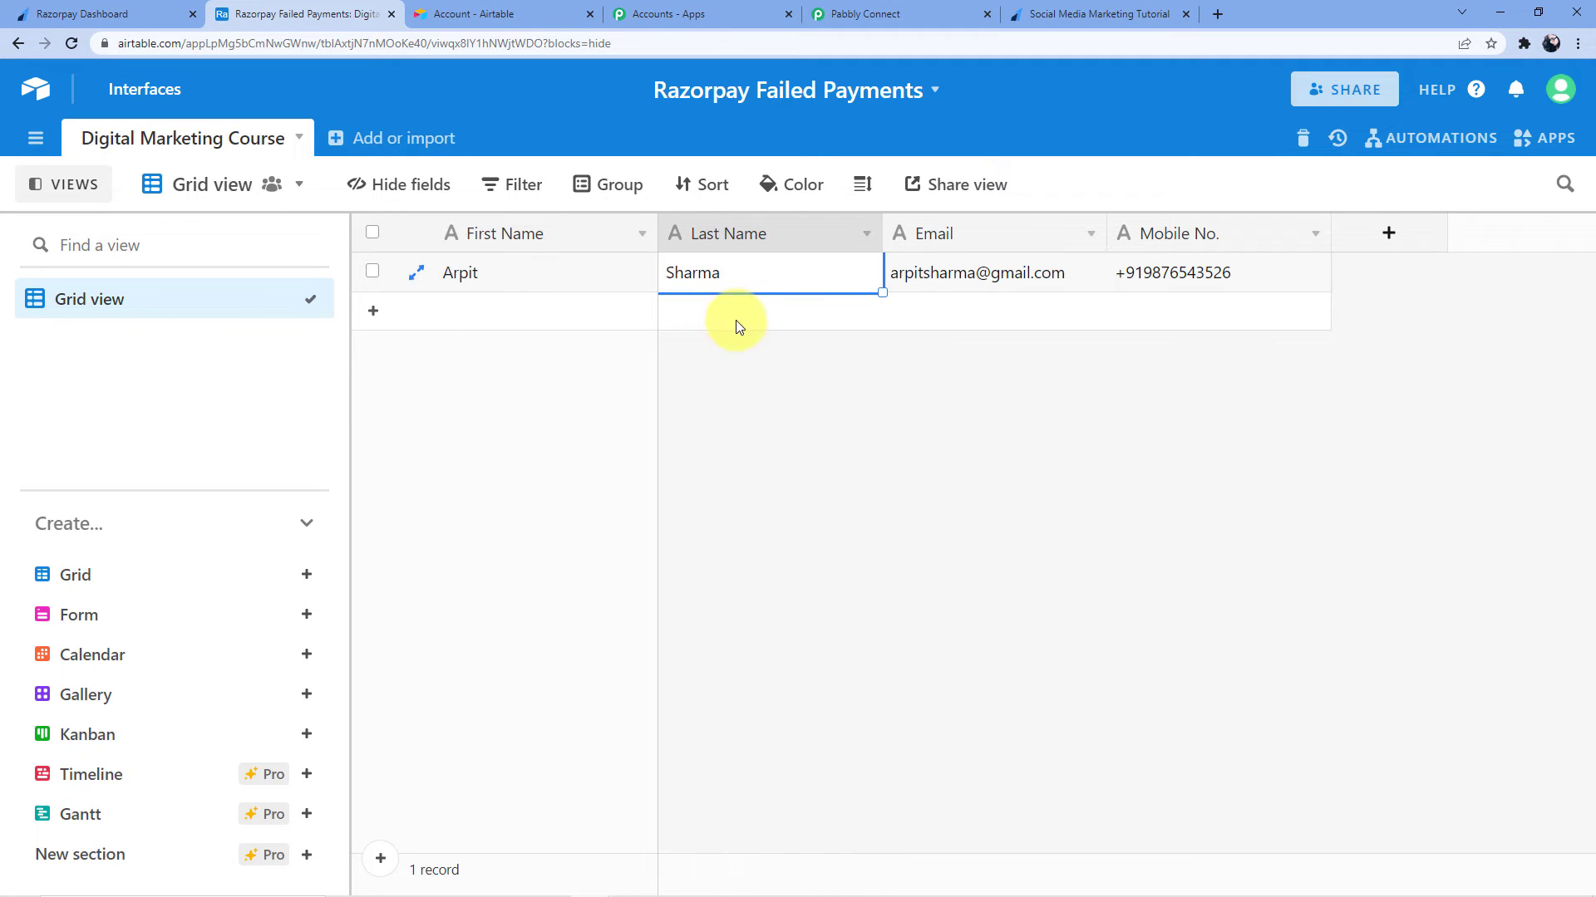
left_click(985, 271)
left_click(1174, 272)
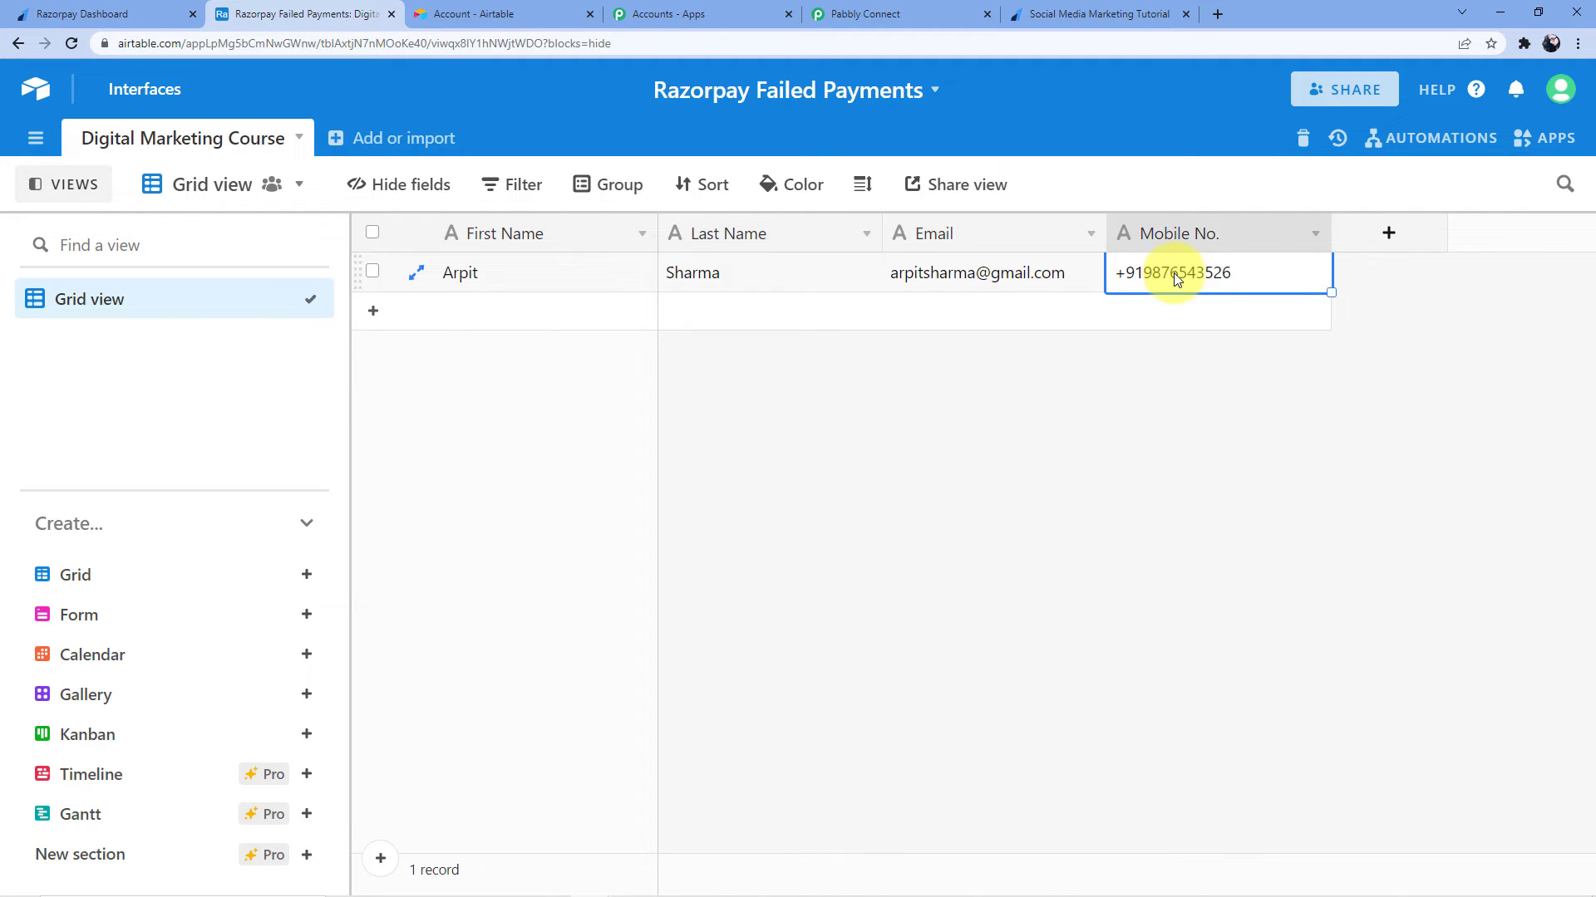
left_click(1095, 10)
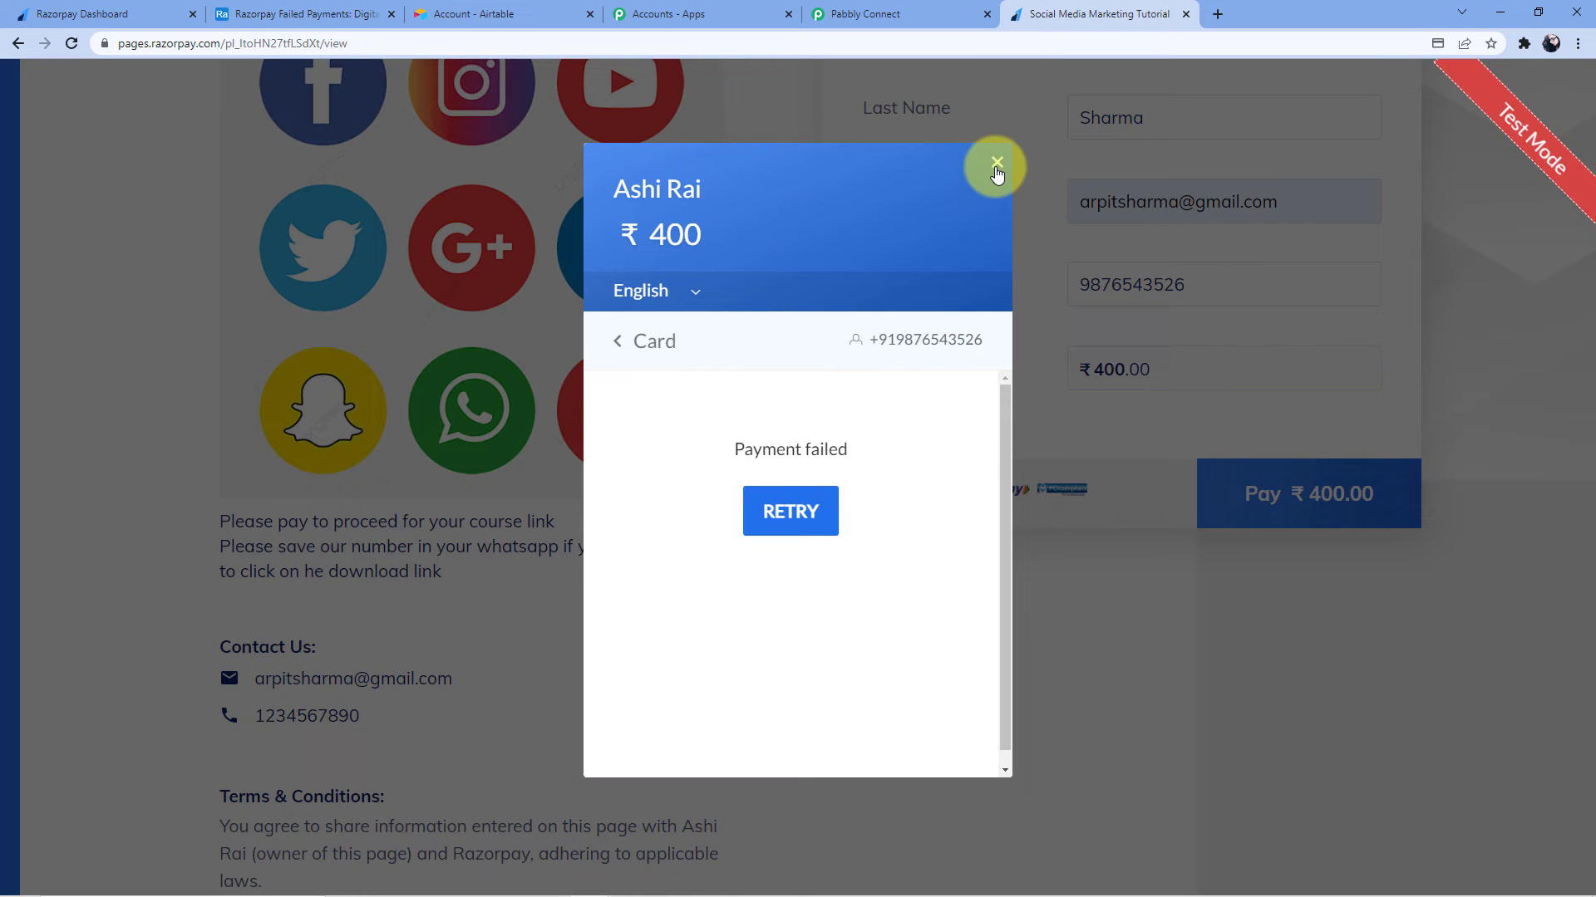
Reload the payment page and enter the customer's first and last name, email and phone number
left_click(997, 162)
left_click(667, 37)
key("Return")
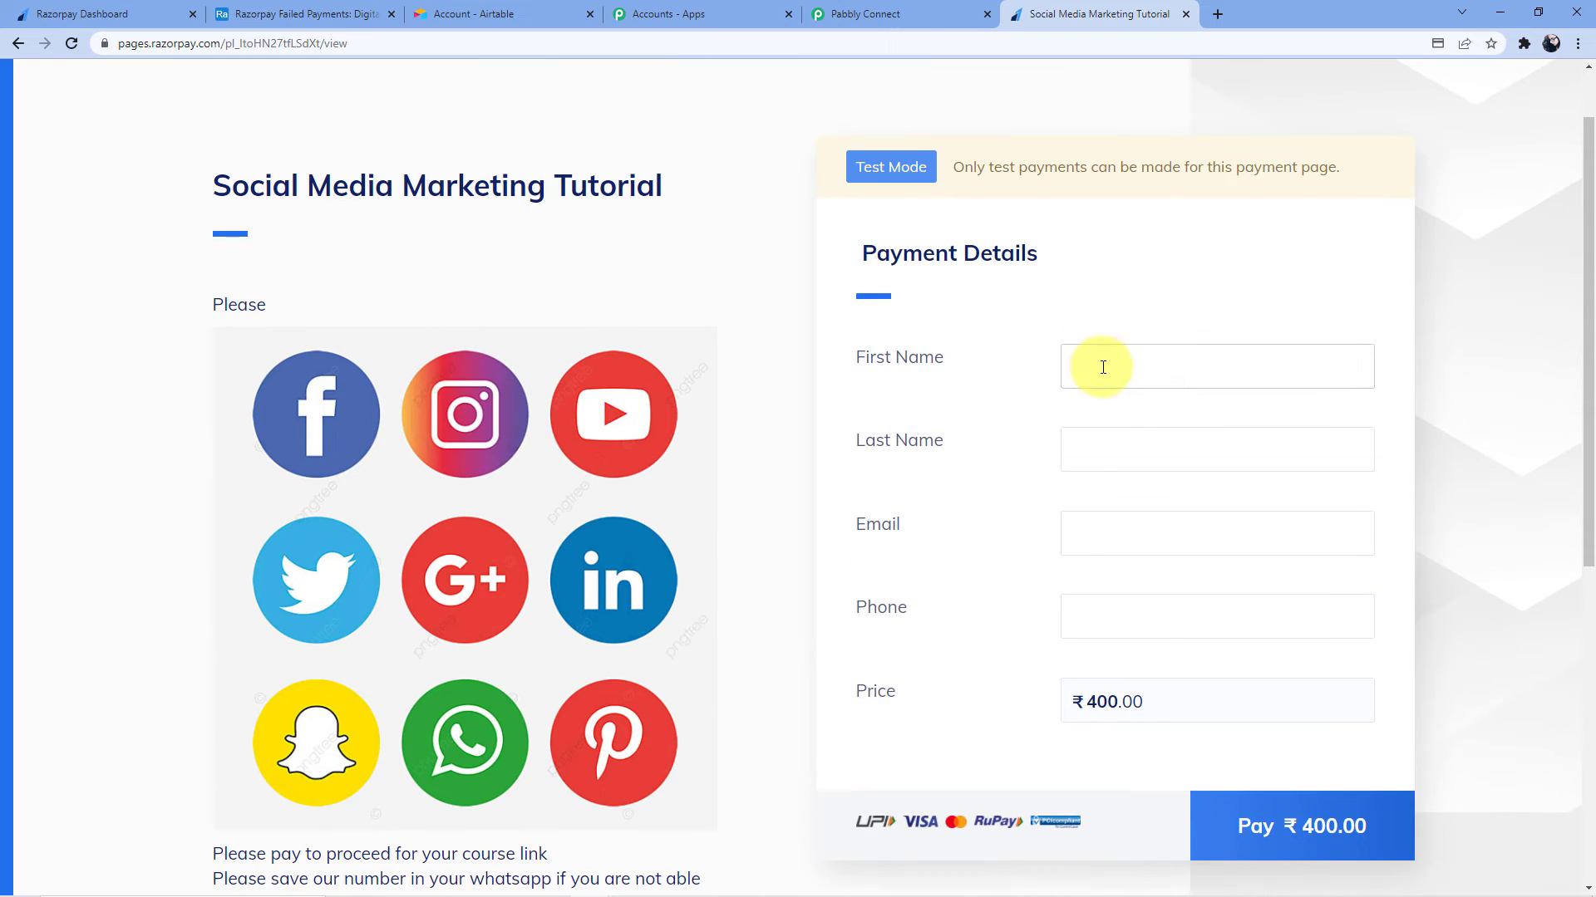
left_click(1099, 366)
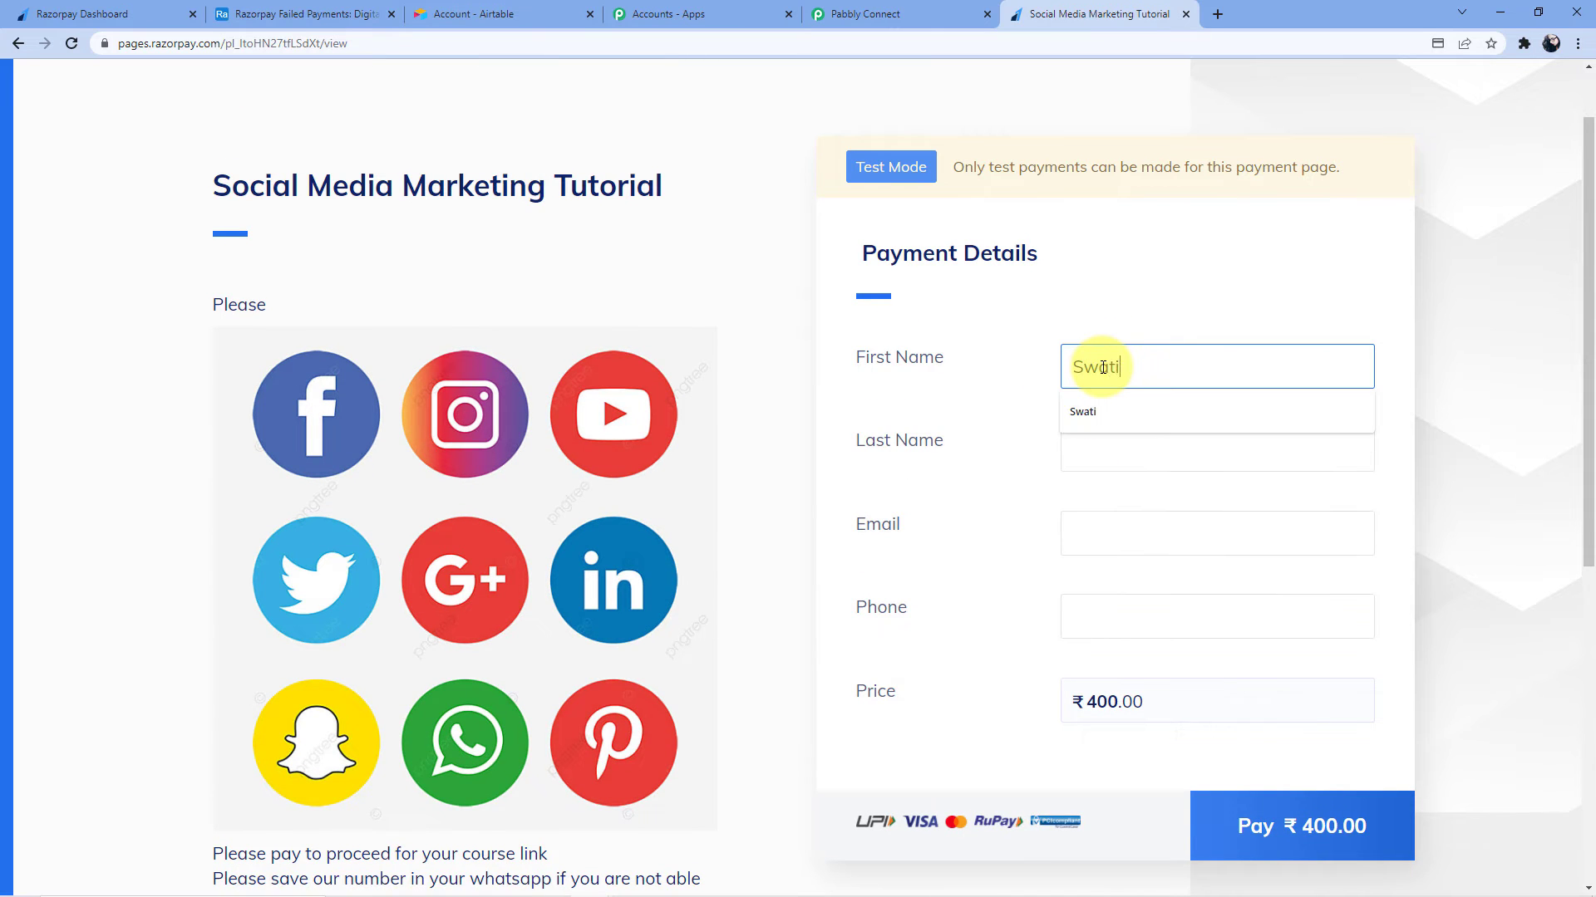
left_click(1126, 467)
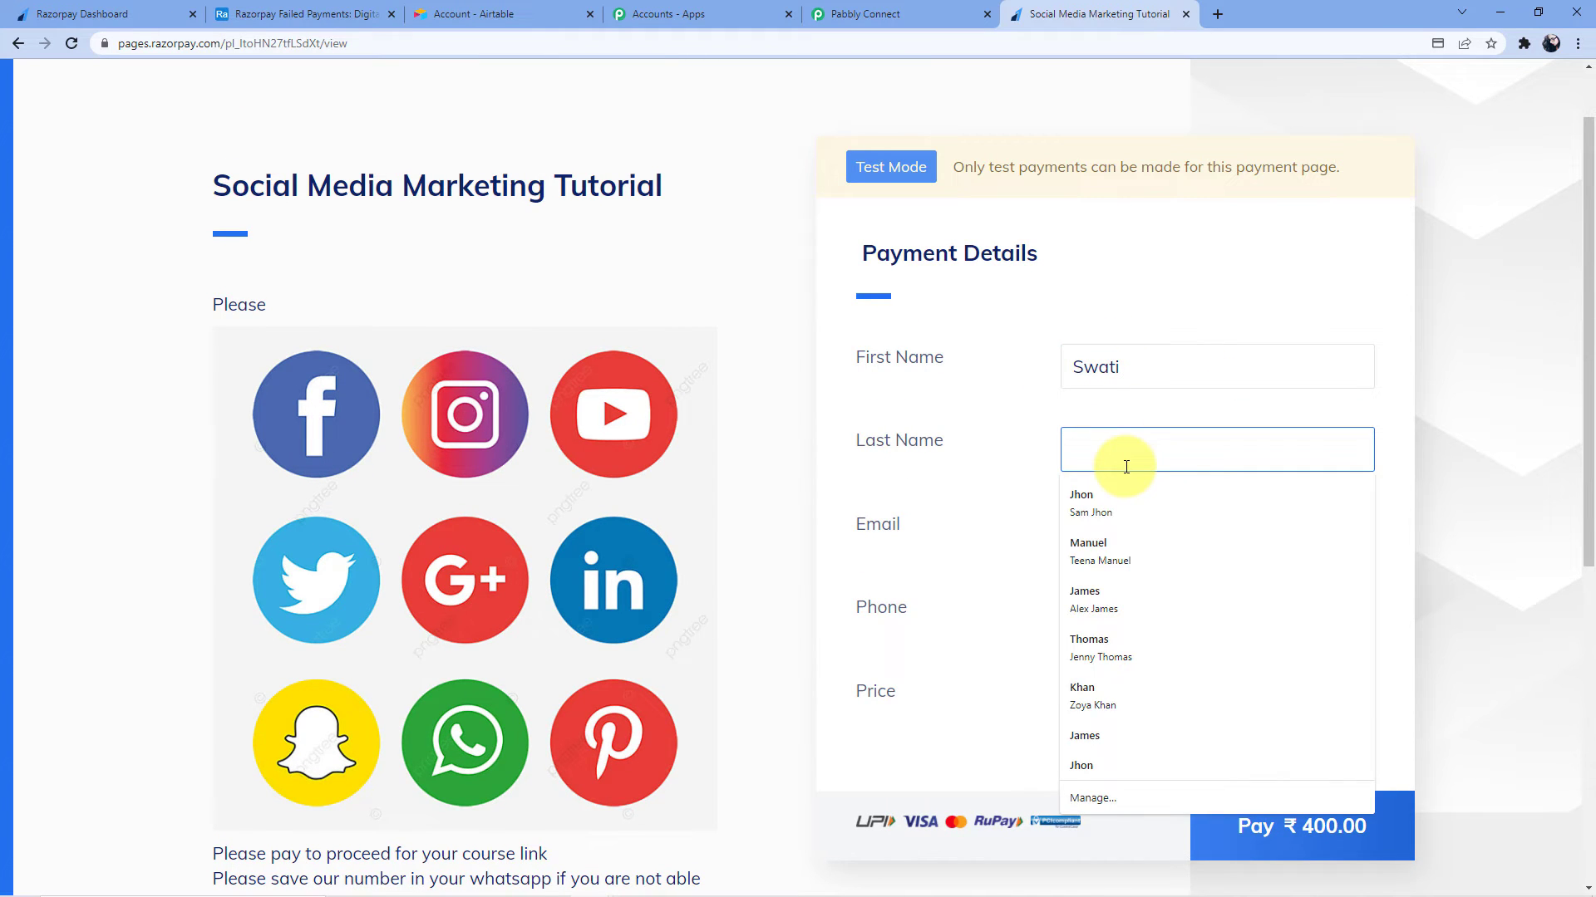
left_click(1013, 433)
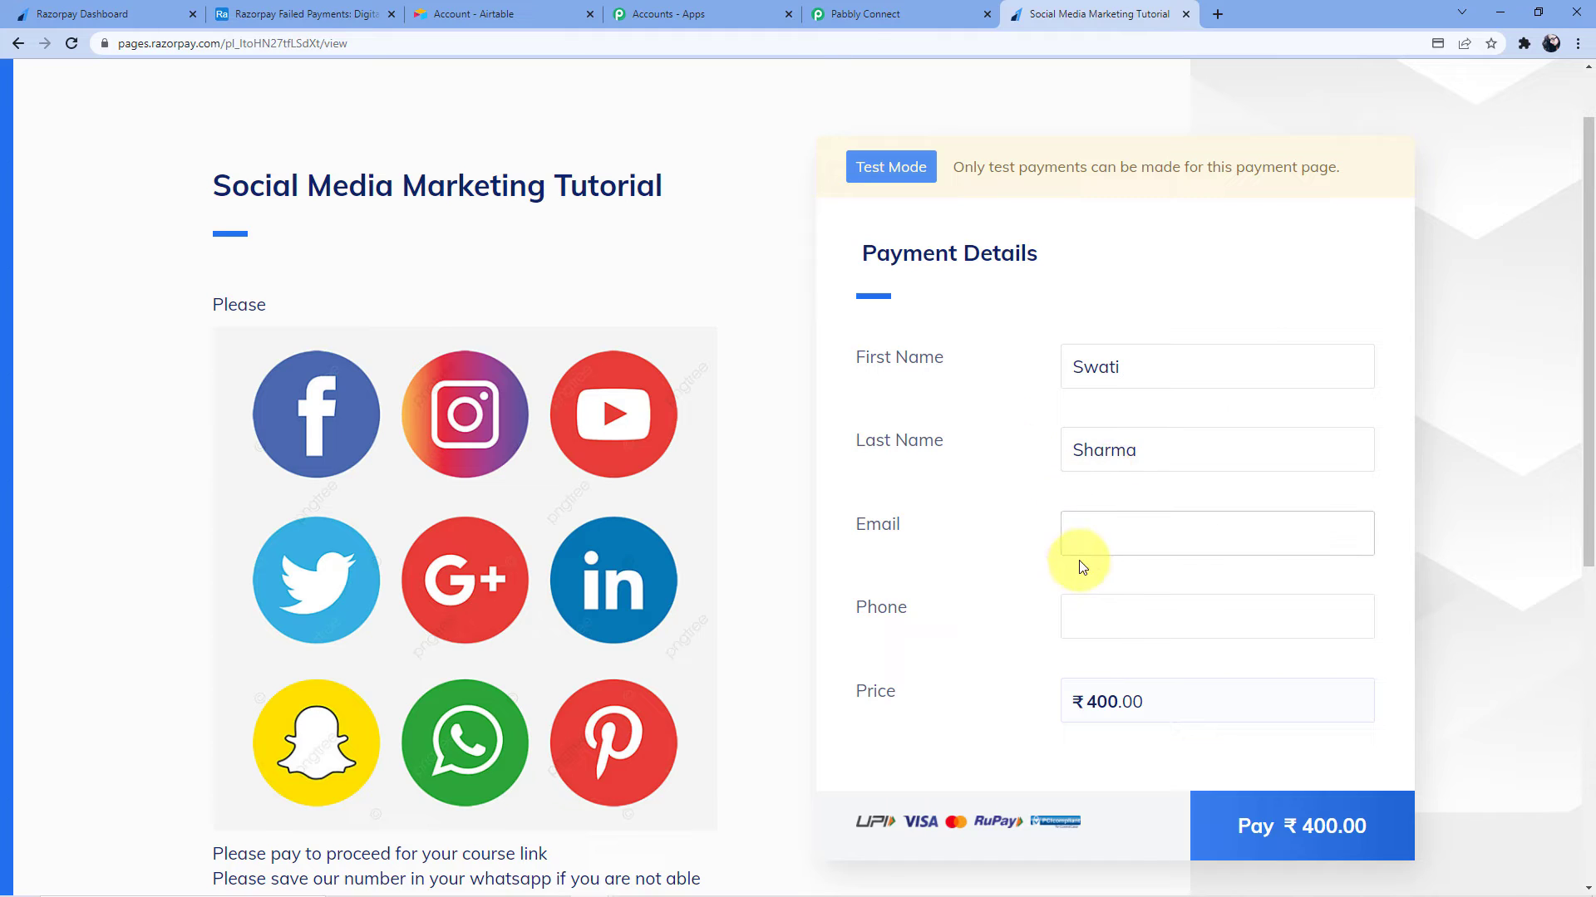
left_click(1096, 538)
type("swat")
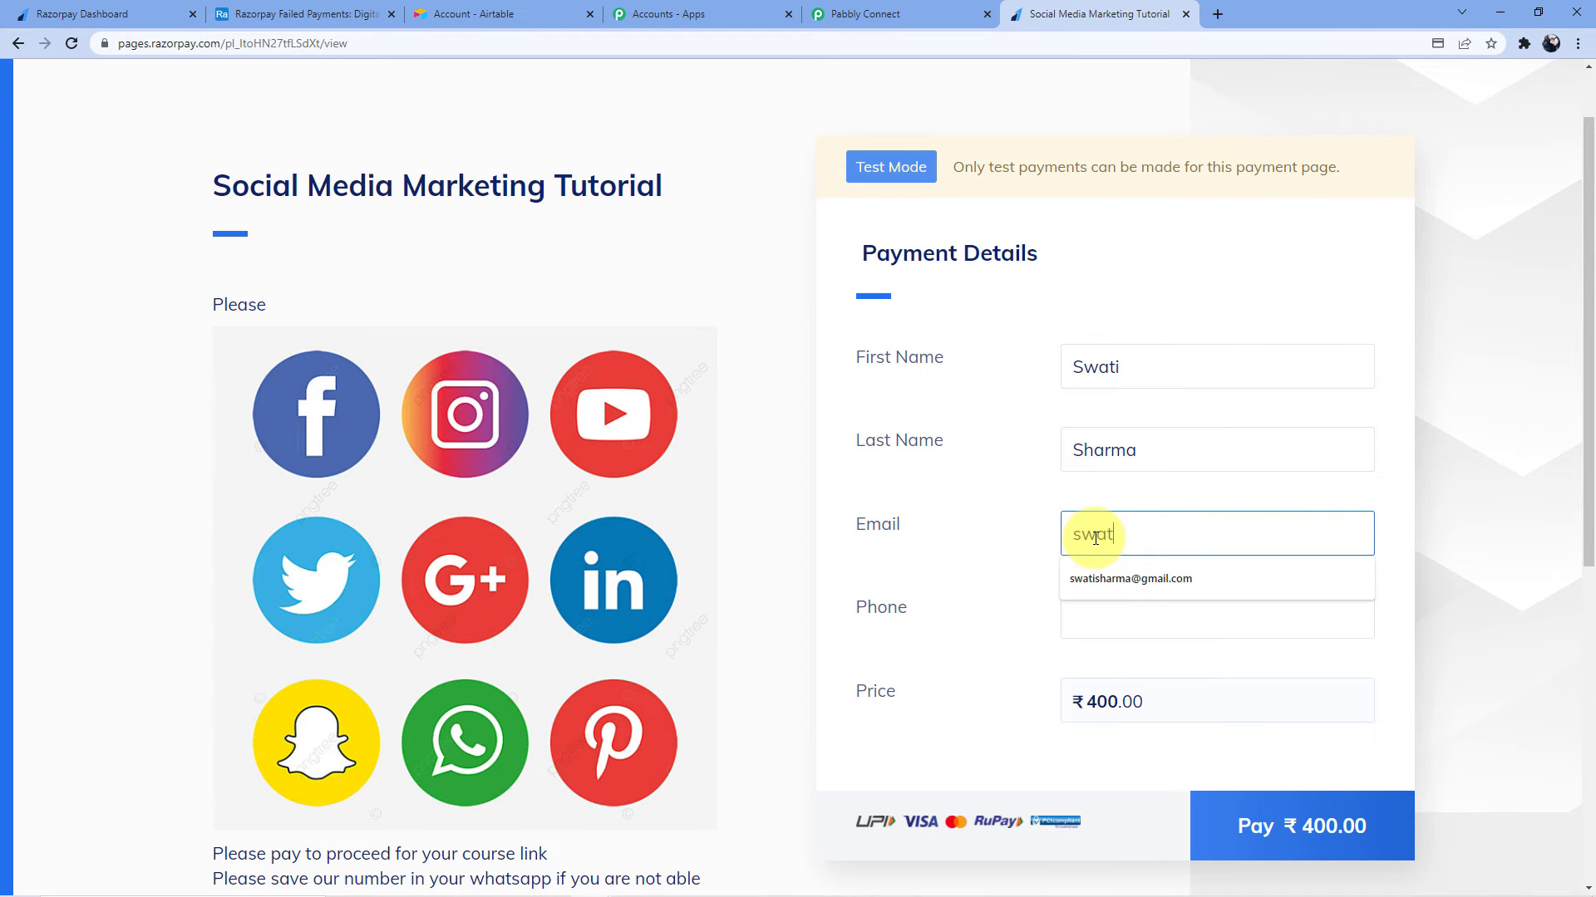
type("i")
left_click(1122, 578)
left_click(1102, 627)
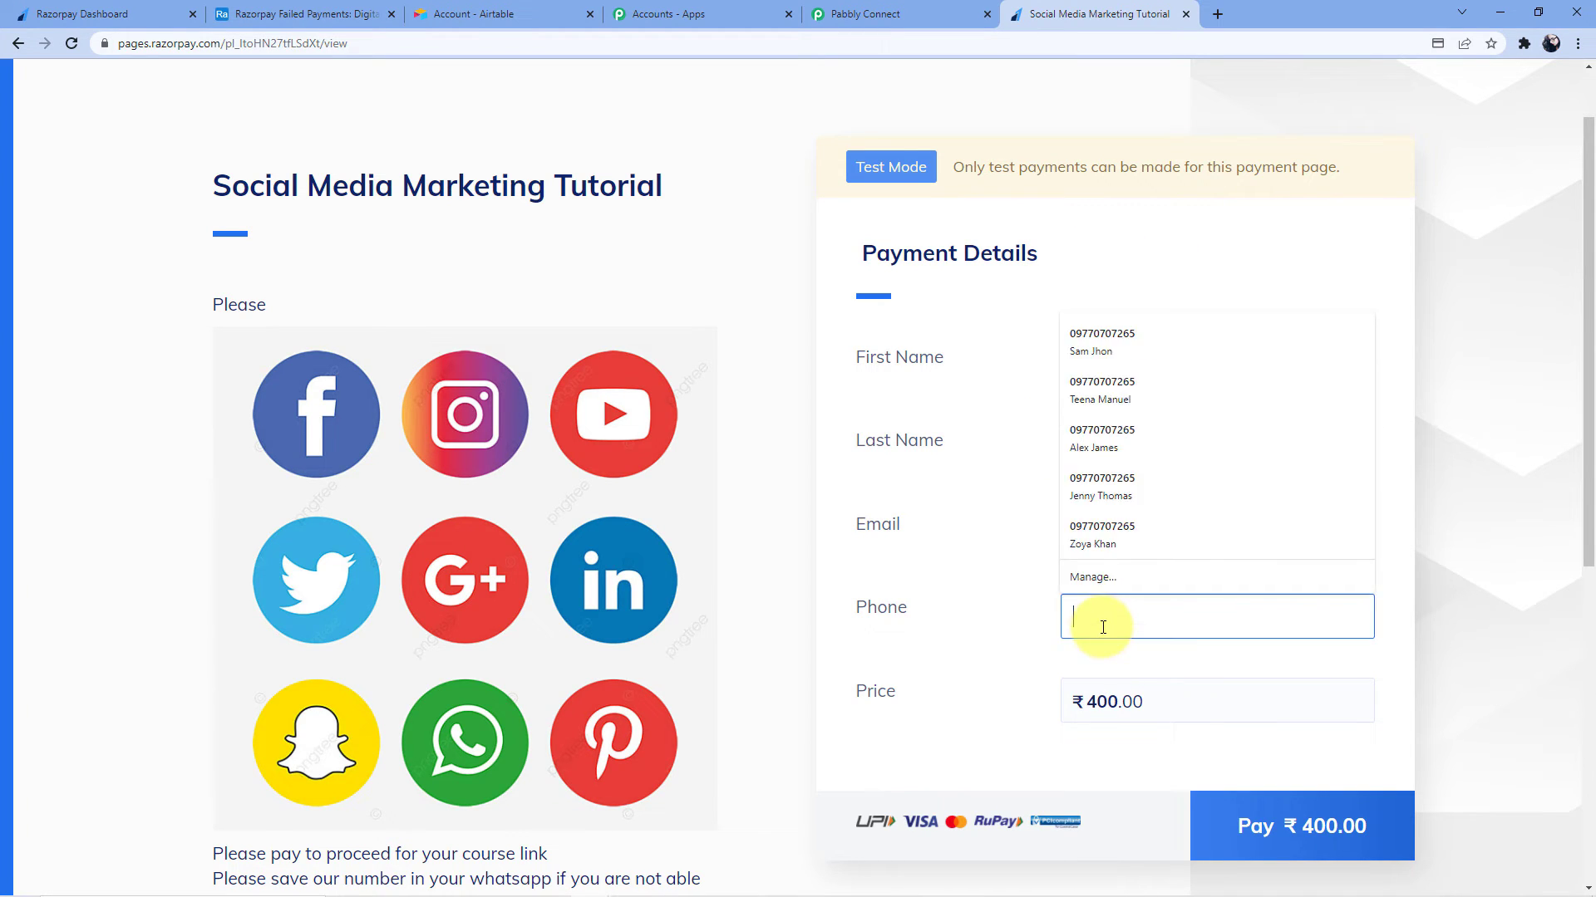
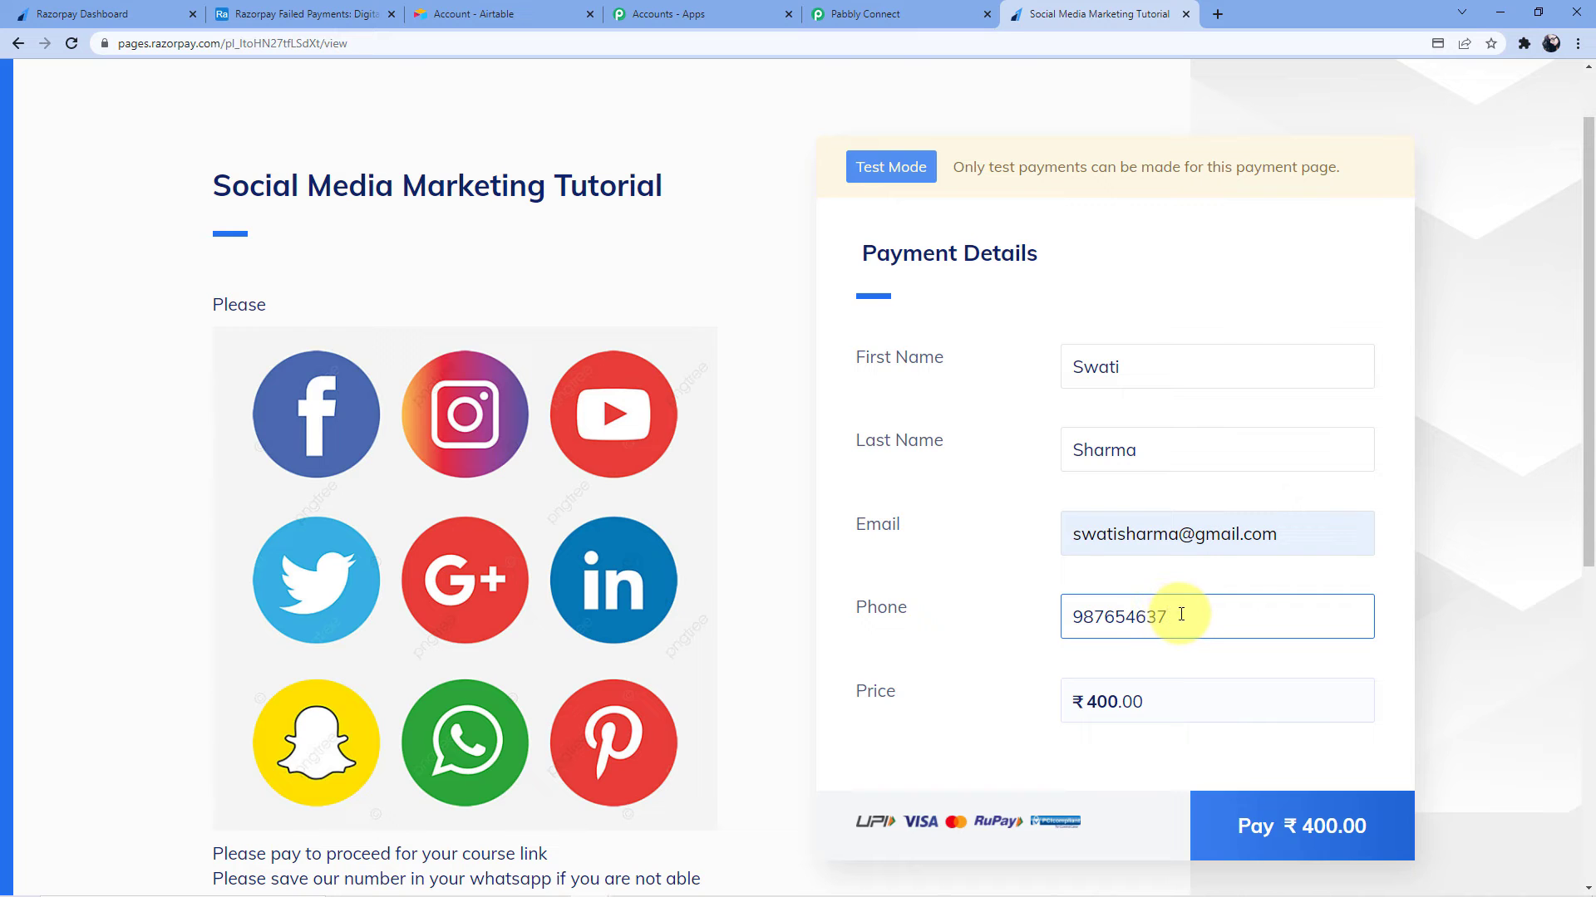
Pay ₹400 with a test card expiring 12/24 and make the demo bank payment fail
left_click(1264, 826)
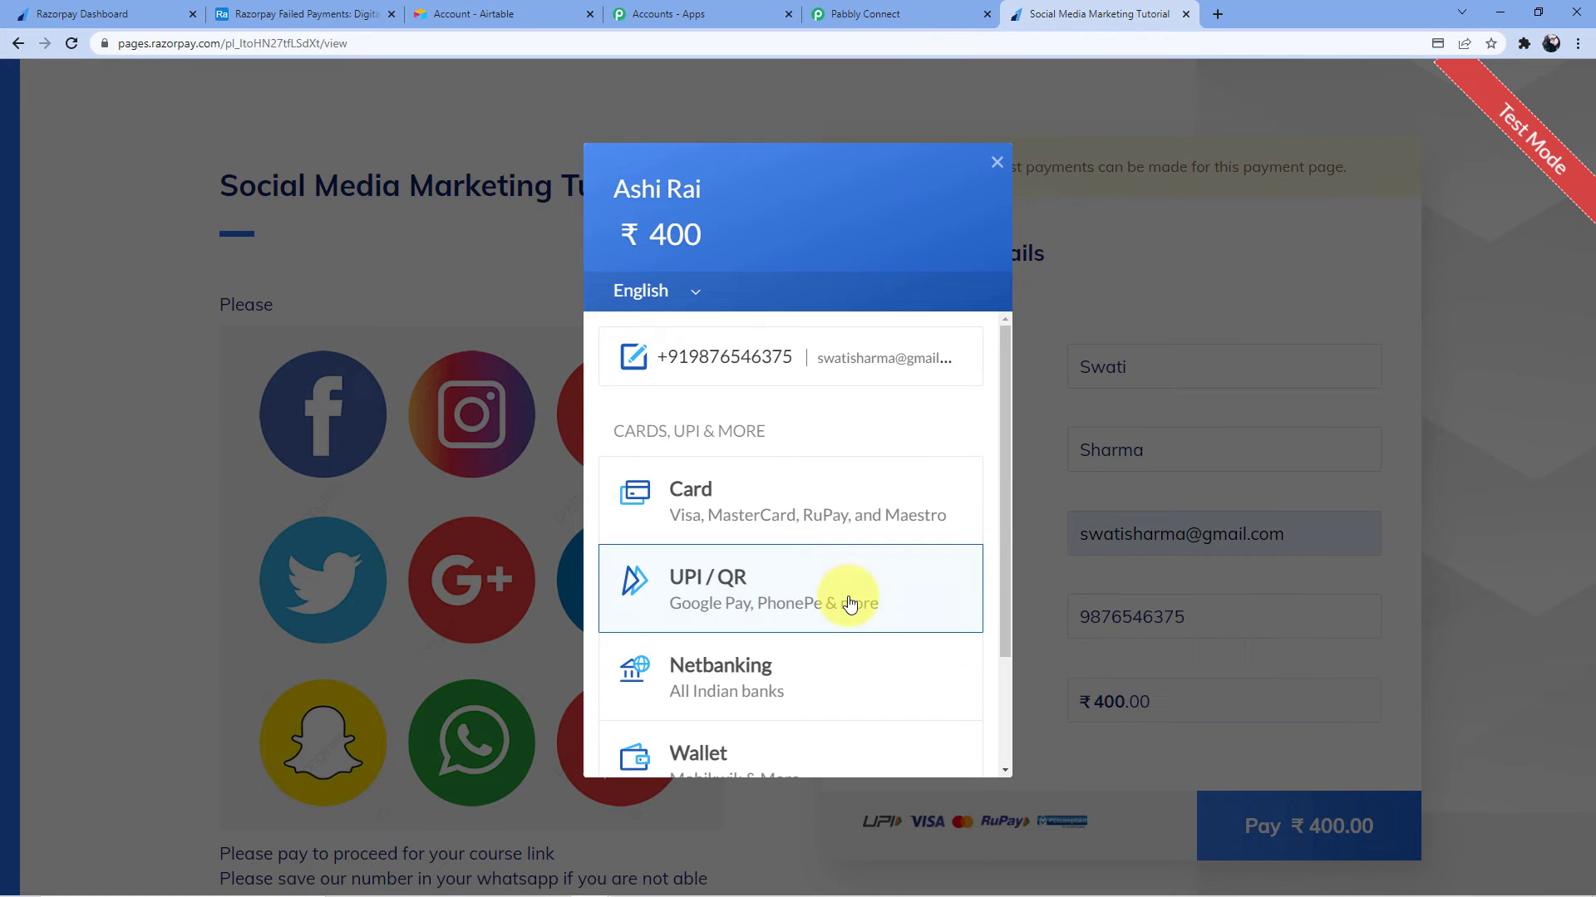
left_click(799, 513)
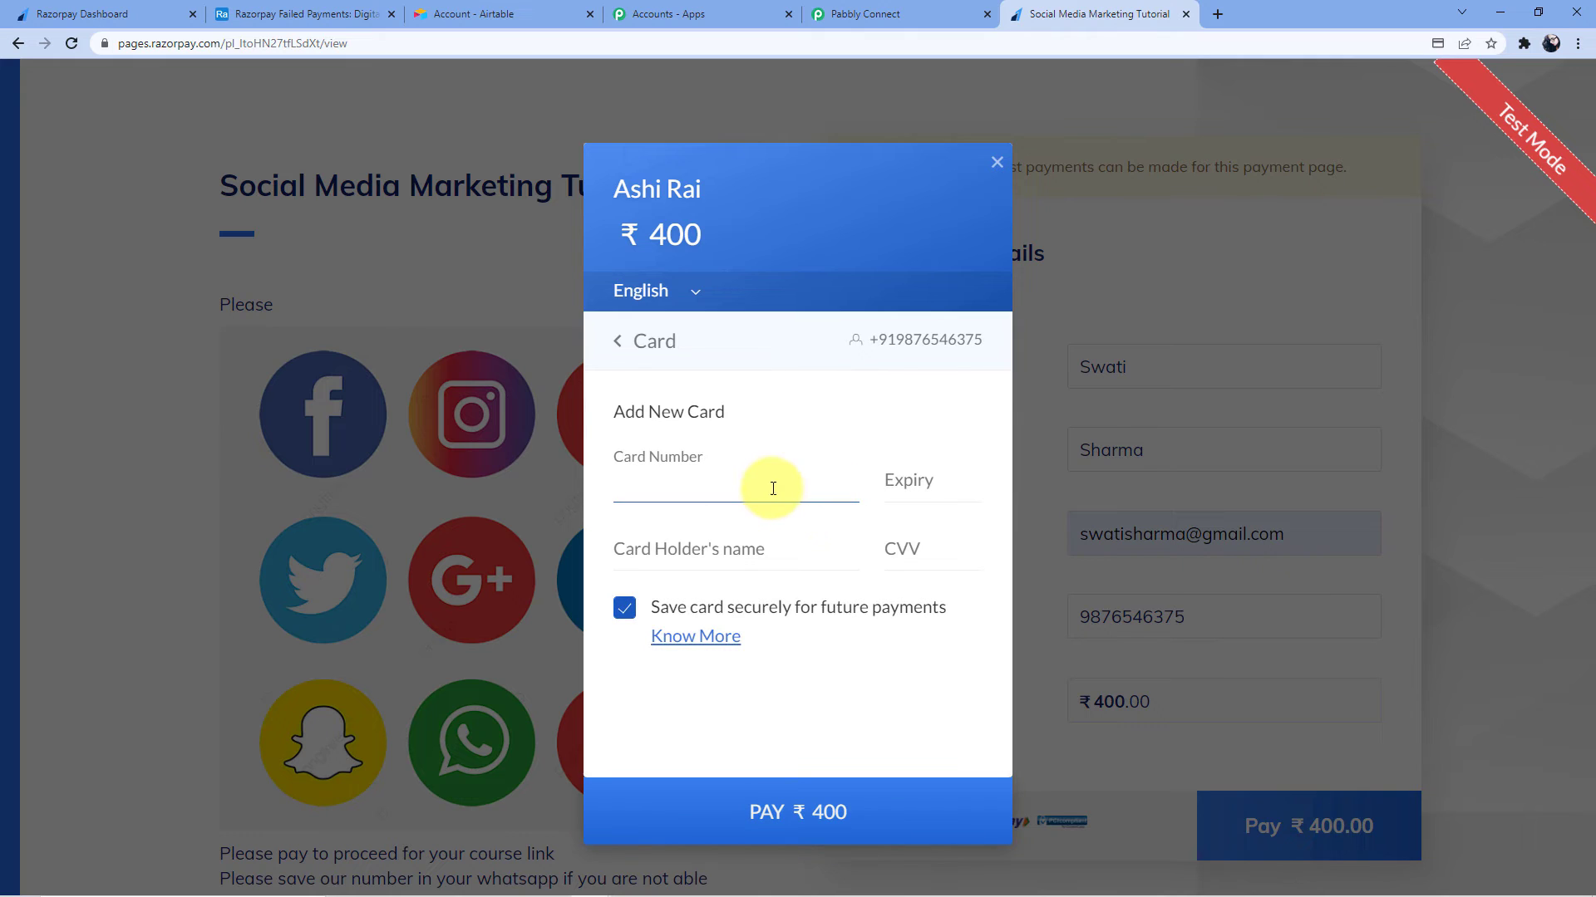
type("4111 1111 ")
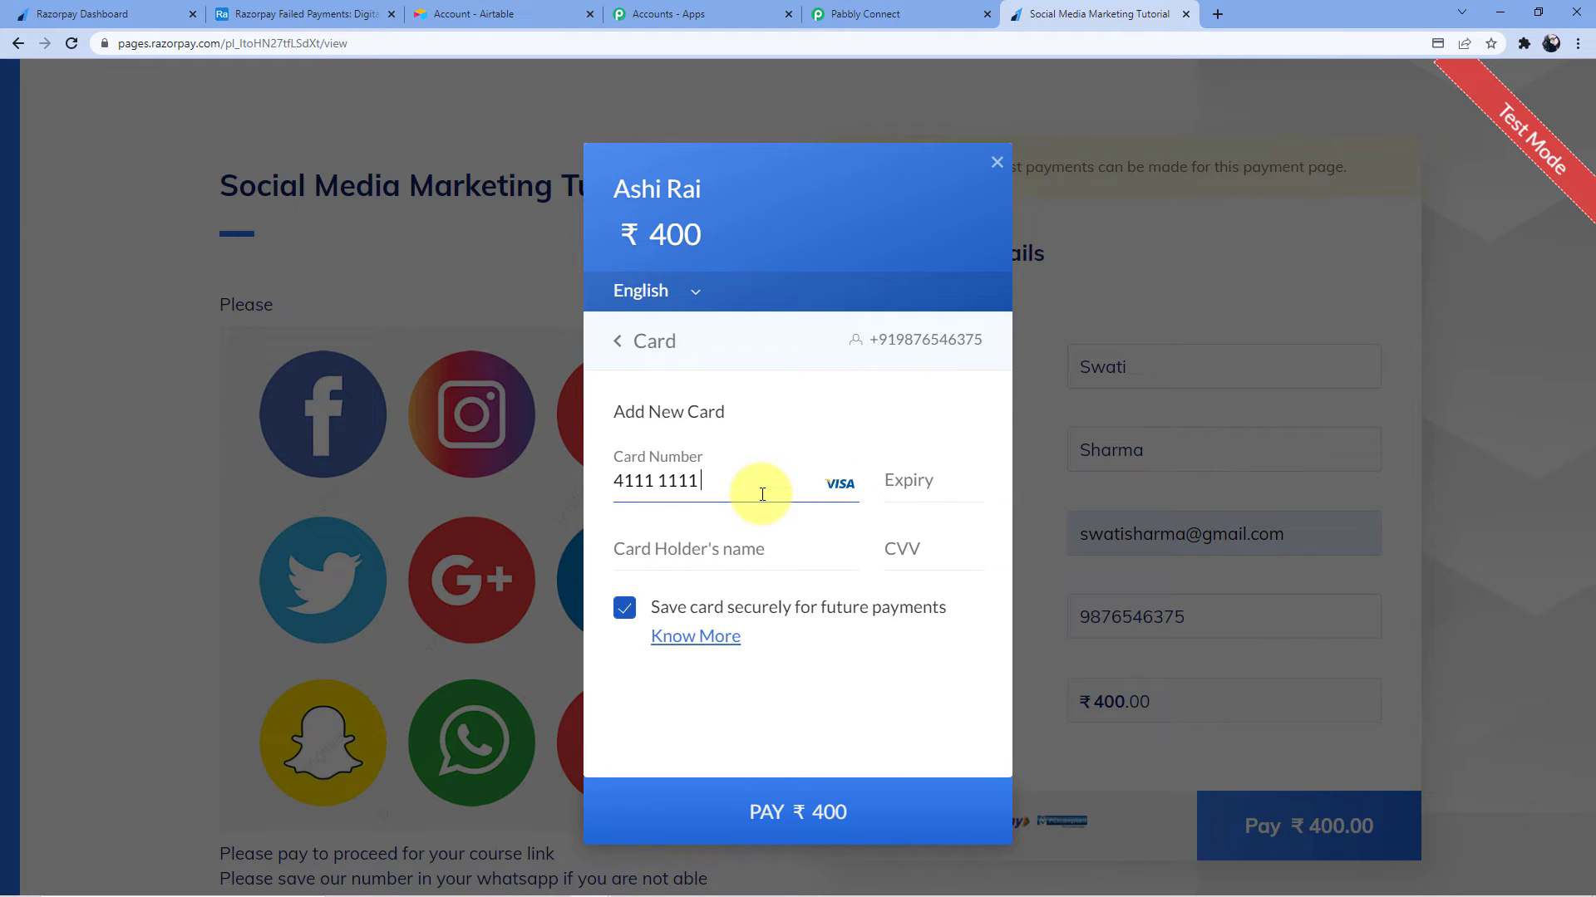
type("1111 1111")
left_click(937, 483)
type("1224")
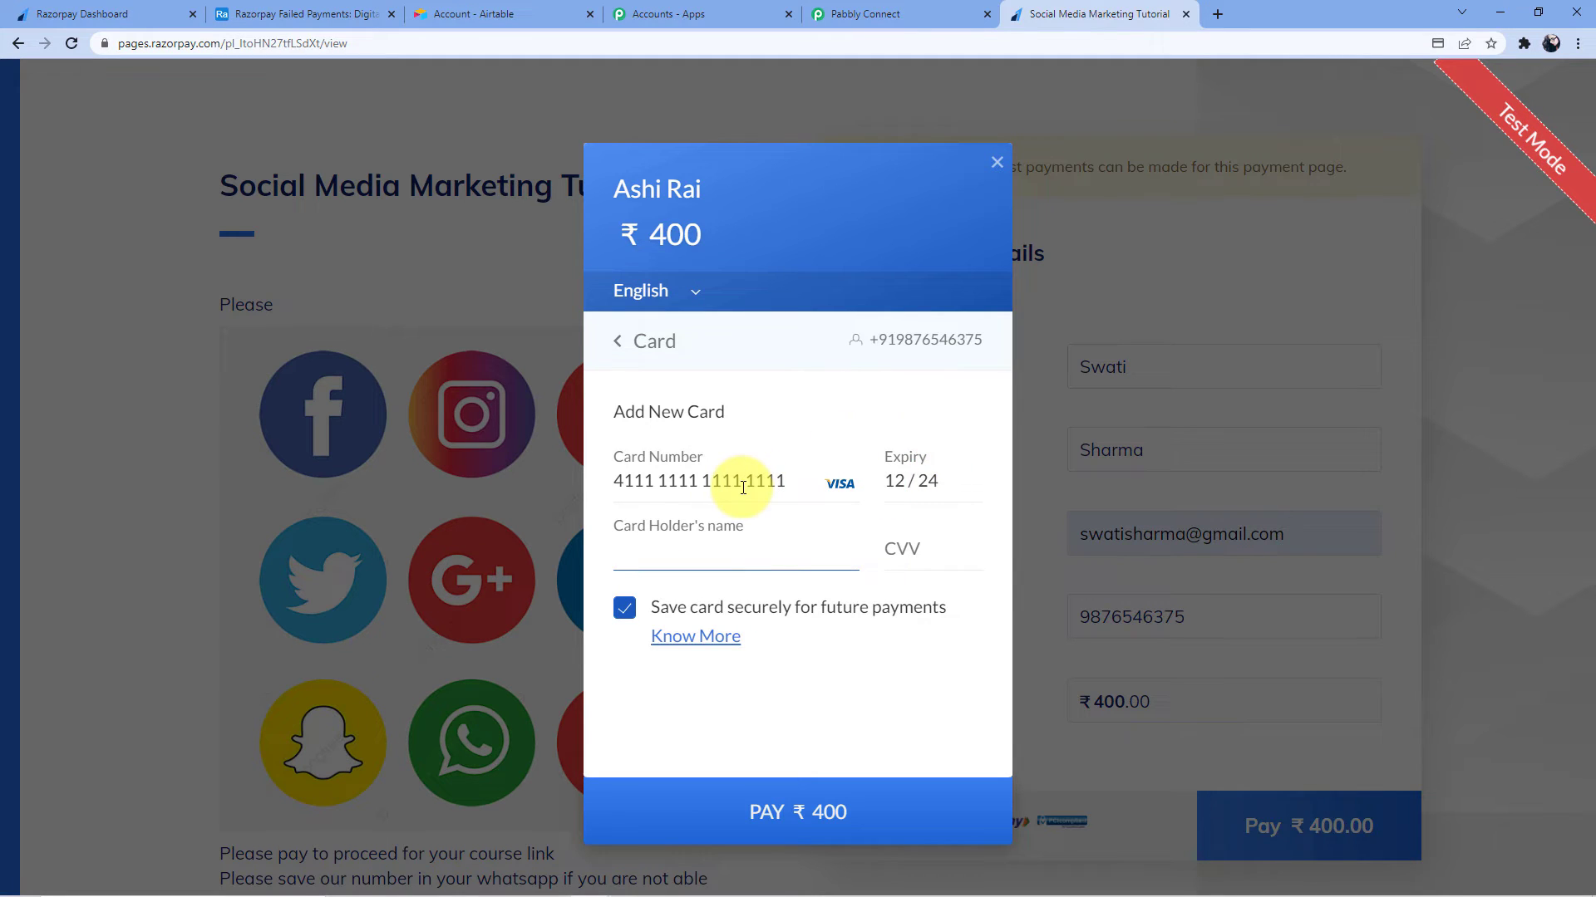
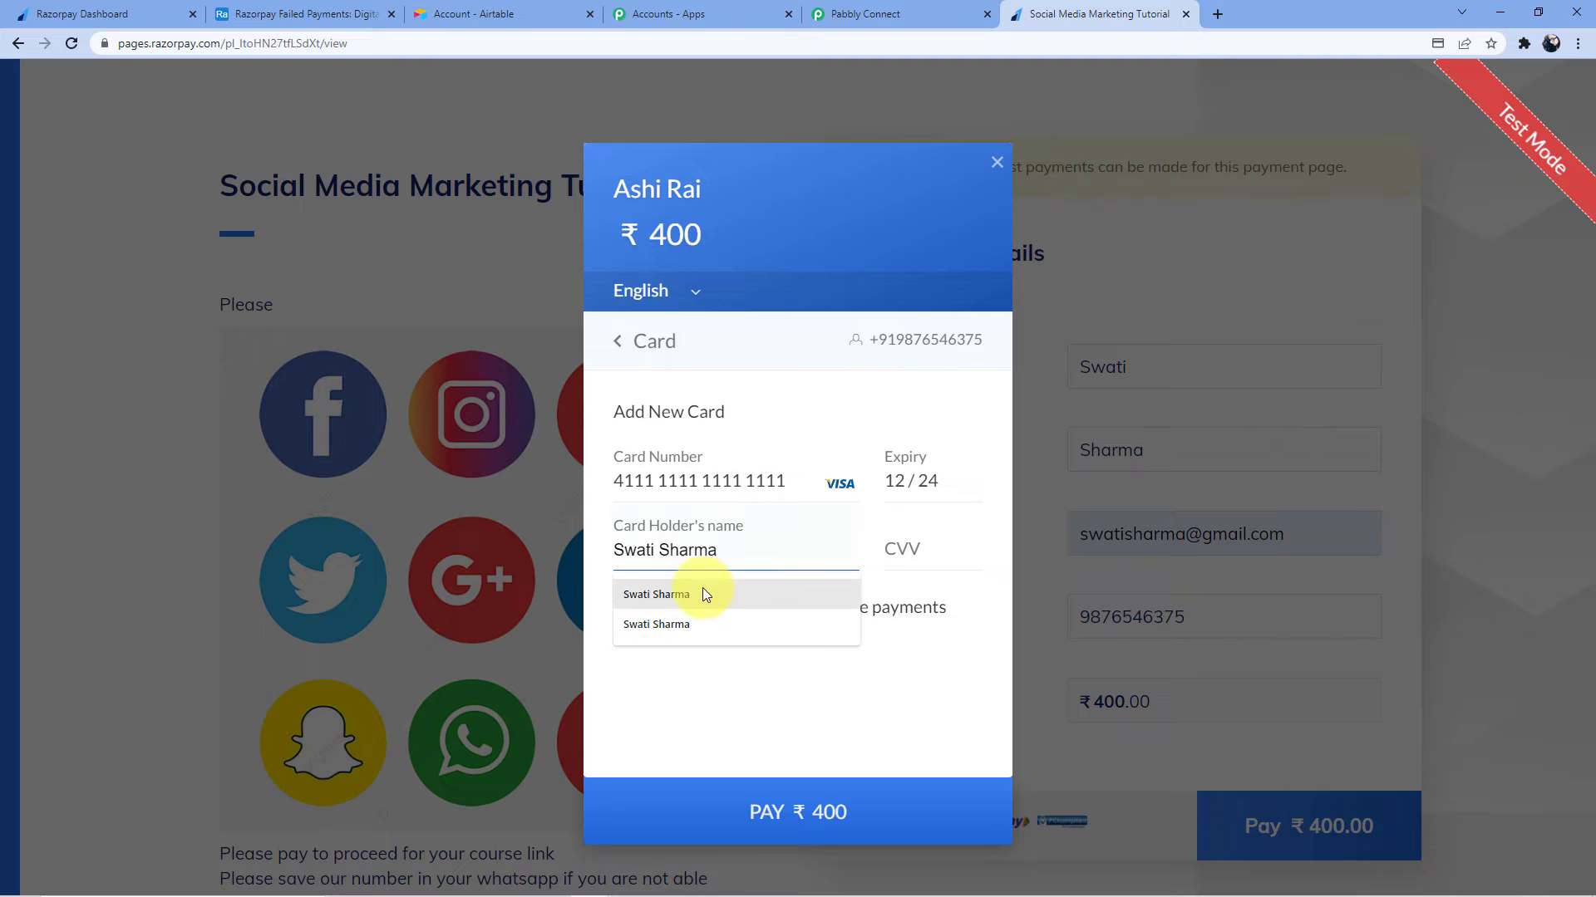
left_click(702, 592)
left_click(903, 552)
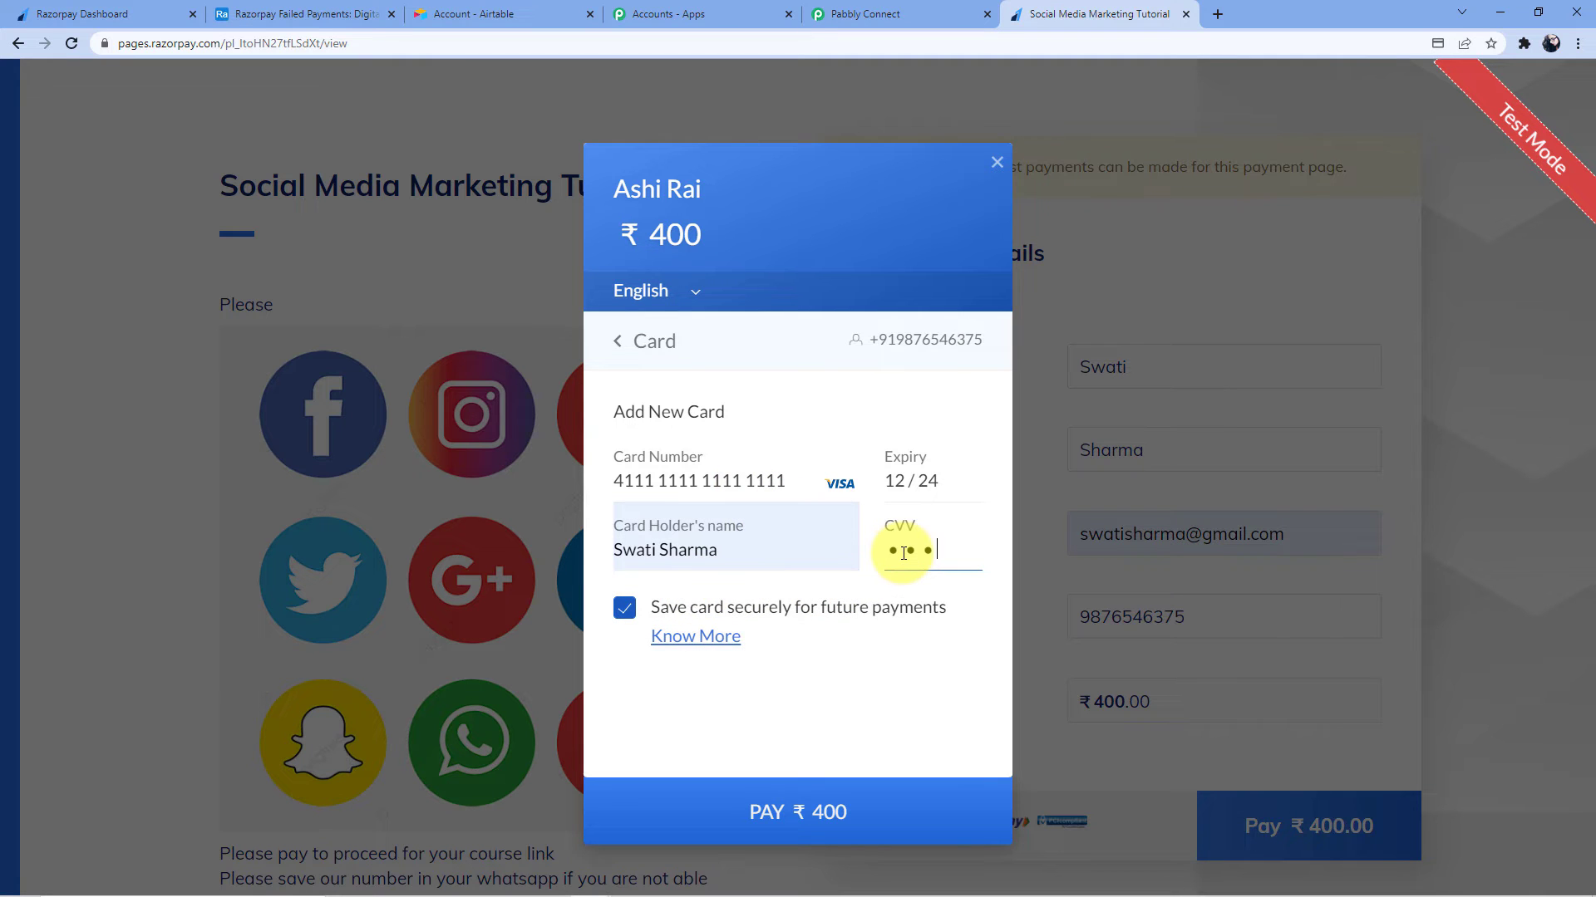
left_click(826, 805)
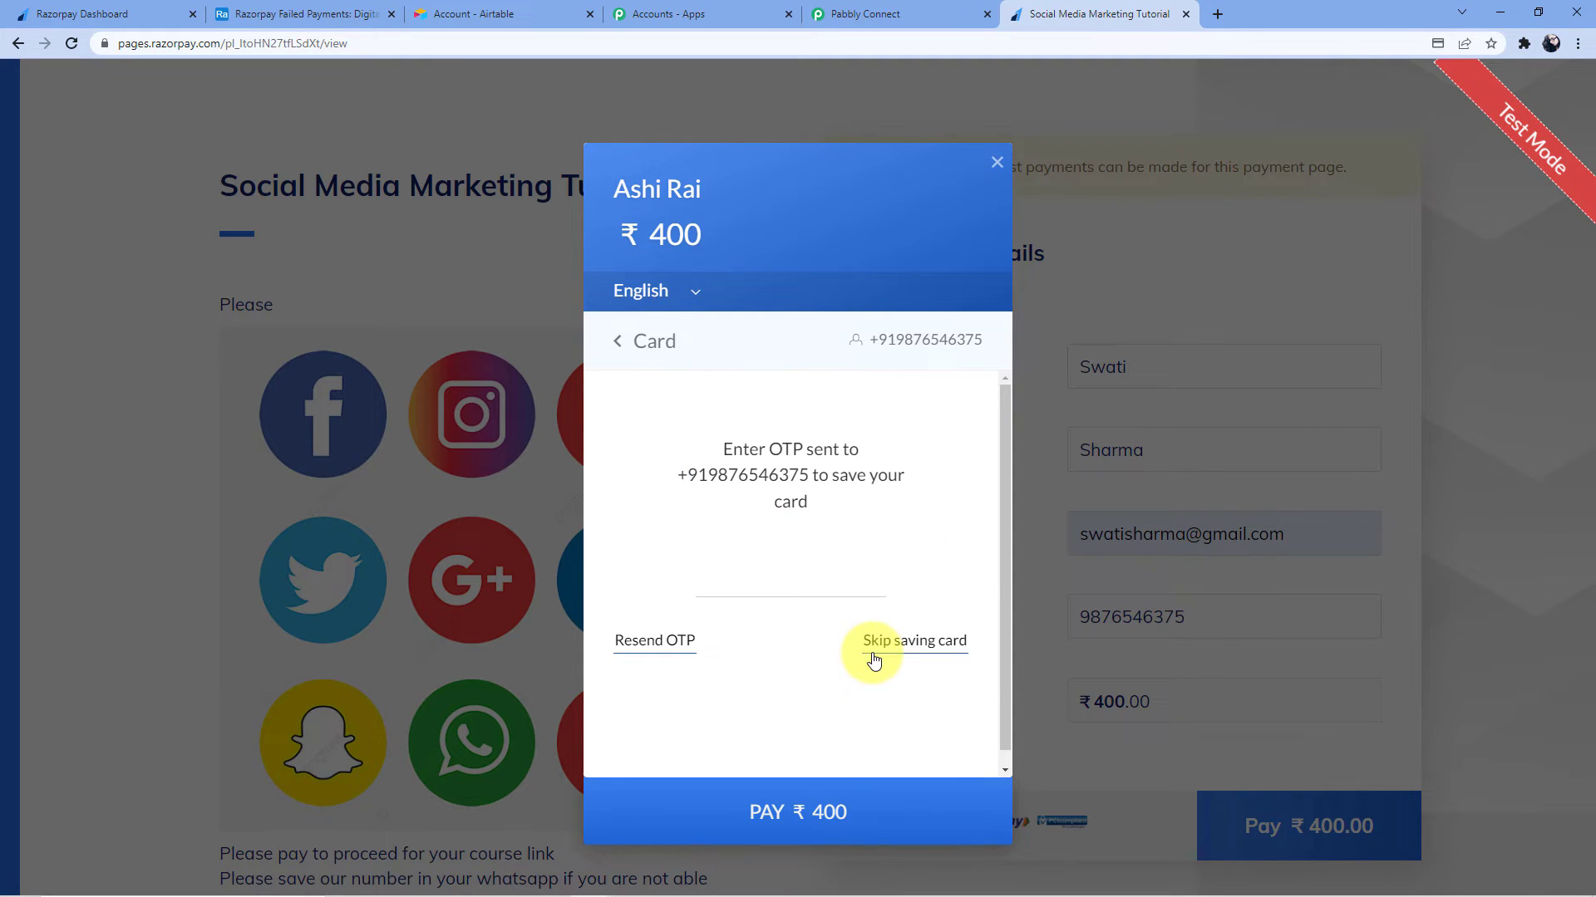
left_click(873, 658)
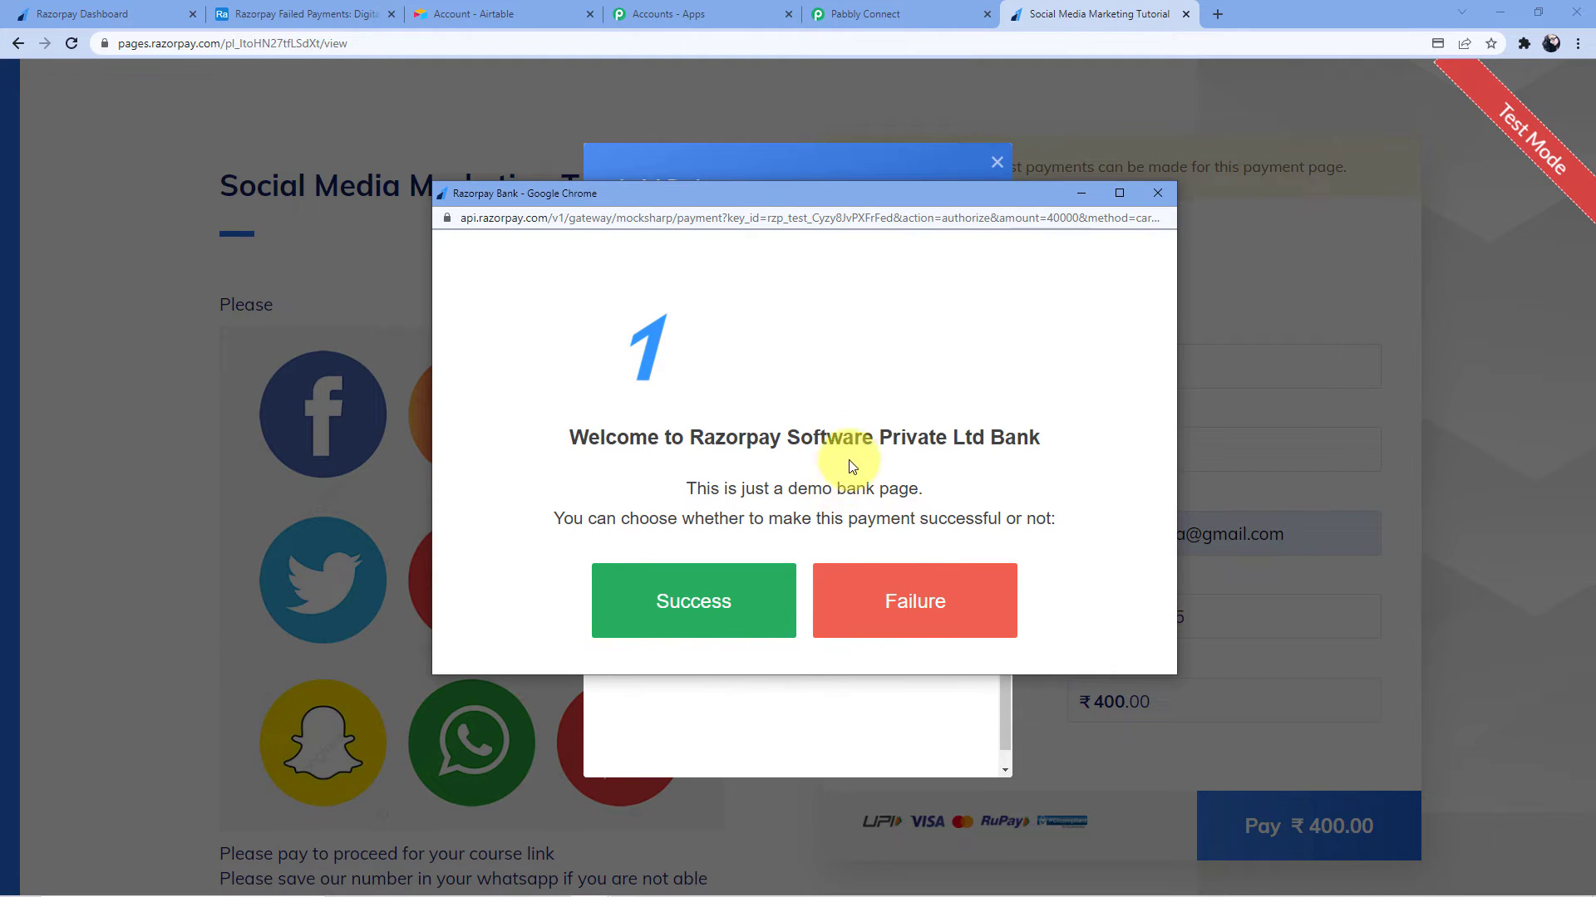
left_click(929, 603)
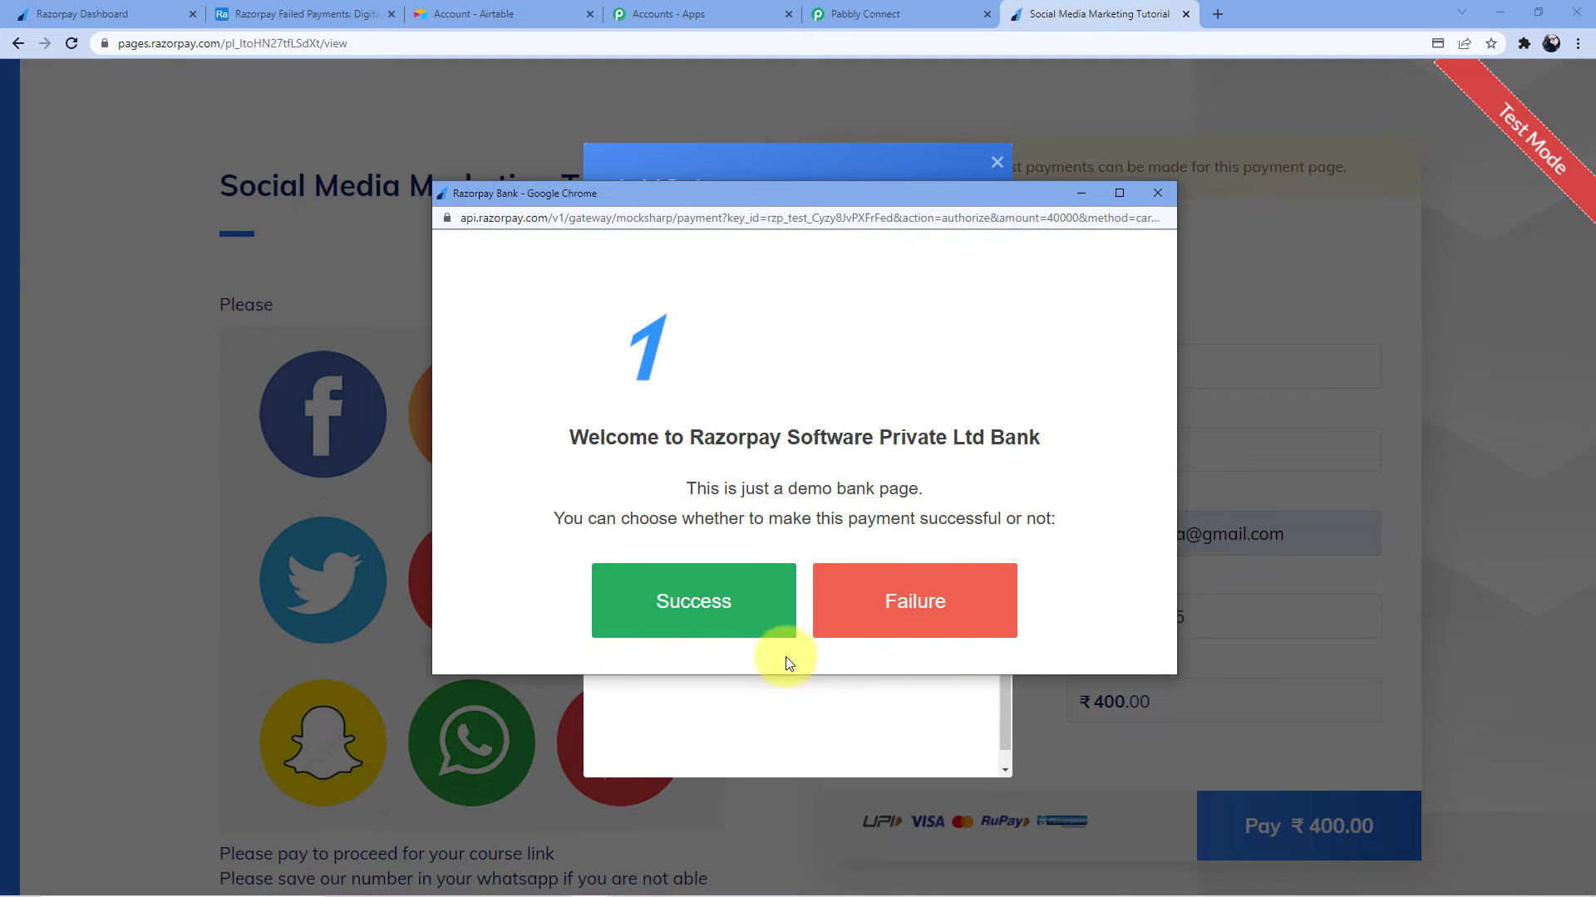
Cancel the stalled payment, retry it by card, fail it again, and check Airtable's new records
left_click(345, 13)
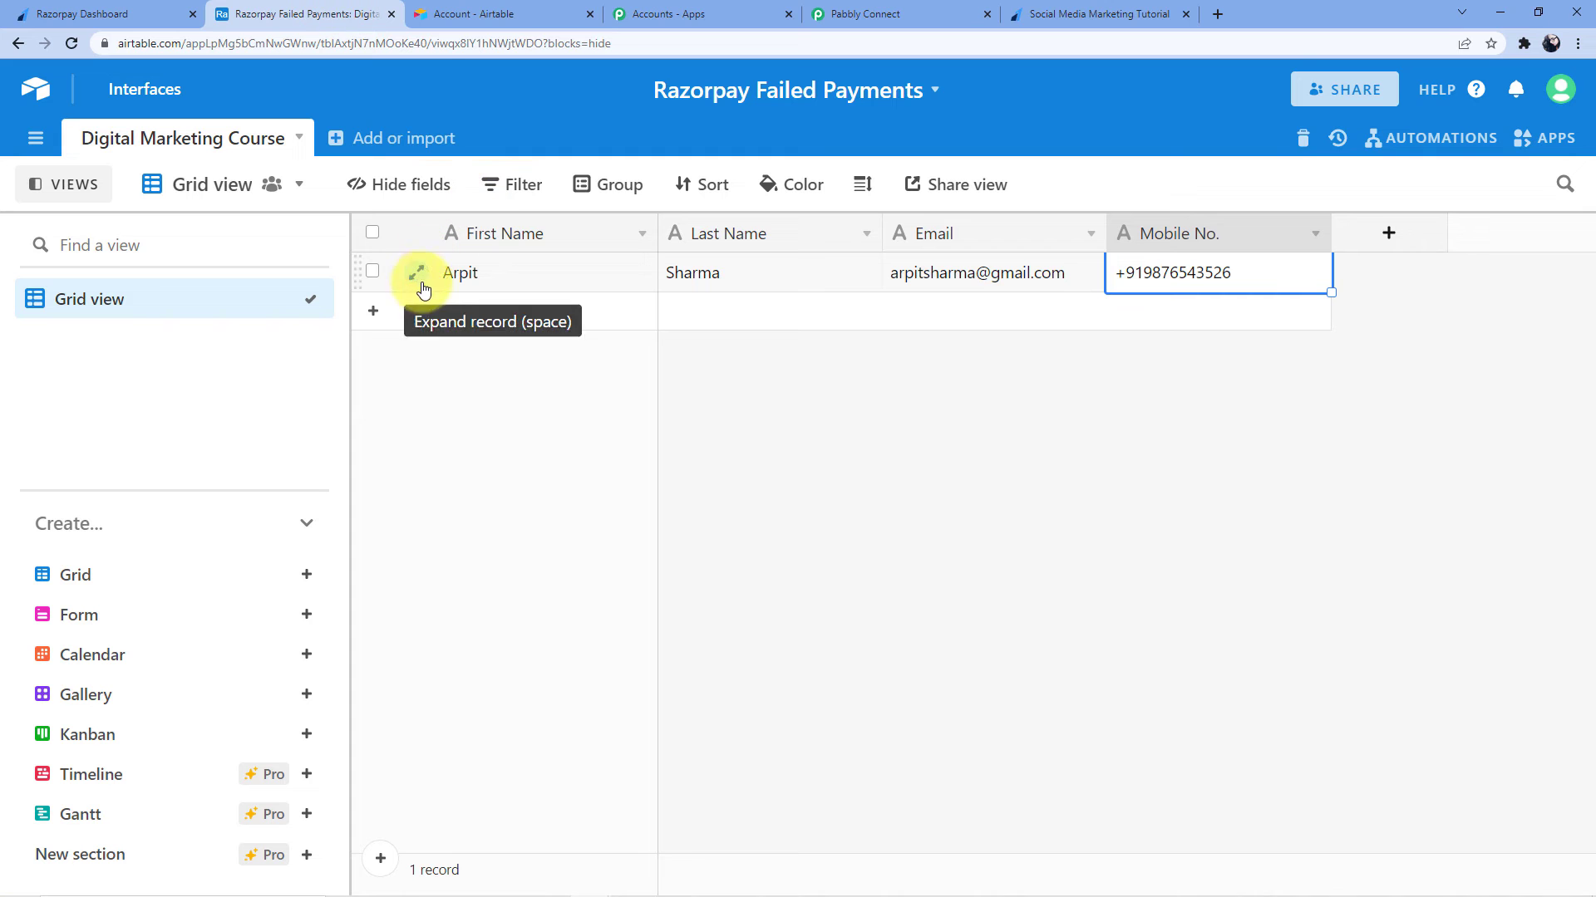
left_click(881, 10)
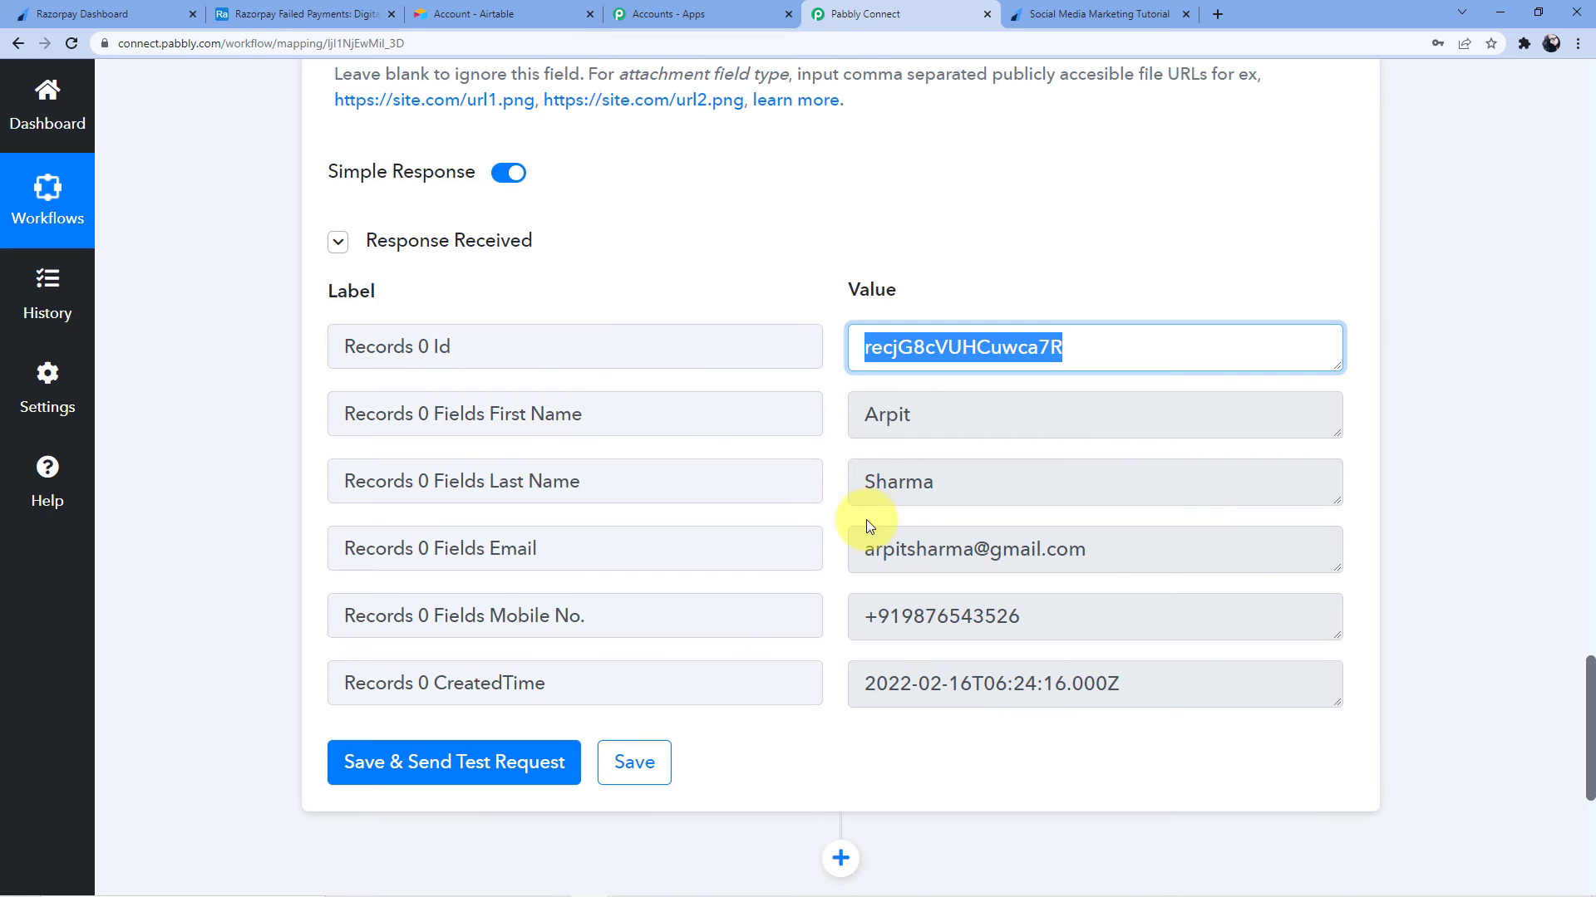
left_click(499, 13)
left_click(1093, 14)
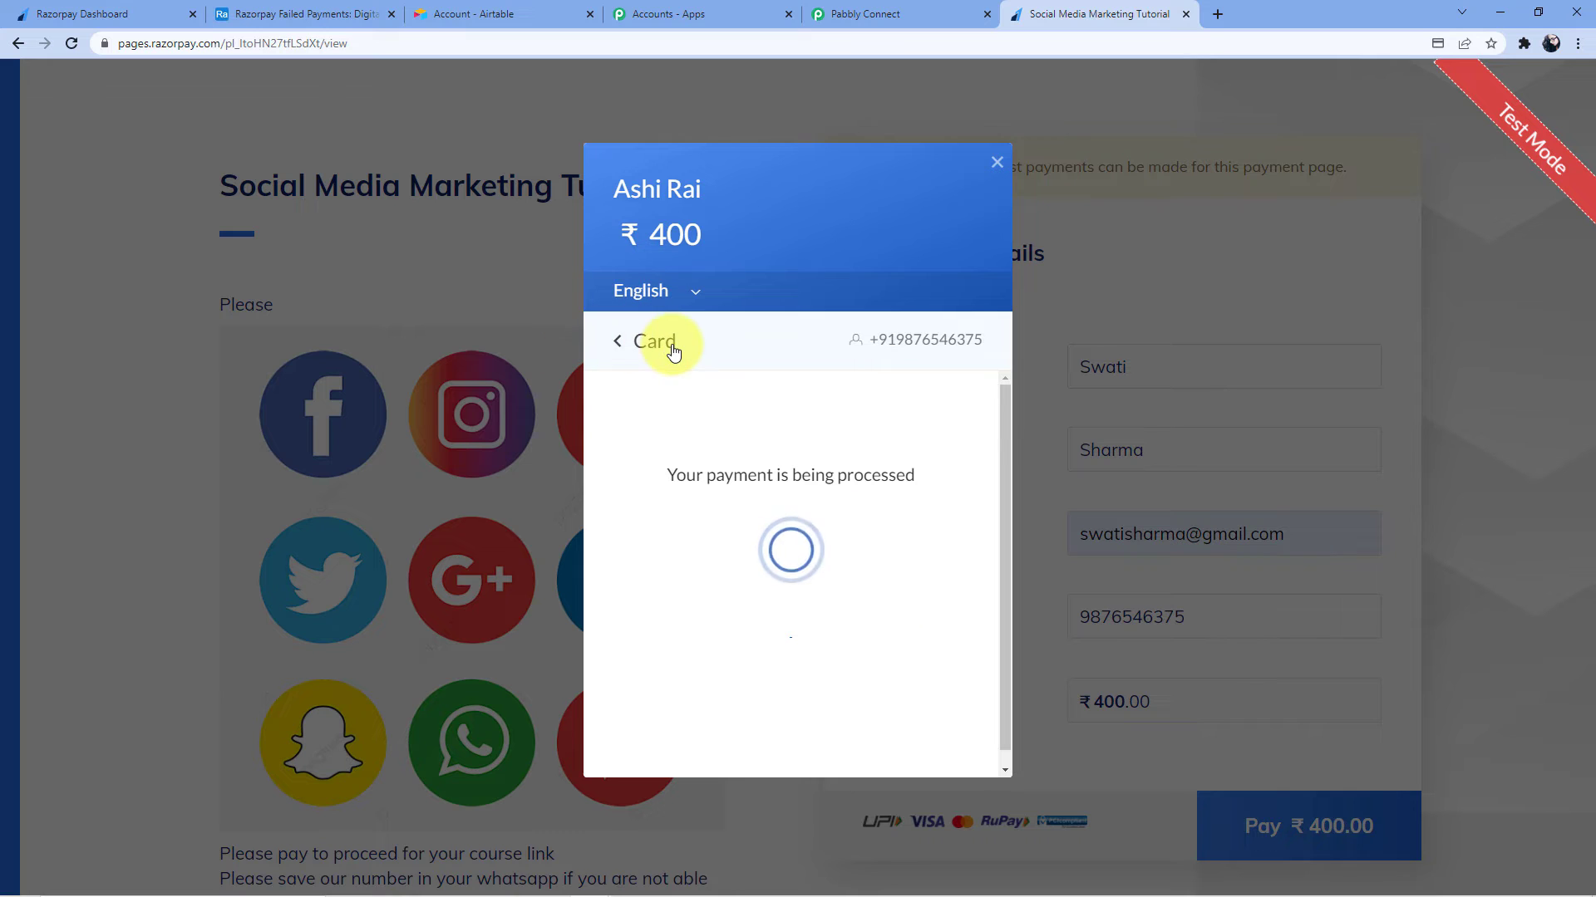
left_click(618, 342)
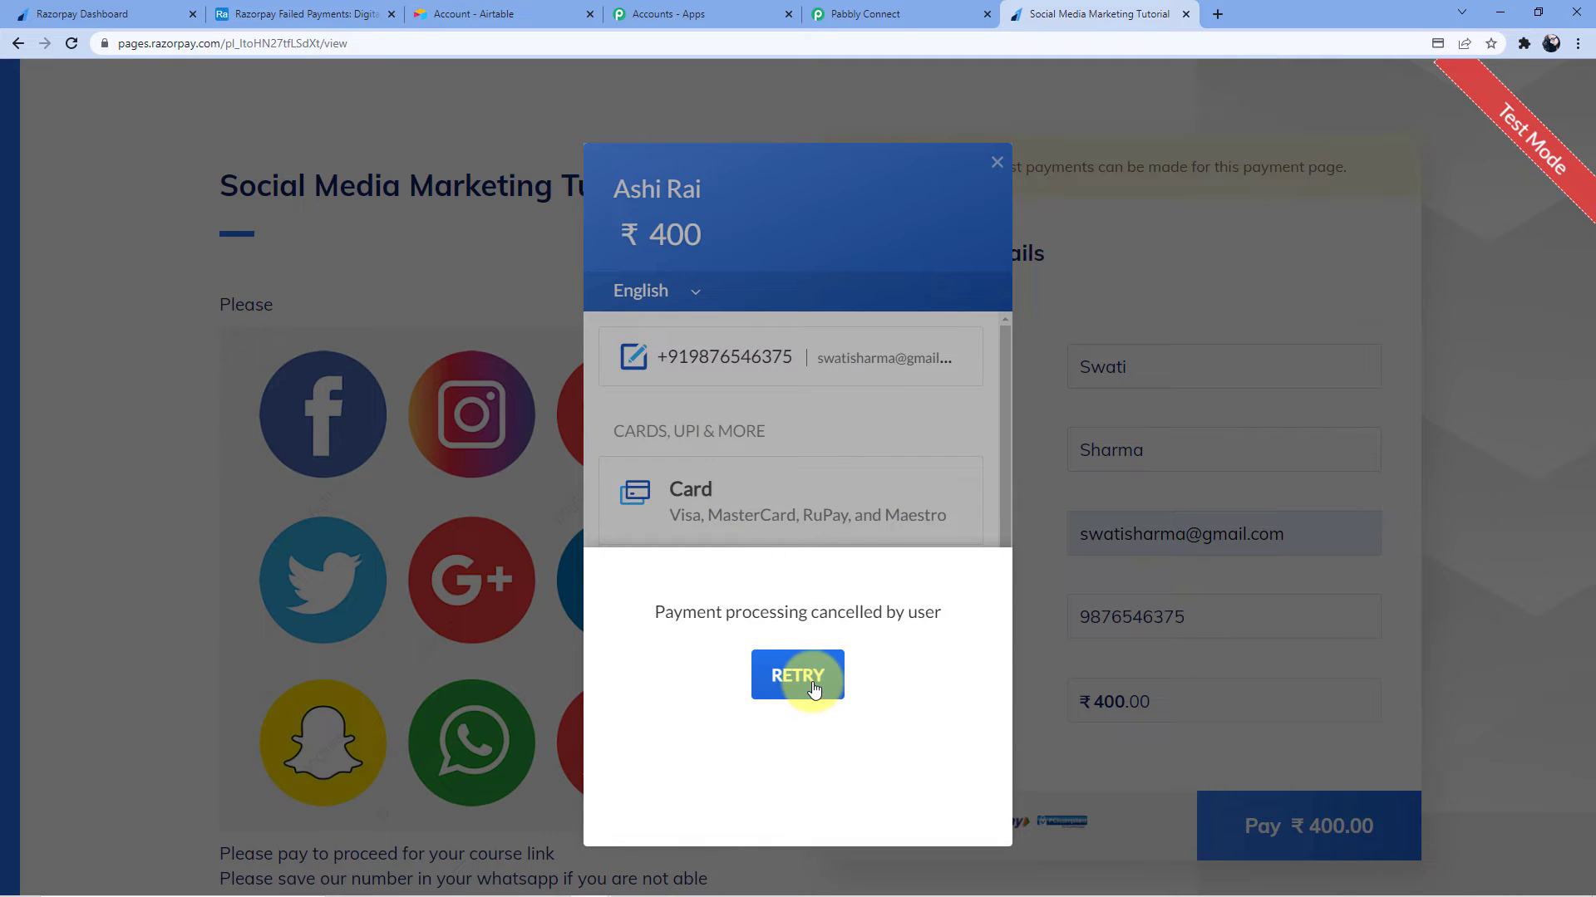
left_click(814, 689)
left_click(791, 508)
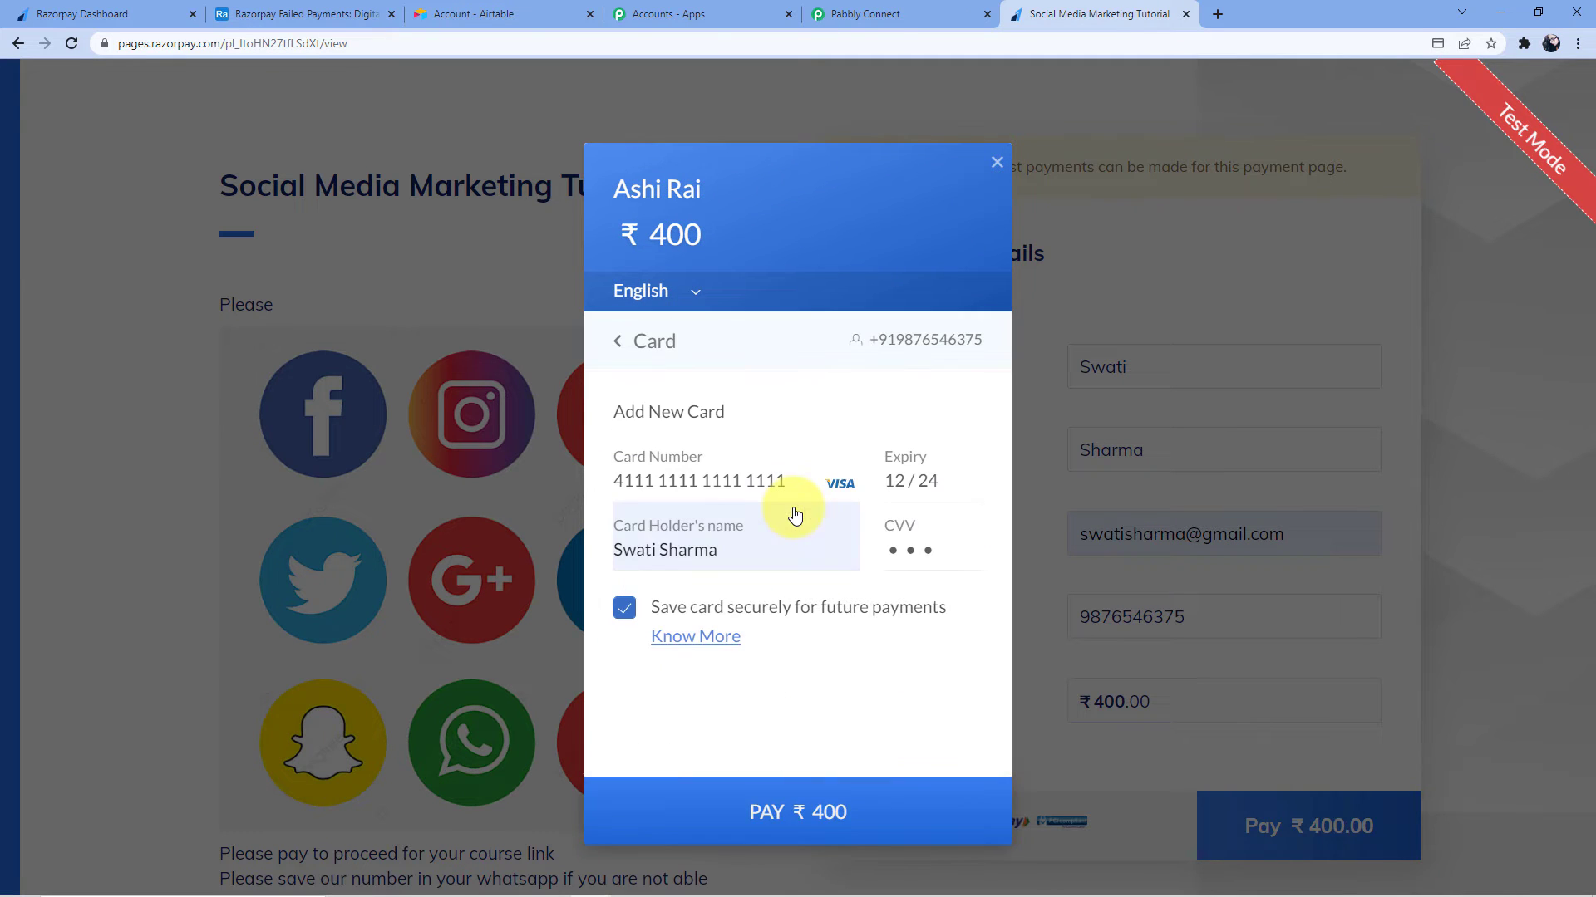
left_click(826, 811)
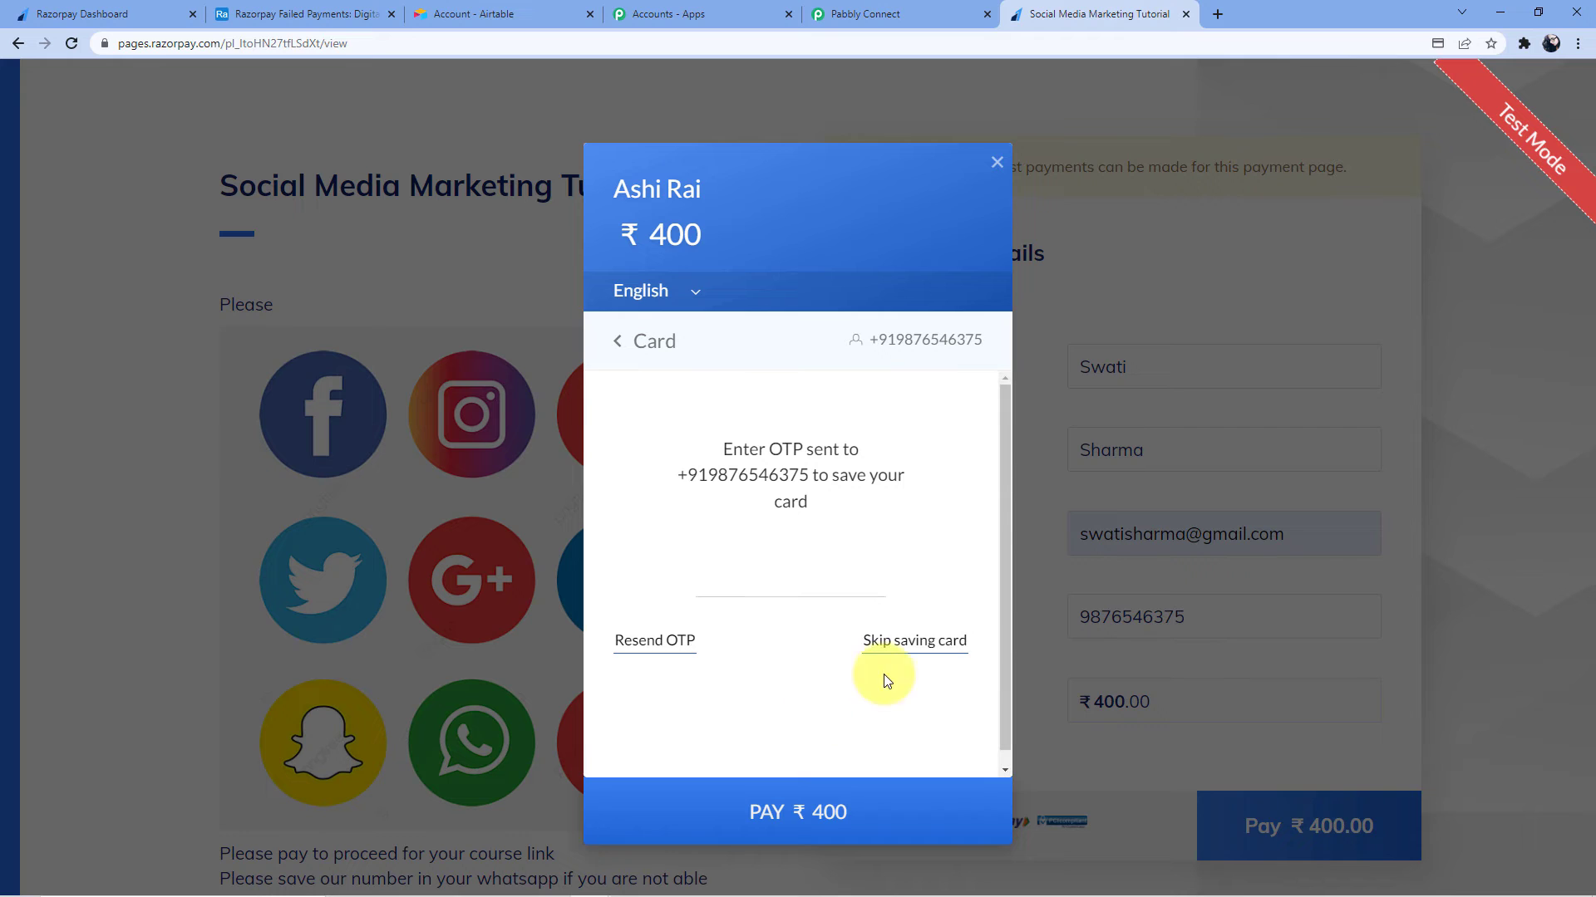
left_click(920, 656)
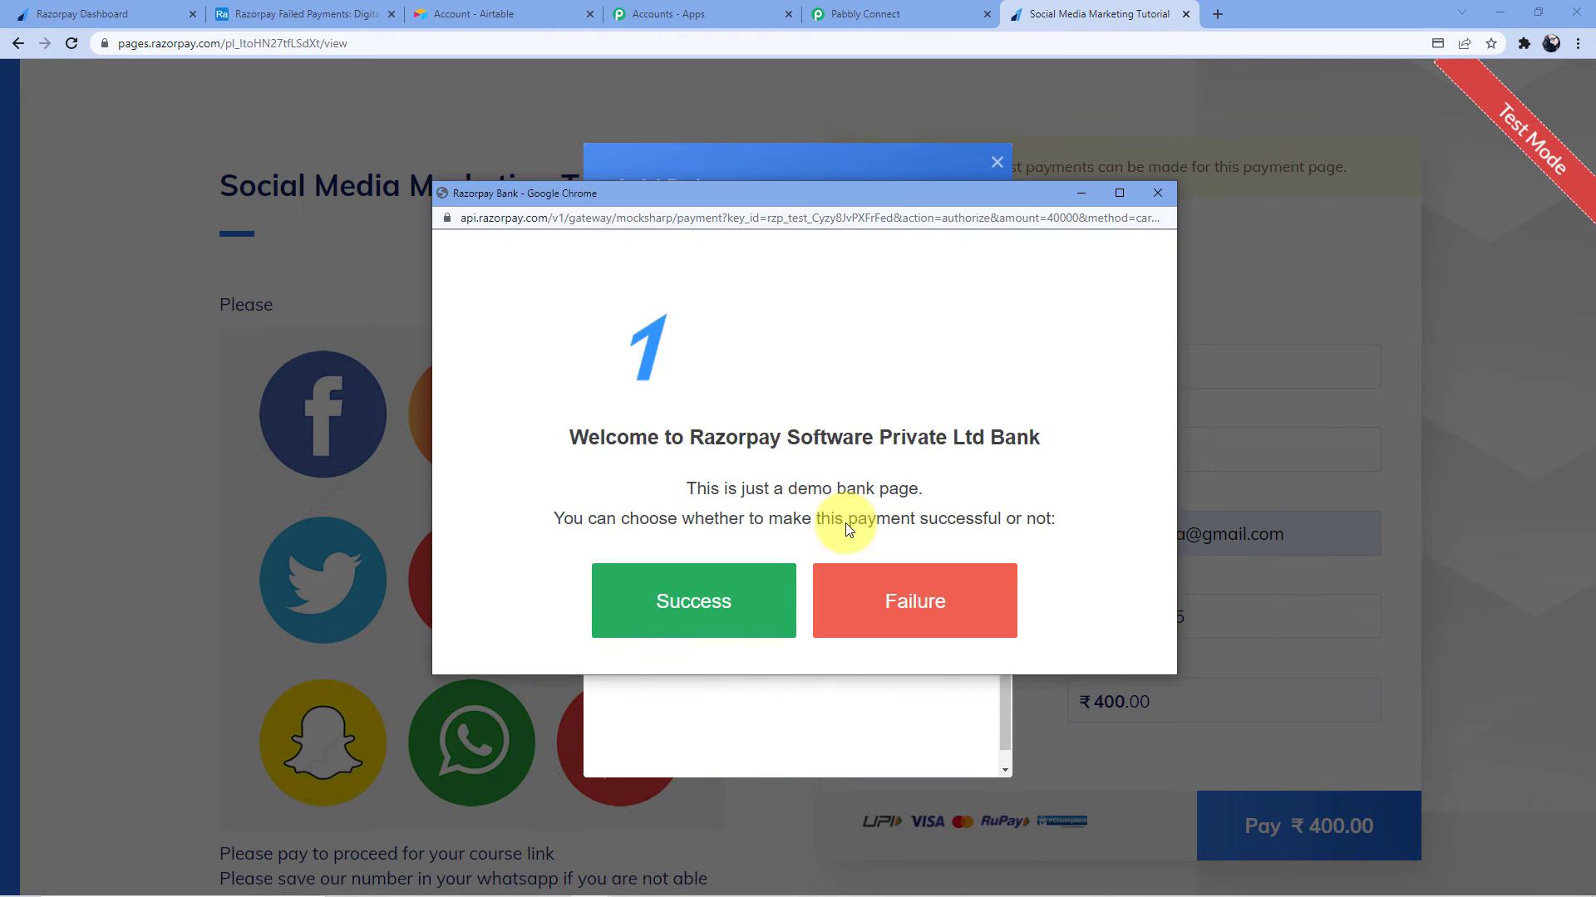
left_click(968, 619)
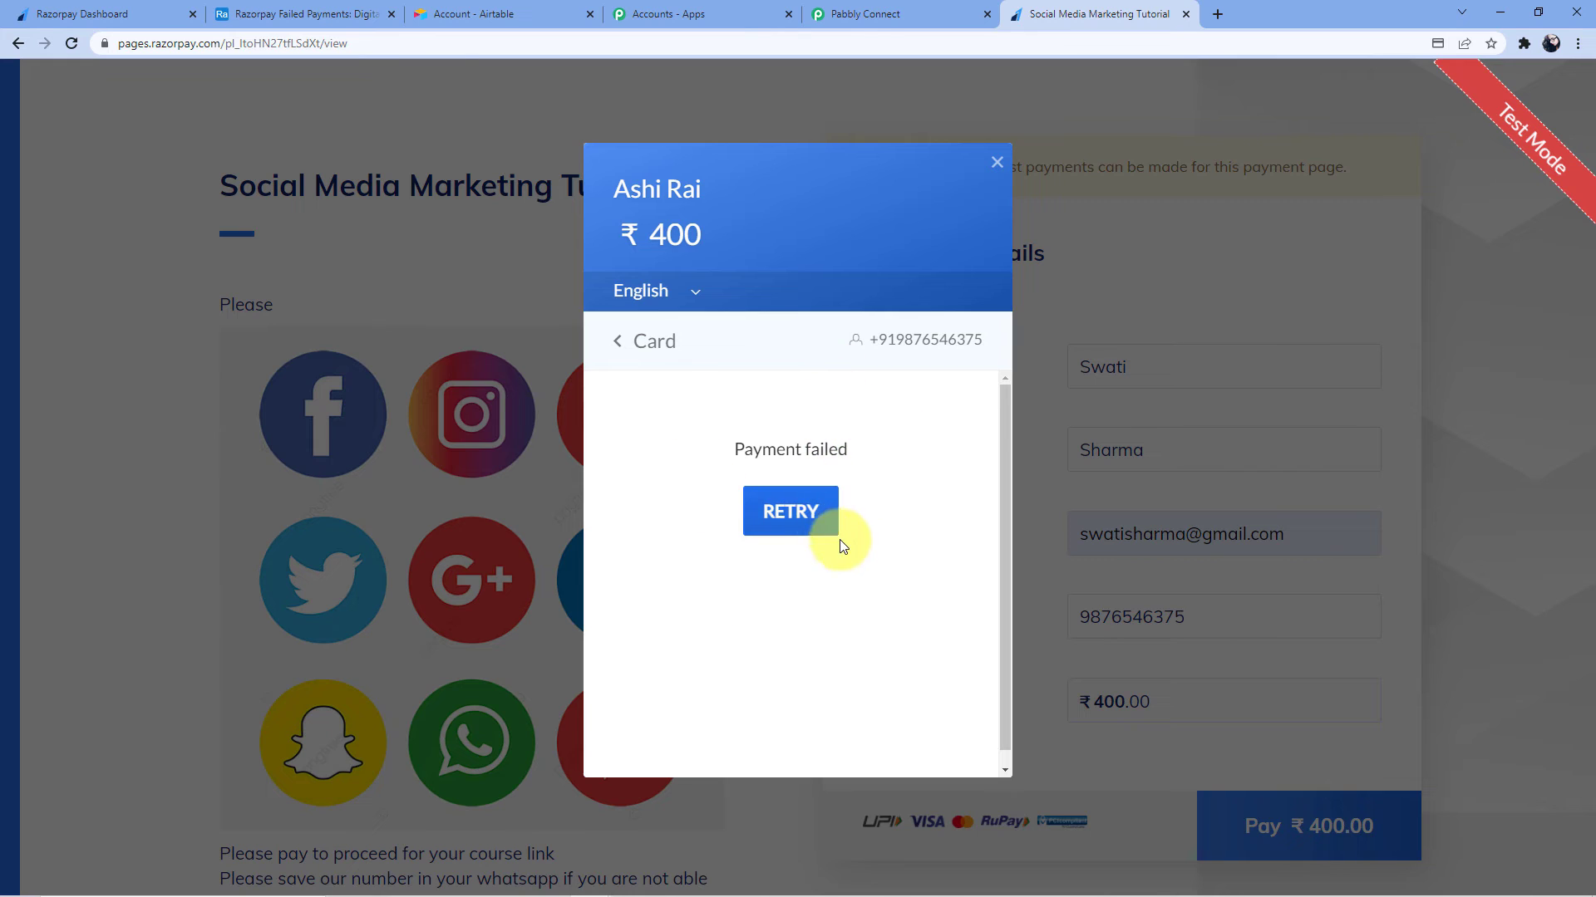
left_click(328, 10)
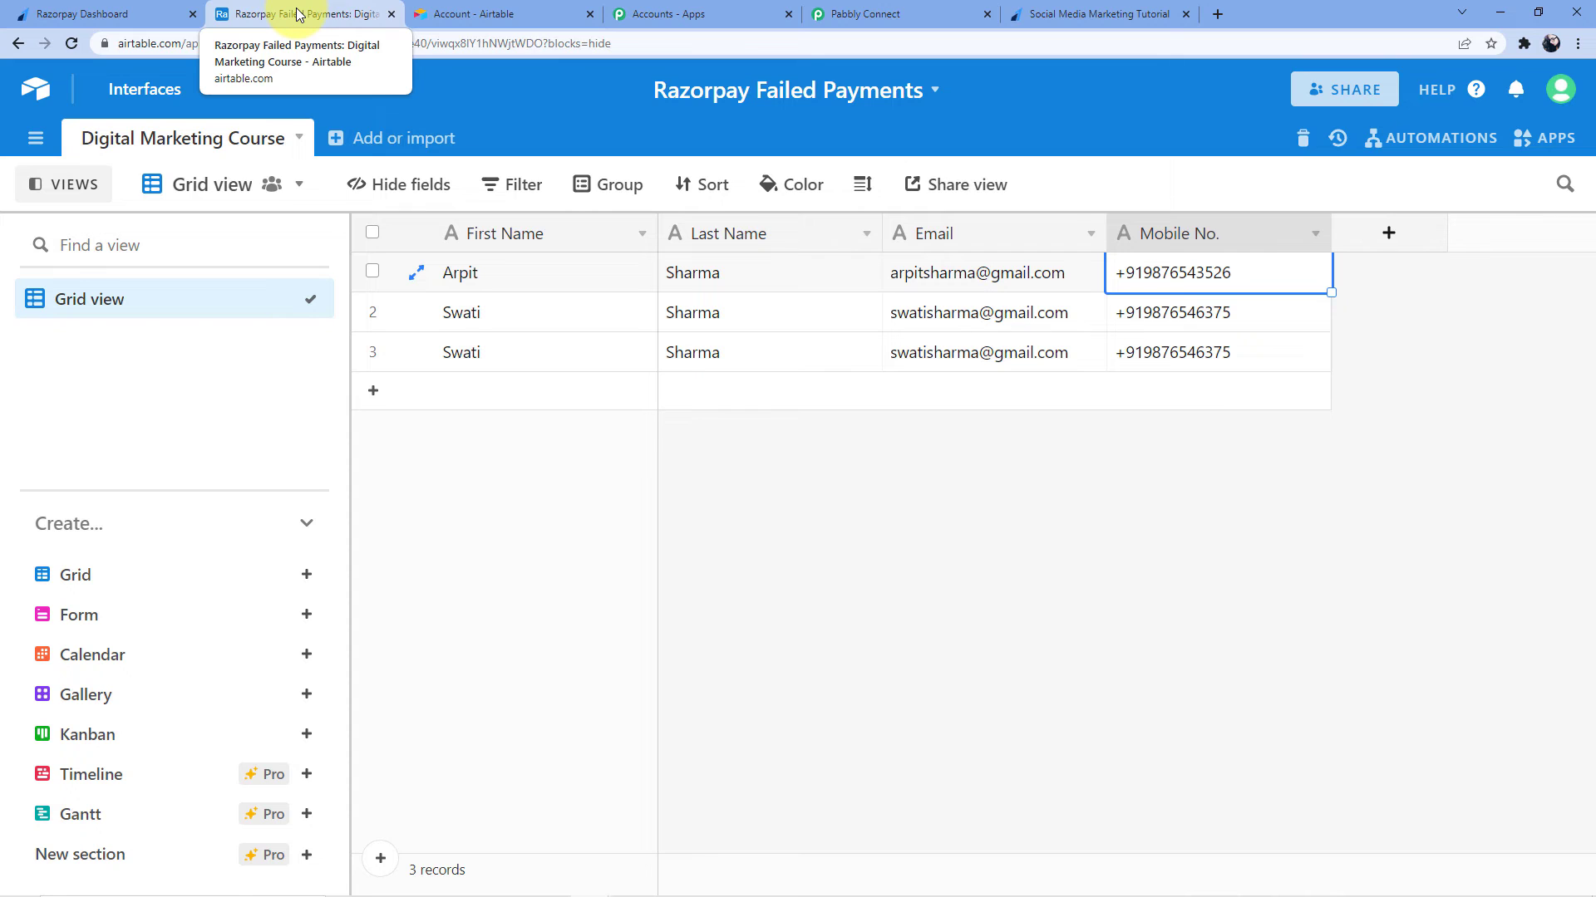
Compare Airtable's failed payments table, now with three records, against the payment page
left_click(1080, 10)
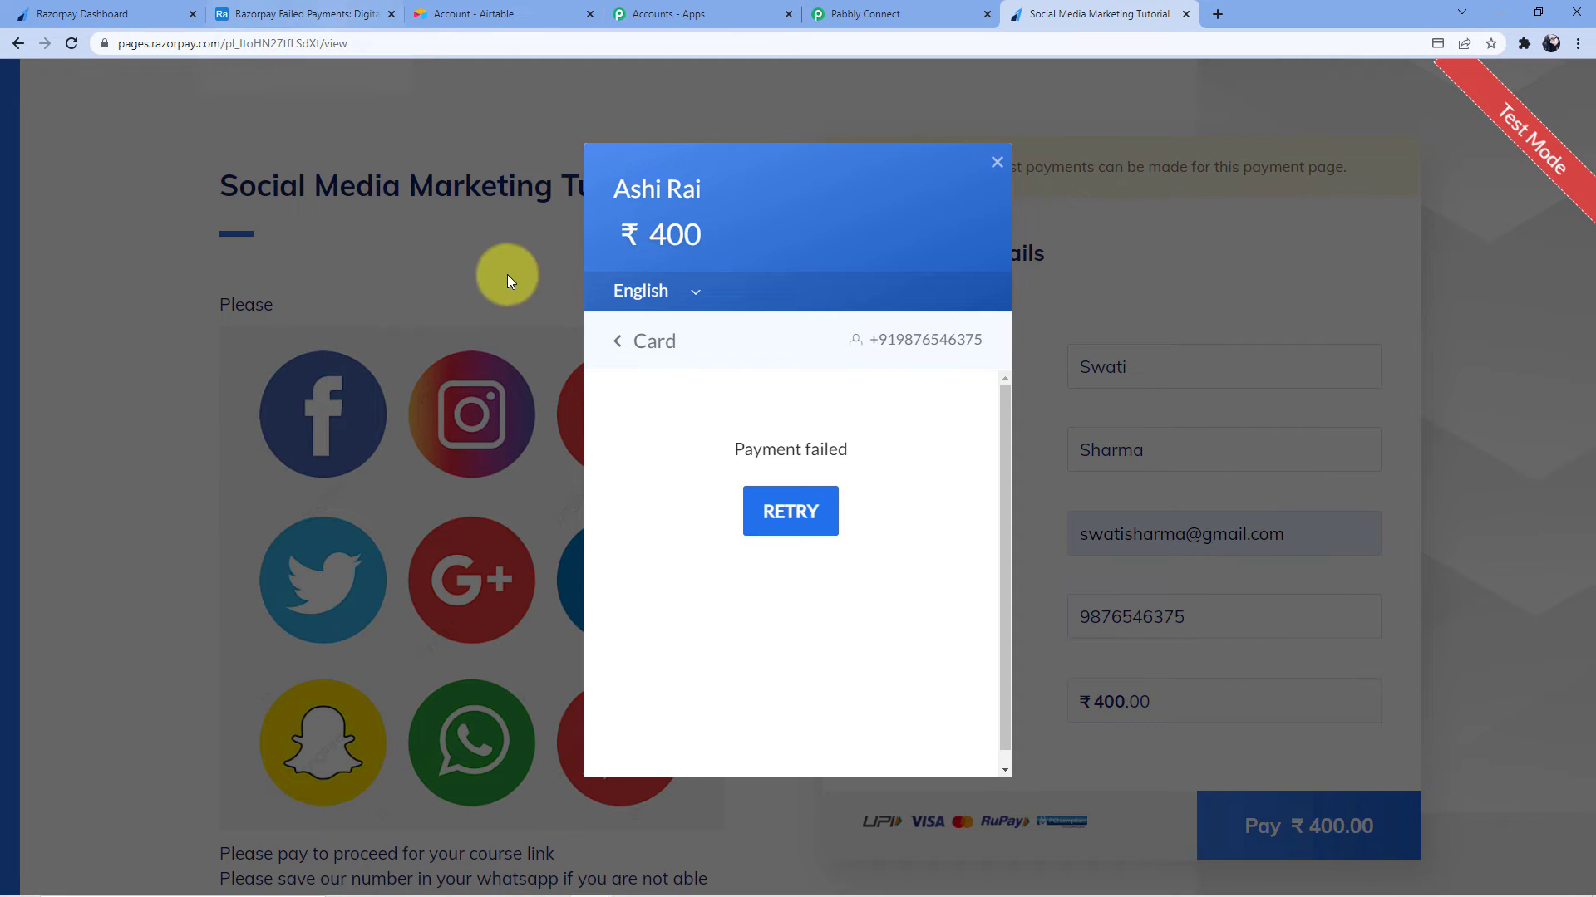
left_click(299, 13)
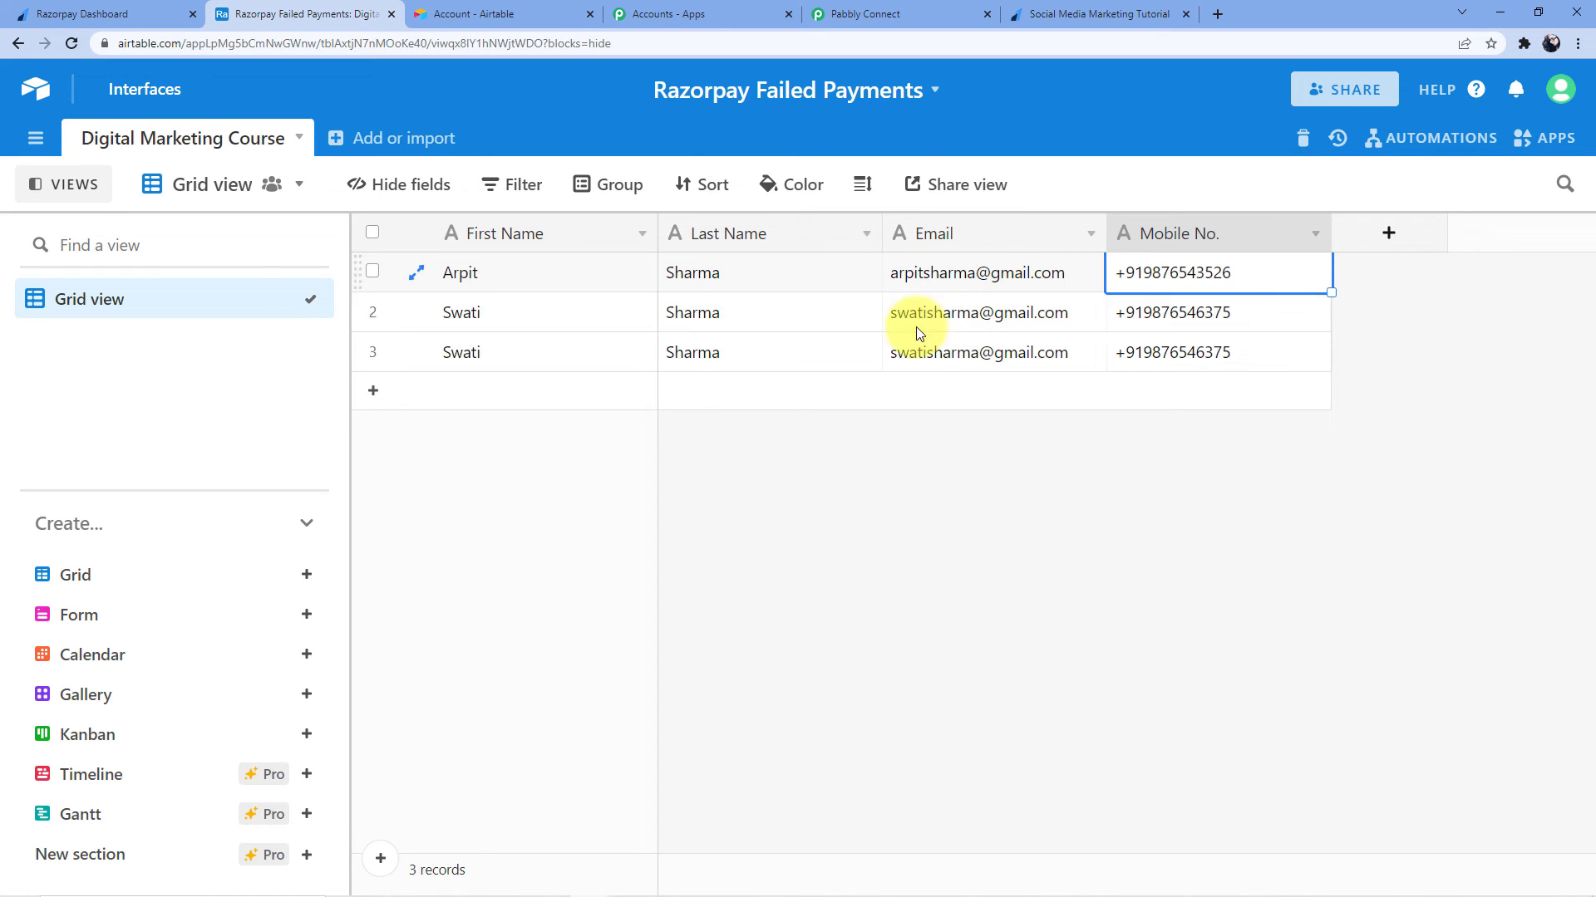
left_click(1050, 18)
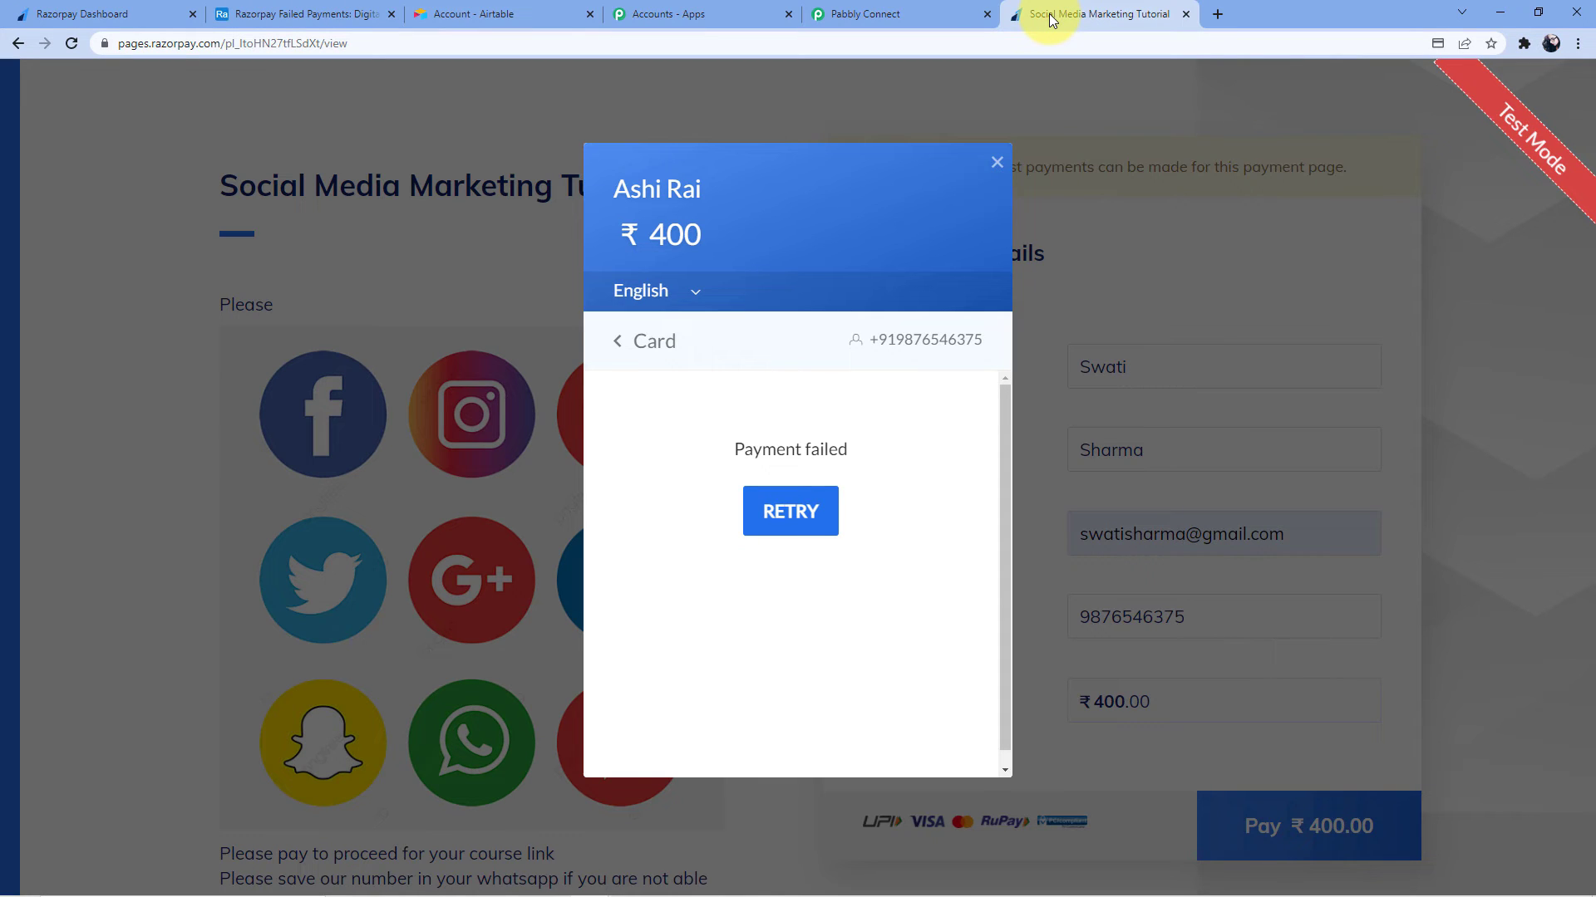
left_click(548, 15)
left_click(320, 15)
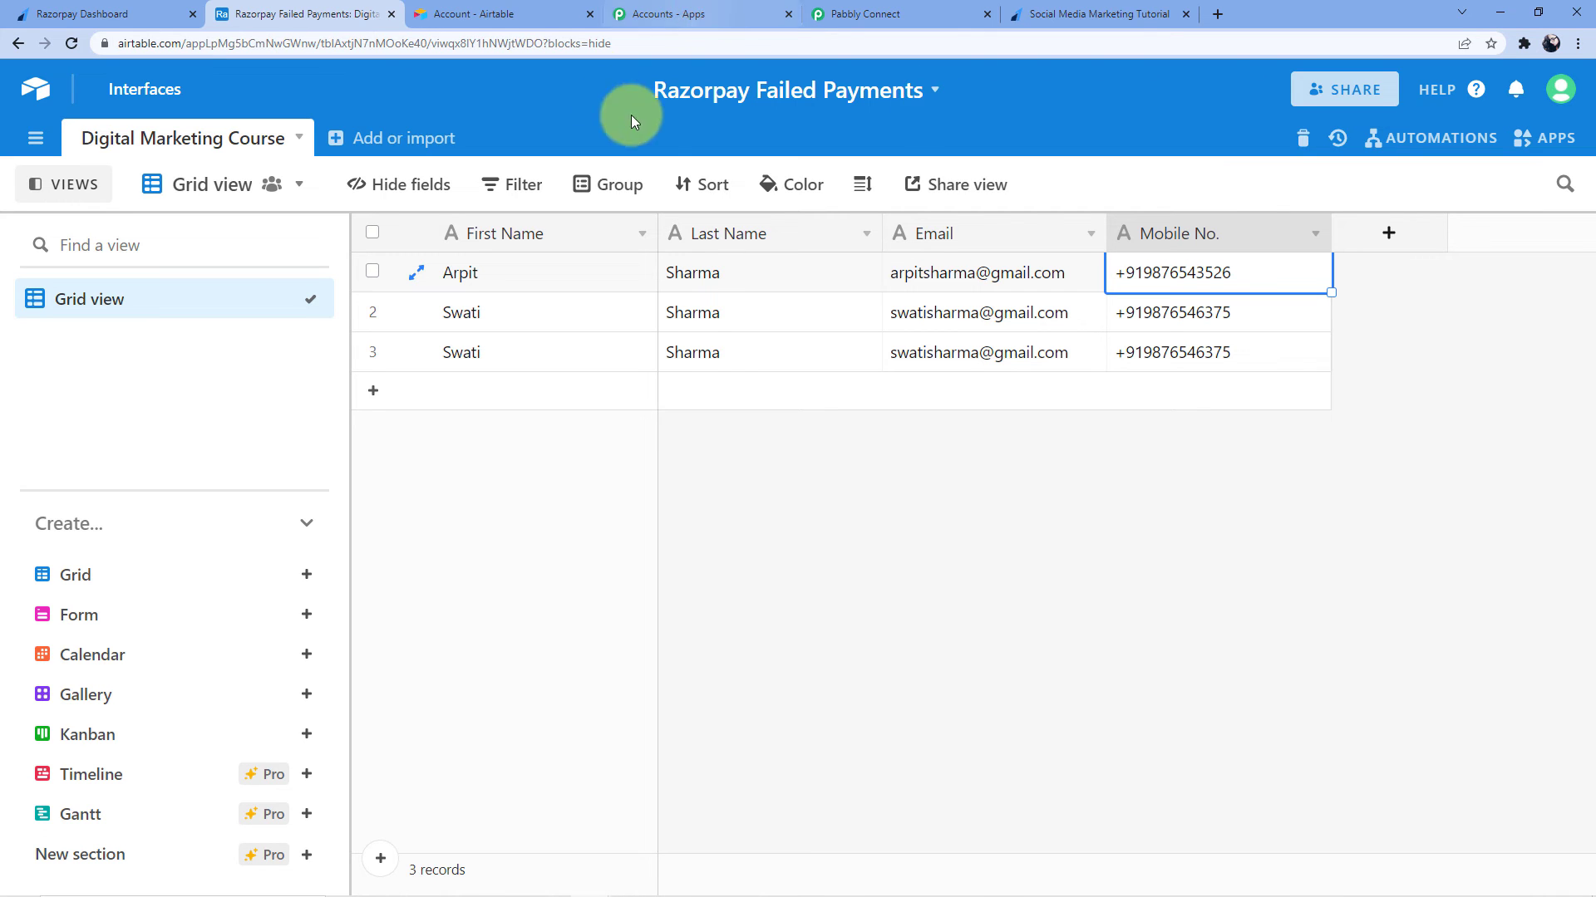
left_click(1076, 14)
Dismiss the failed-payment notice and replace the first and last name with a new customer's
left_click(1002, 166)
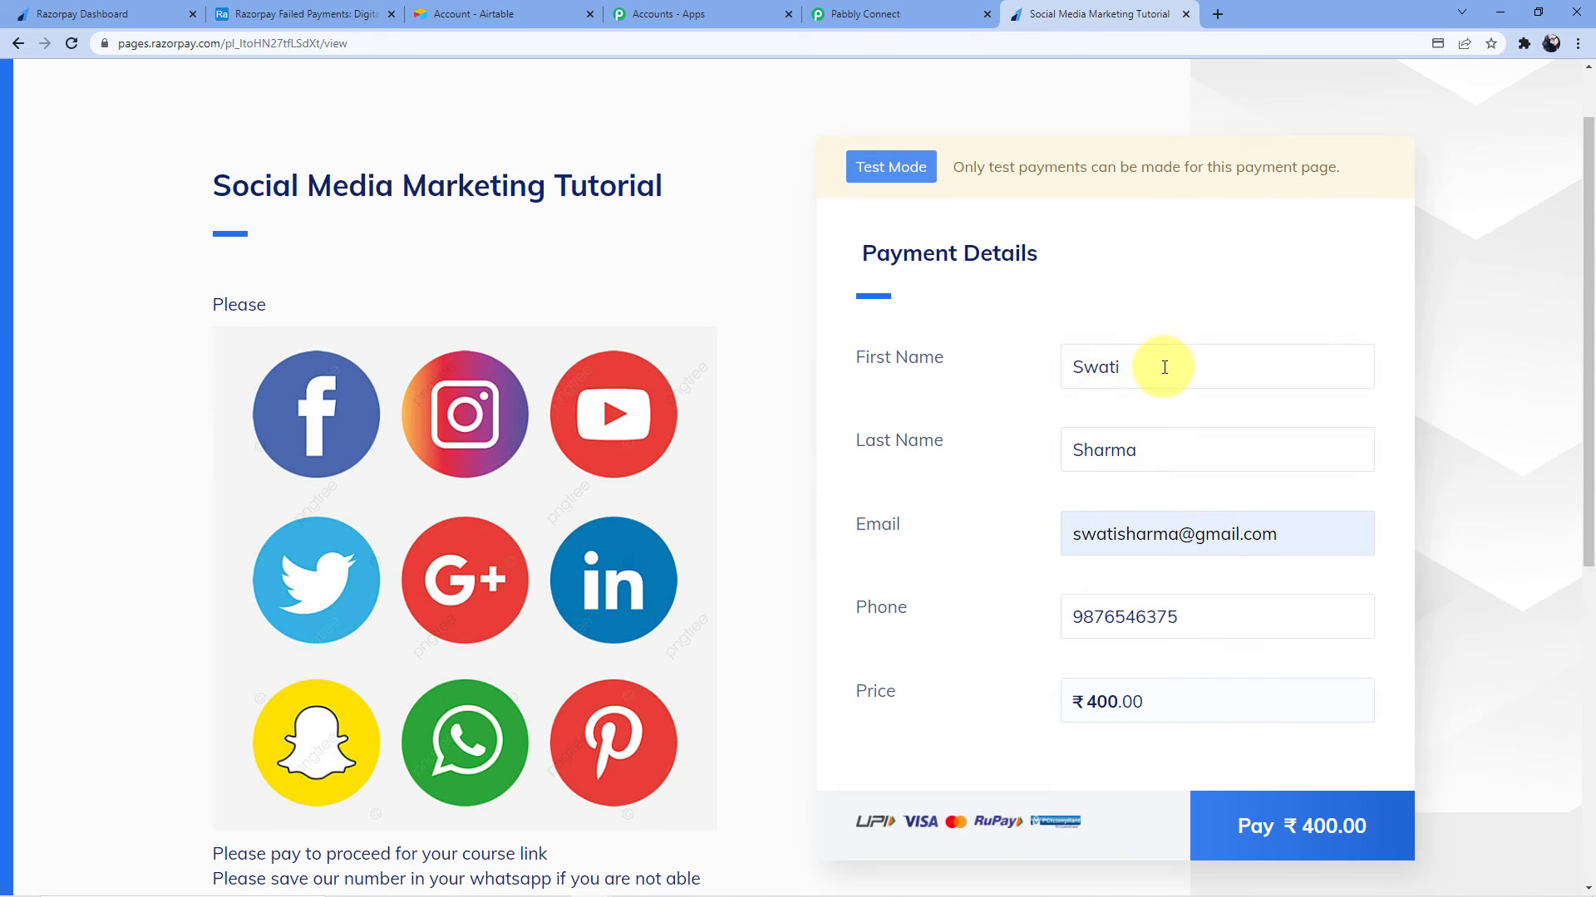
left_click_drag(1157, 363, 1054, 382)
key("BackSpace")
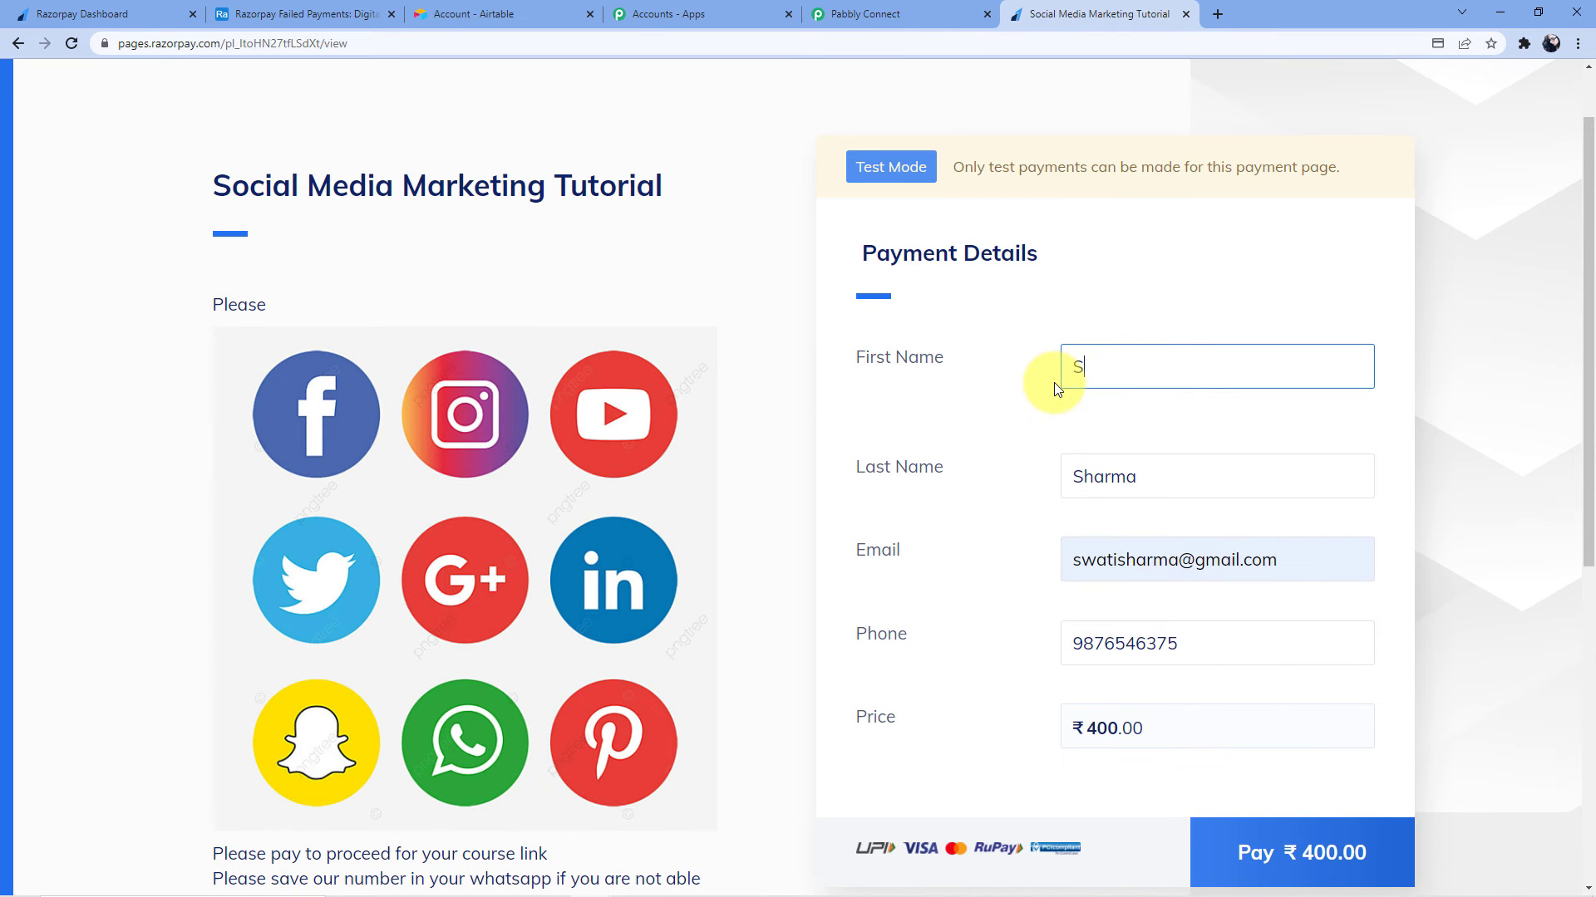
left_click(1040, 450)
left_click_drag(1039, 450, 944, 452)
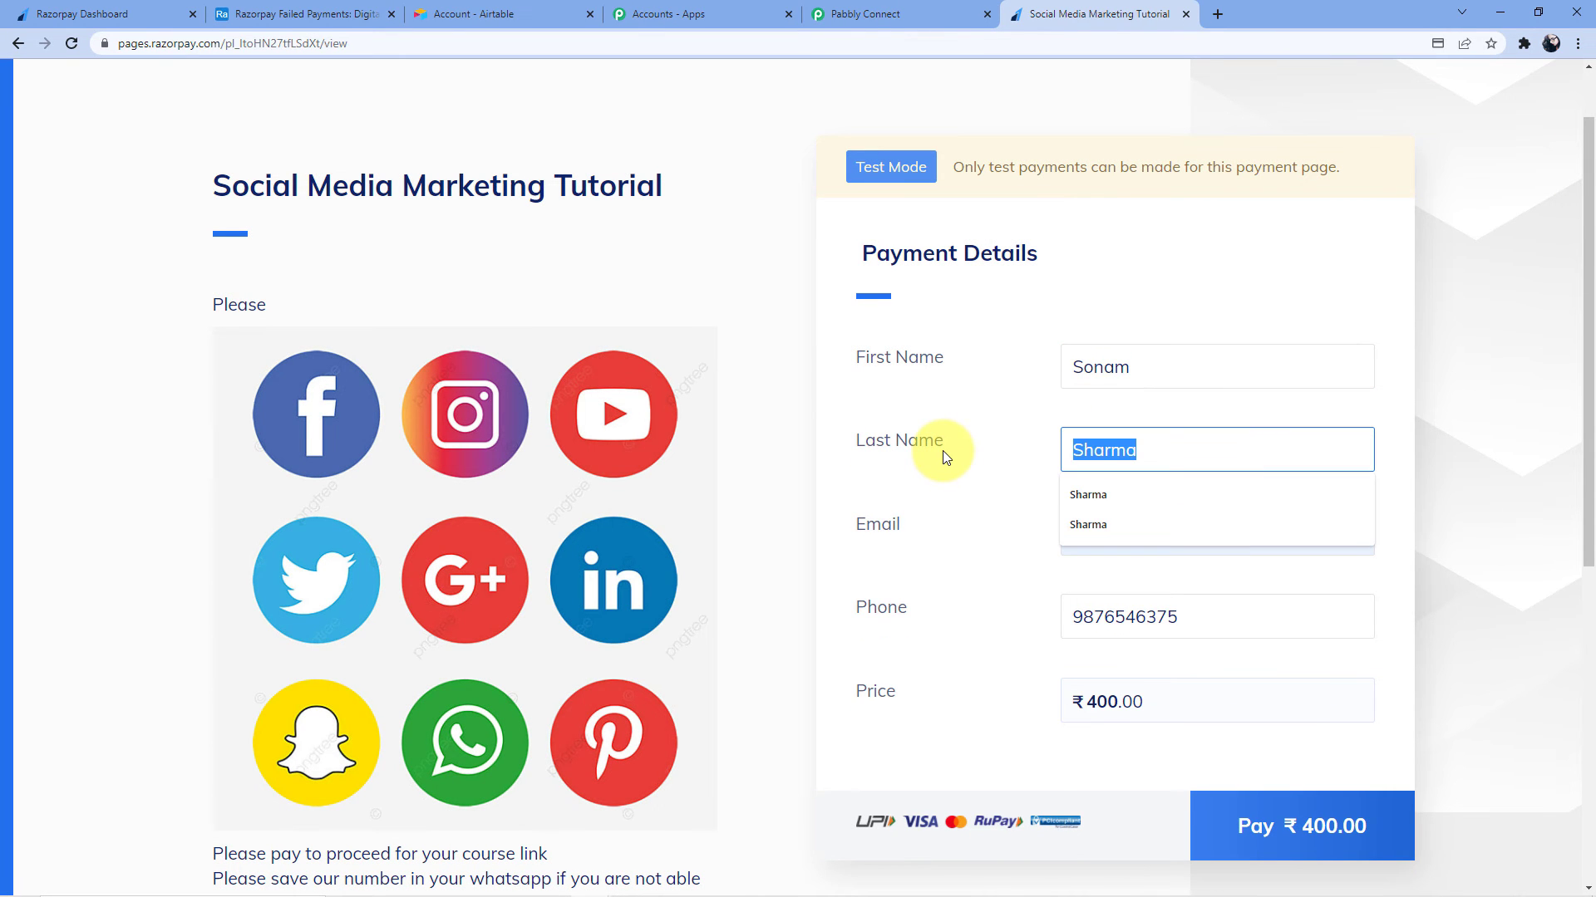
key("BackSpace")
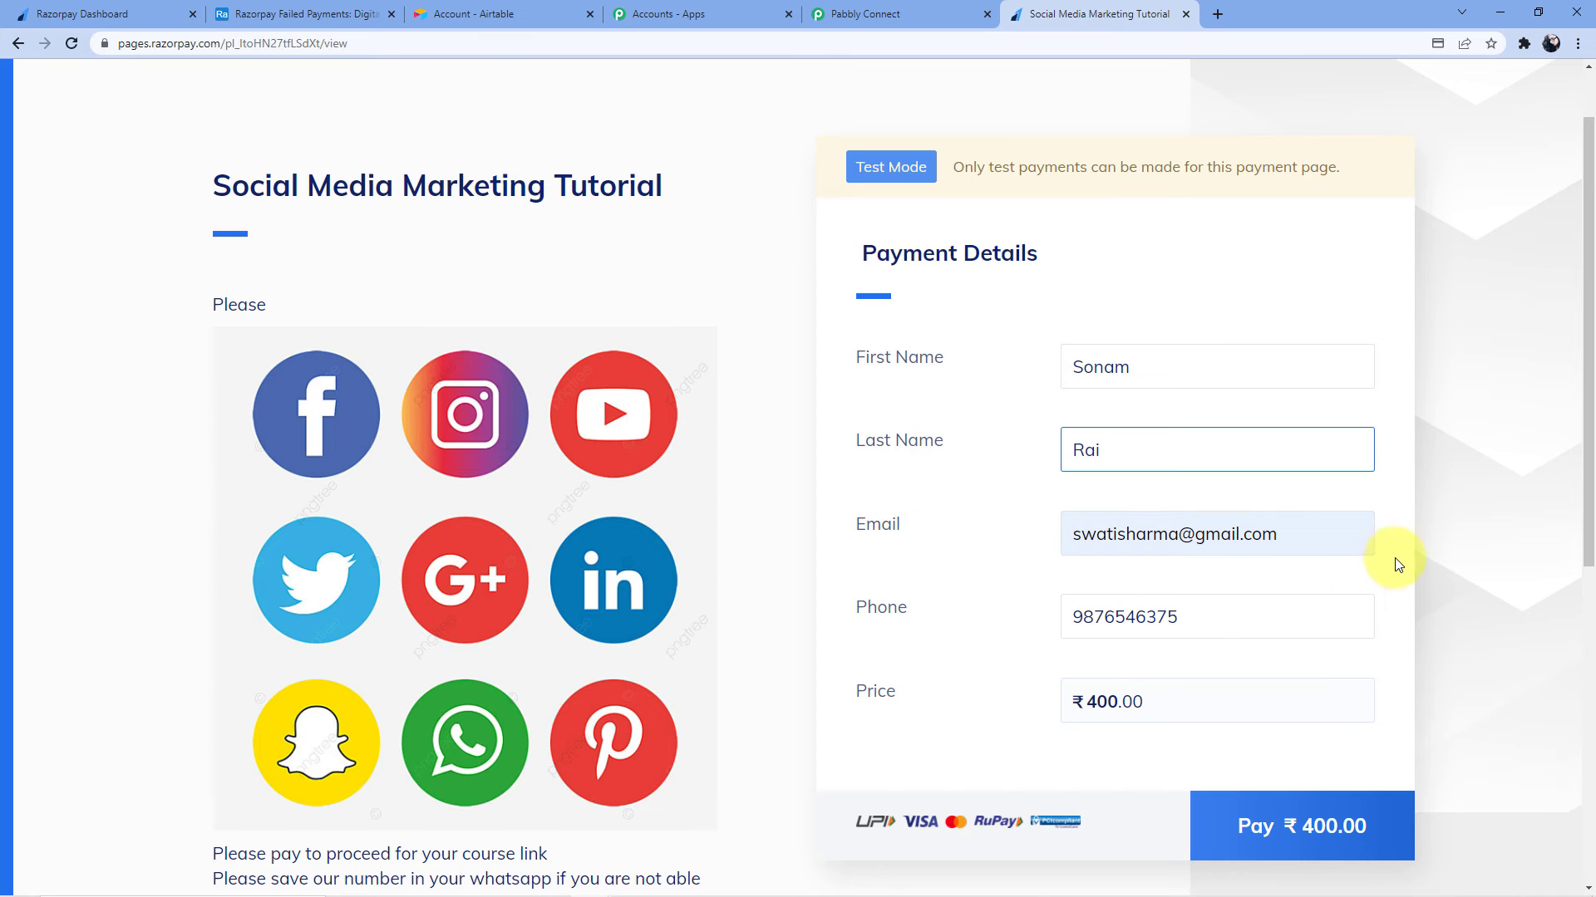
Change the email and phone number fields to the new customer's details
left_click(1299, 534)
left_click_drag(1170, 536, 1079, 538)
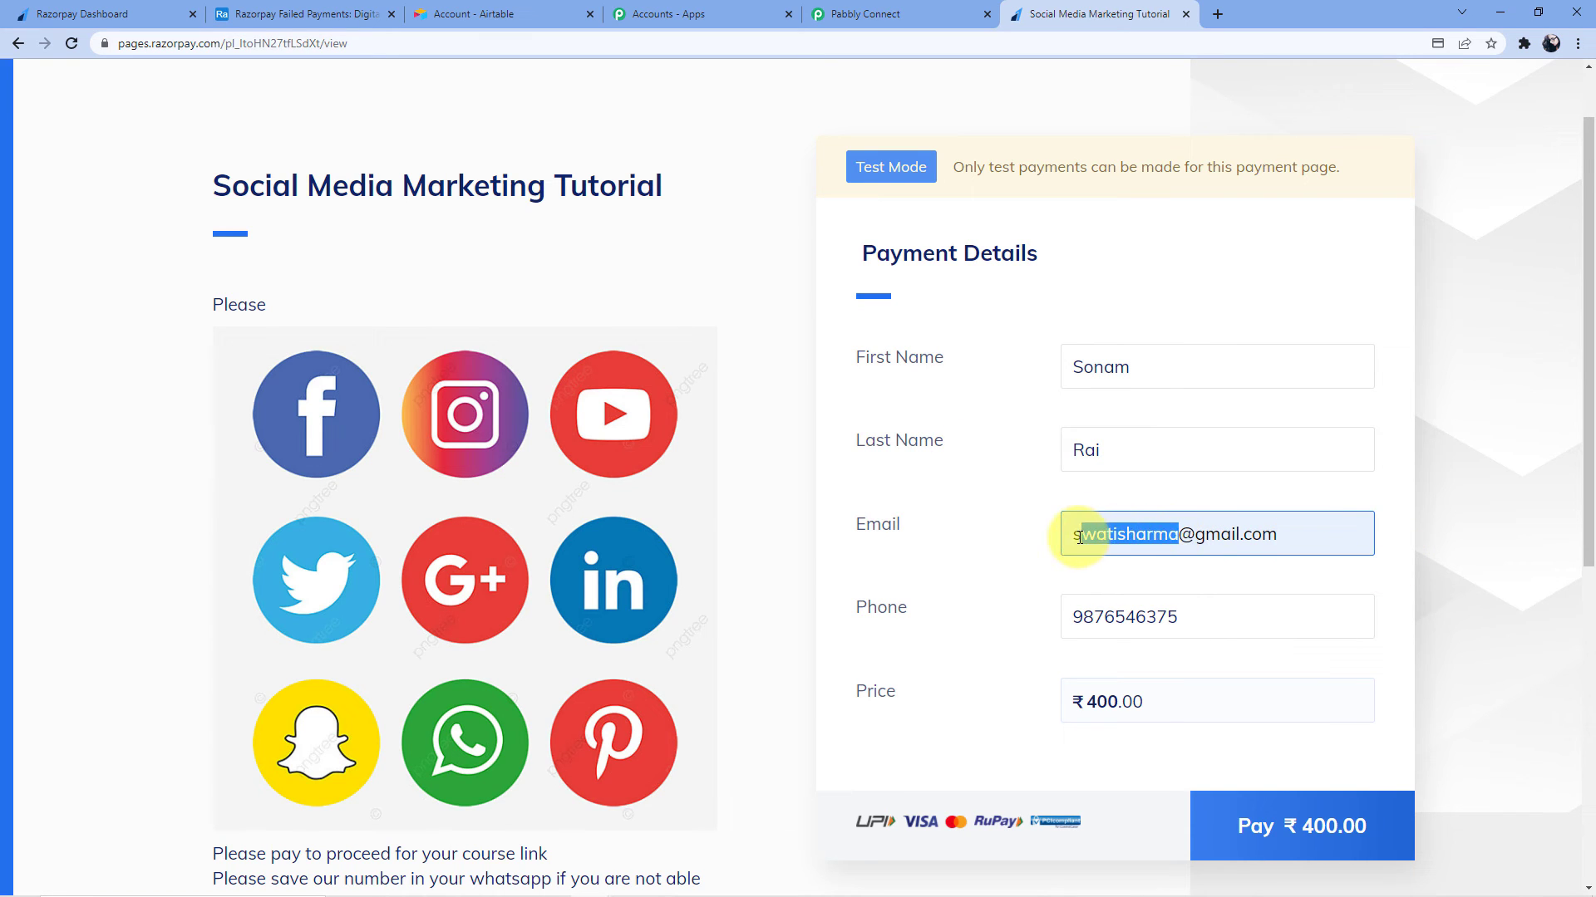
key("BackSpace")
key("BackSpace")
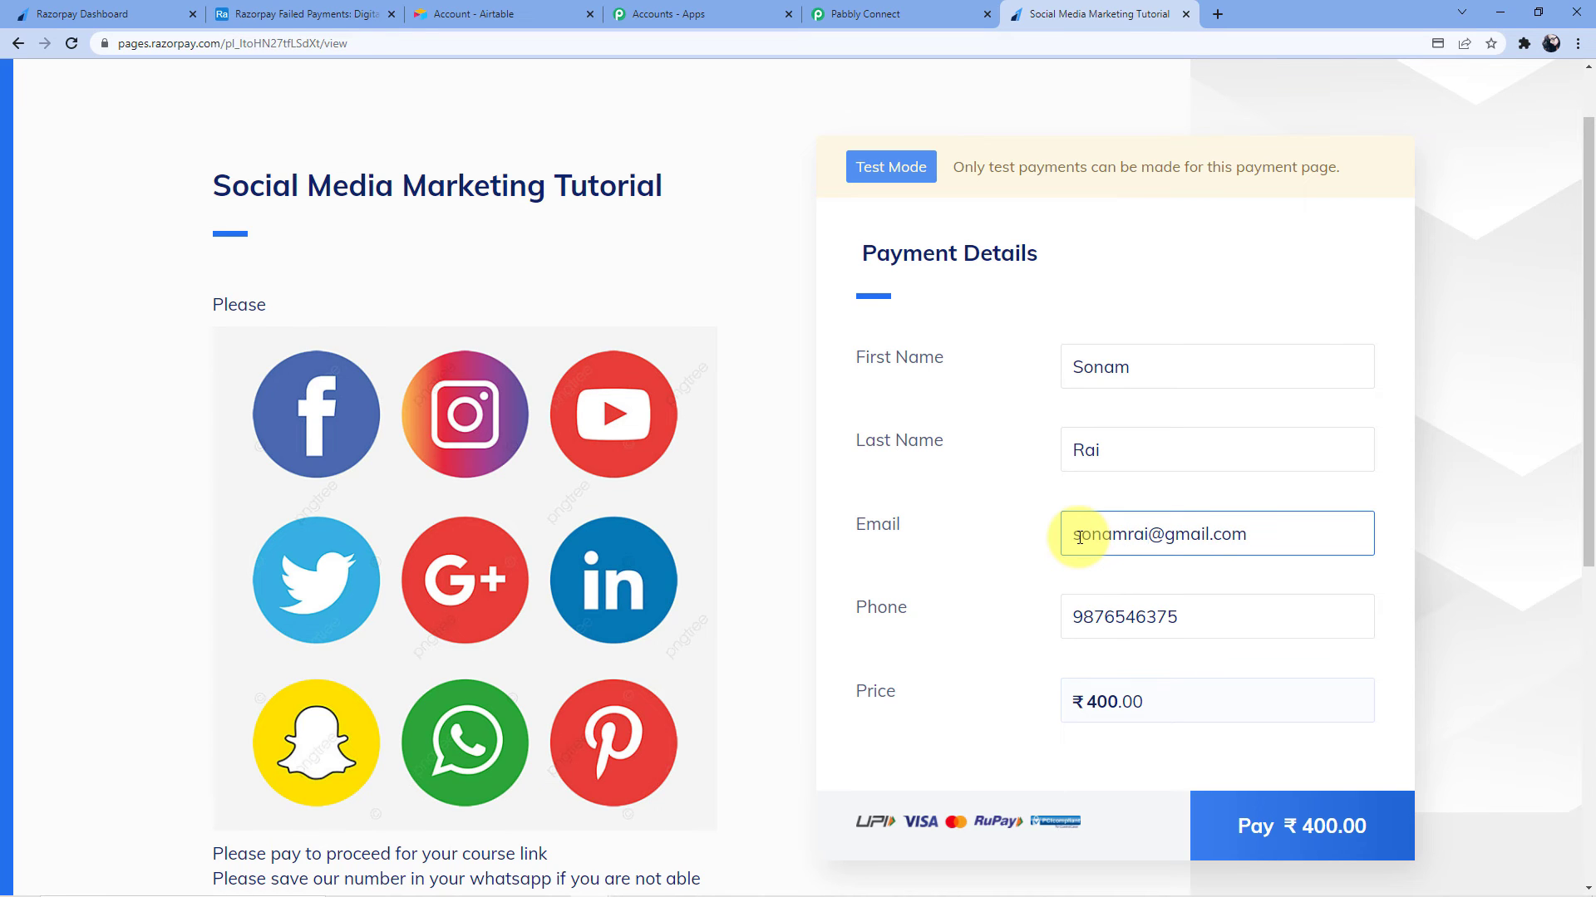
left_click(1204, 617)
left_click_drag(1204, 616, 1109, 615)
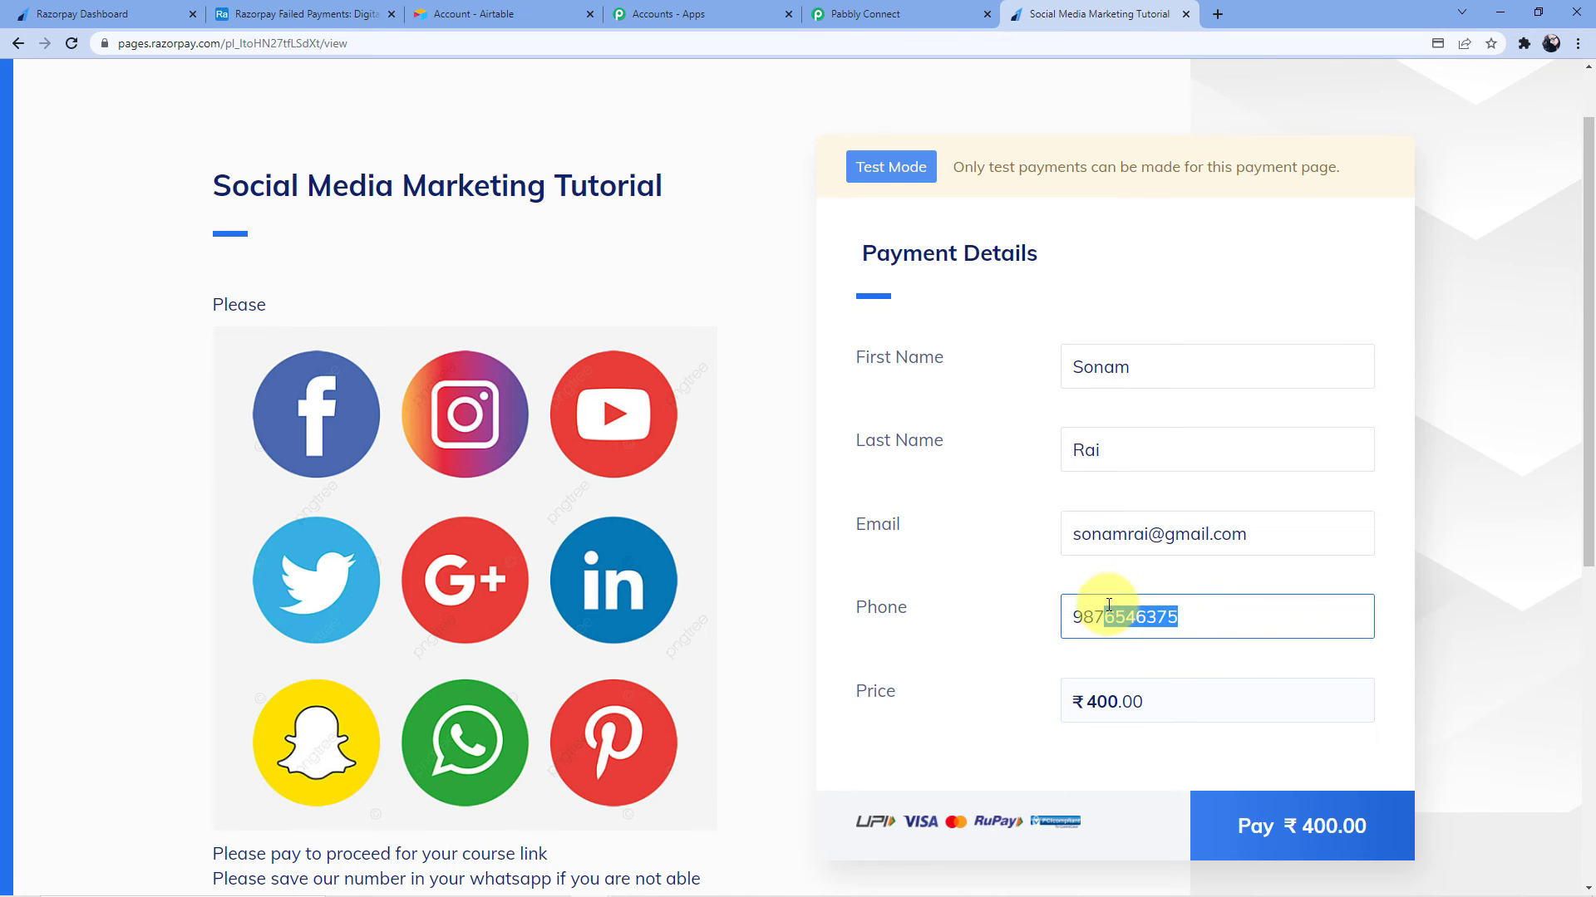
type("7896546")
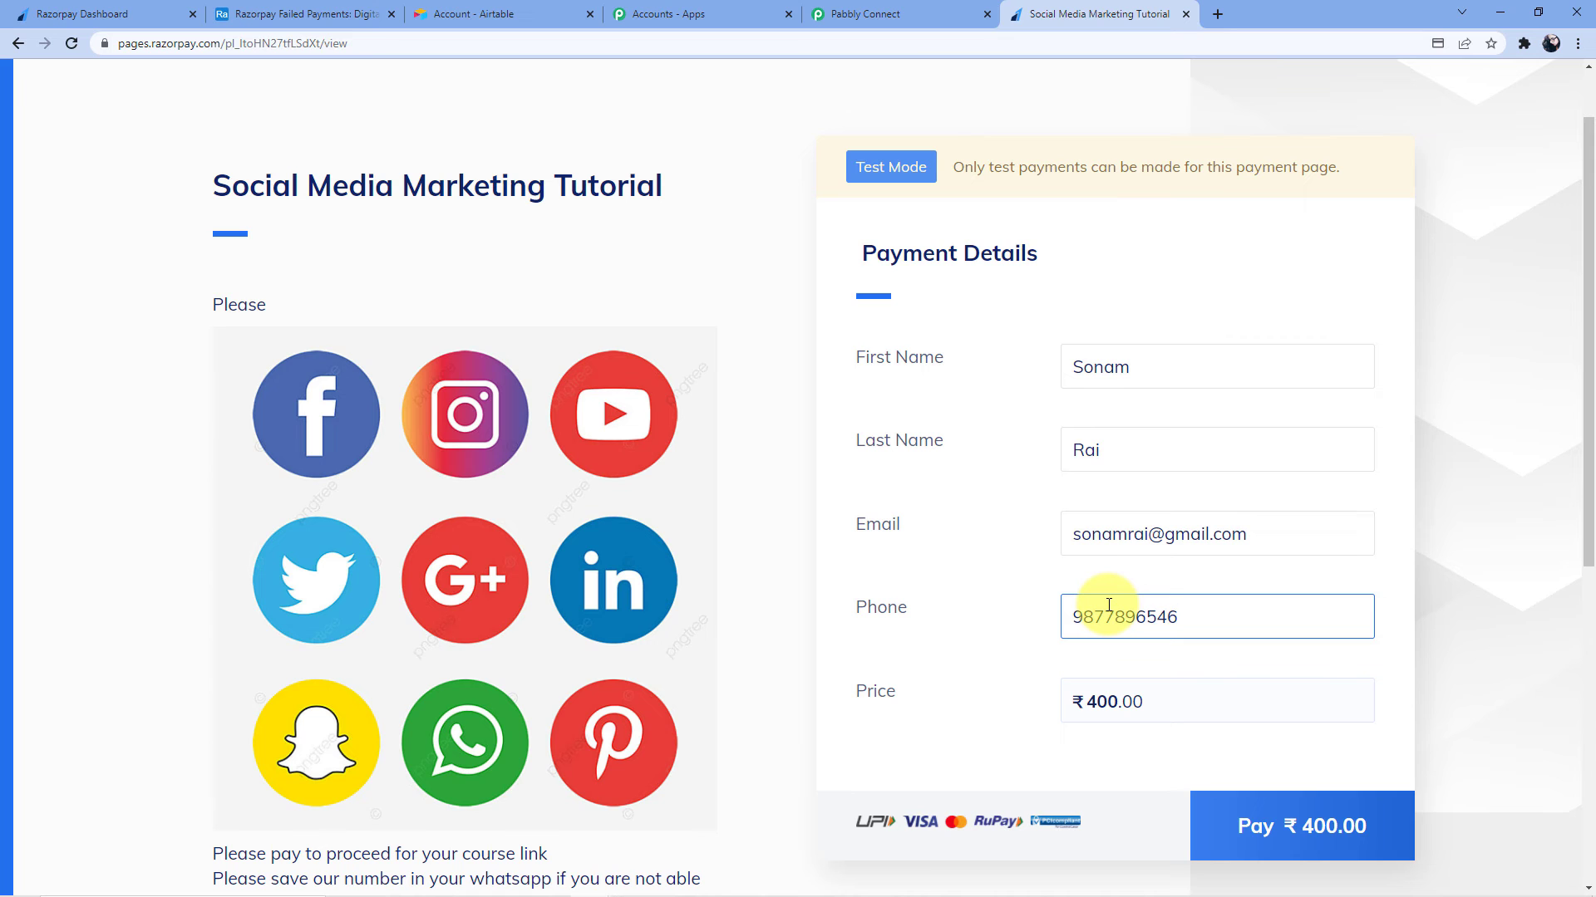
Pay ₹400 by card with the test card details and CVV 123, skipping card saving
left_click(1233, 816)
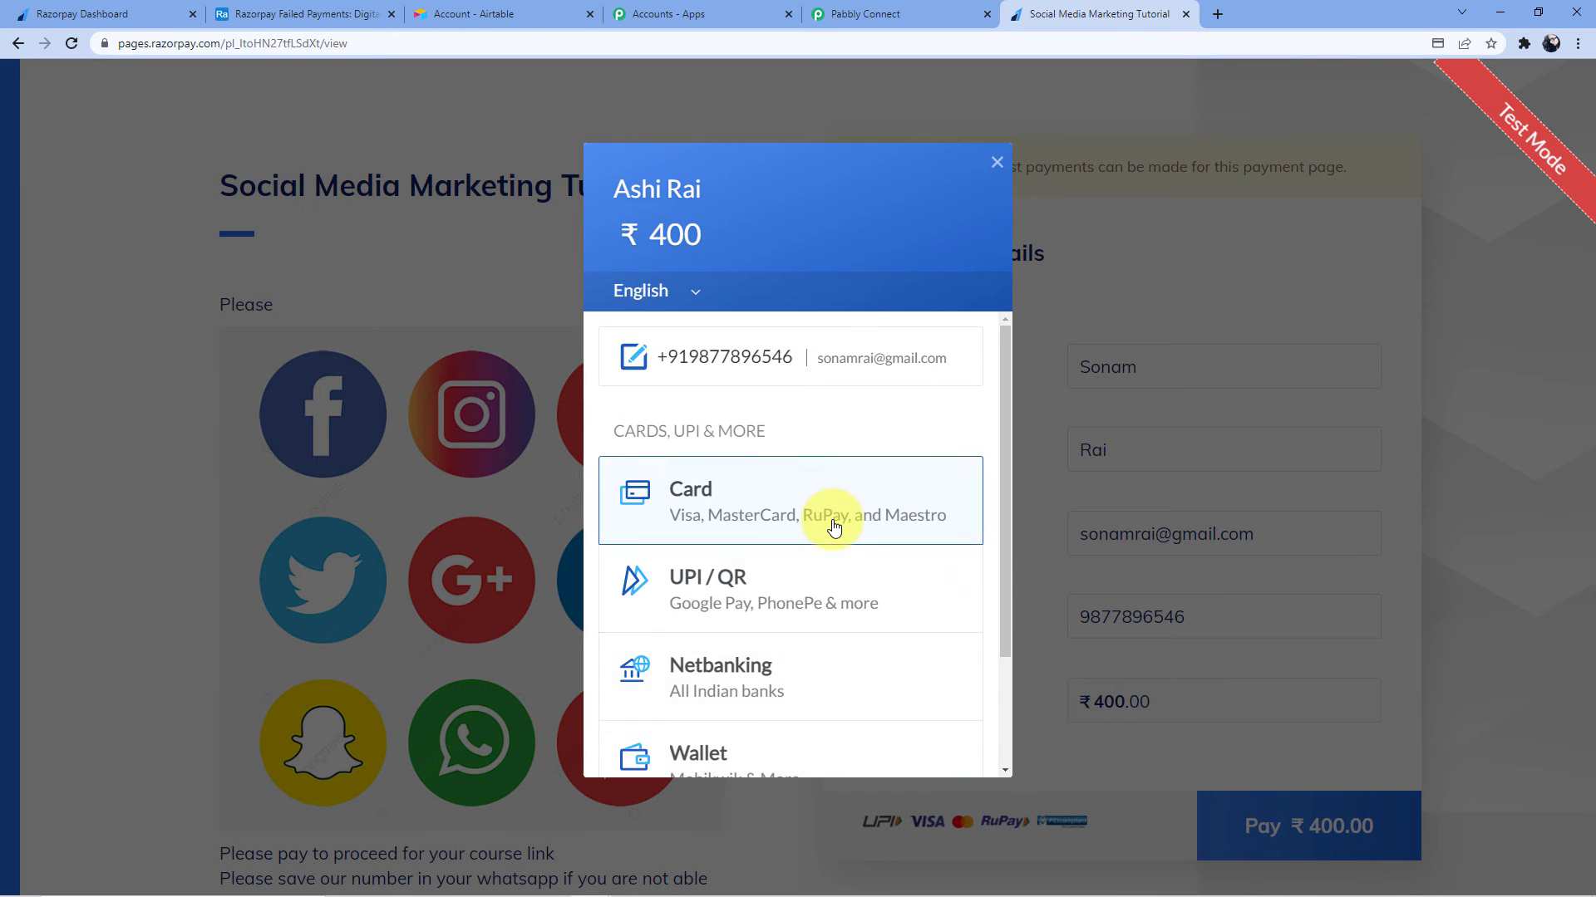
left_click(834, 527)
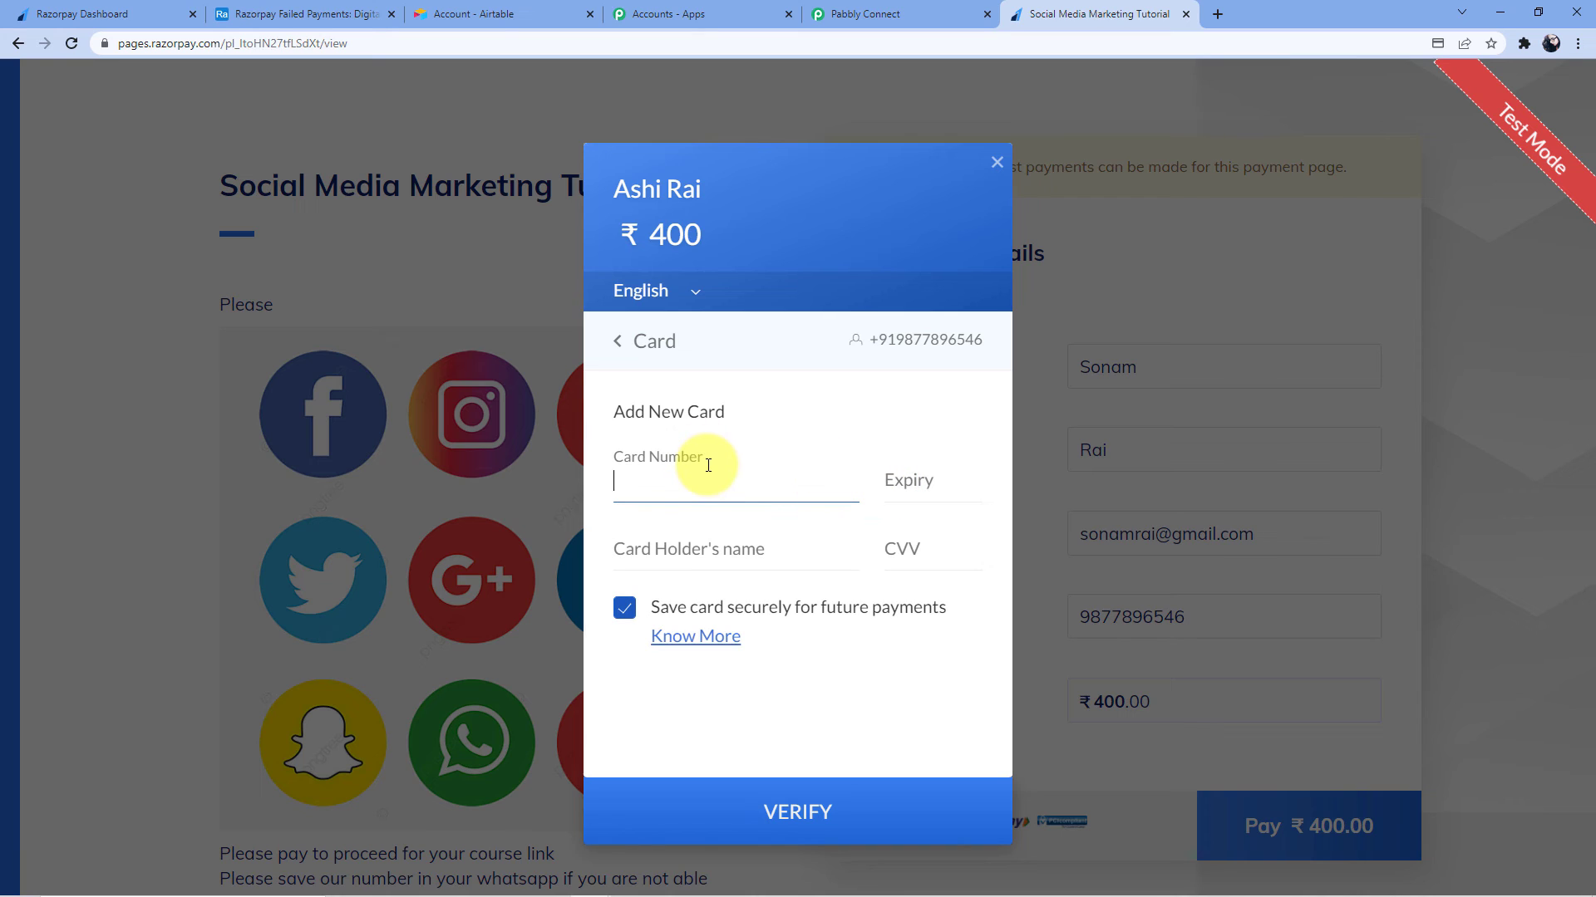
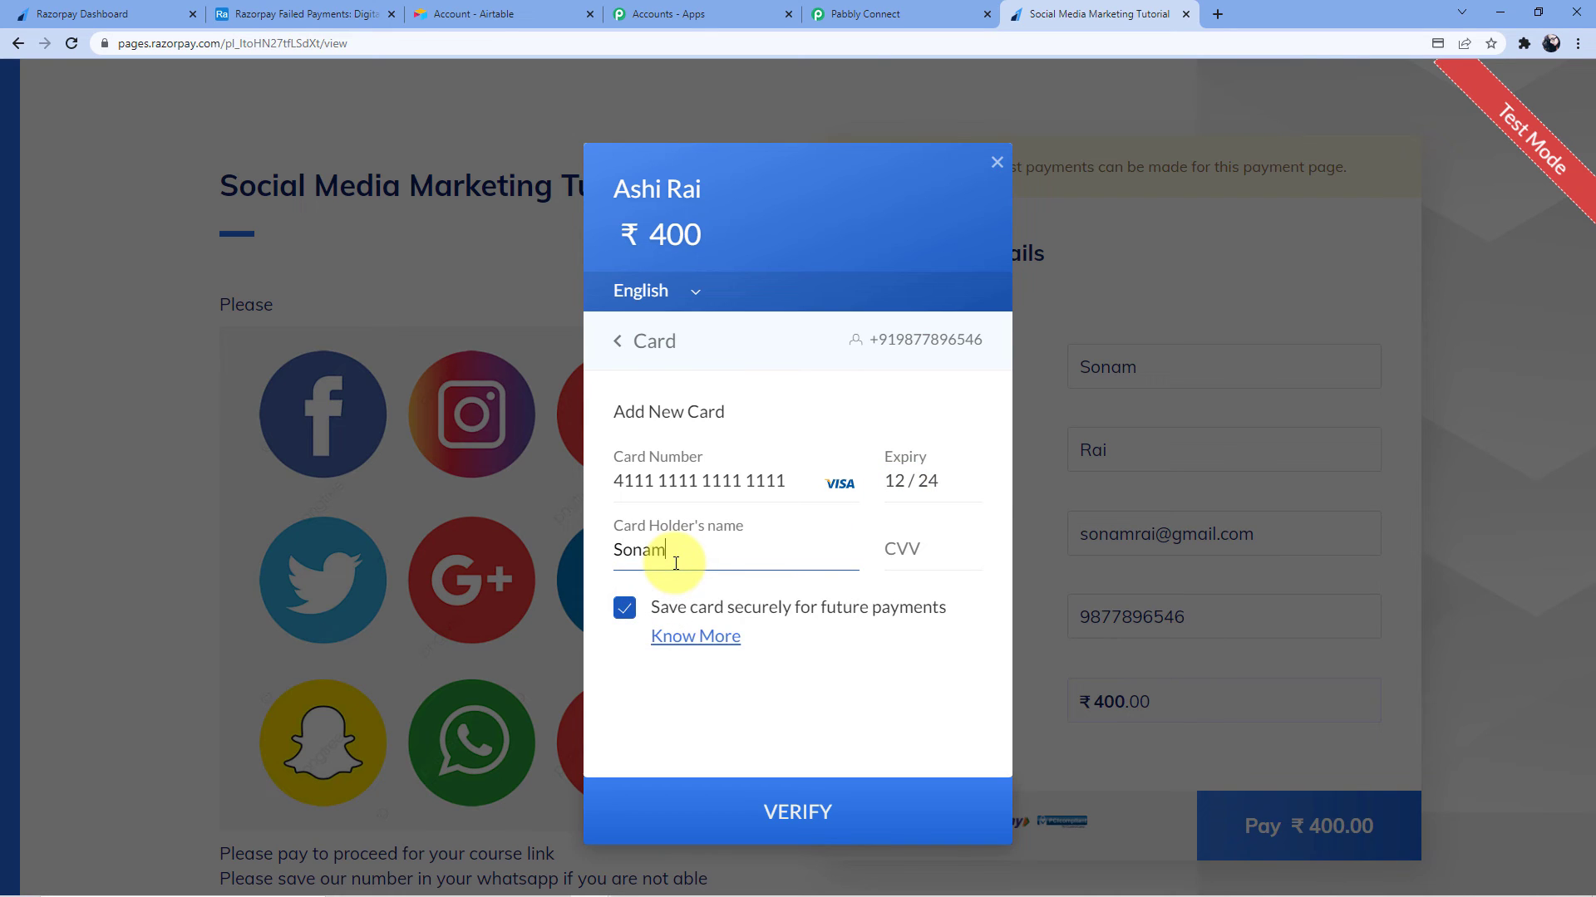
key("BackSpace")
key("BackSpace")
key("BackSpace")
left_click(951, 566)
type("123")
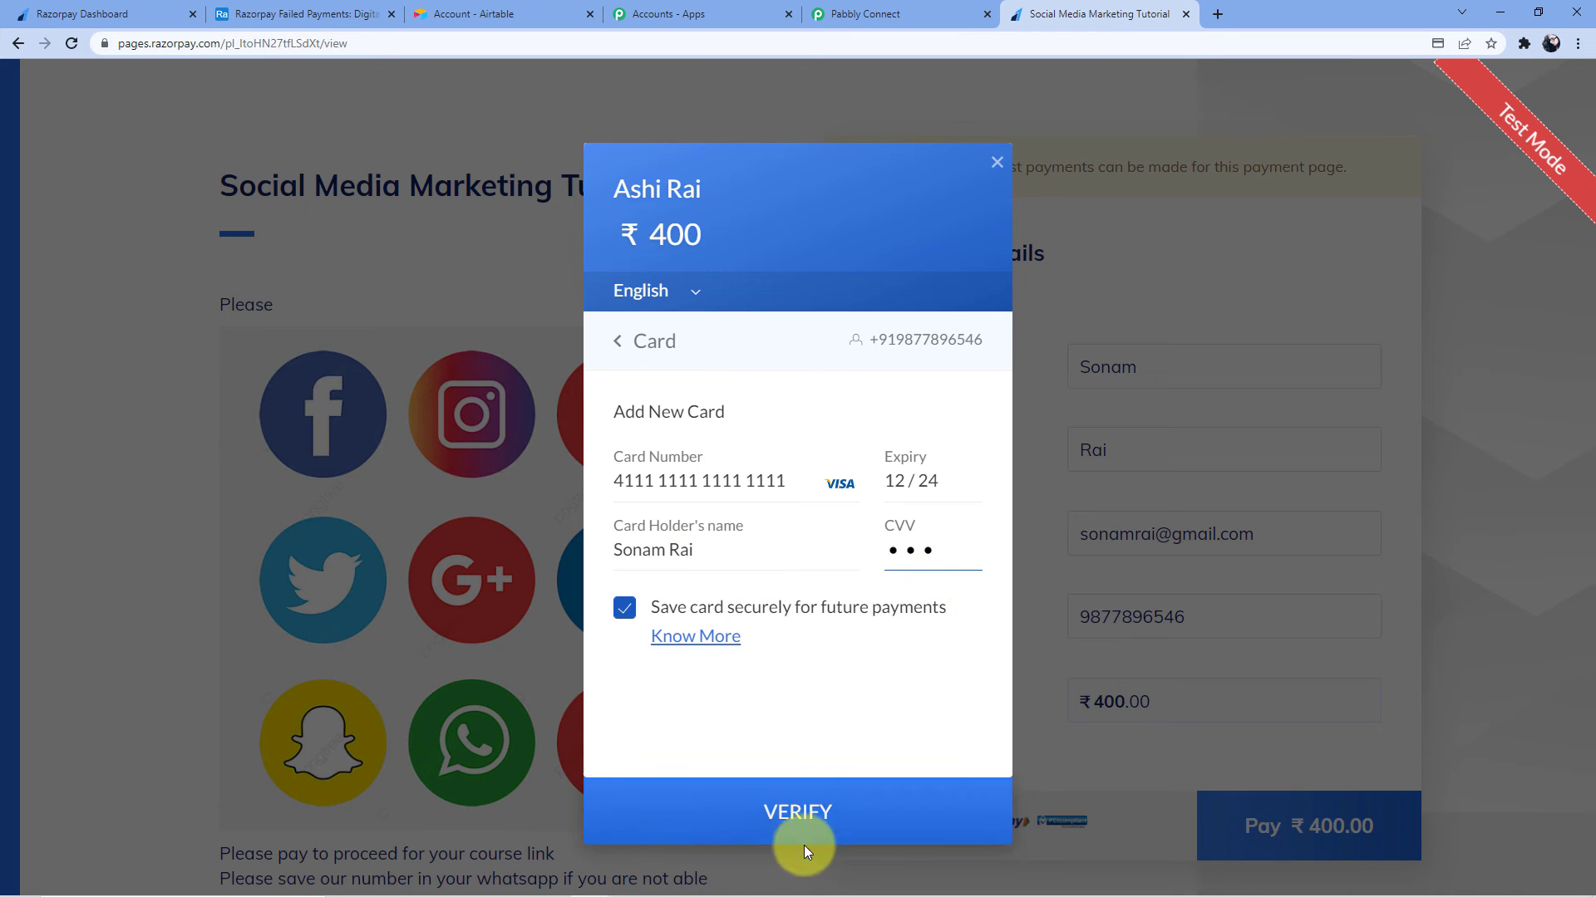
left_click(803, 844)
left_click(906, 642)
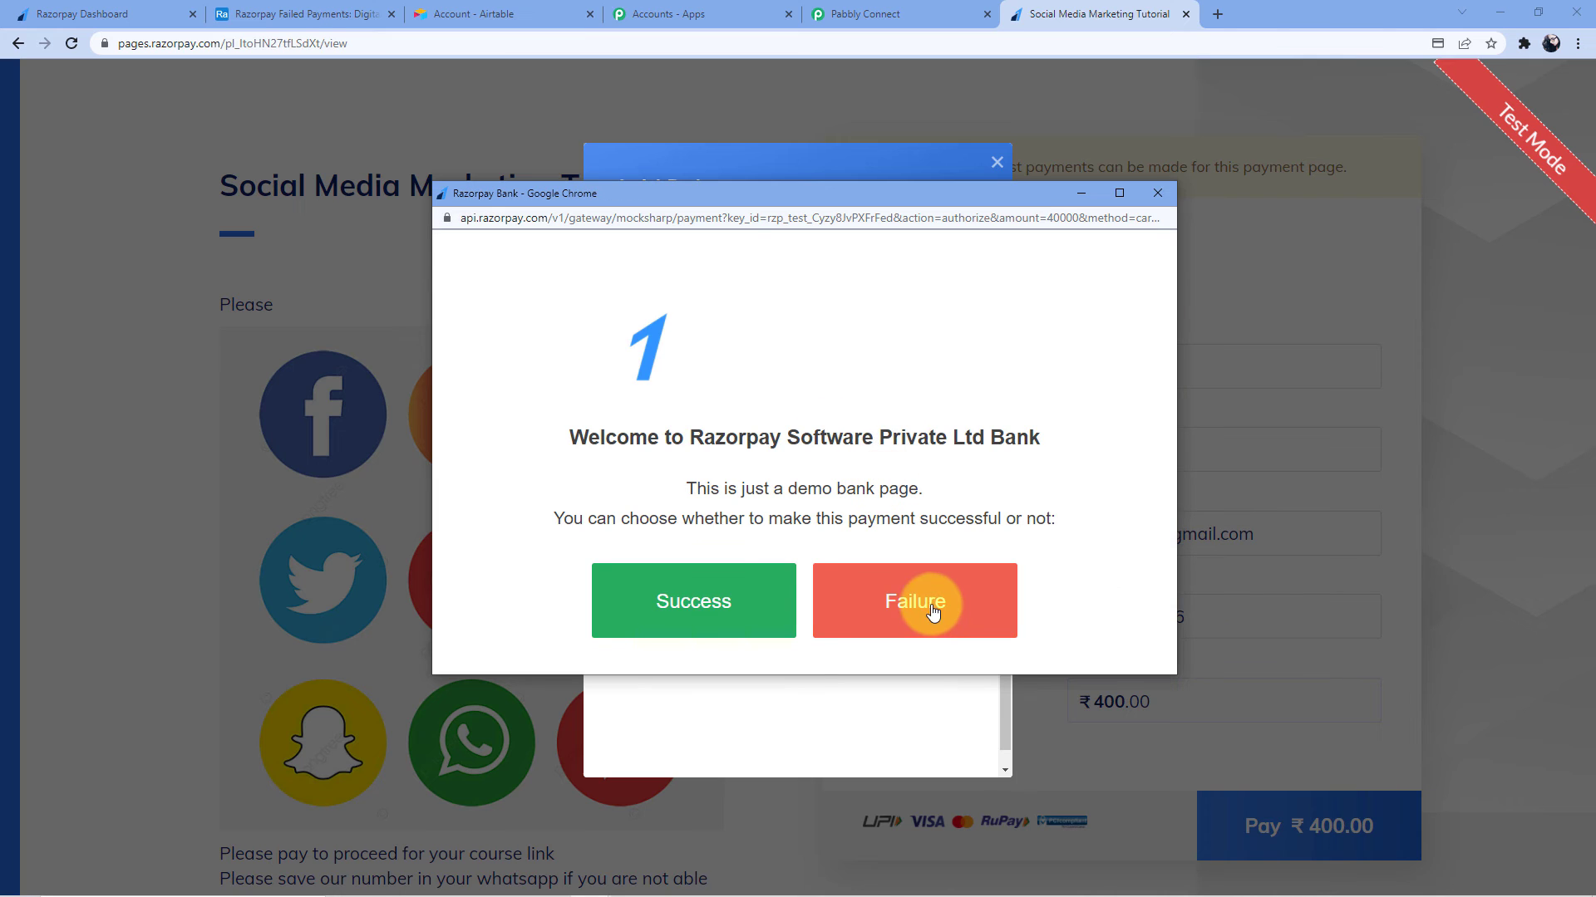
Make the demo bank payment fail and confirm the new Airtable record appears
left_click(926, 578)
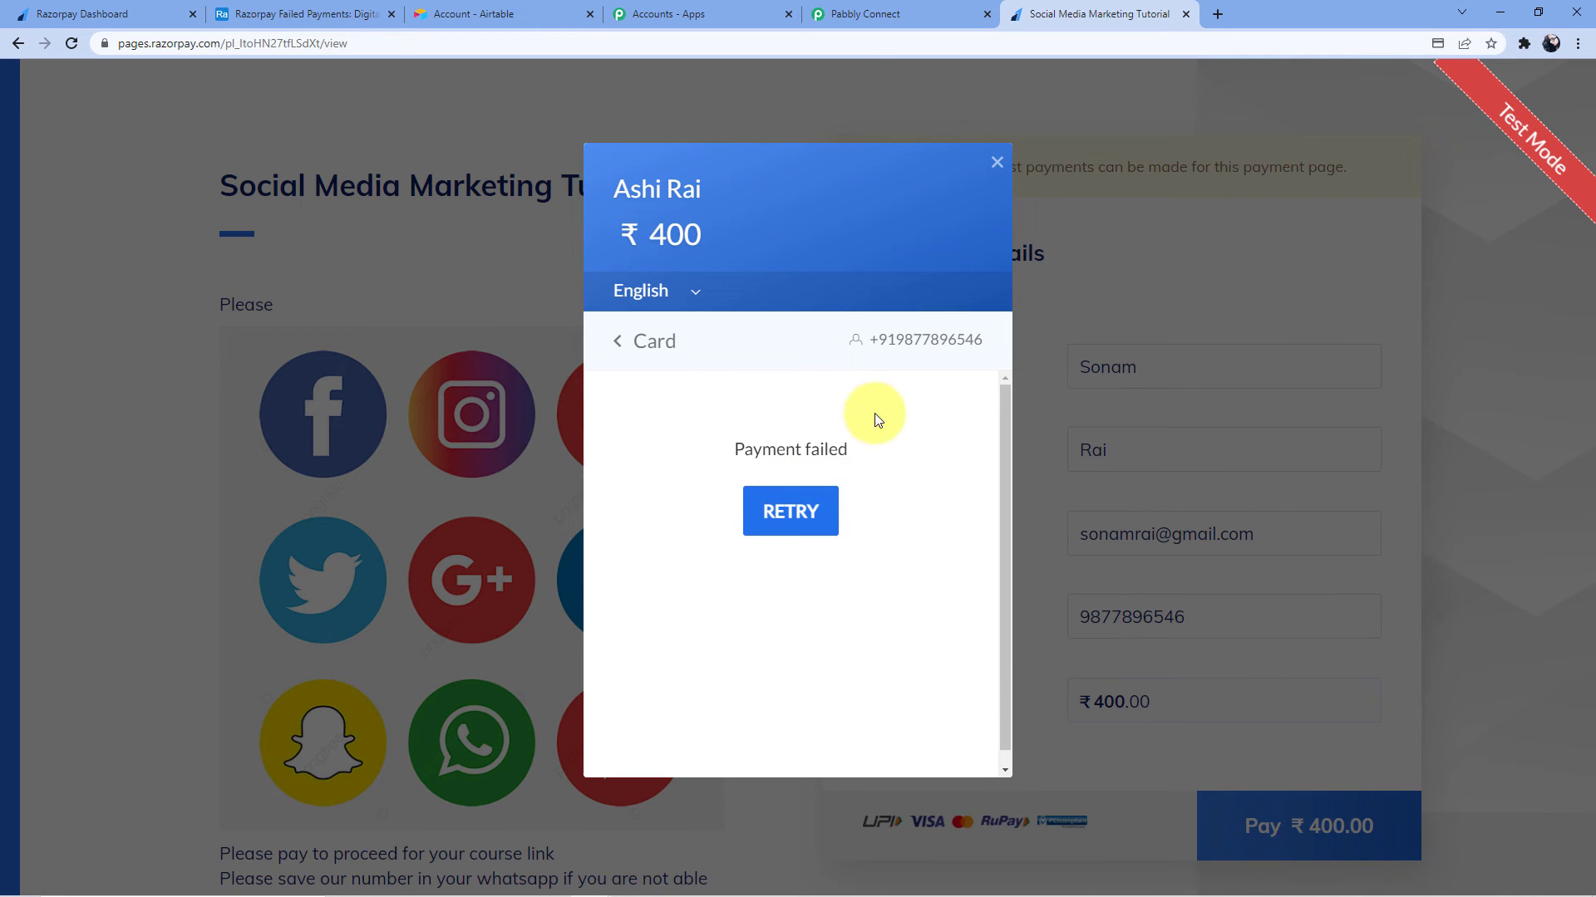
left_click(320, 15)
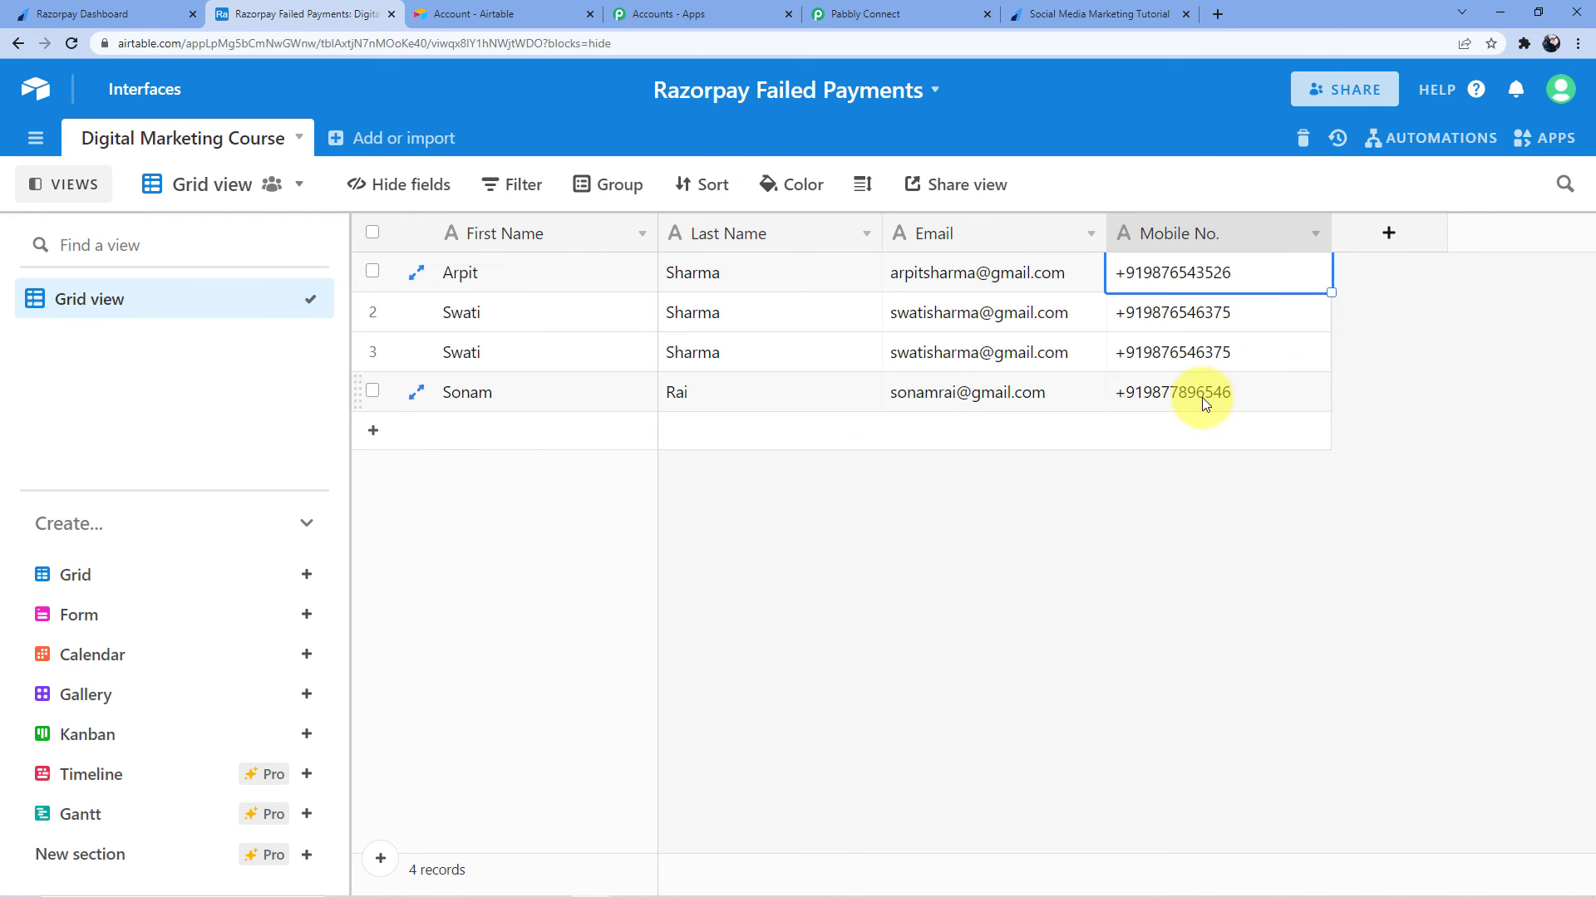
left_click(869, 14)
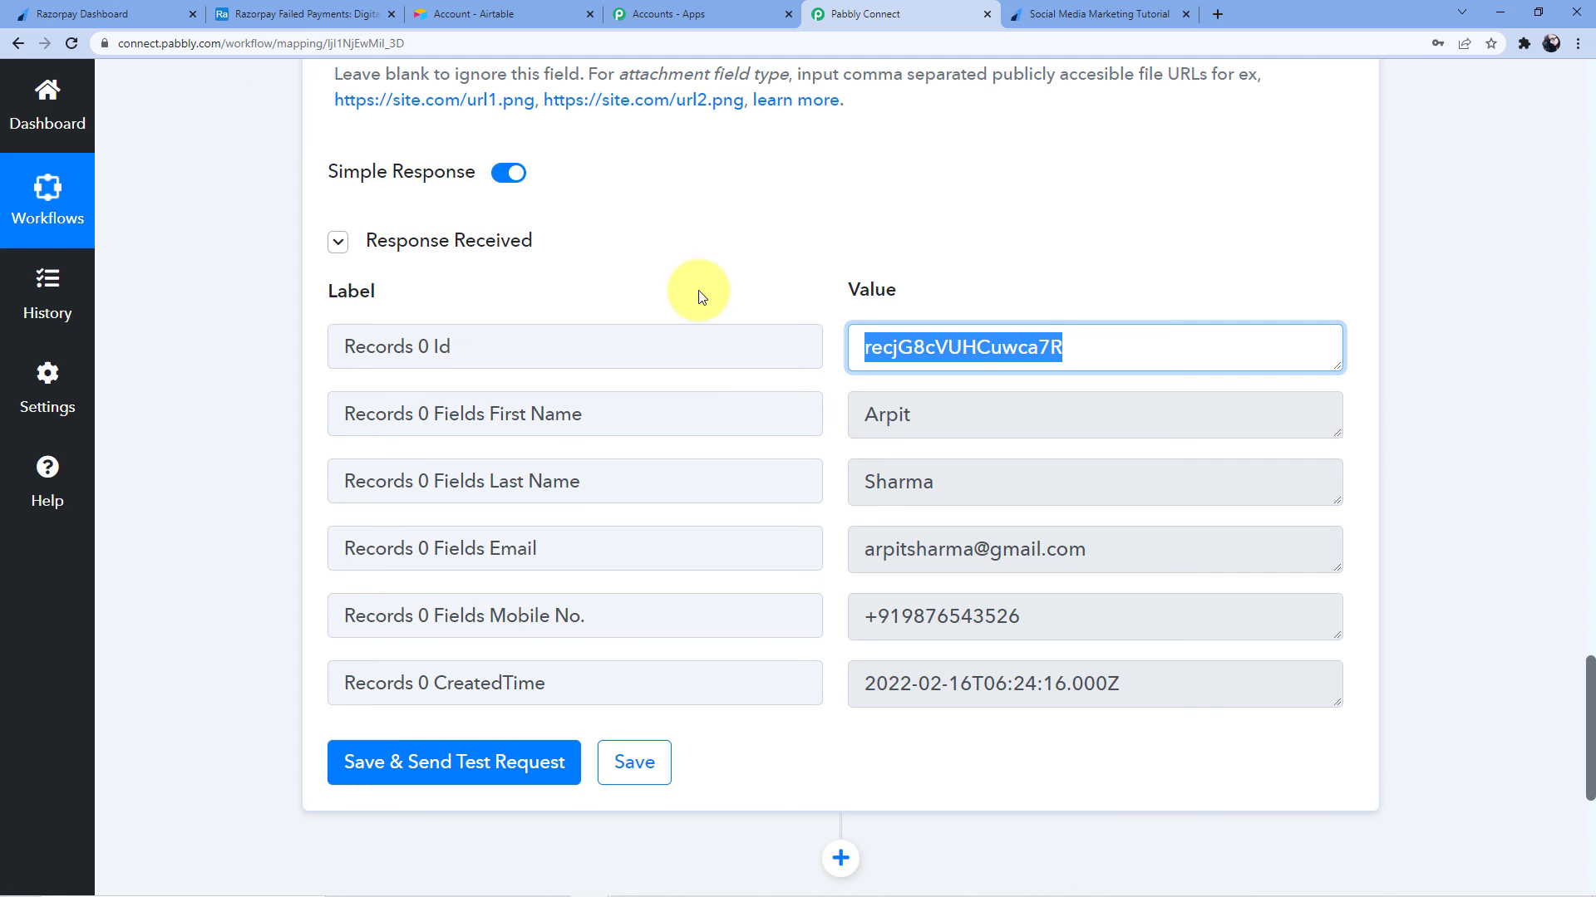
Collapse the Razorpay Payment Failed trigger and the Airtable Create Record action, then return to the top
scroll(698, 290, "up", 20)
scroll(1592, 332, "up", 5)
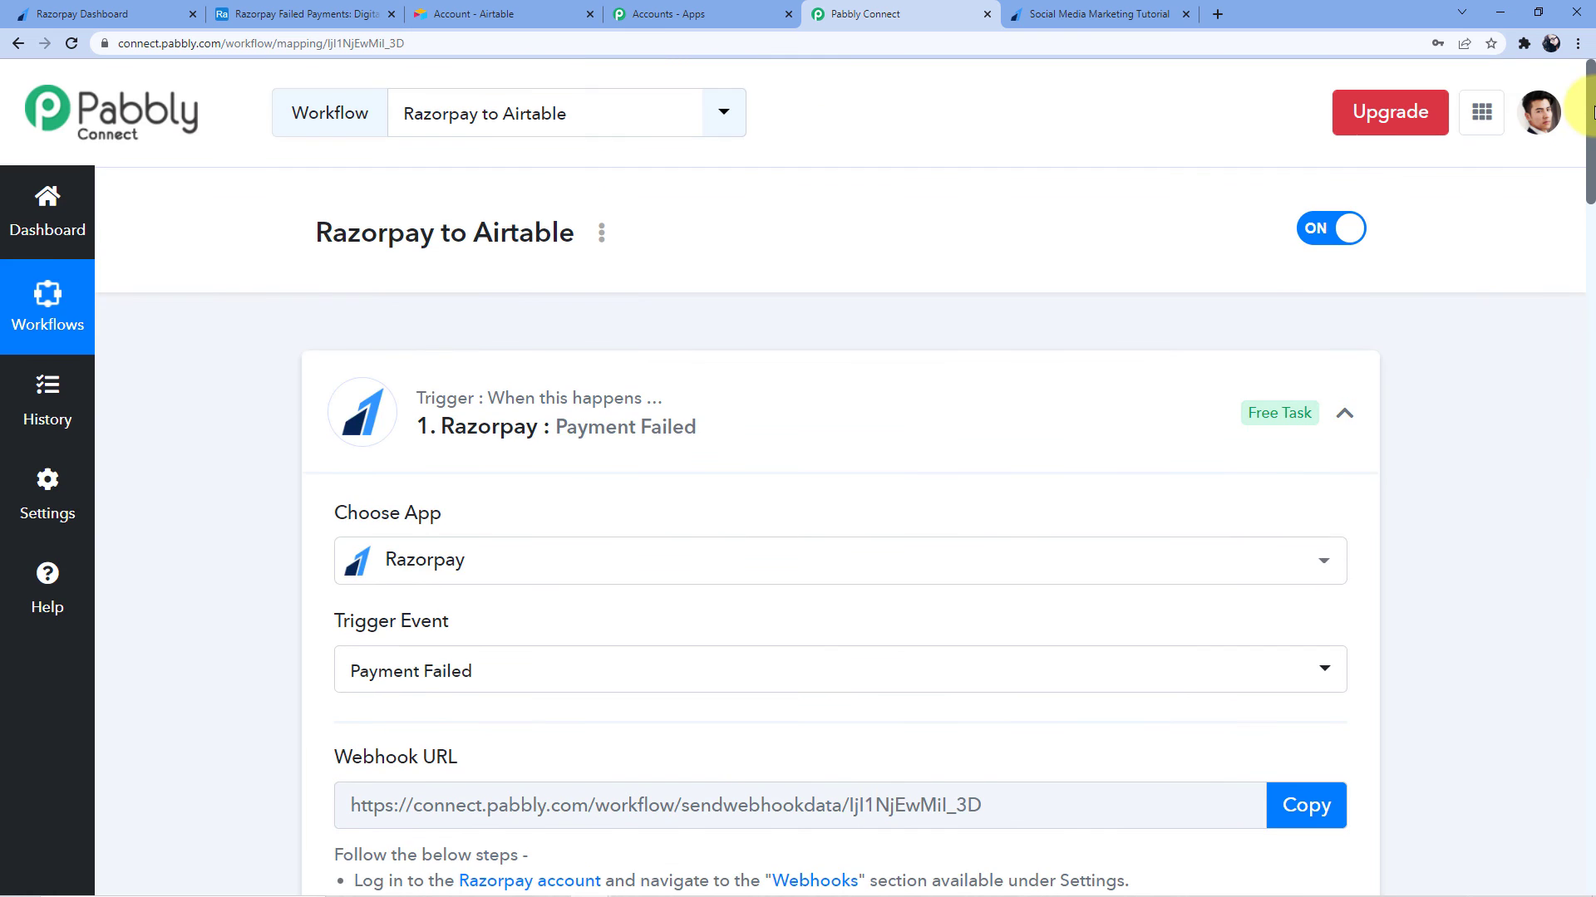
left_click(725, 422)
scroll(706, 374, "down", 4)
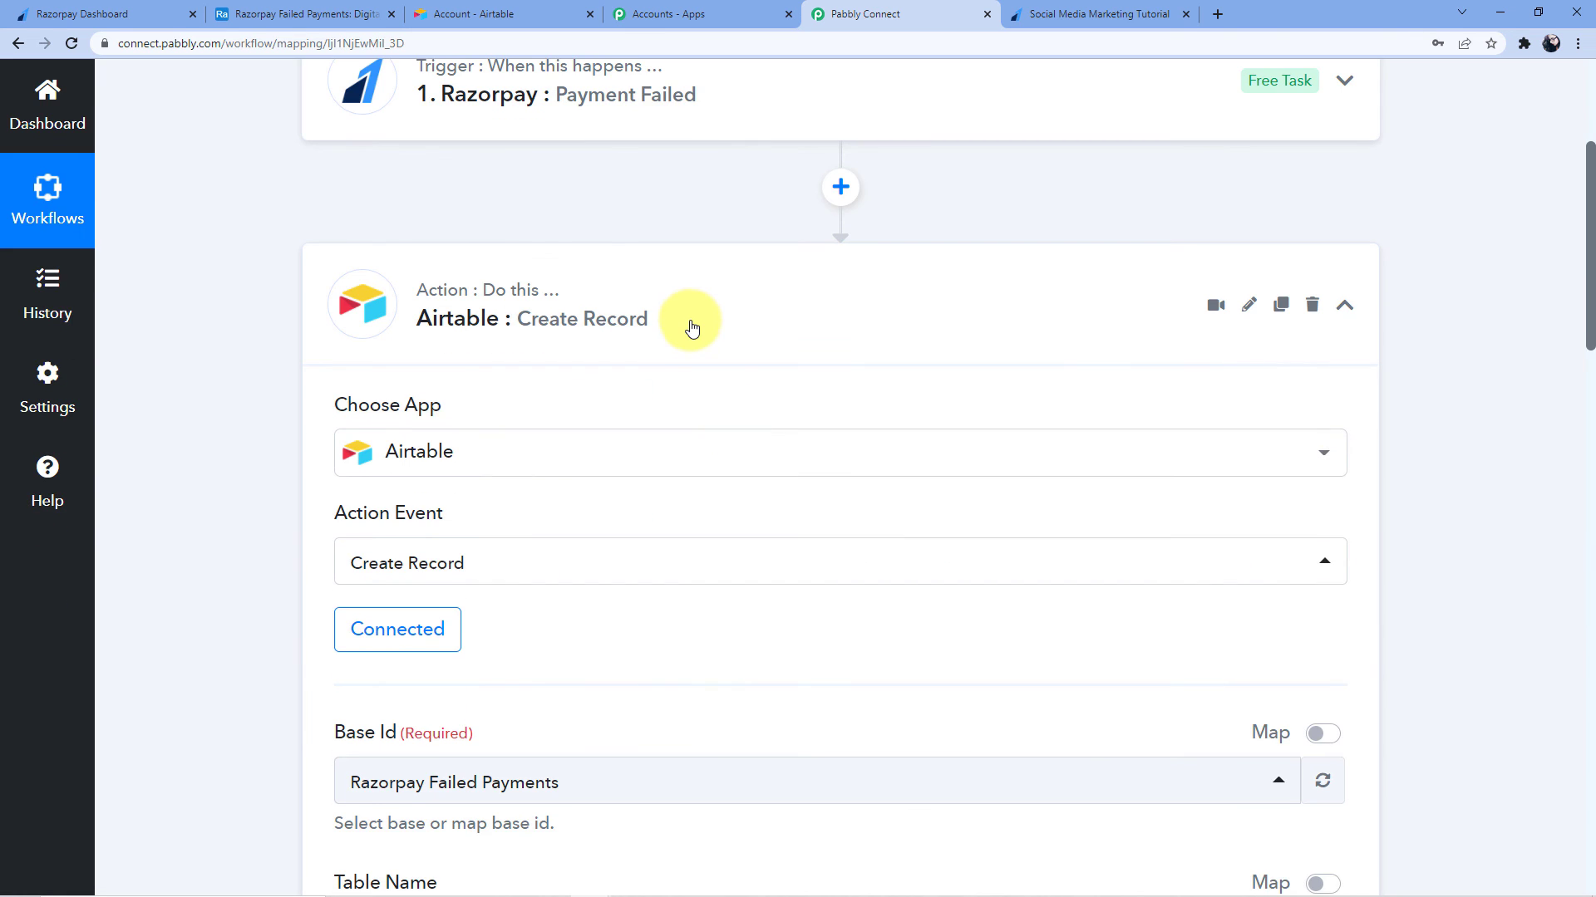
left_click(688, 321)
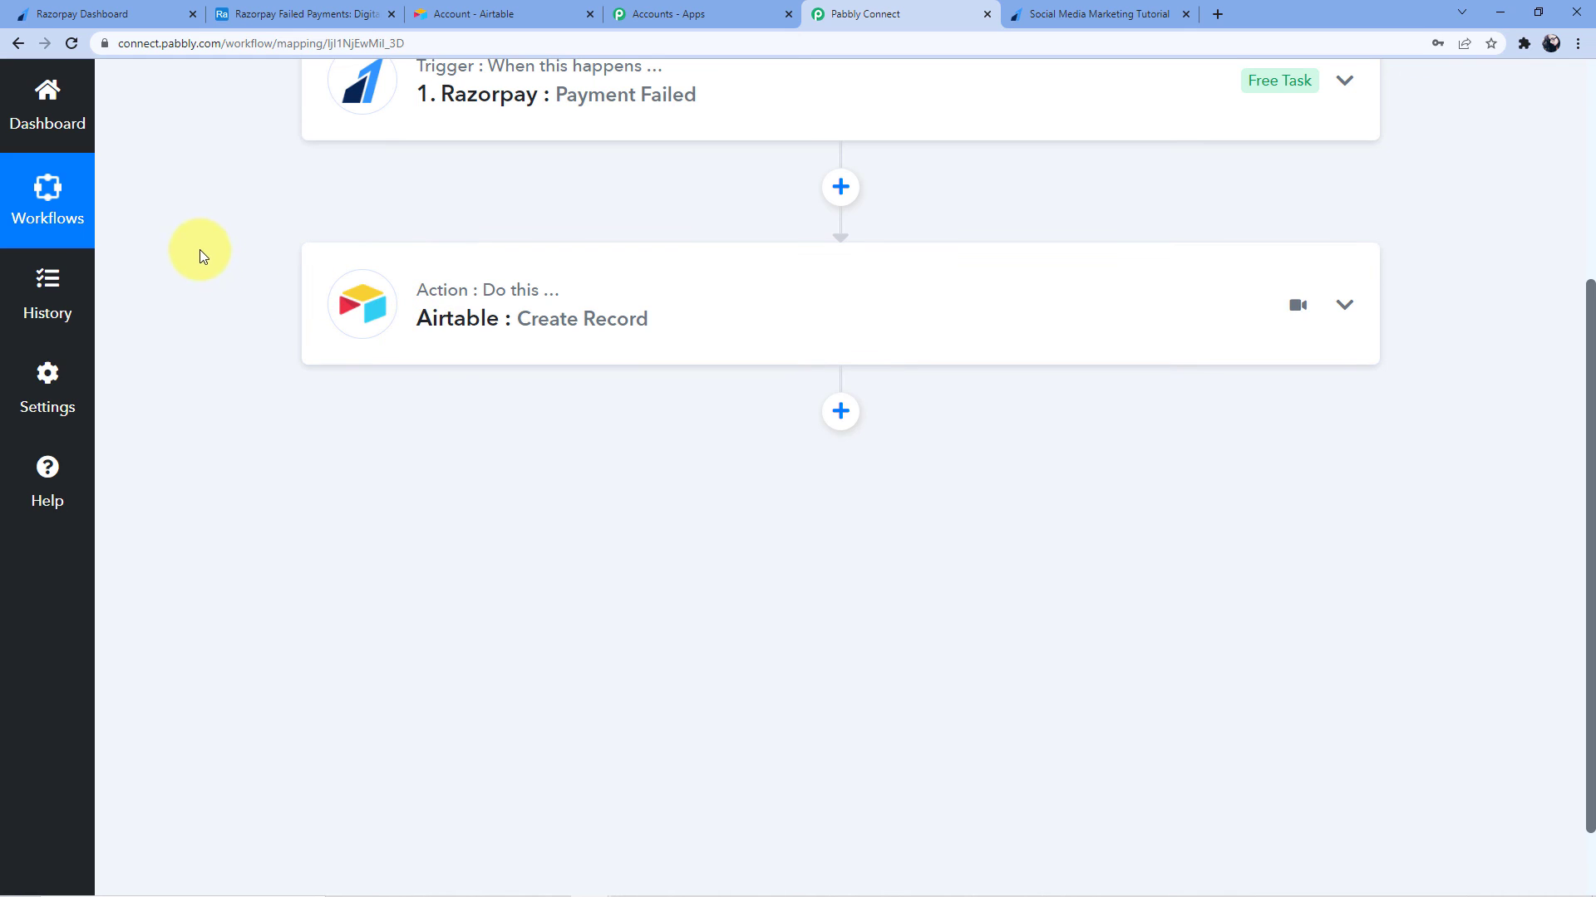
scroll(199, 250, "up", 4)
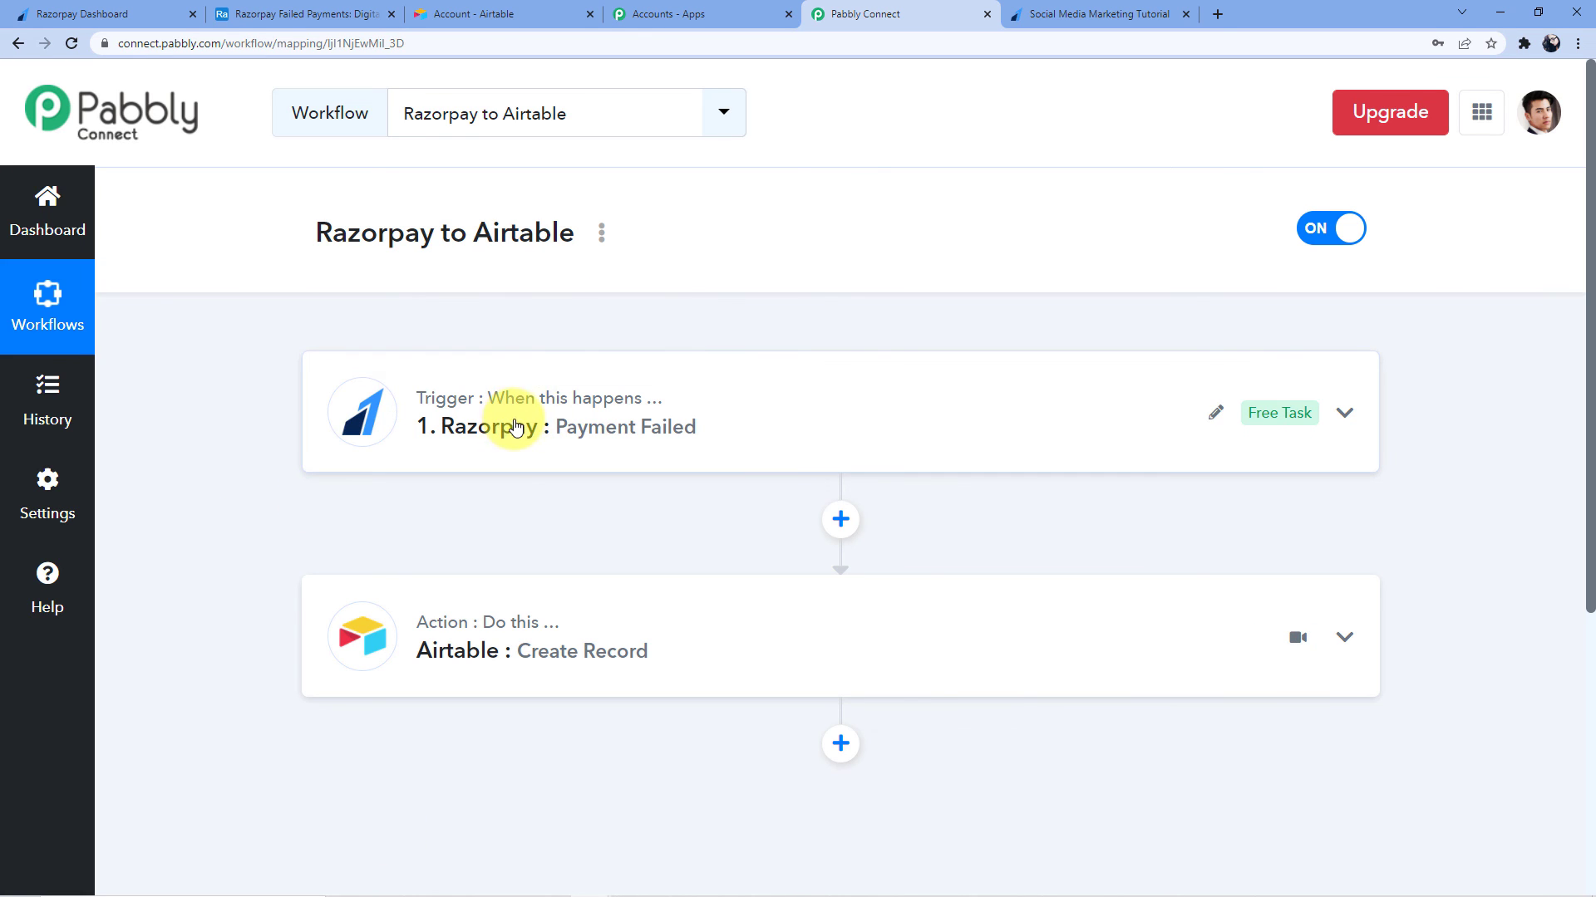
mouse_move(540, 406)
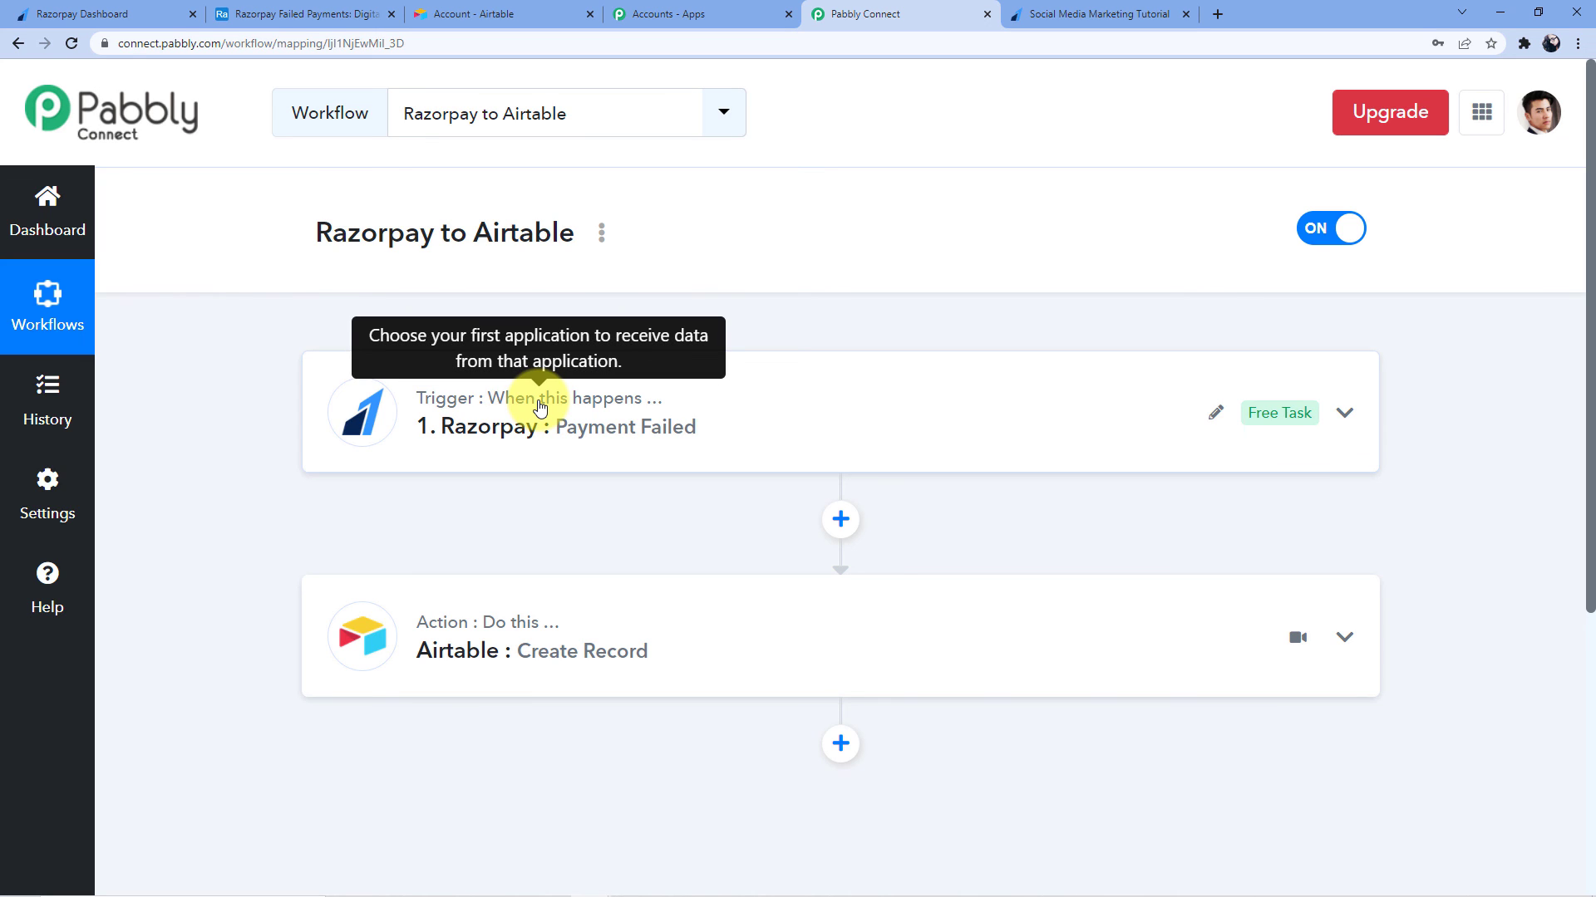